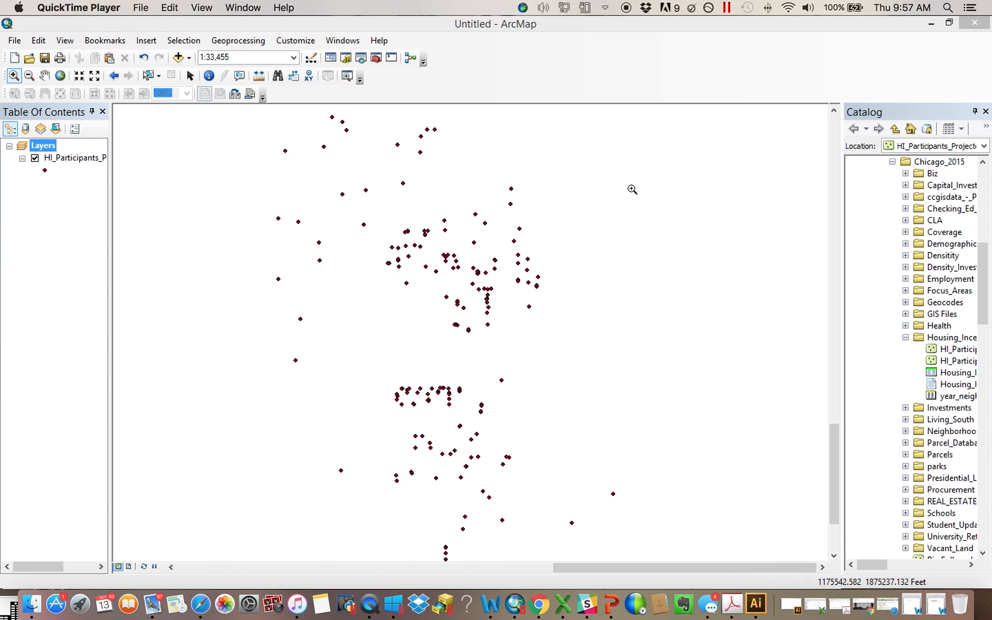
Open the IDW tool from the Interpolation toolset of Spatial Analyst Tools in ArcToolbox
click(375, 57)
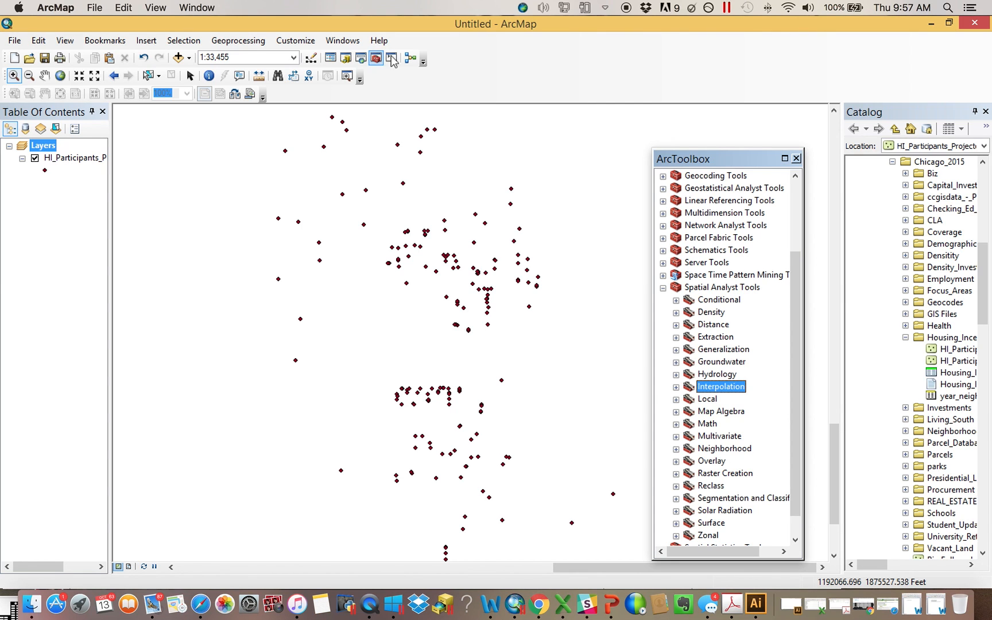
click(664, 290)
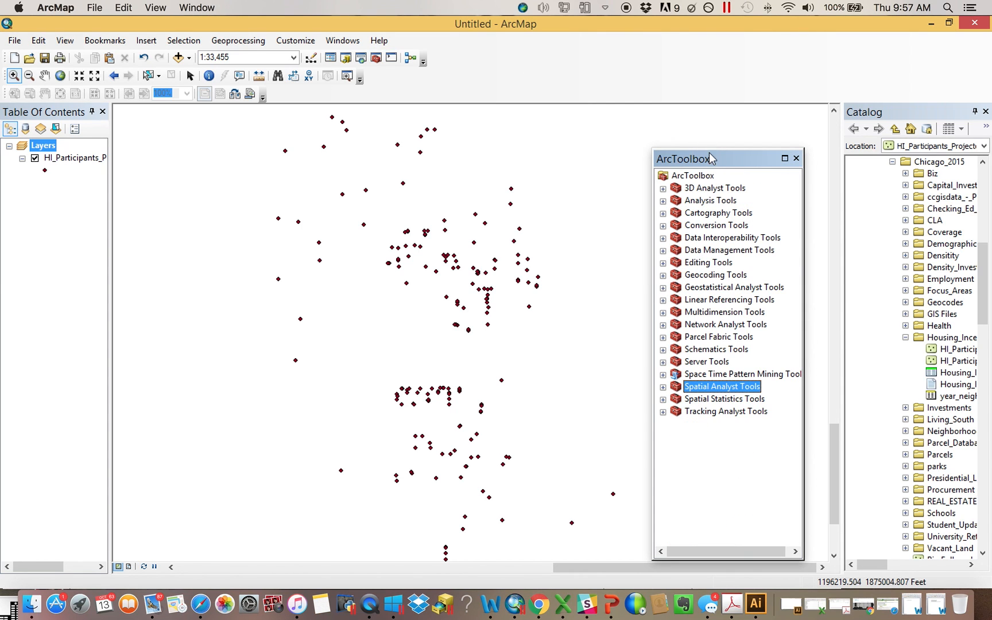
drag(716, 161, 759, 144)
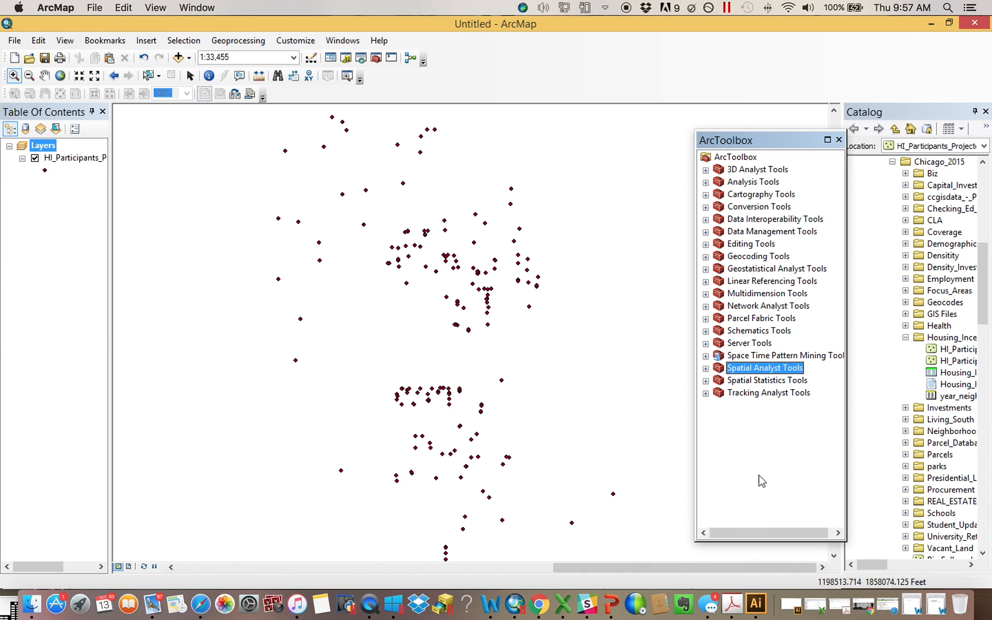
click(706, 368)
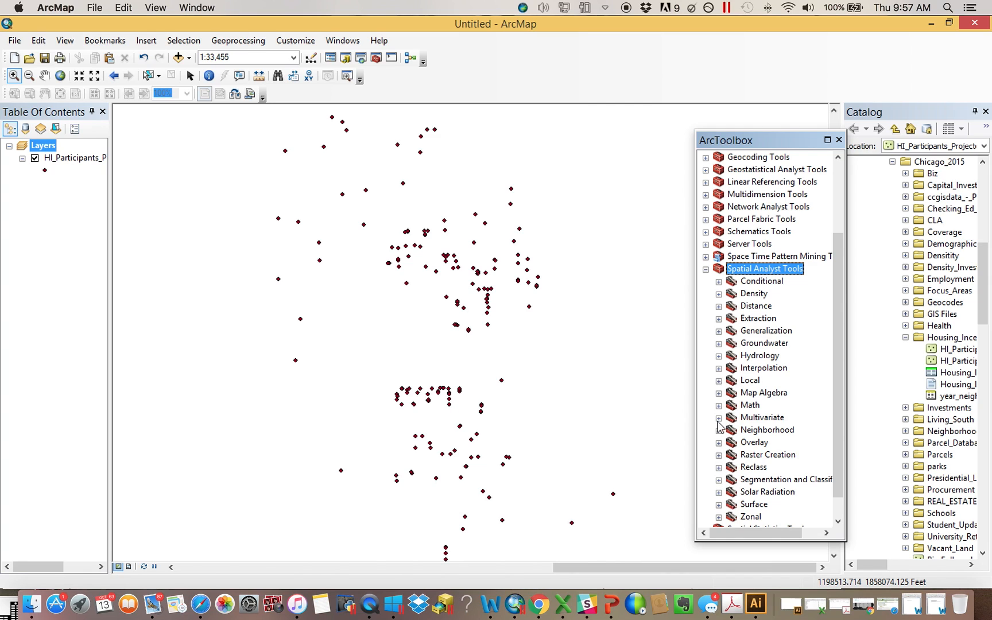
click(719, 369)
click(761, 380)
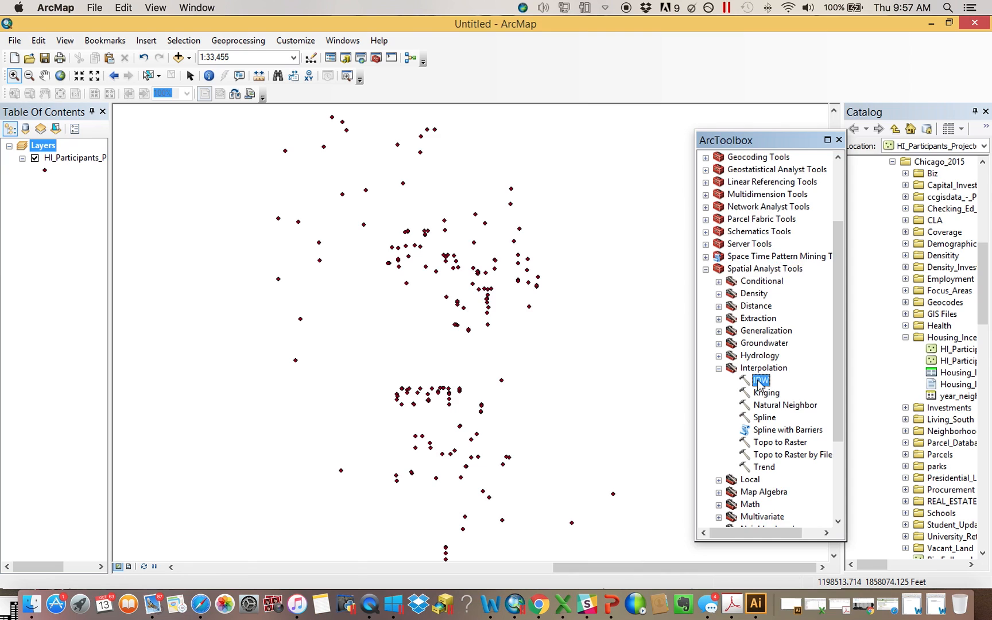
double_click(759, 383)
Run IDW on the HI_Participants_Projected selection layer using Purchase as the Z value field
drag(498, 60, 476, 81)
drag(65, 160, 431, 122)
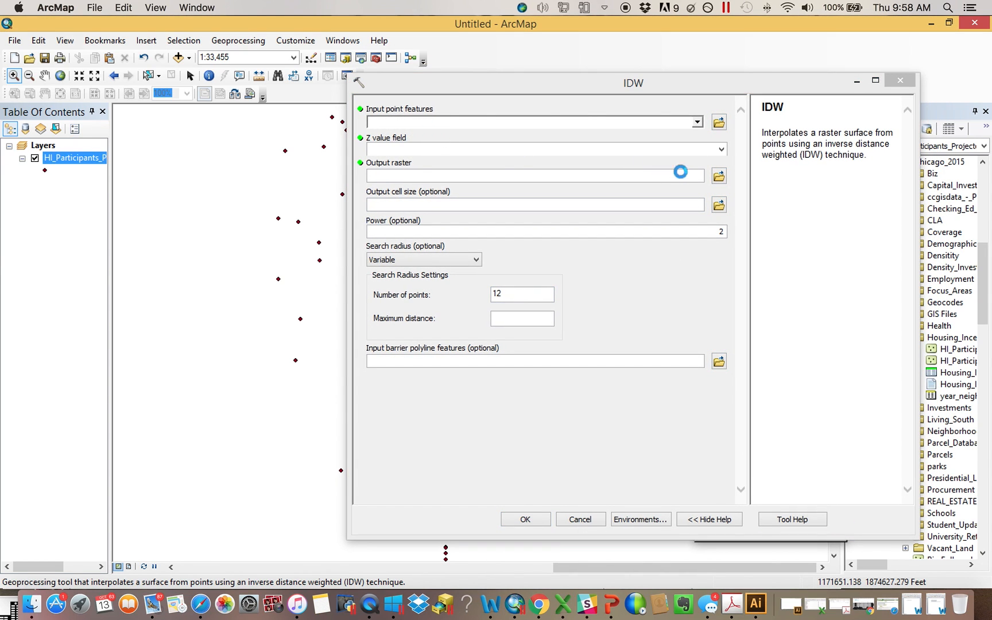
click(534, 149)
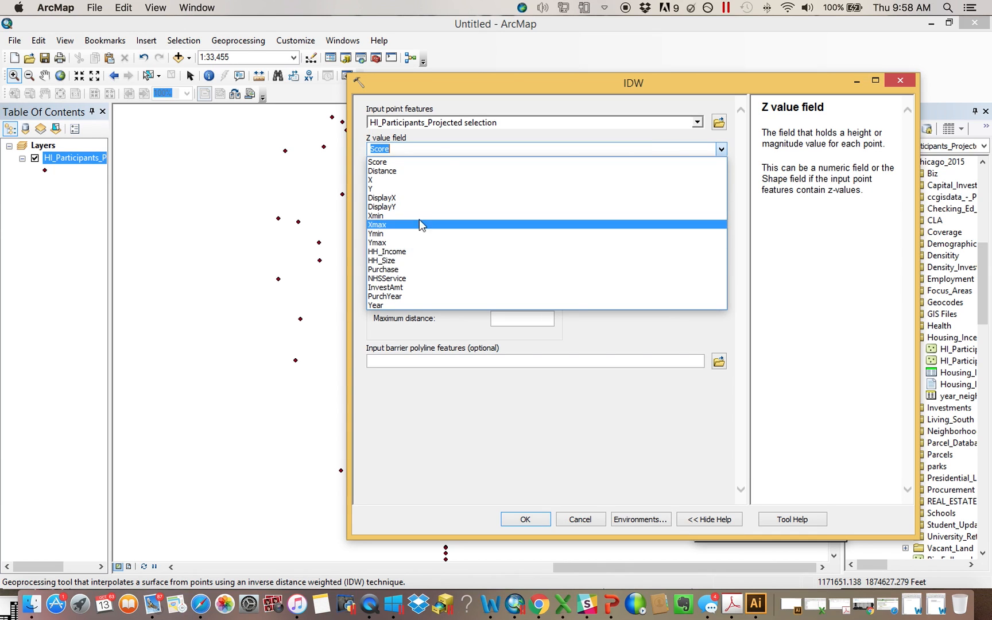
click(415, 270)
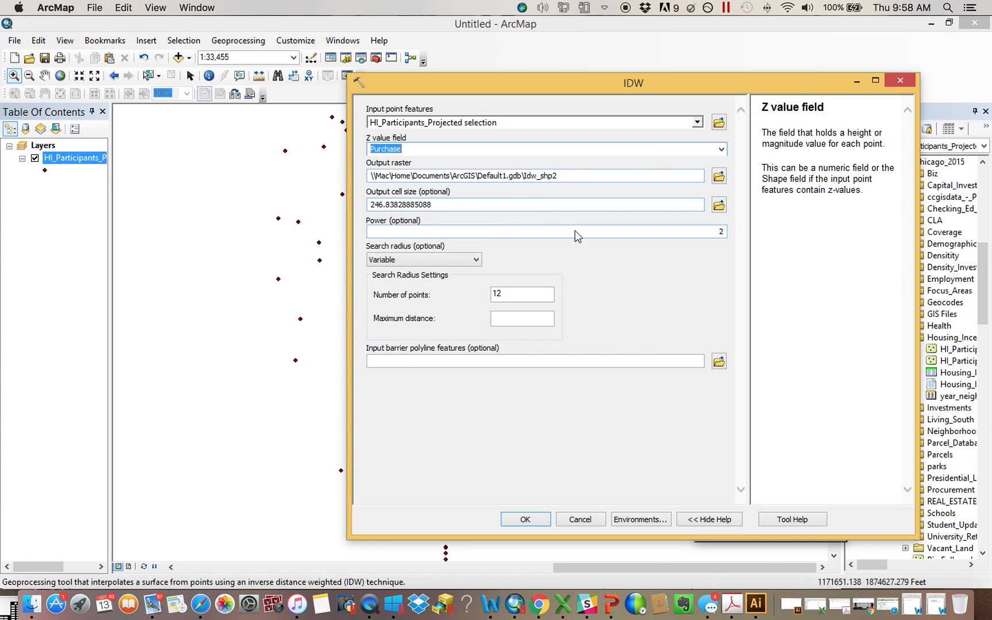
click(525, 520)
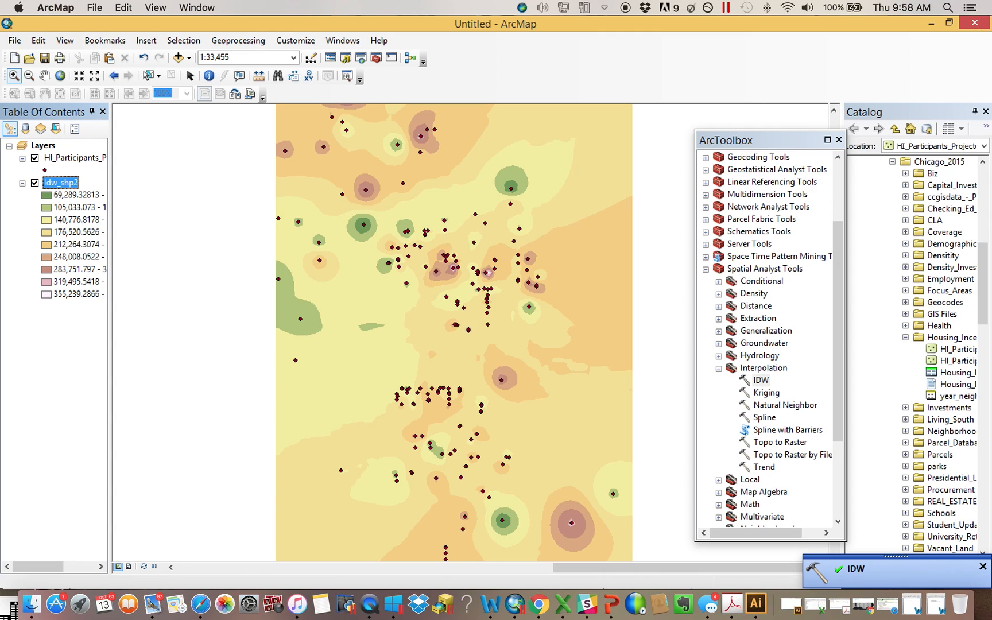
Collapse the Idw_shp2 legend and turn off the Idw_shp2 layer's visibility
click(983, 567)
click(22, 183)
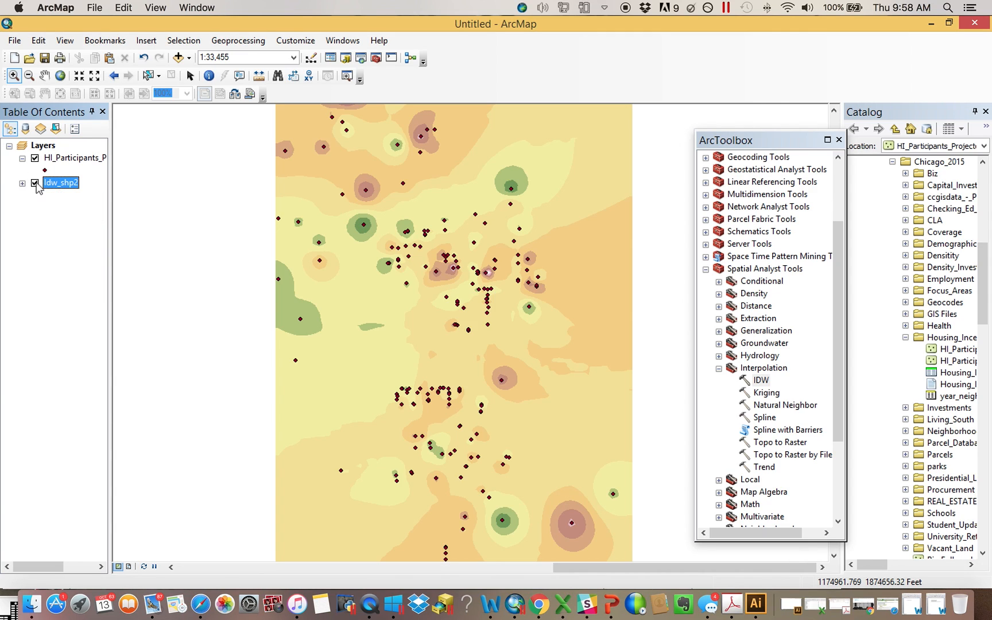
click(35, 182)
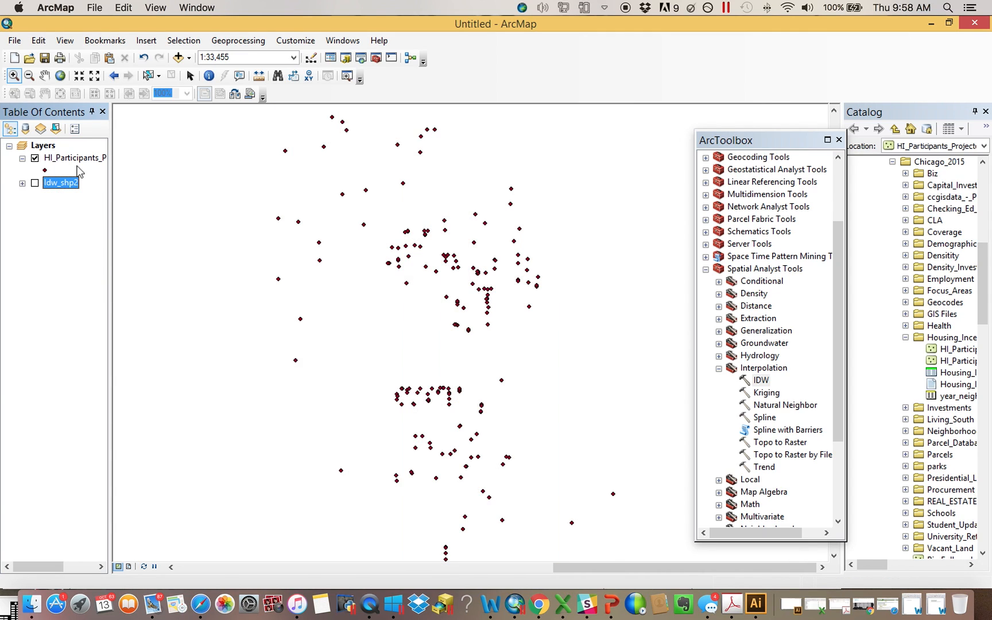
Disable background processing in the Geoprocessing Options
click(240, 41)
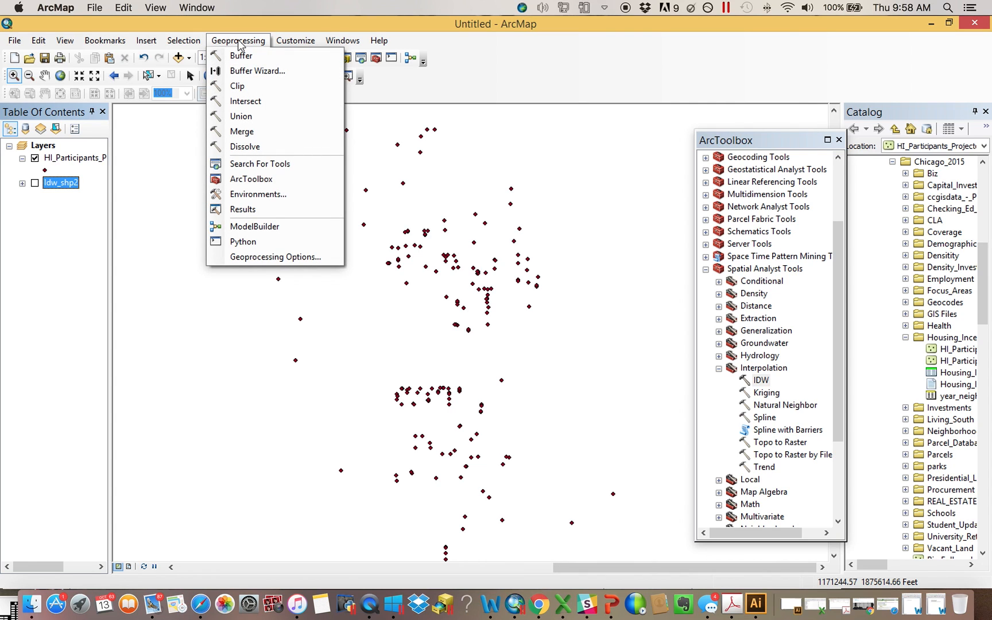
click(267, 257)
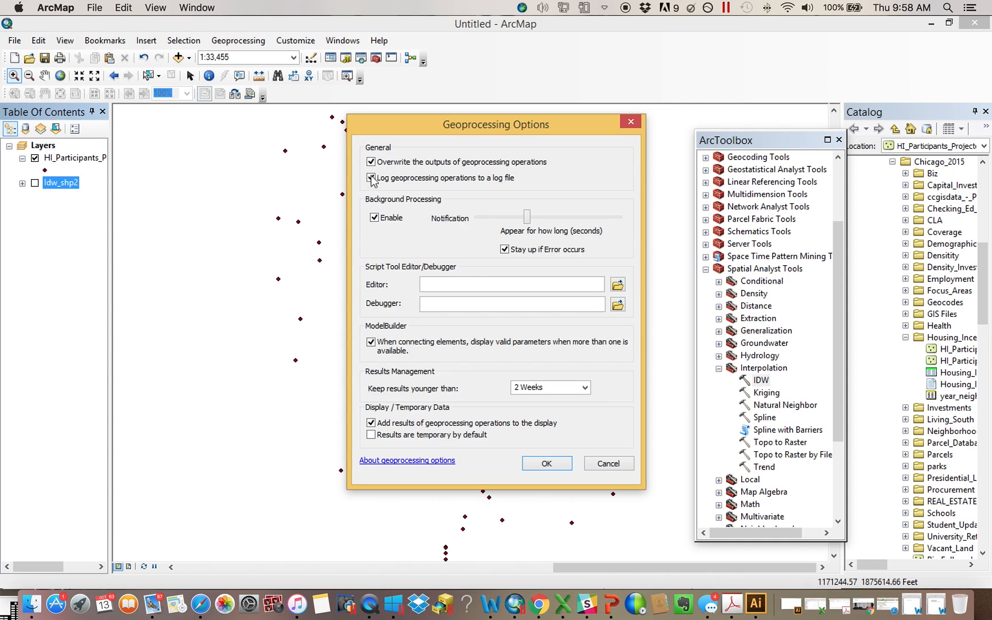
click(385, 219)
click(547, 463)
Rerun IDW on the HI_Participants_Projected selection layer with the Purchase field and close the completion dialog
double_click(761, 380)
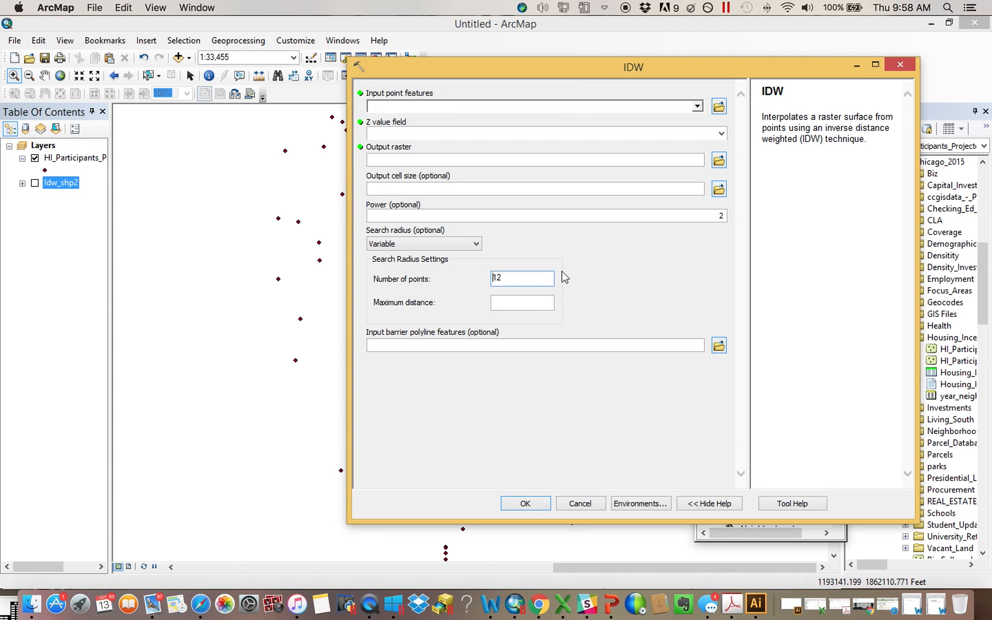
drag(66, 162, 411, 117)
click(721, 133)
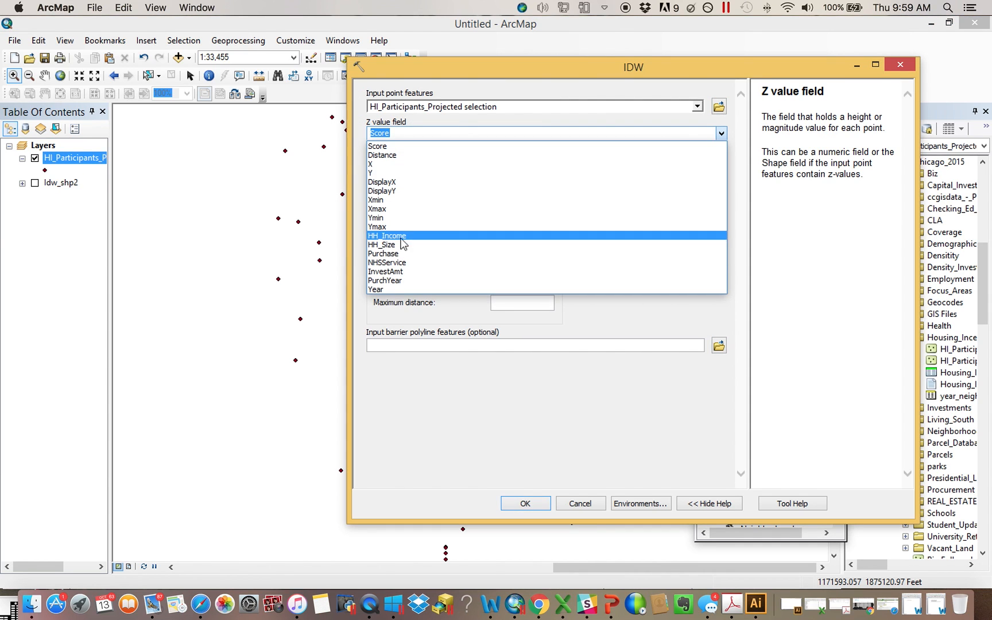
click(580, 317)
click(525, 503)
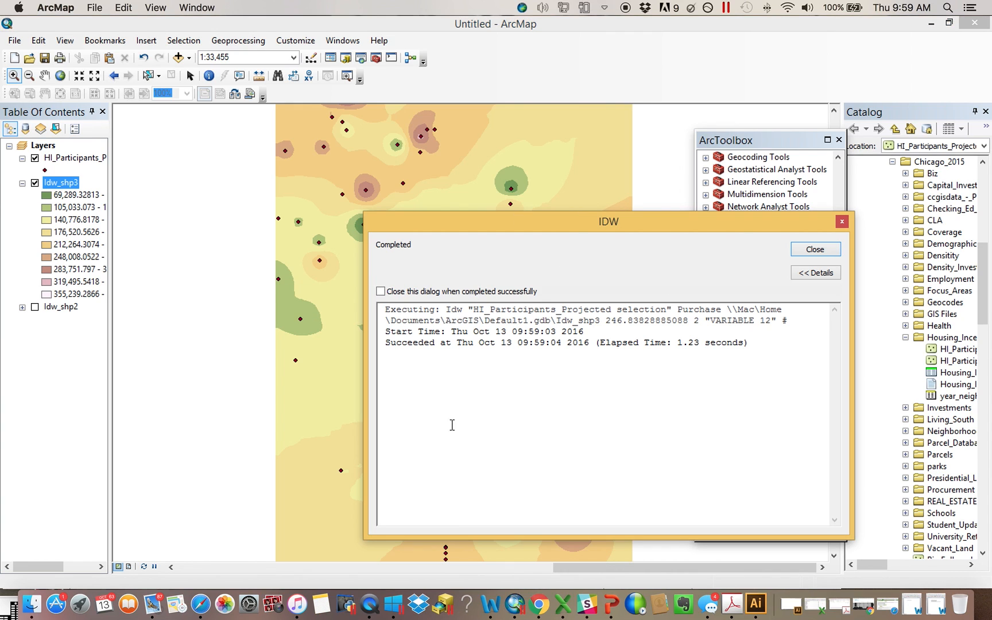
click(821, 251)
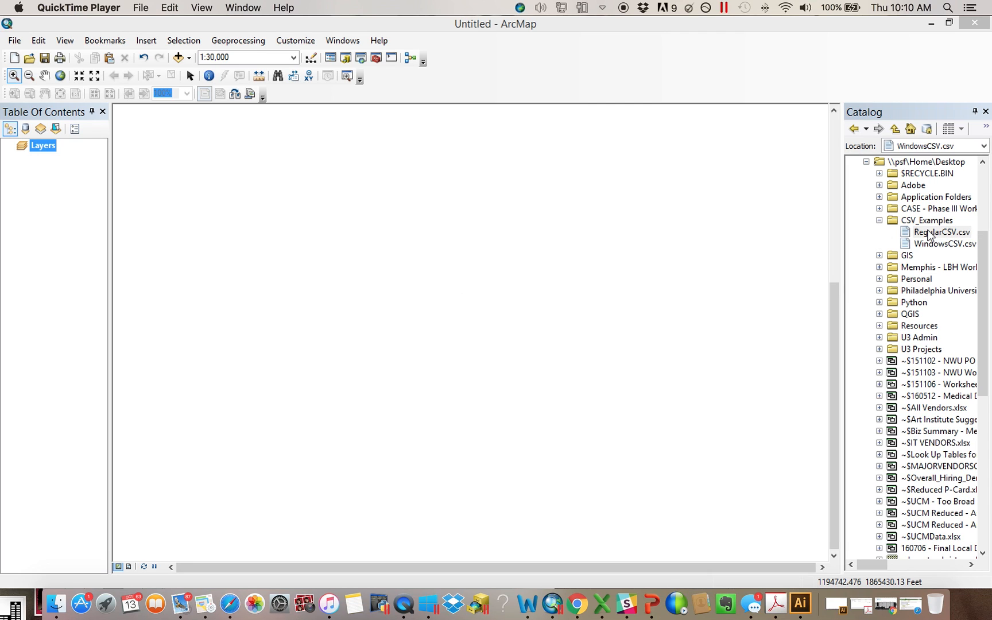
Select the CSV files in the CSV_Examples folder of the Catalog, ending on RegularCSV.csv
click(945, 242)
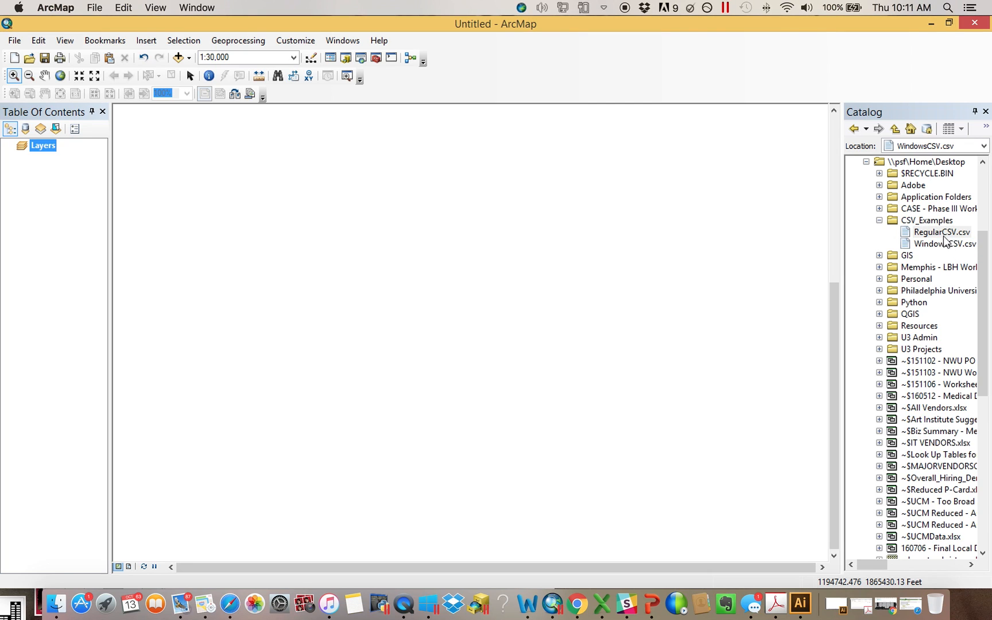
click(949, 243)
click(940, 232)
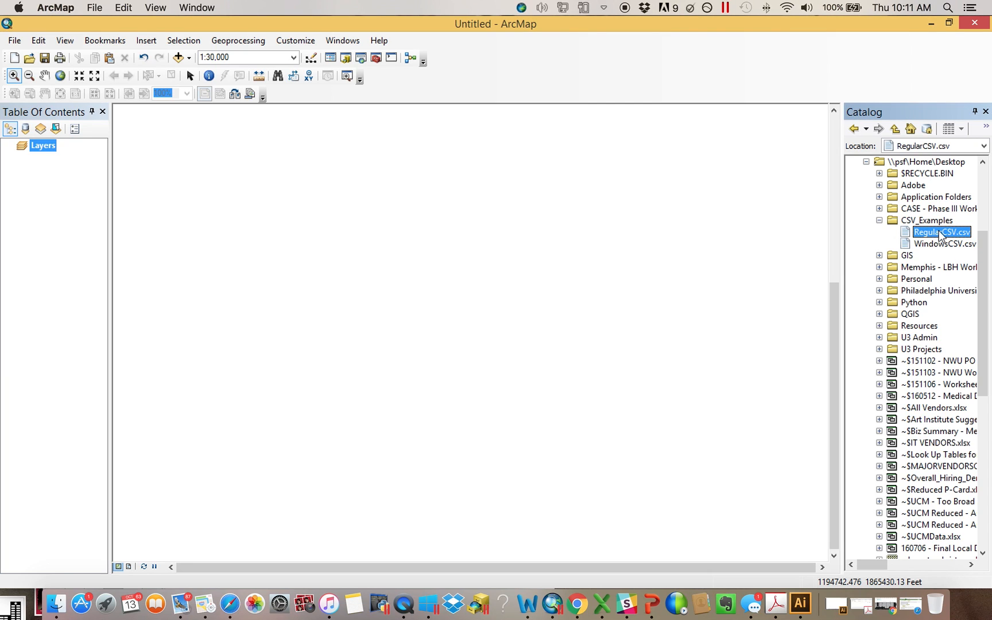
Switch to Excel and save the open CSV as an Excel Workbook (.xlsx) named ExcelWorkbook in CSV_Examples
click(602, 603)
click(87, 7)
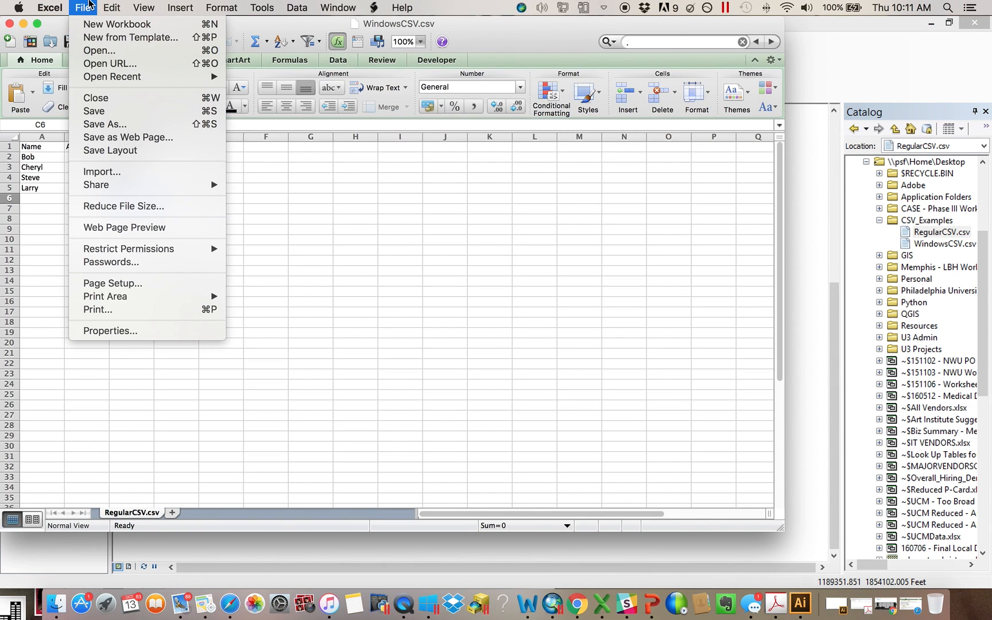
click(129, 122)
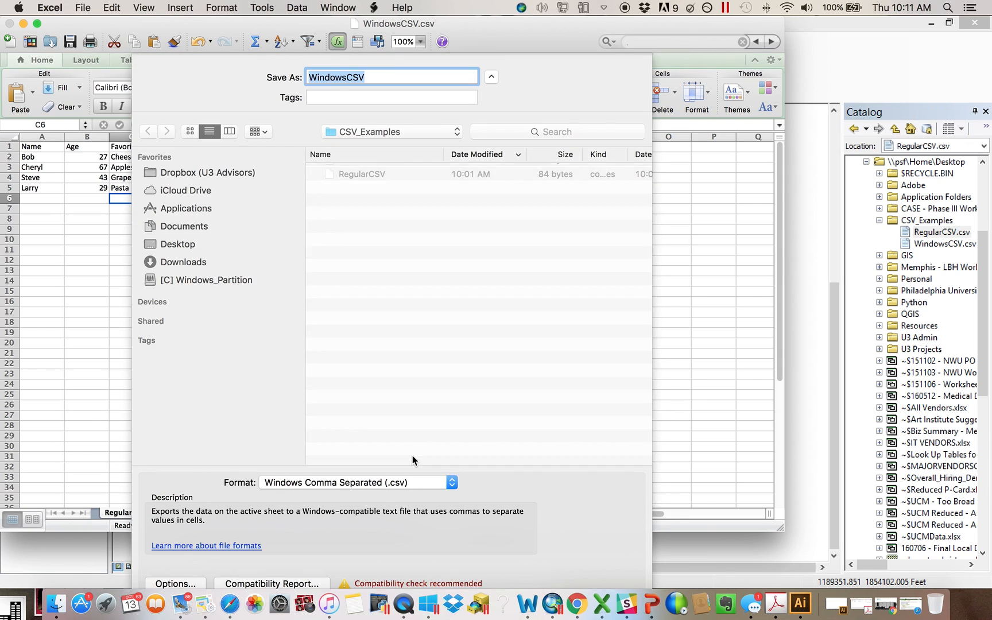
click(402, 482)
click(340, 220)
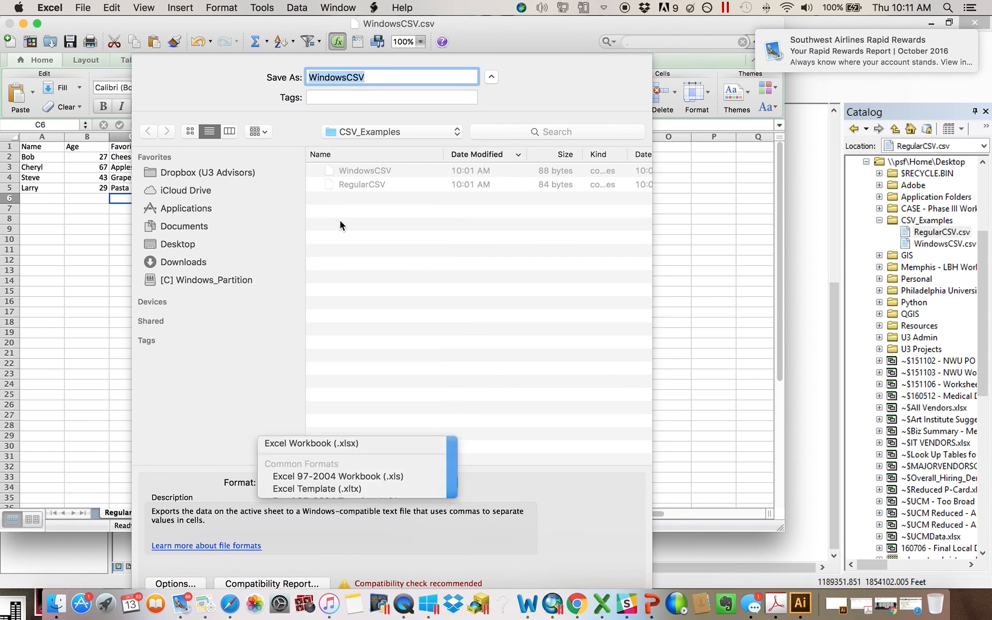
text(ExcelWorkbook)
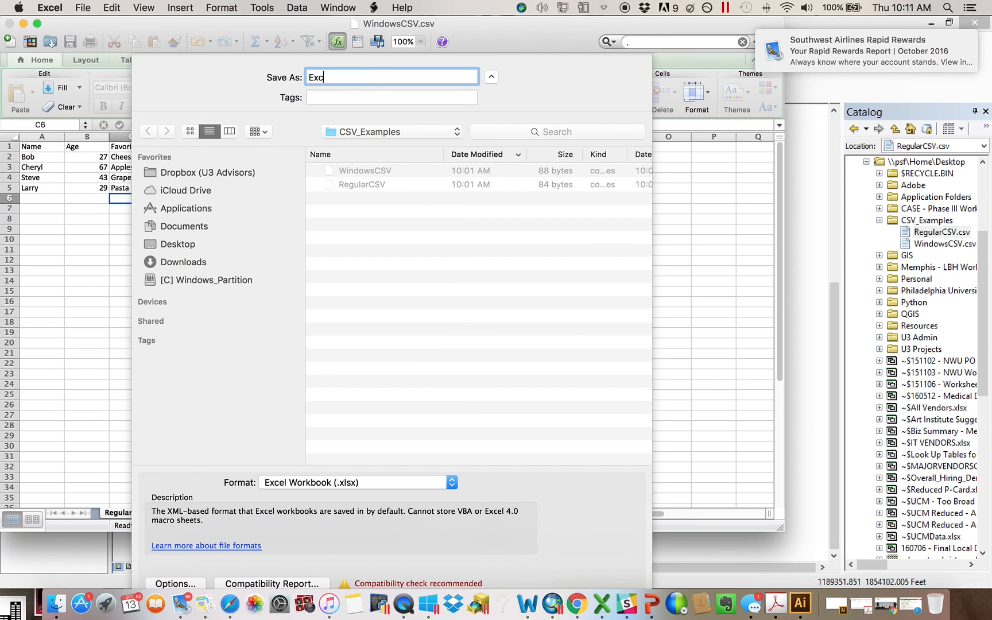
key(Return)
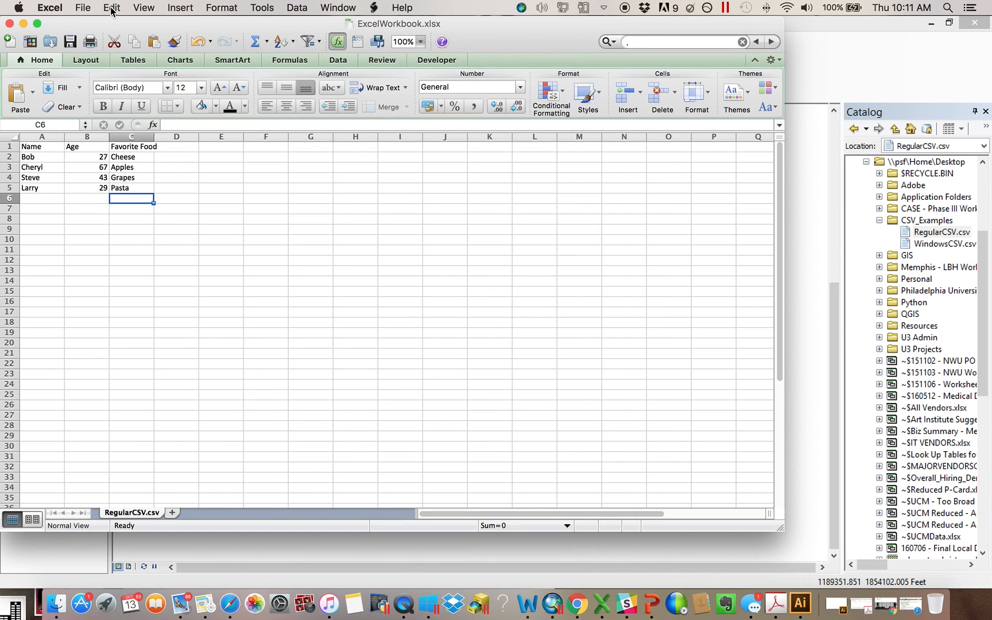
Resize and move the Excel window so the ArcMap window is visible beside it
mouse_move(267, 27)
mouse_down()
mouse_move(308, 27)
mouse_move(273, 31)
mouse_up()
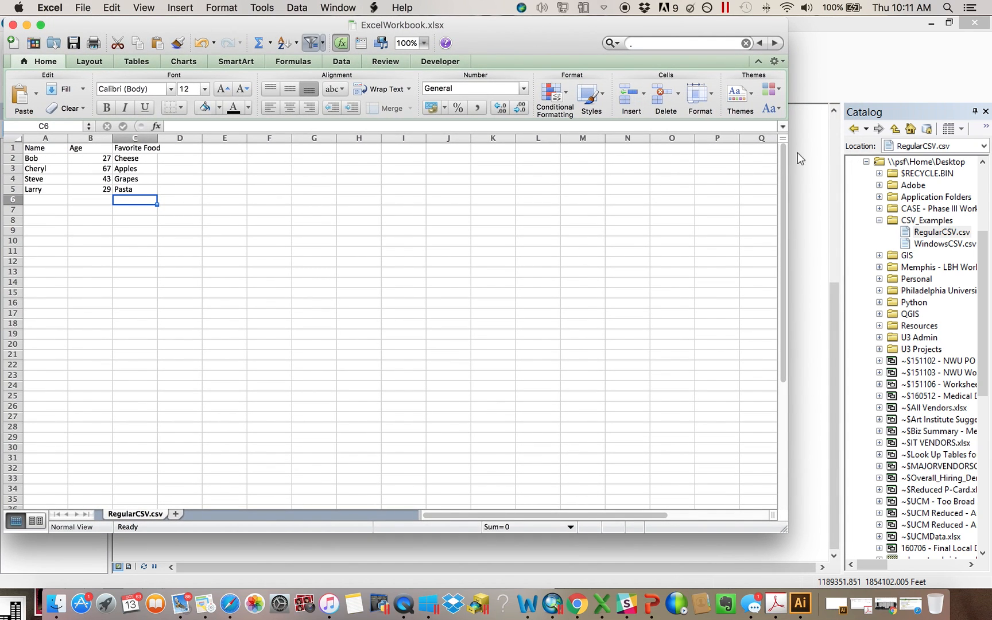
drag(789, 208, 422, 222)
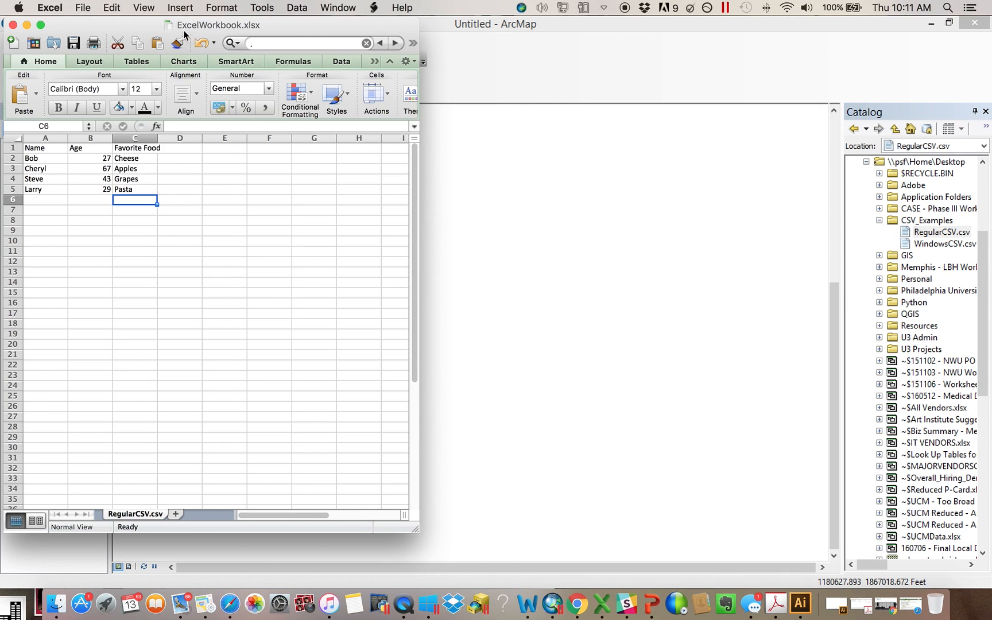
drag(190, 24, 232, 25)
Try to save the workbook in Comma Separated Values (.csv) format
click(82, 7)
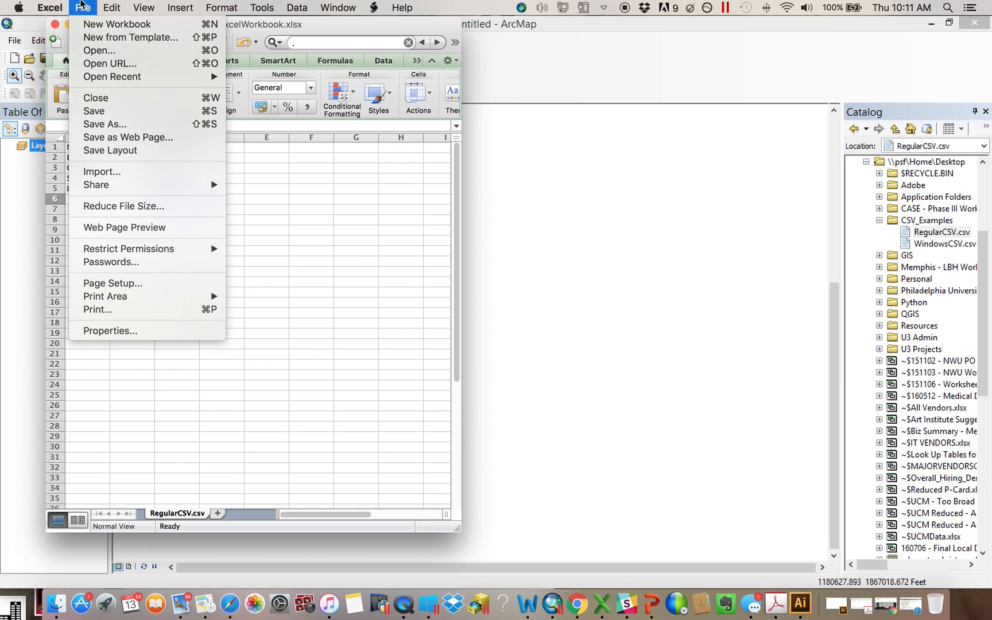
click(118, 126)
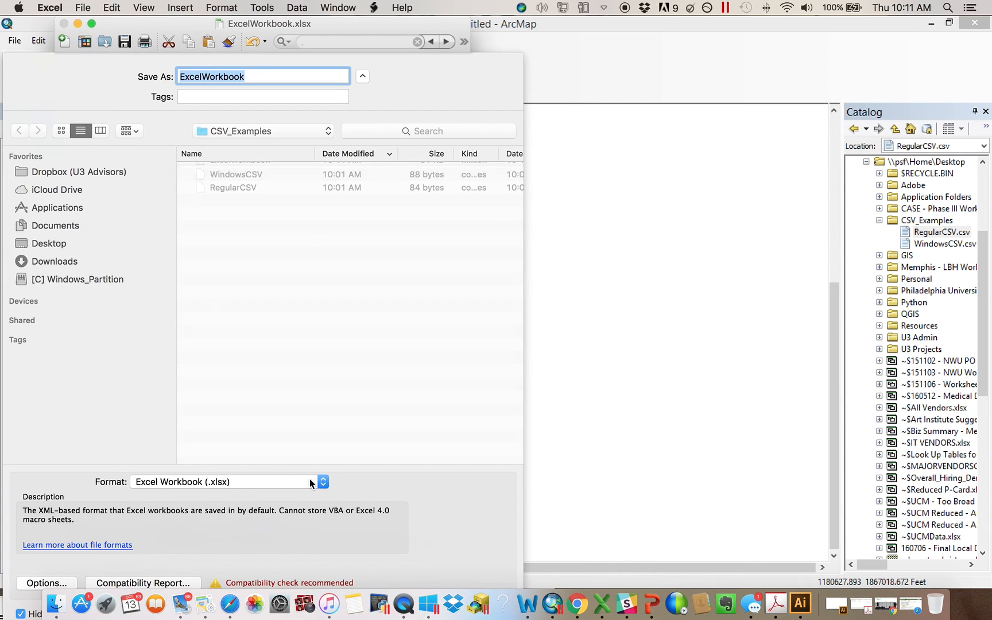
click(225, 484)
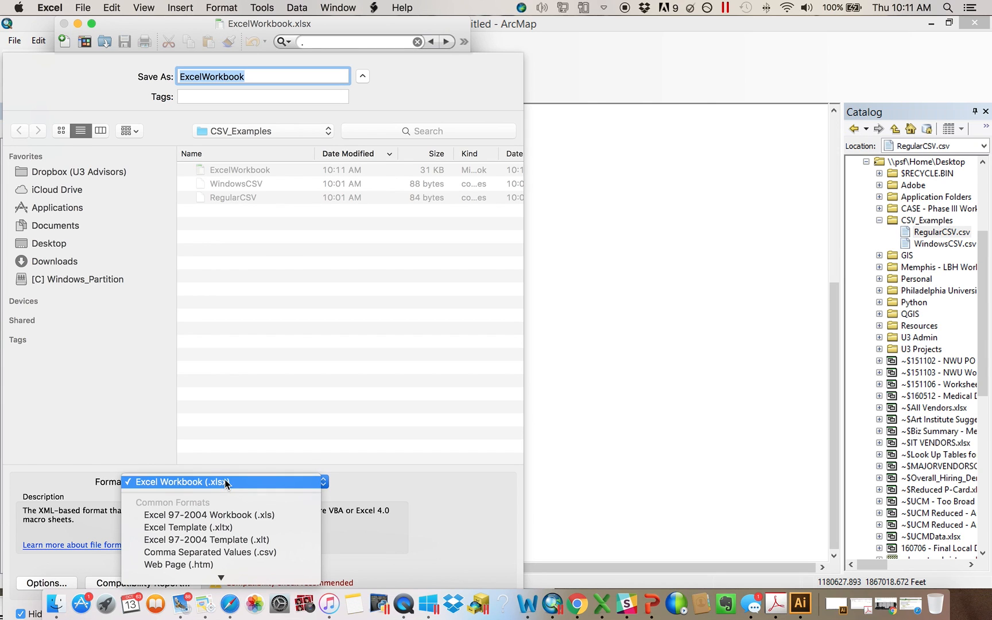
scroll(250, 505, down, 2)
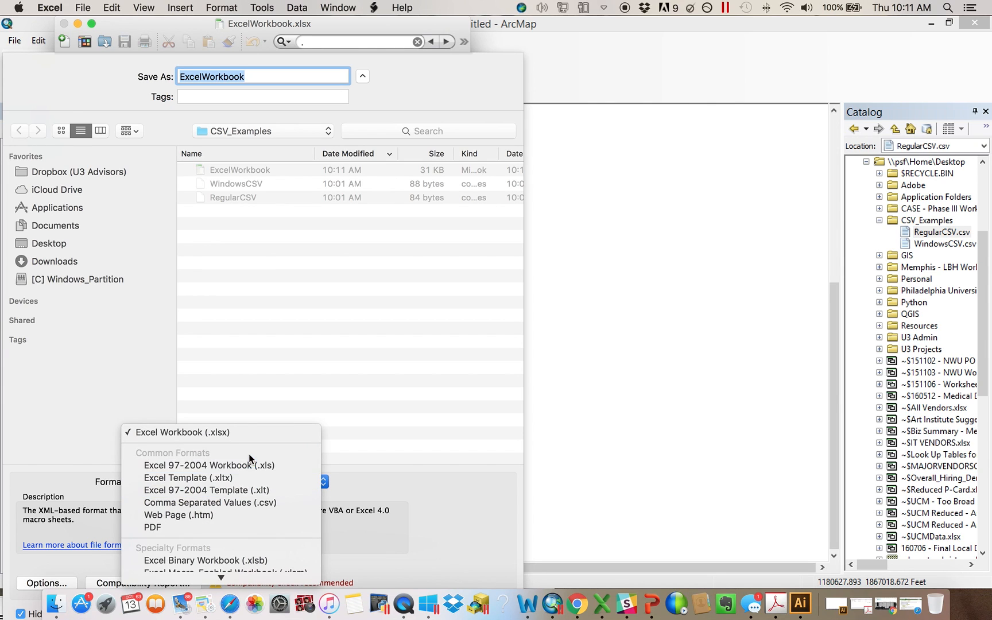
click(246, 503)
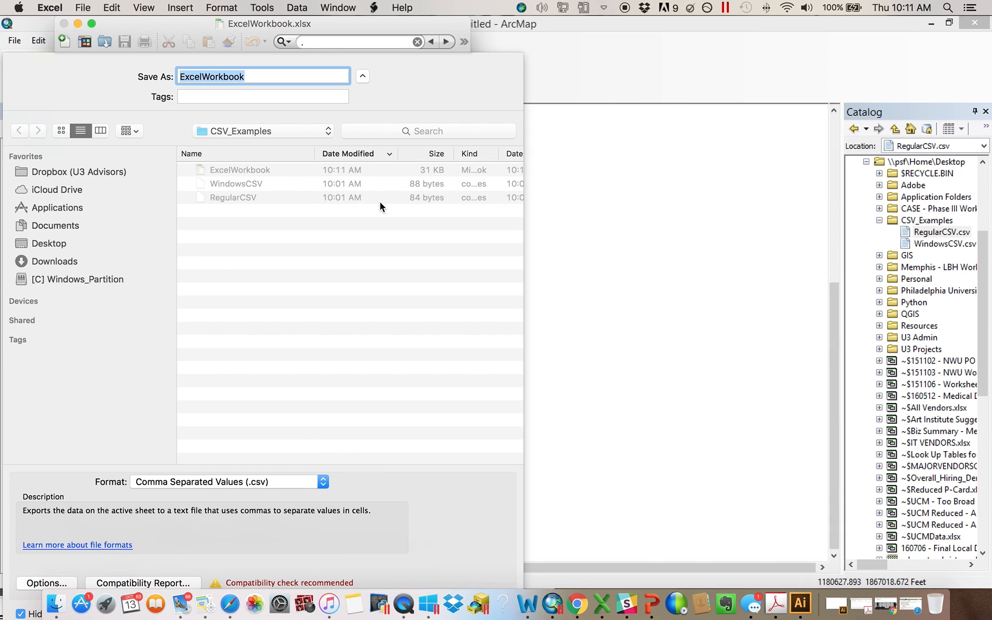
click(362, 76)
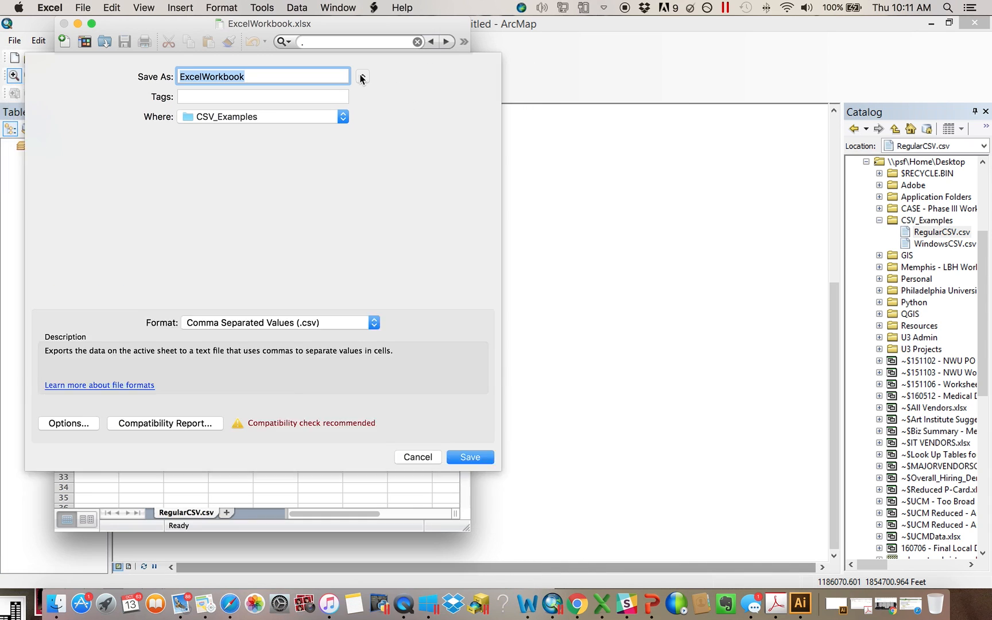
click(399, 282)
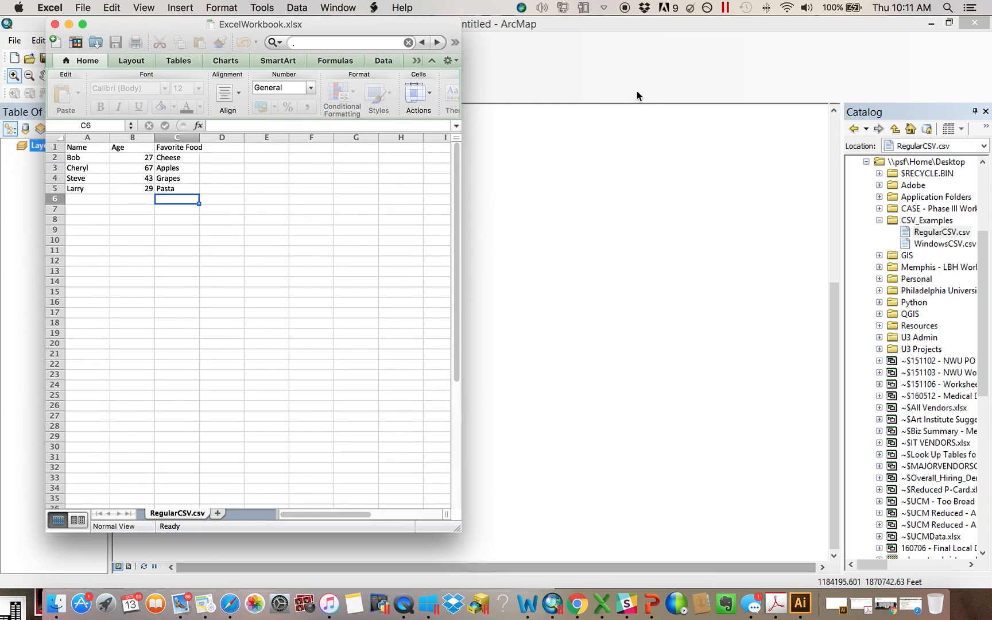
Add RegularCSV.csv from the Catalog to the map's layers and open its table
click(754, 116)
drag(954, 235, 383, 217)
right_click(86, 171)
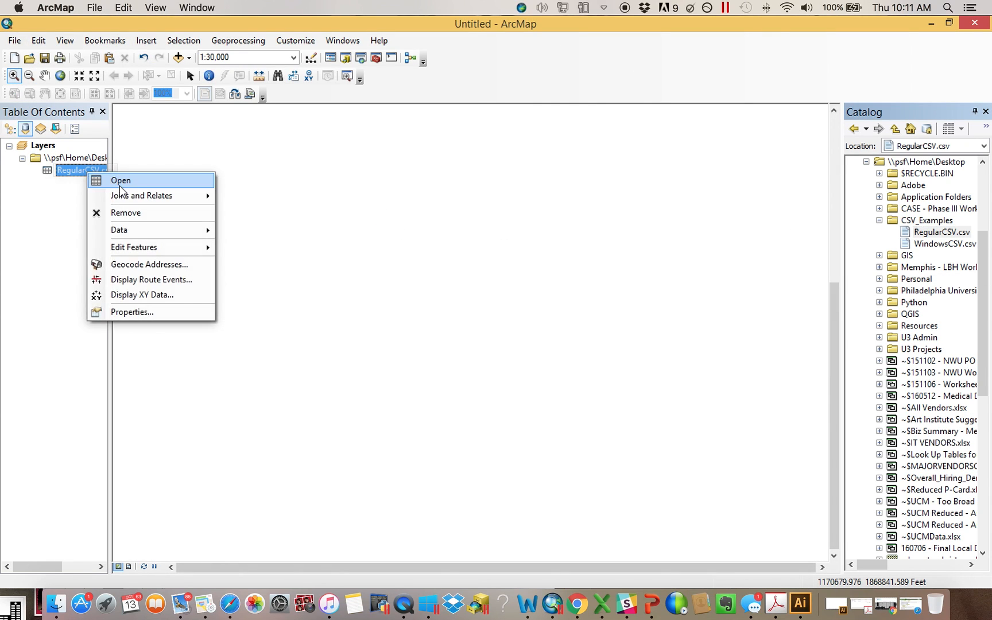
click(120, 181)
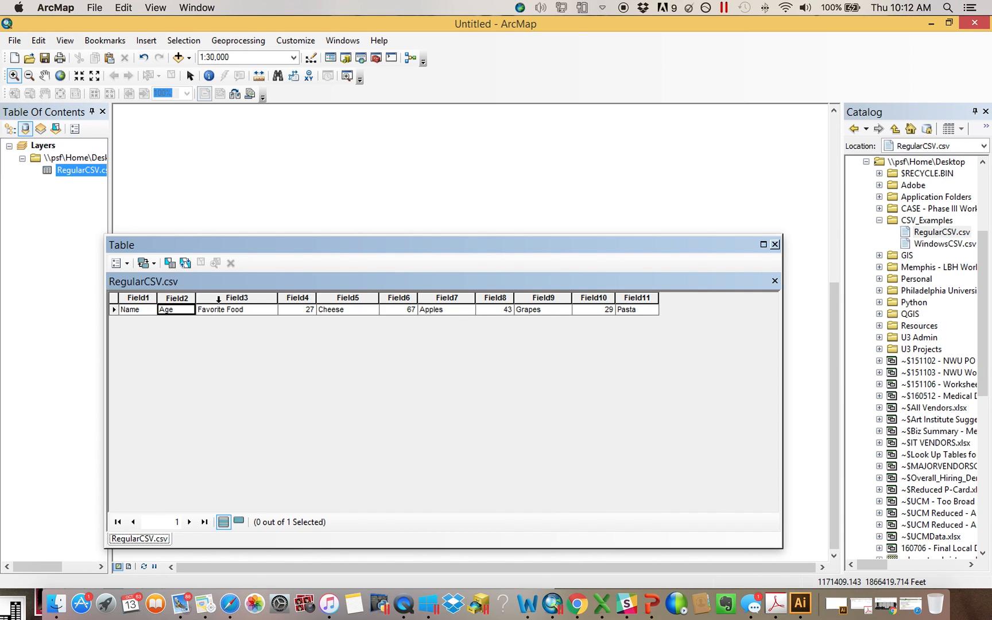
Compare the spreadsheet's column headers with the RegularCSV.csv table's fields, and close the table
click(602, 603)
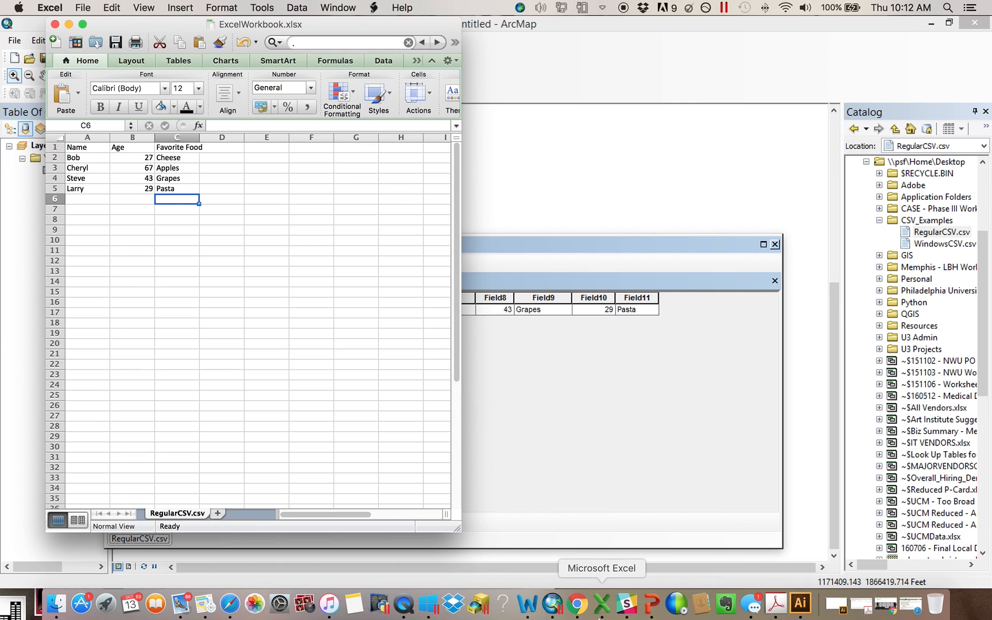
click(77, 138)
click(134, 138)
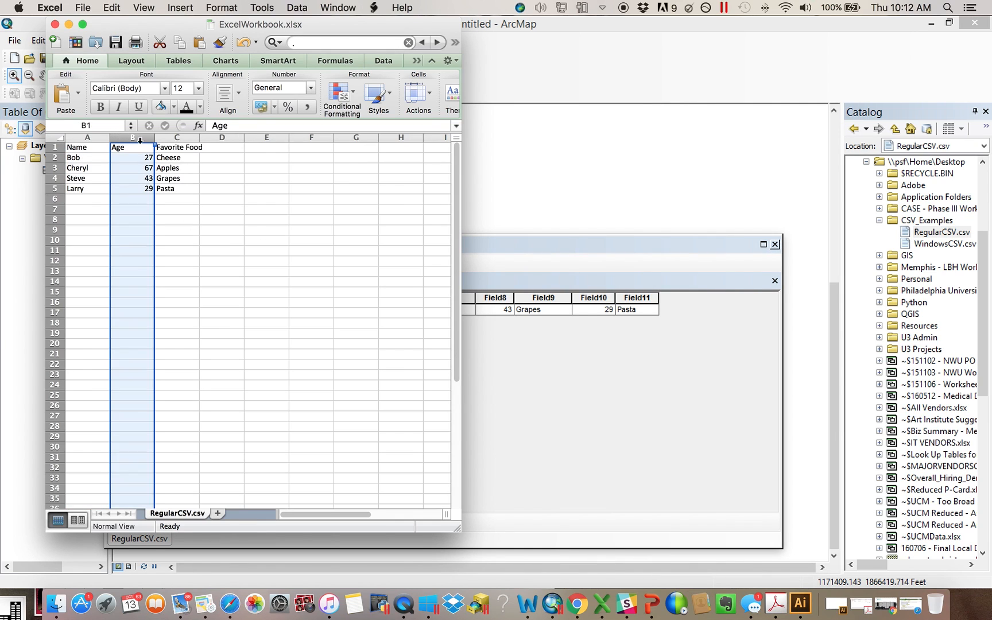
click(167, 137)
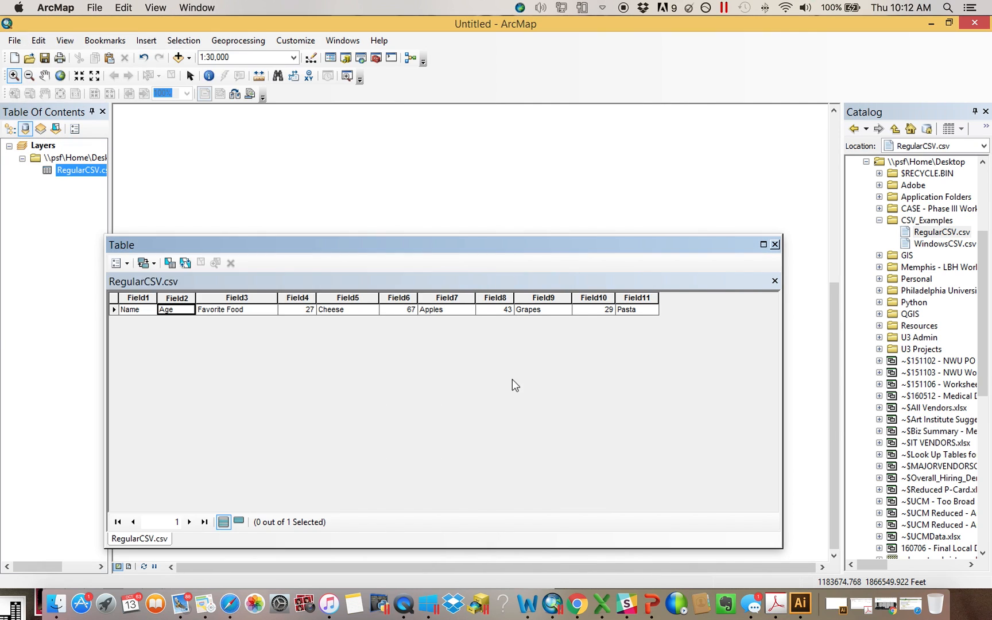
click(512, 380)
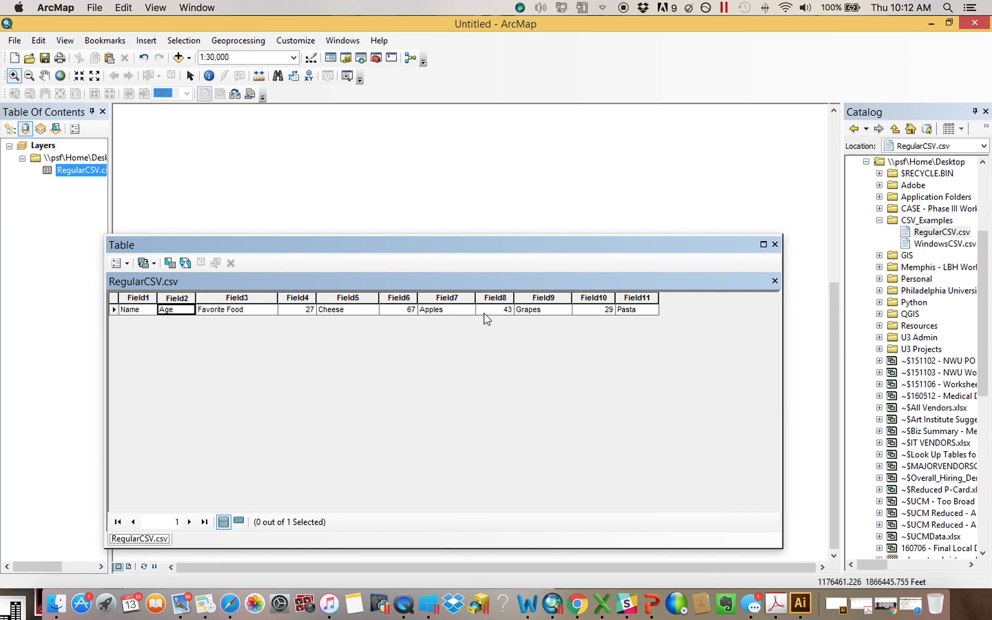
click(774, 244)
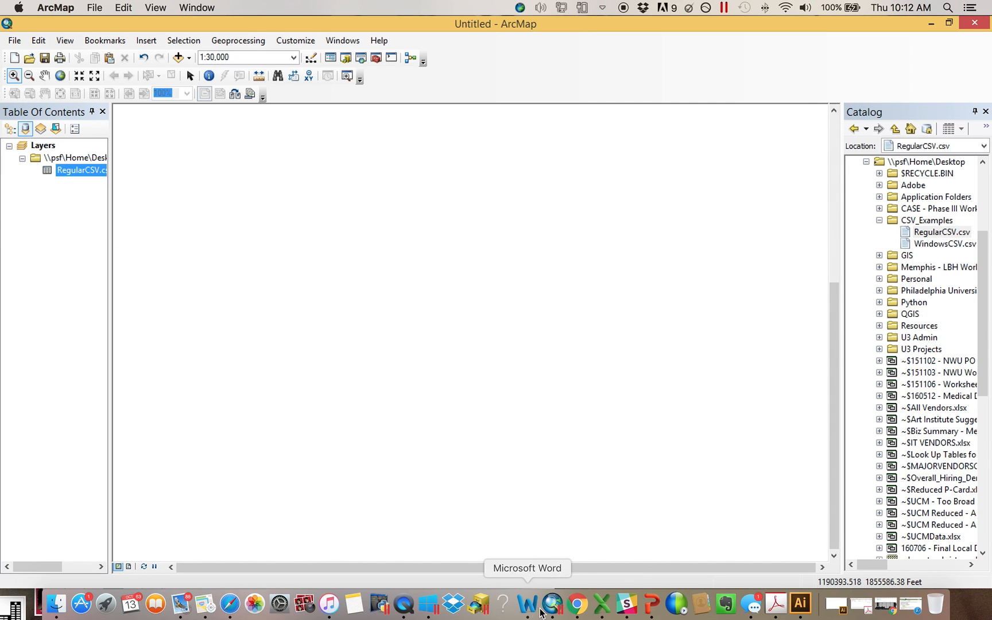
Try to save the workbook in Windows Comma Separated (.csv) format
click(607, 614)
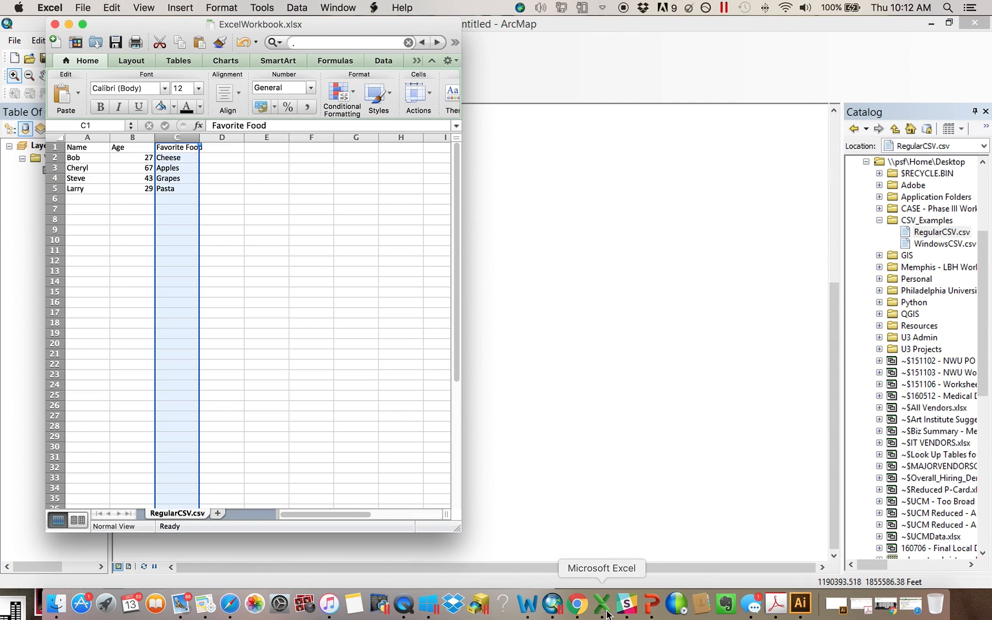
click(86, 7)
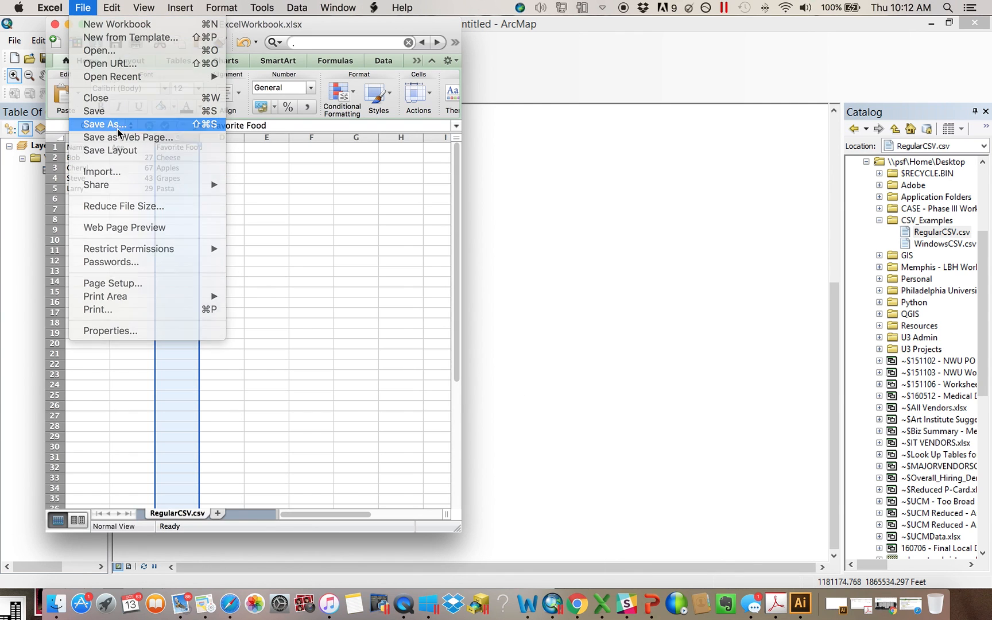
click(117, 125)
click(230, 145)
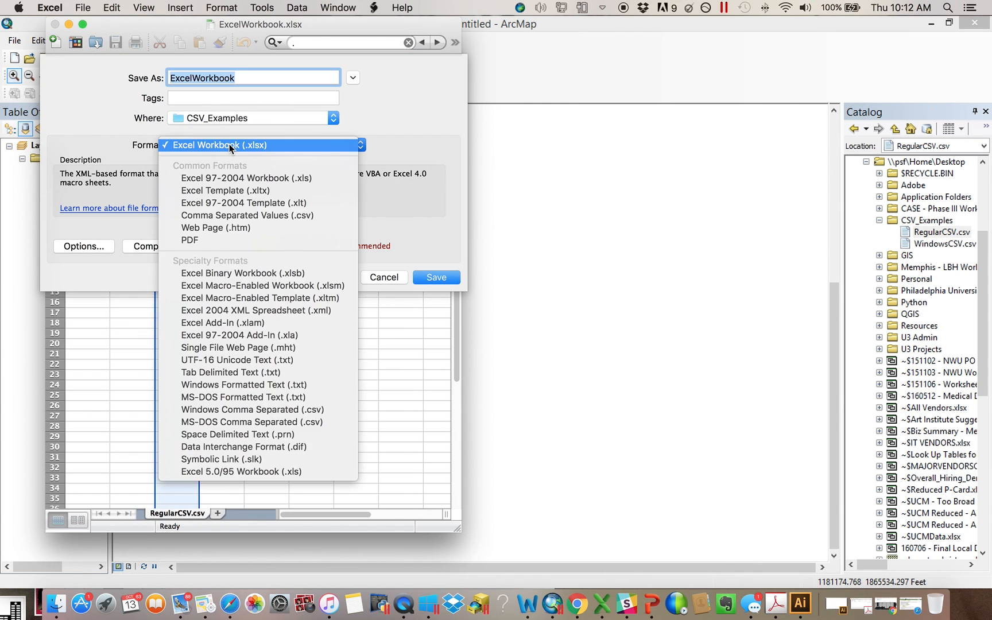
click(240, 410)
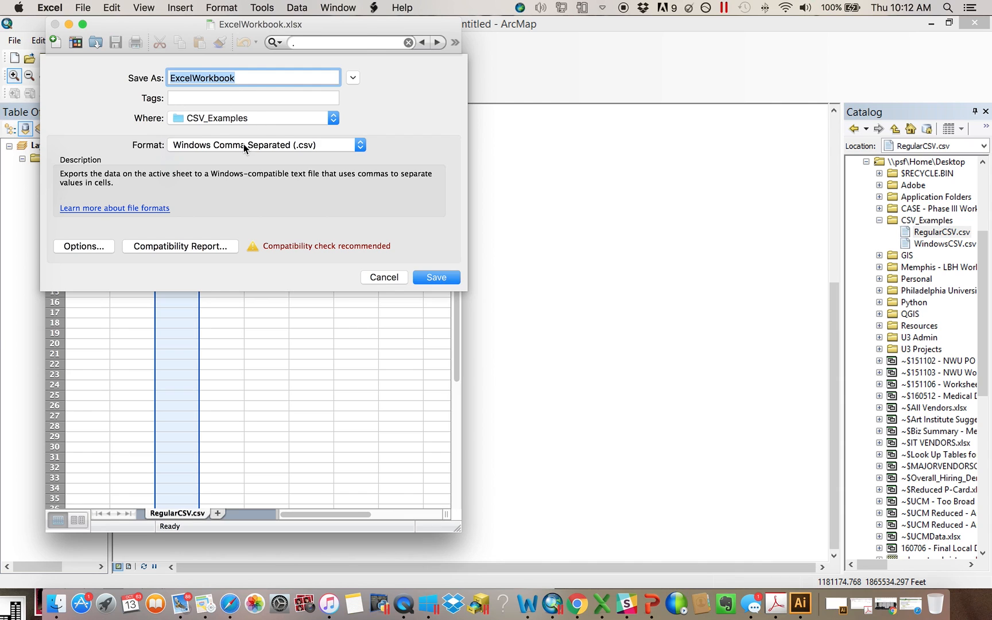
click(243, 145)
scroll(244, 147, up, 3)
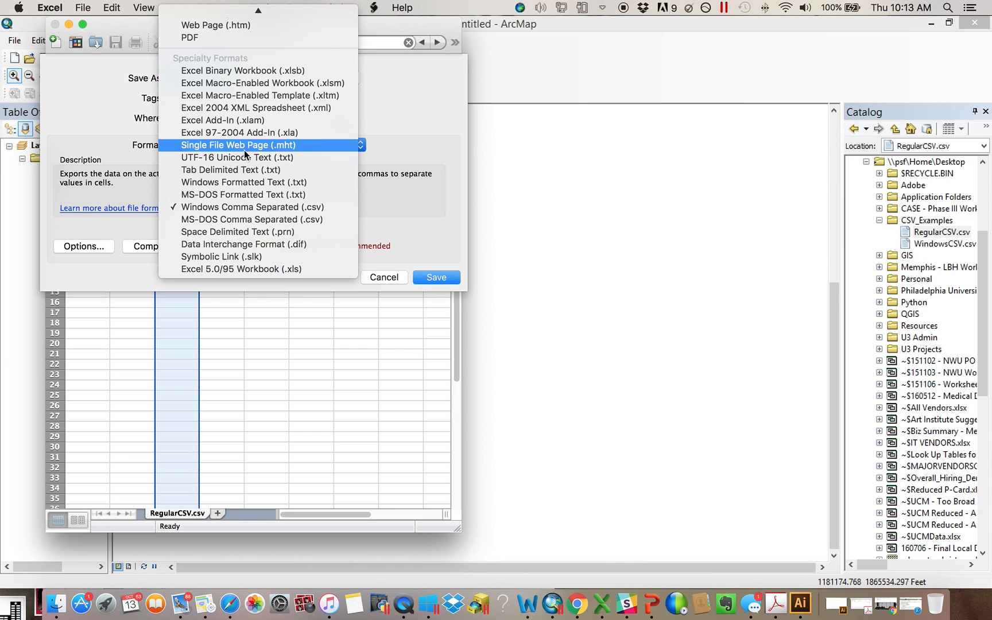
click(253, 208)
click(382, 278)
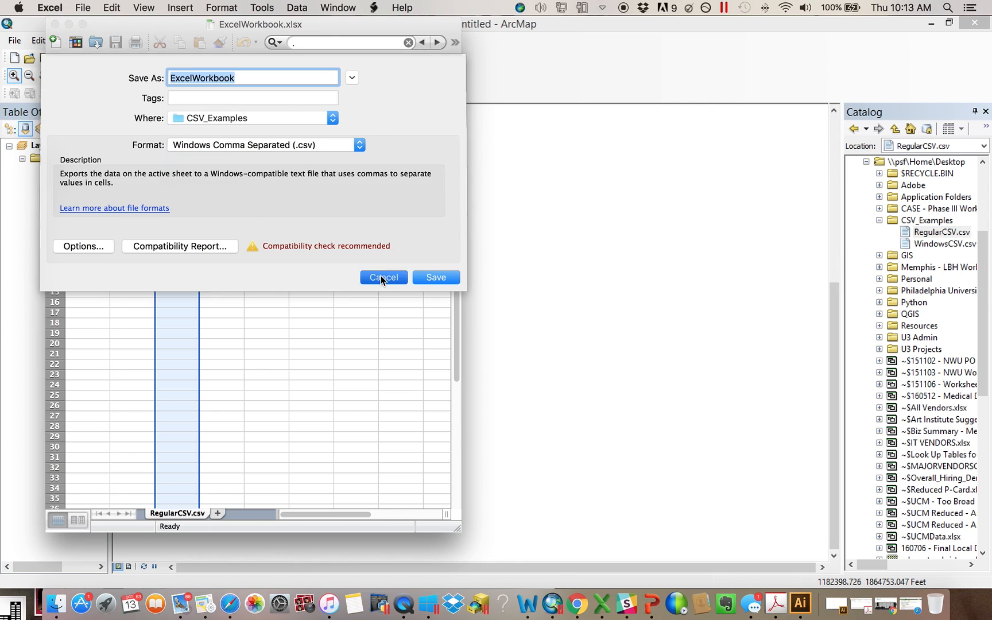
Close the workbook window, add WindowsCSV.csv from the Catalog to the map's layers, and open its table
click(56, 24)
drag(975, 247, 718, 232)
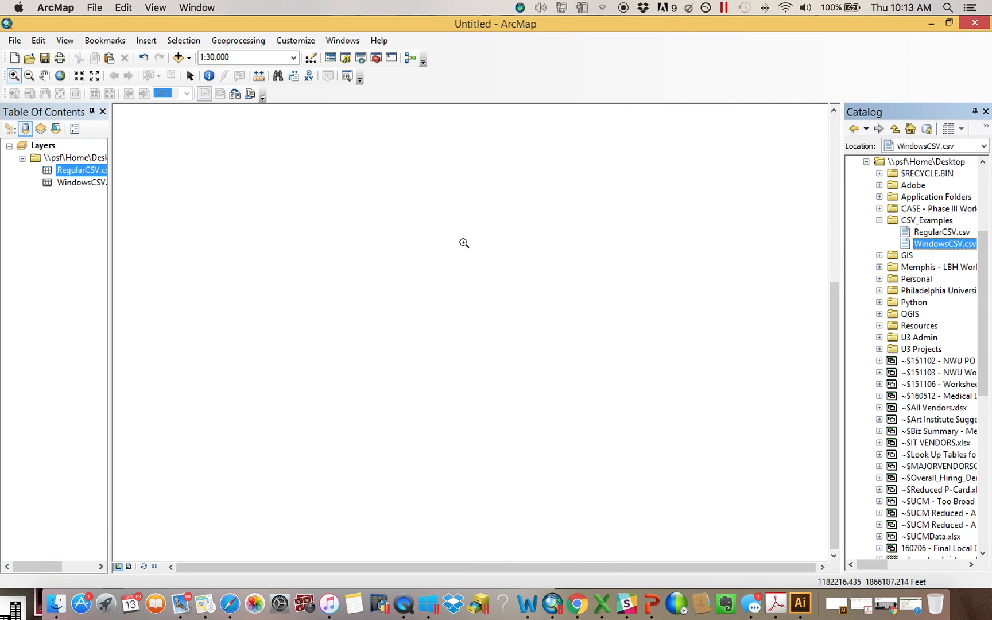
right_click(76, 183)
click(94, 191)
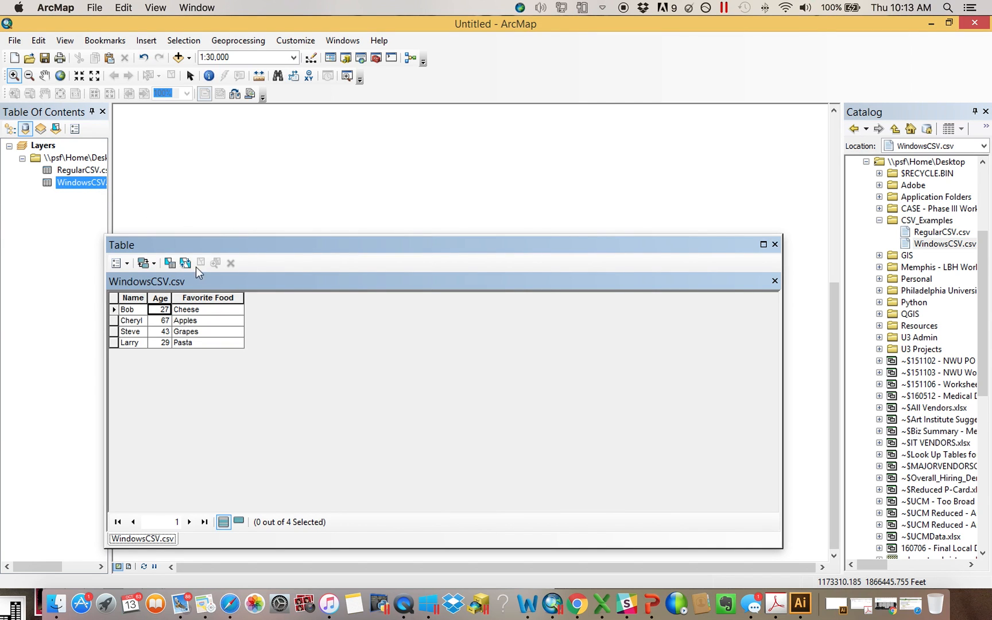
click(775, 245)
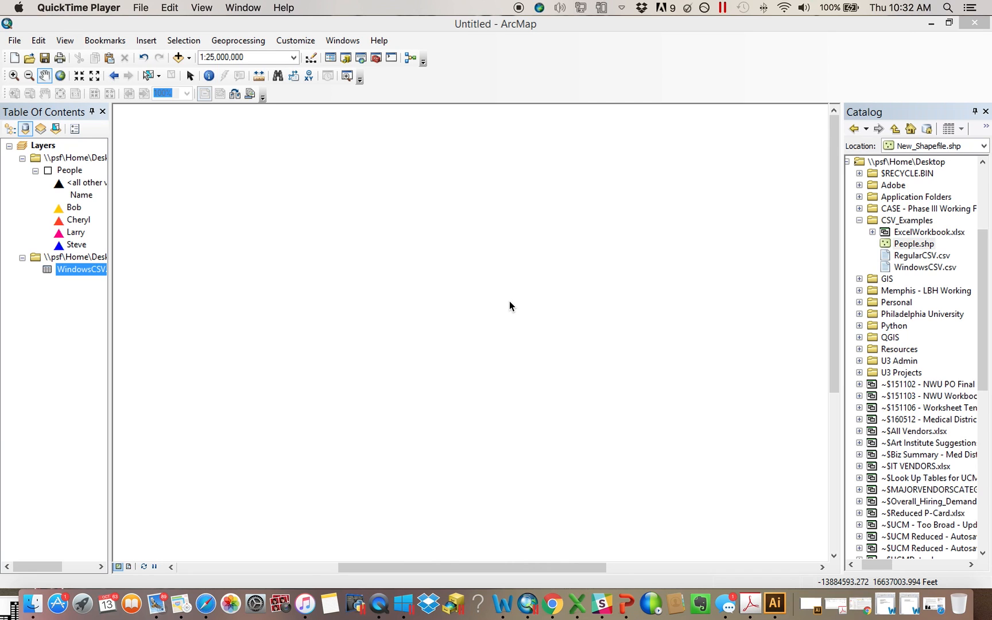
Open the WindowsCSV.csv table and review its table options
right_click(85, 269)
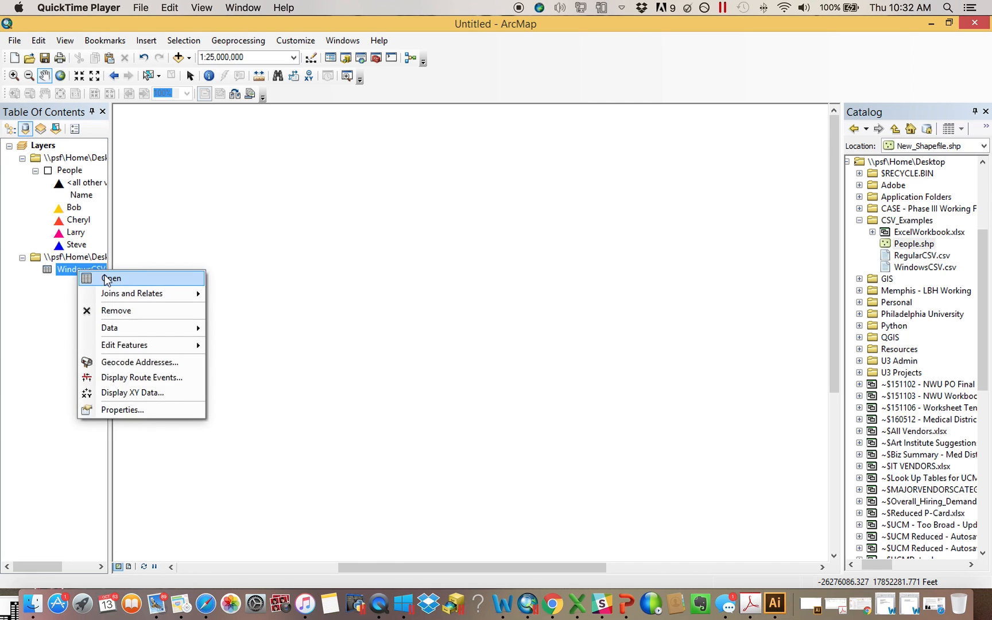
click(195, 278)
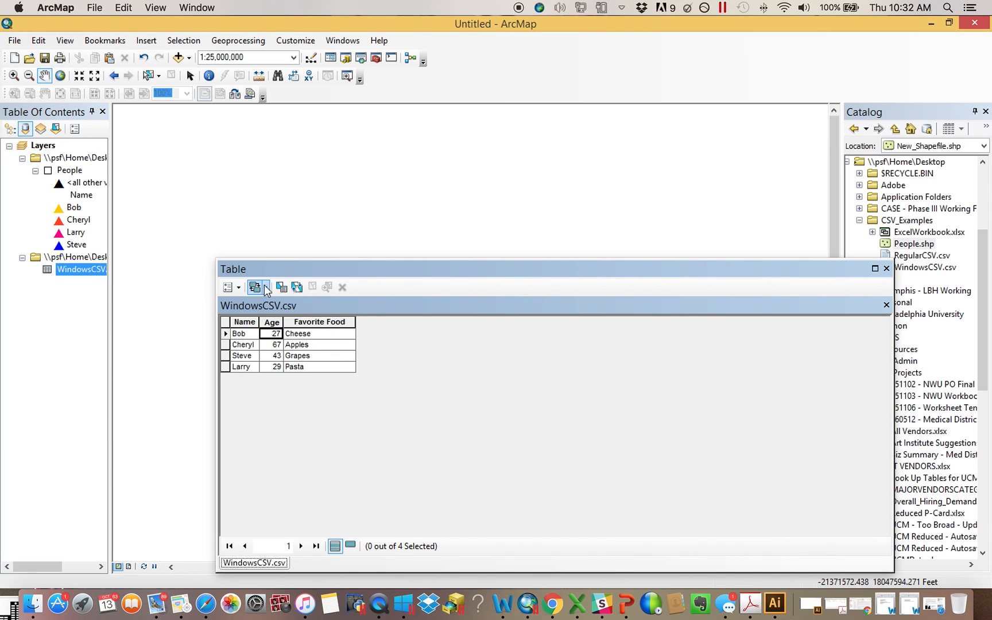
click(235, 287)
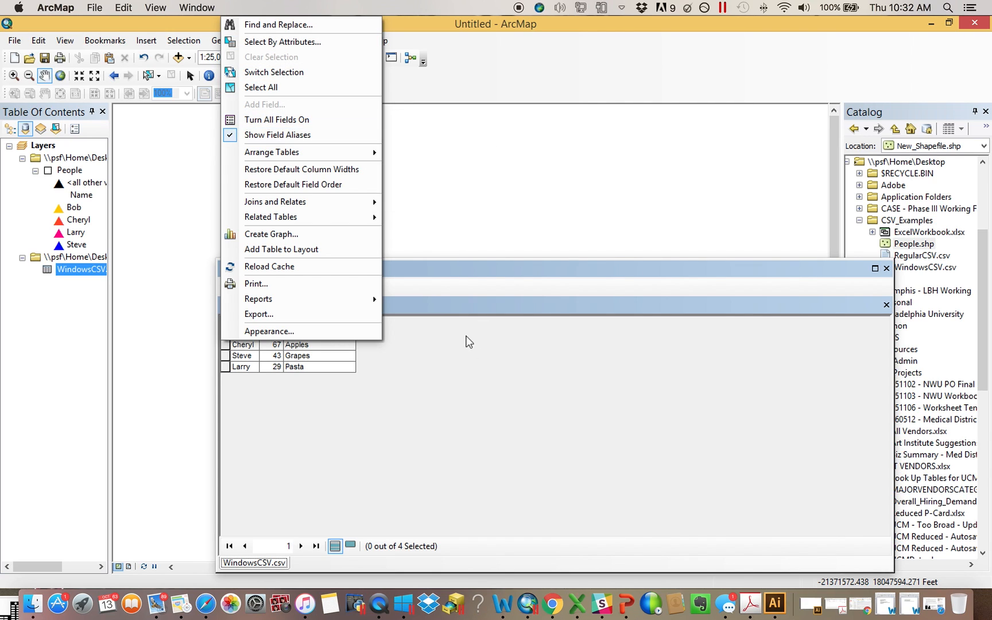
click(457, 359)
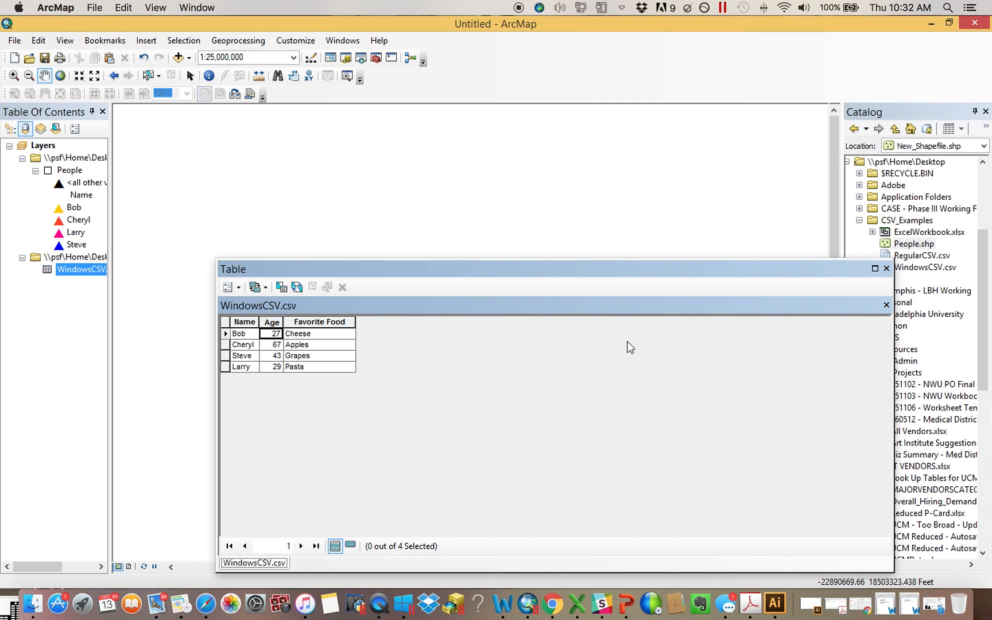
click(886, 268)
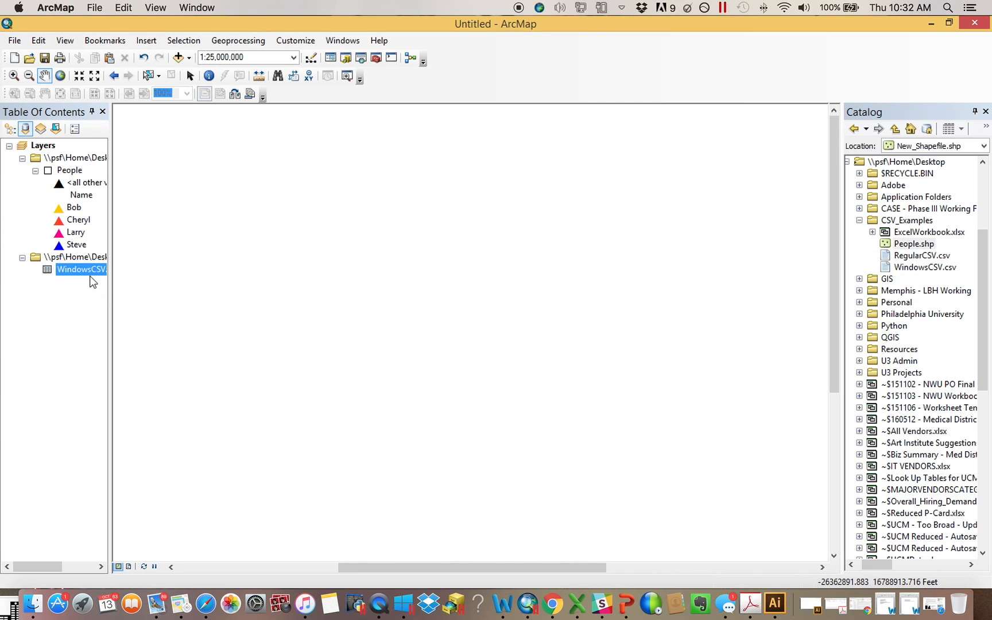
Join WindowsCSV.csv to the People layer, matching on the Name field in both
right_click(77, 171)
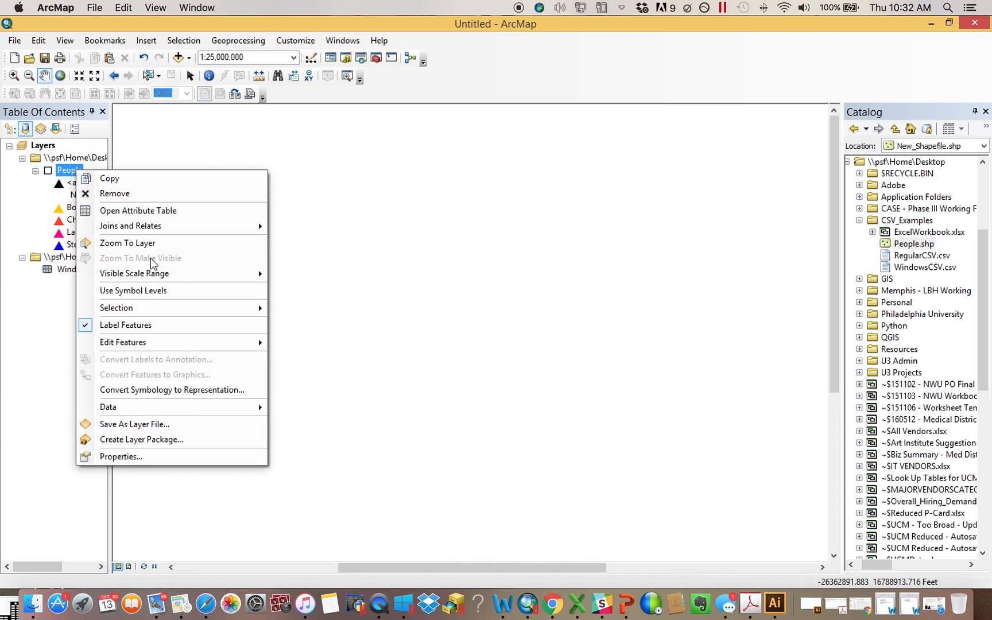
mouse_move(170, 232)
click(334, 228)
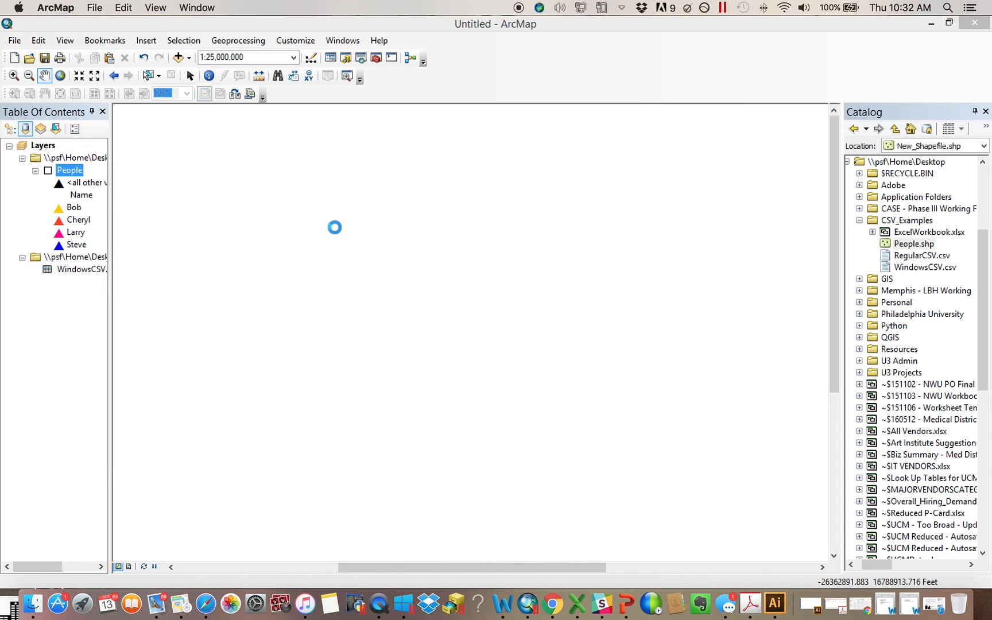
click(461, 210)
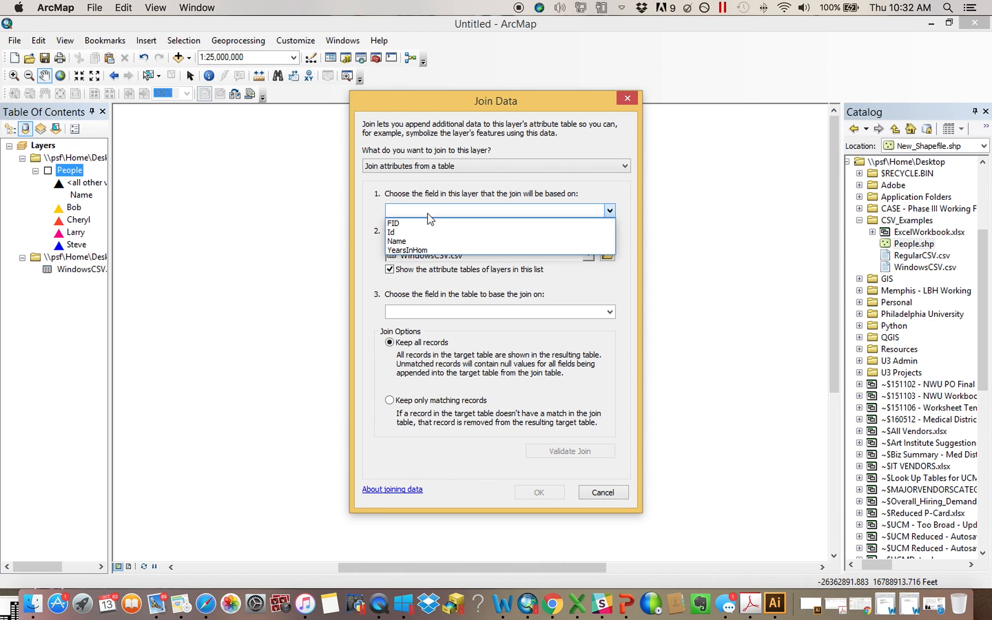
click(409, 240)
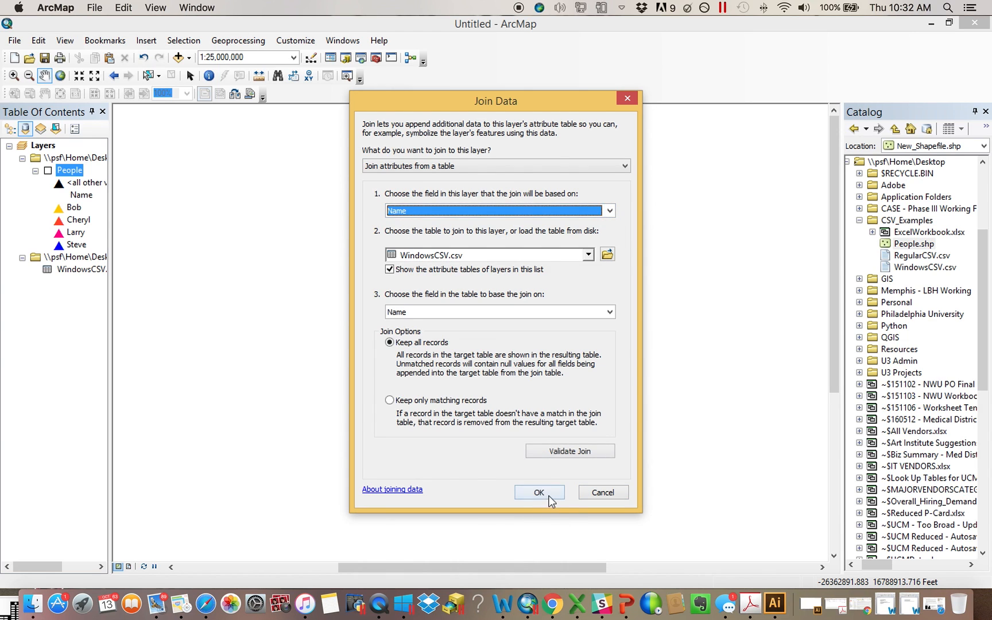
click(540, 492)
Open the People layer's attribute table to review the joined fields
right_click(76, 172)
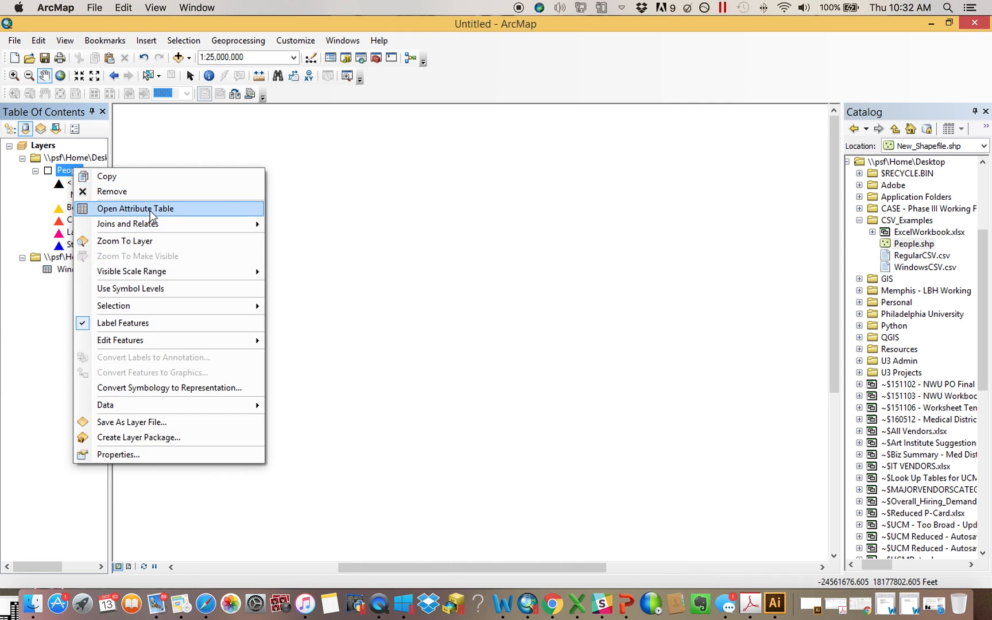
click(126, 209)
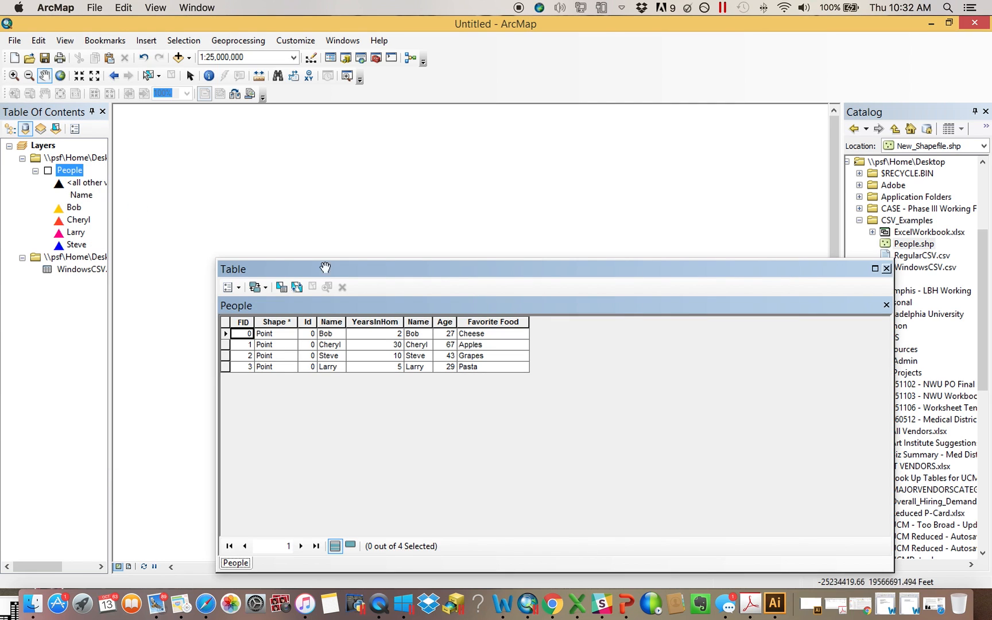
click(887, 268)
Remove all joins from the People layer
right_click(72, 171)
mouse_move(135, 226)
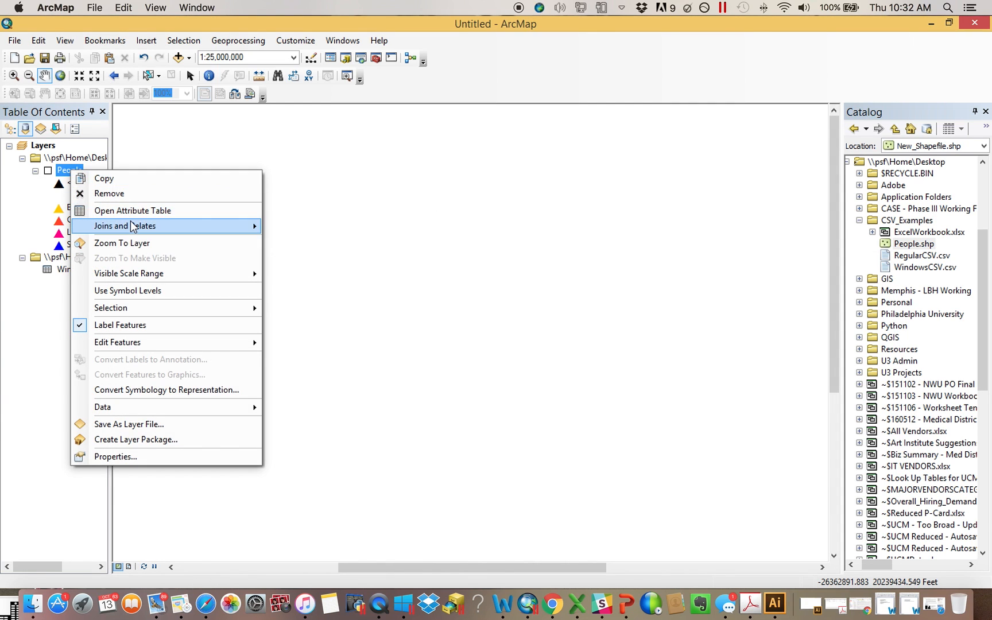
mouse_move(327, 244)
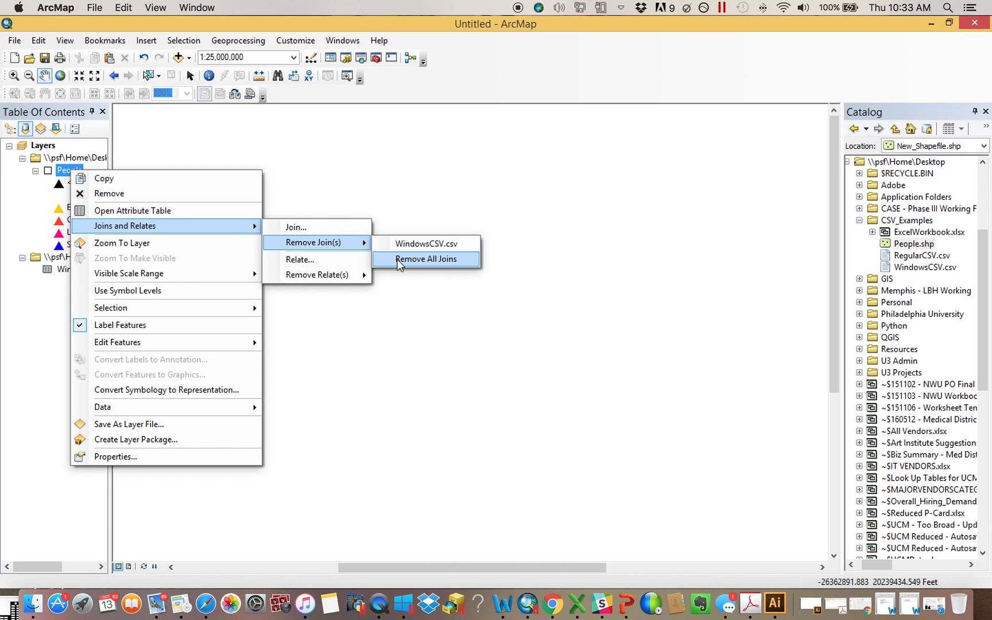
click(426, 258)
Open the WindowsCSV.csv table again and close it
right_click(80, 270)
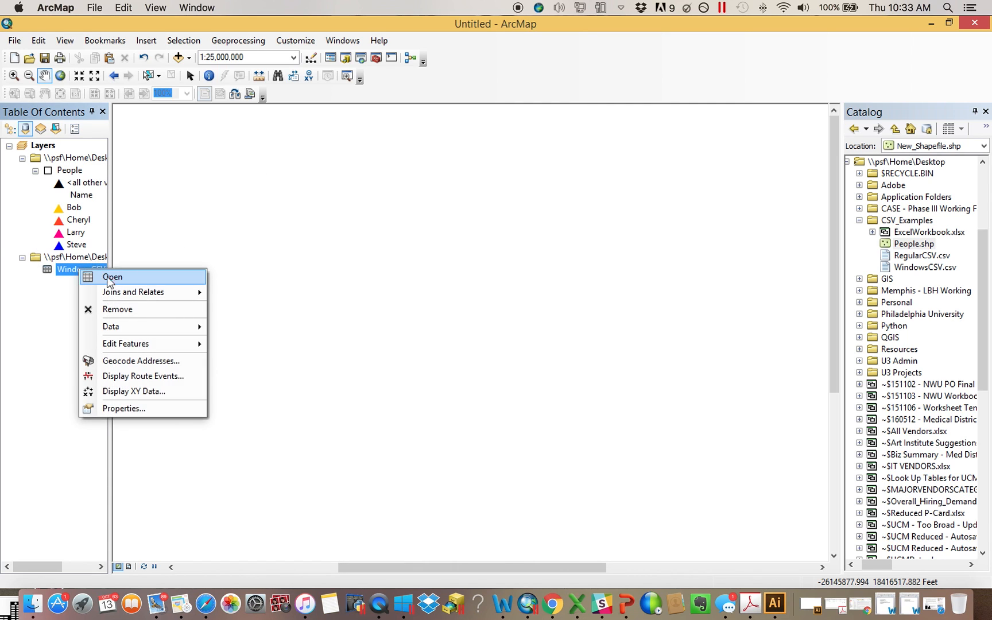
click(107, 276)
click(886, 268)
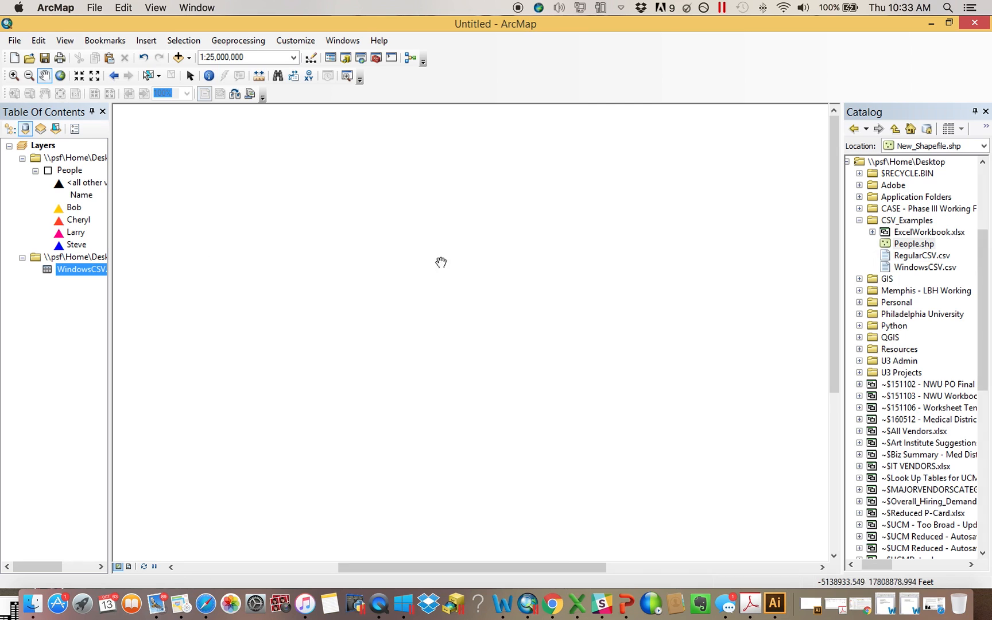
Export all records of WindowsCSV.csv as a dBASE Table named DBF in the CSV_Examples folder and add it to the map
drag(110, 274, 162, 274)
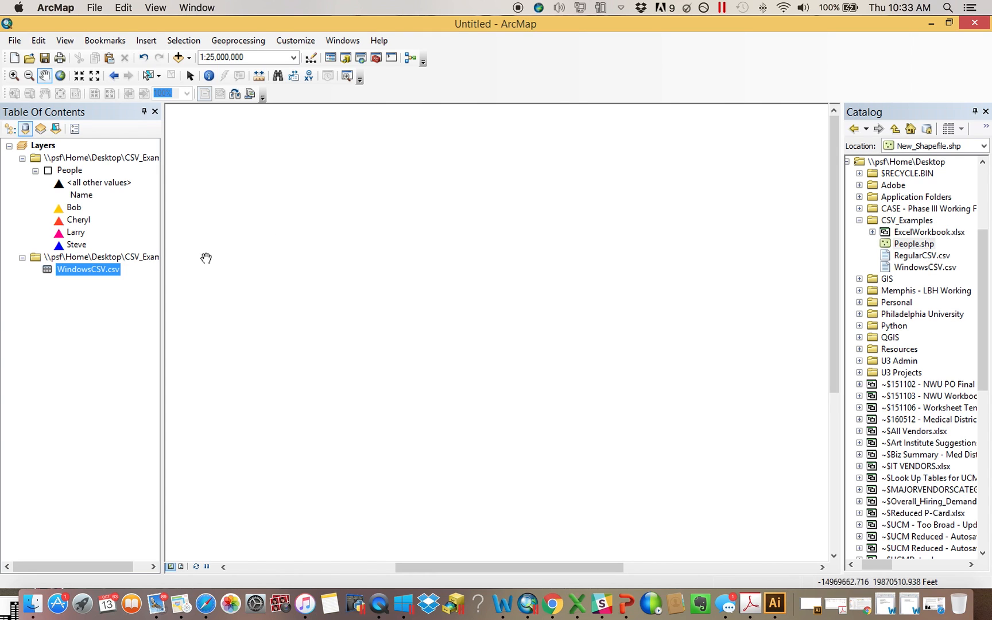
right_click(85, 271)
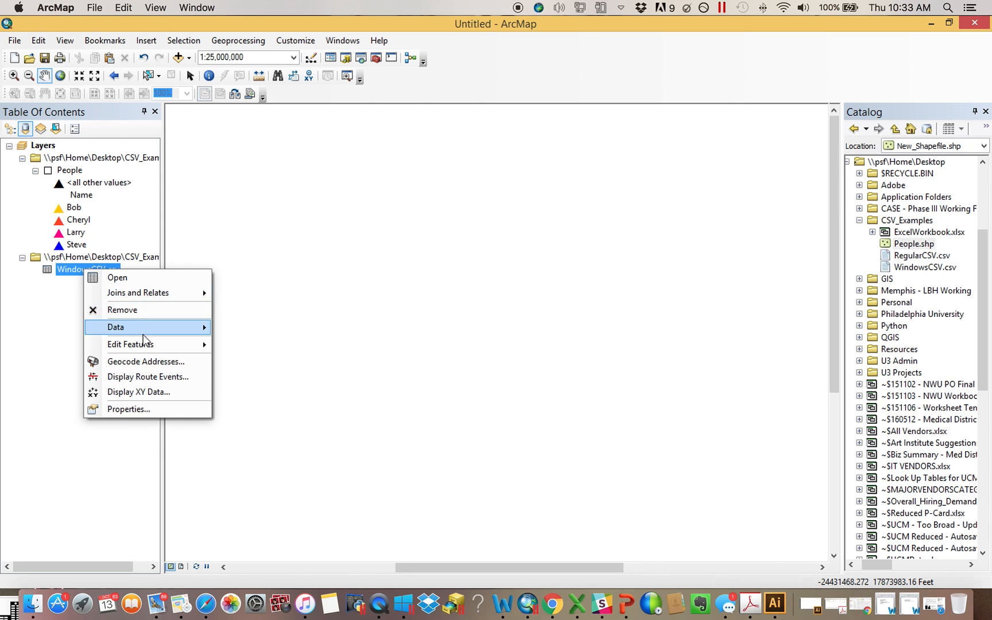
mouse_move(145, 337)
click(251, 343)
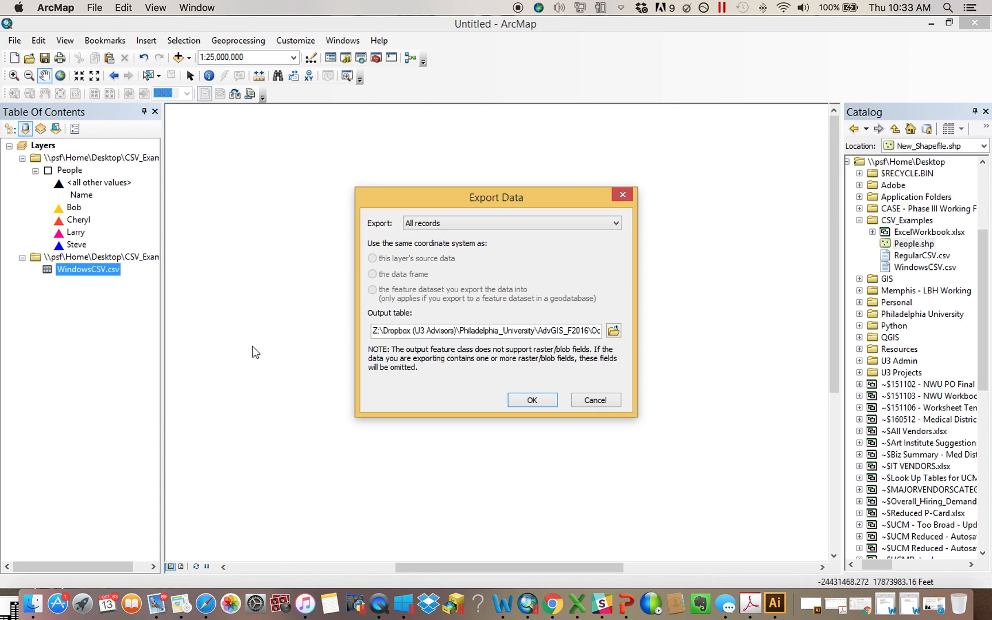
click(614, 331)
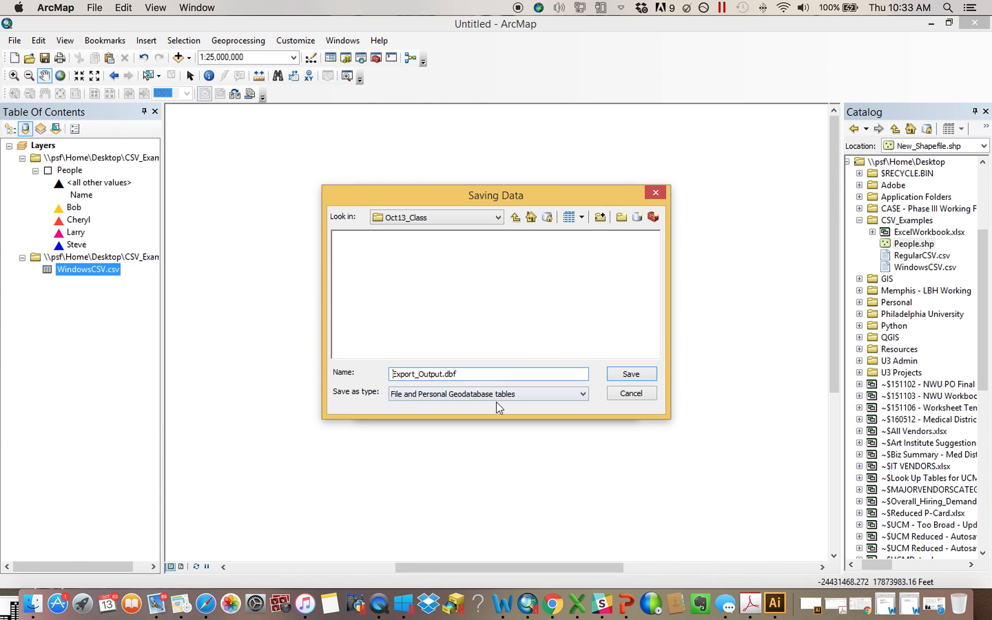
click(472, 219)
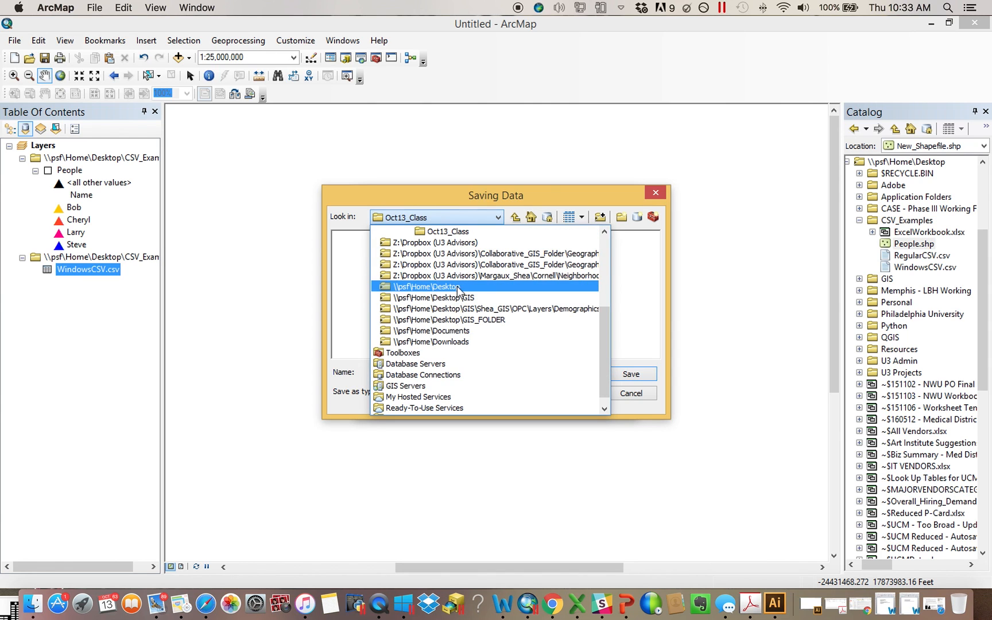
click(458, 287)
double_click(356, 281)
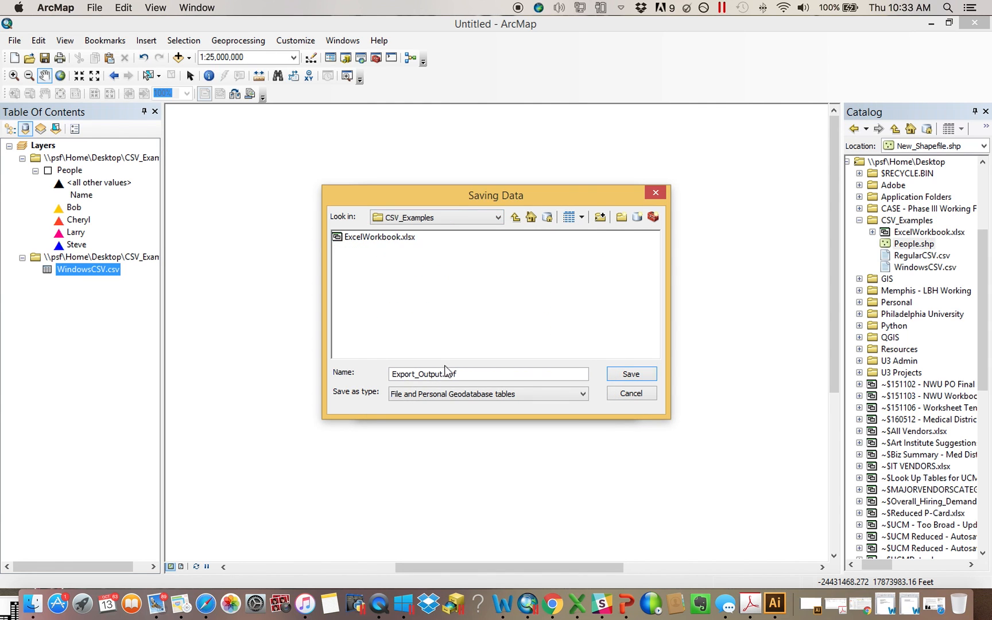
click(448, 393)
click(445, 409)
drag(461, 380, 279, 359)
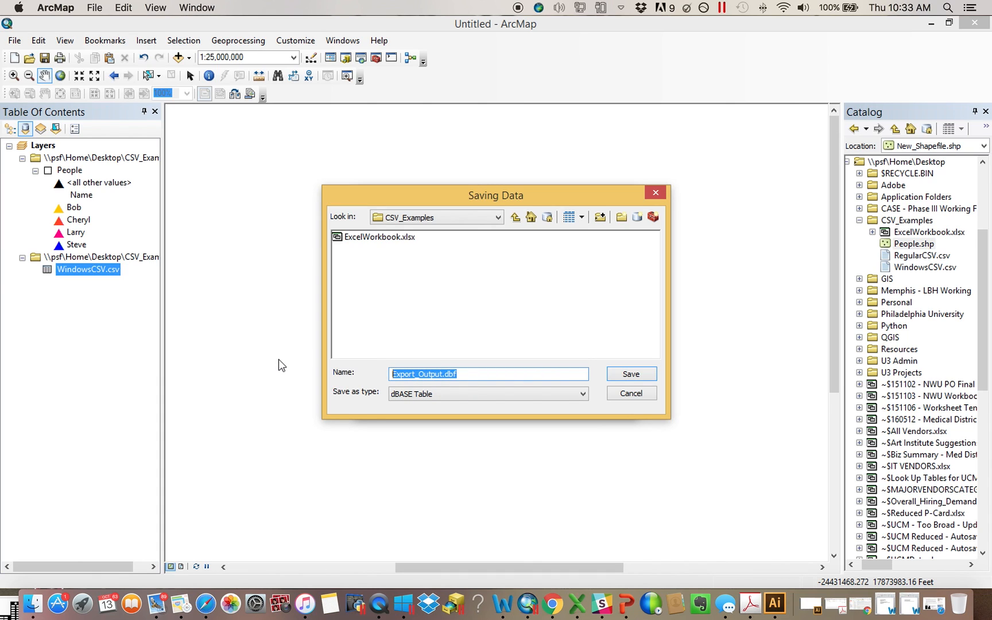
text(DBF)
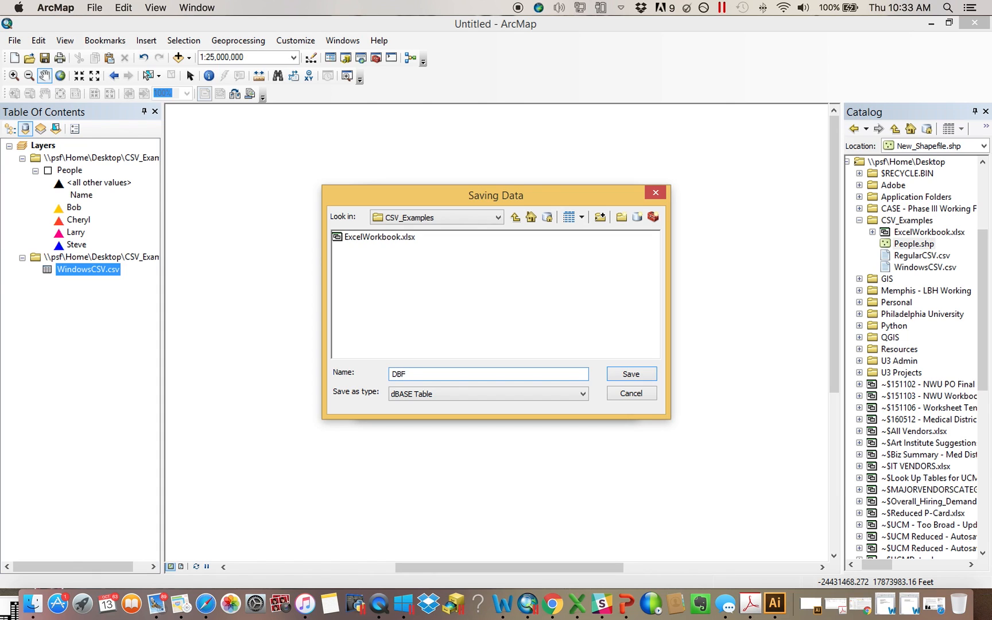
click(642, 379)
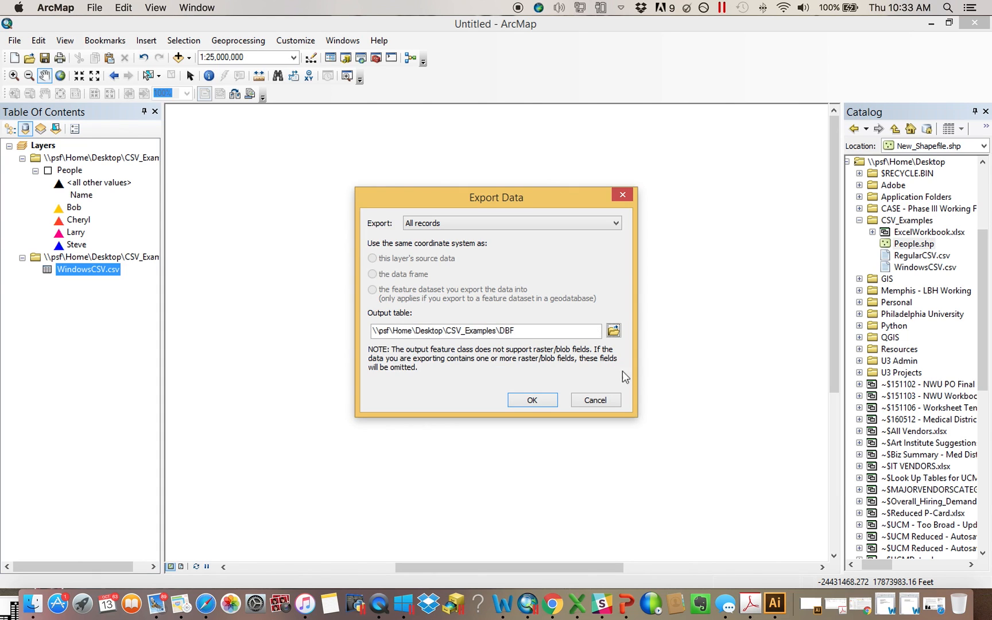
click(532, 401)
click(526, 360)
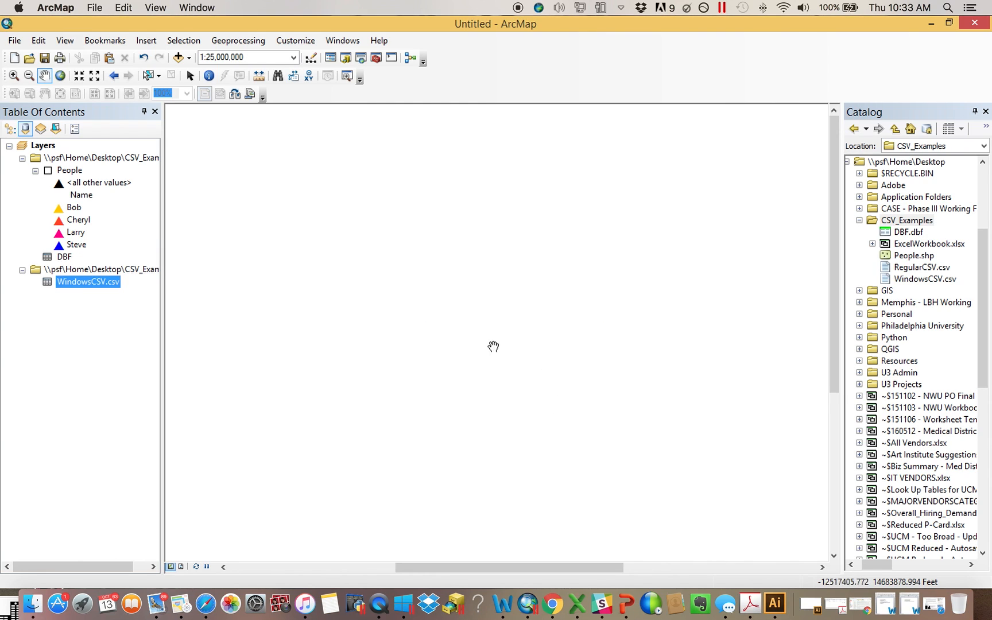
Open the exported DBF table to view its records
right_click(49, 258)
right_click(41, 258)
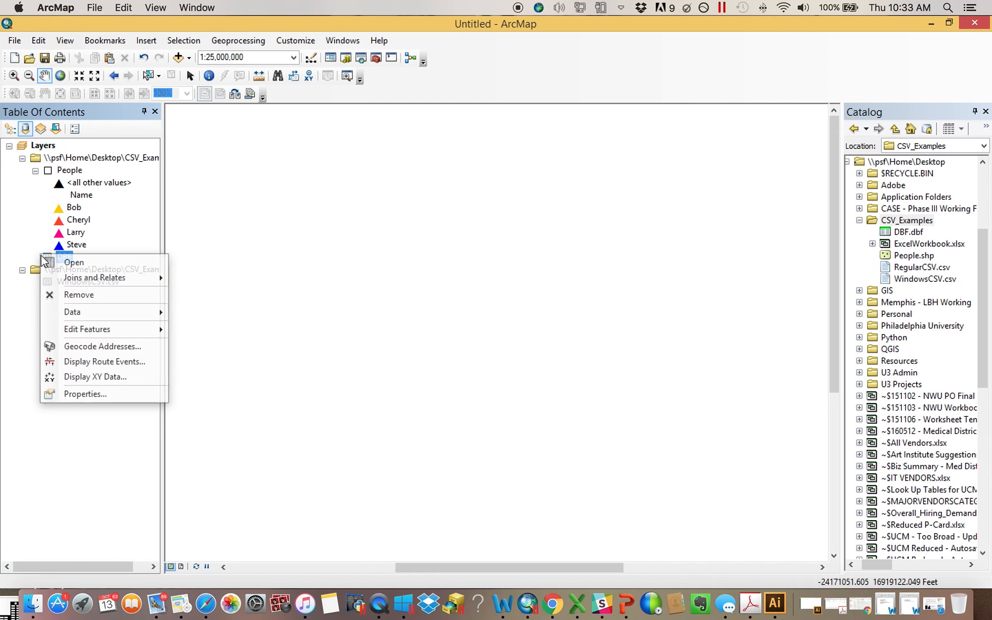
click(57, 262)
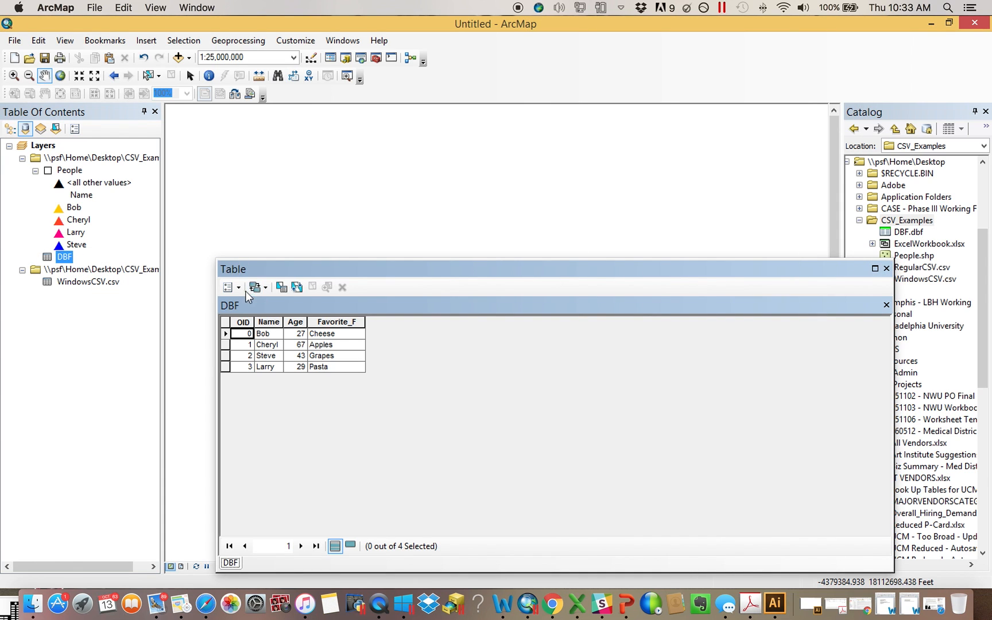
click(228, 287)
click(264, 105)
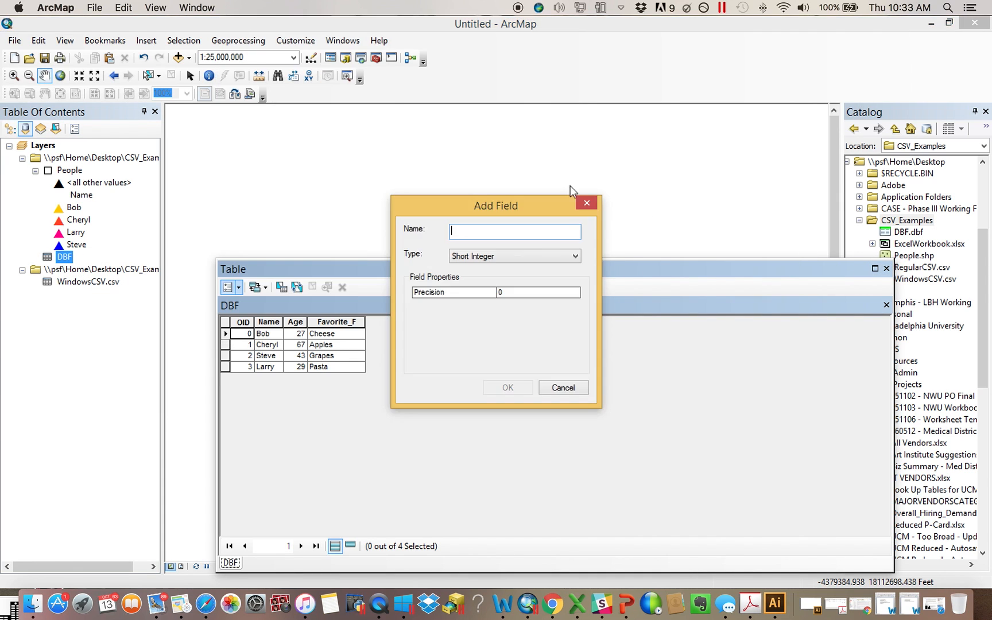
key(Escape)
click(887, 268)
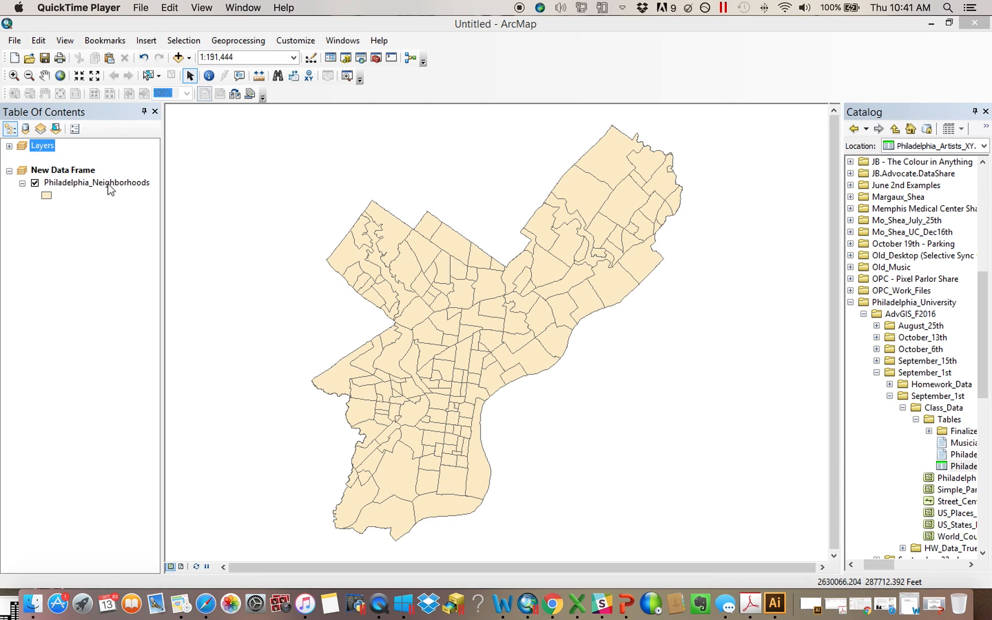
Open the Philadelphia_Neighborhoods layer properties and review its data source details
right_click(72, 184)
click(182, 472)
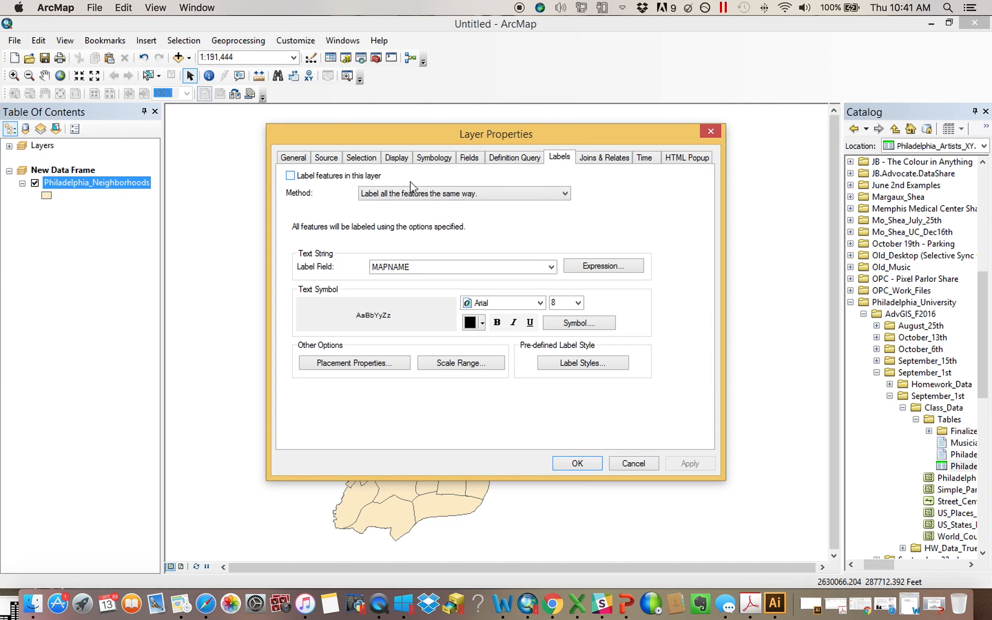
click(325, 161)
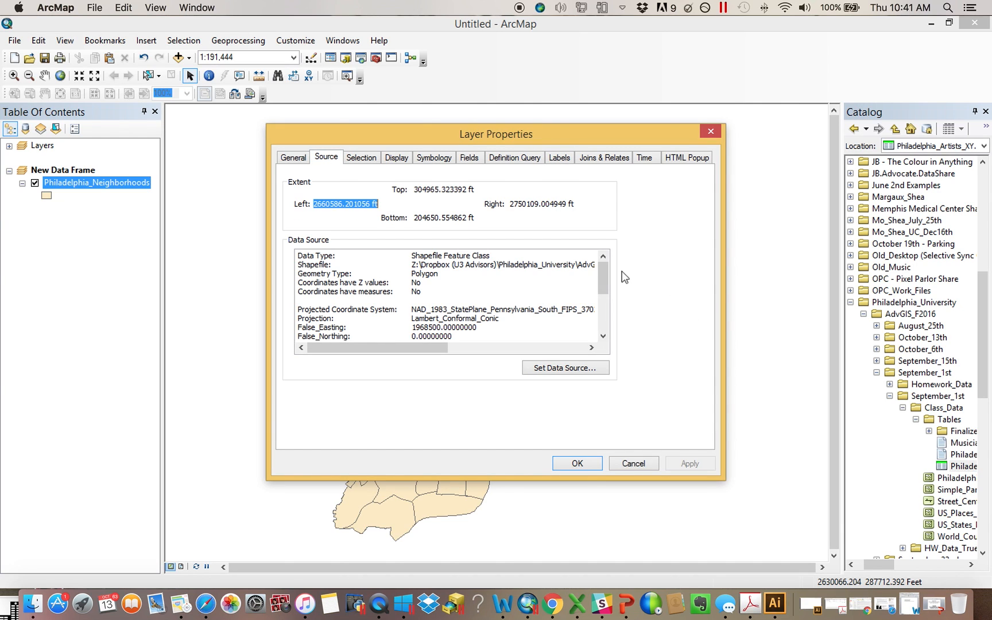
drag(602, 274, 708, 164)
click(711, 131)
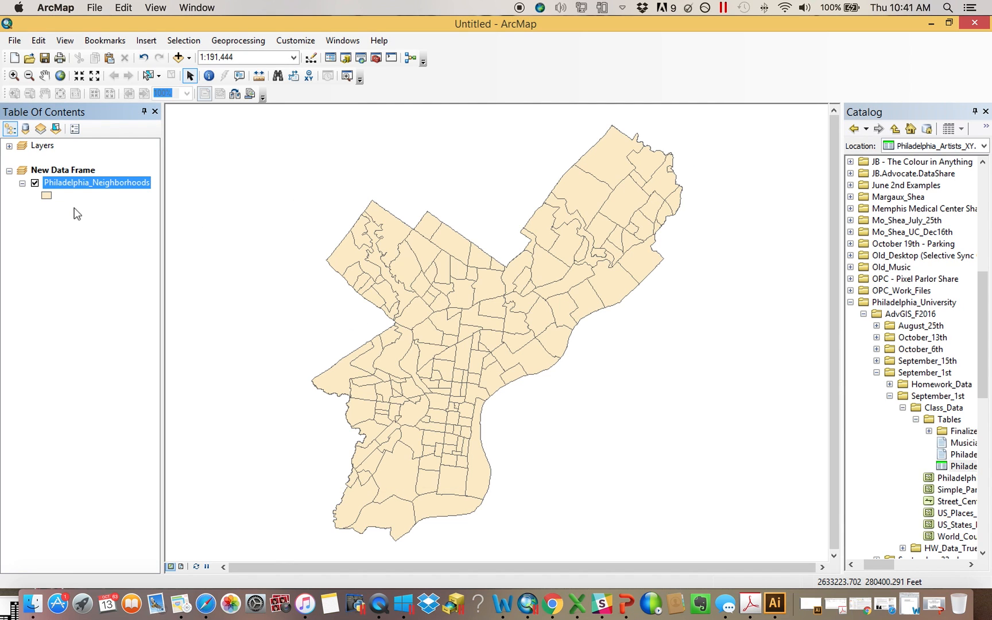
Open the New Data Frame properties and examine its current coordinate system description
click(9, 170)
click(8, 170)
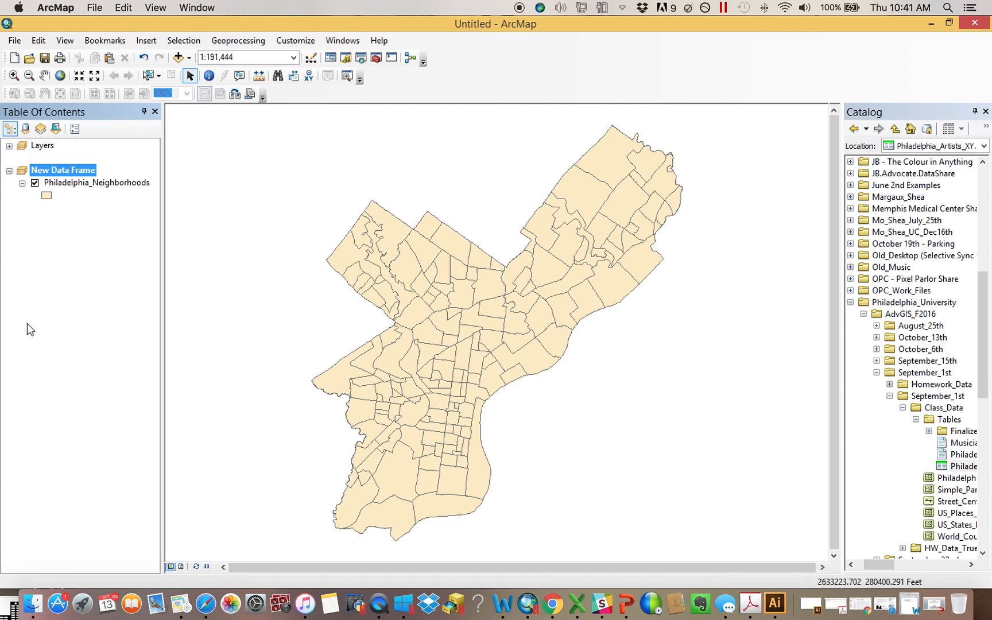
right_click(72, 170)
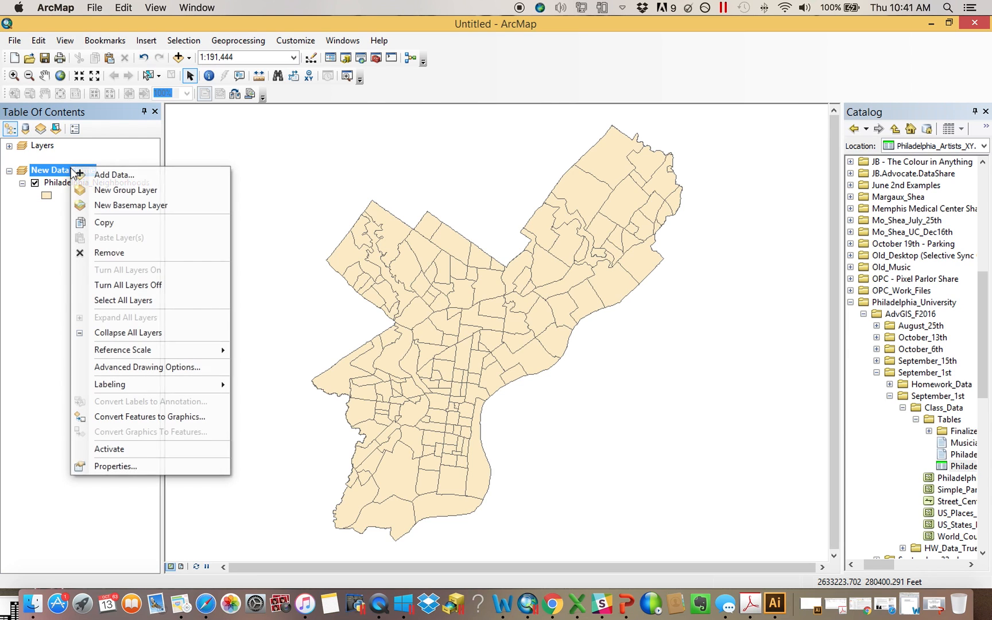
click(133, 467)
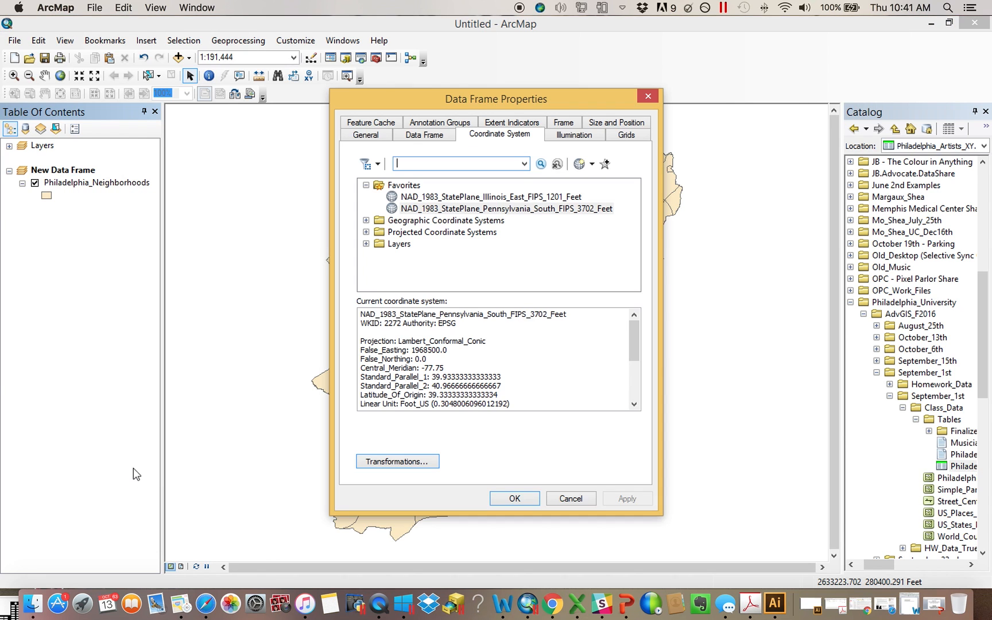
drag(525, 99, 766, 84)
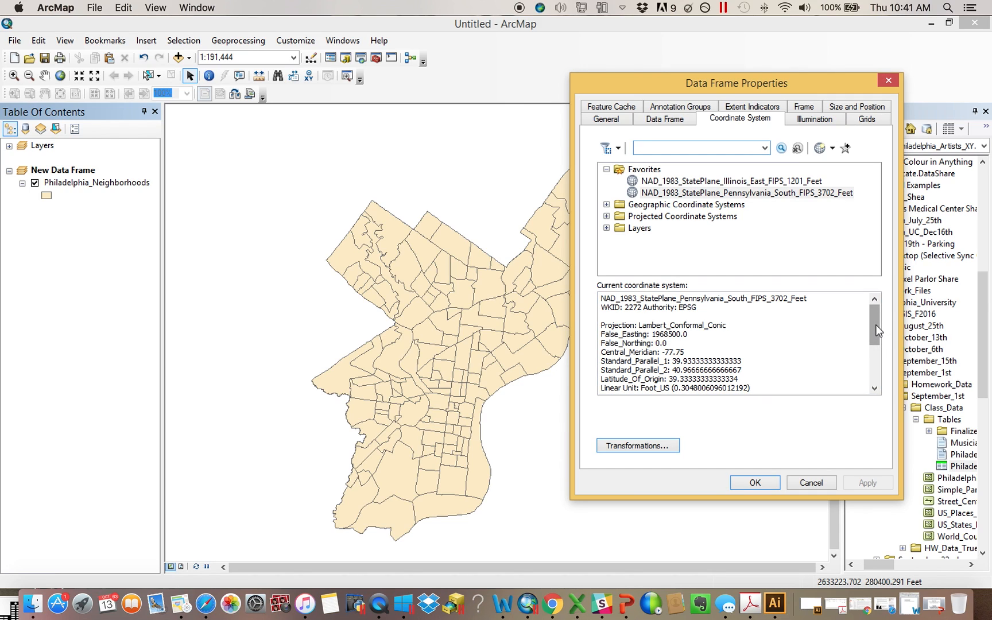
mouse_move(876, 328)
mouse_down()
mouse_move(878, 374)
mouse_move(879, 342)
mouse_up()
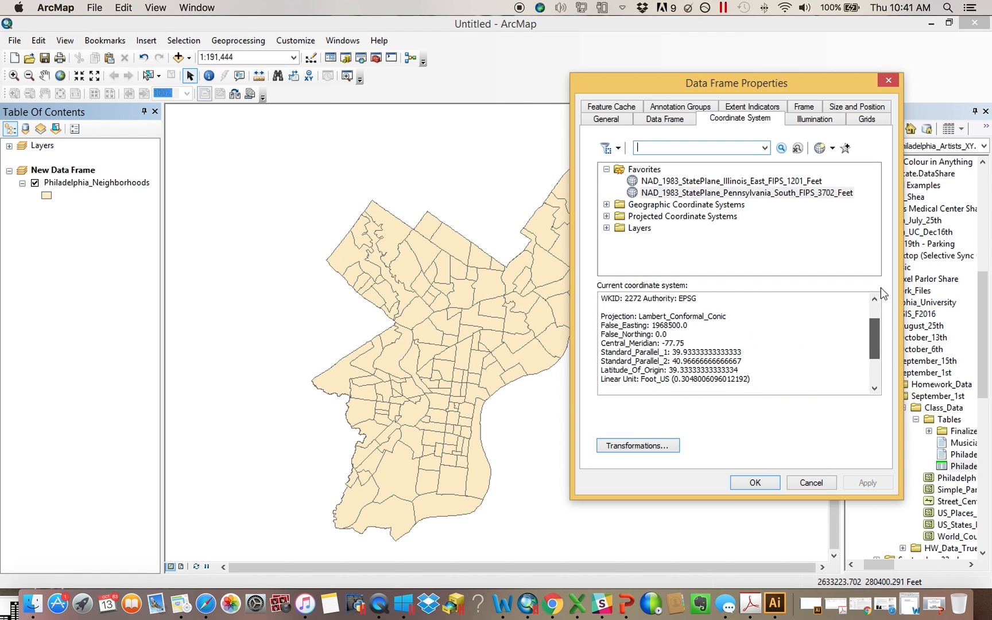
drag(881, 287, 885, 218)
click(889, 80)
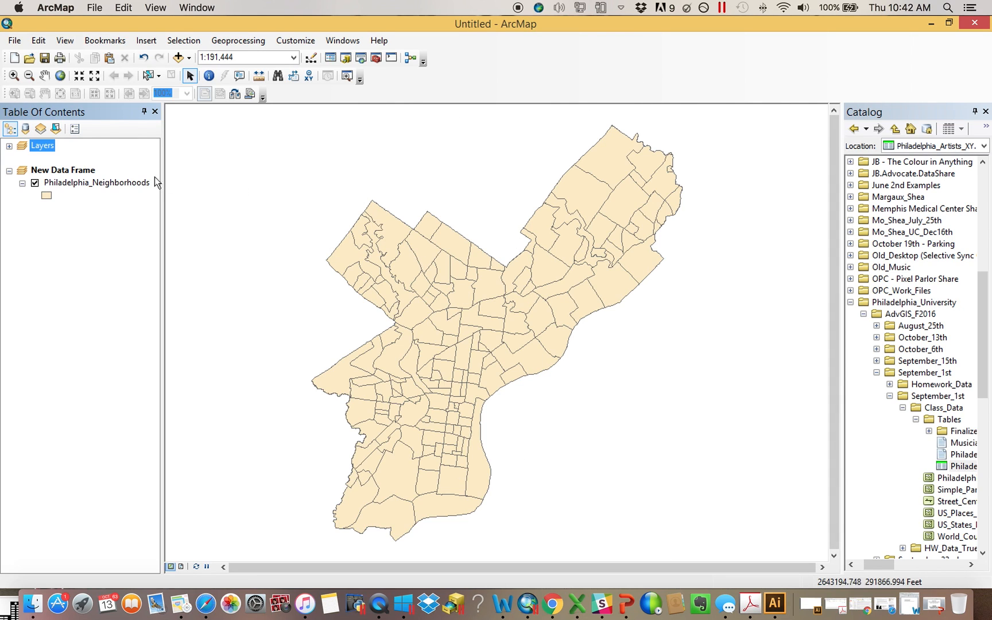
Reopen the data frame properties and inspect the coordinate system's linear unit line
right_click(68, 170)
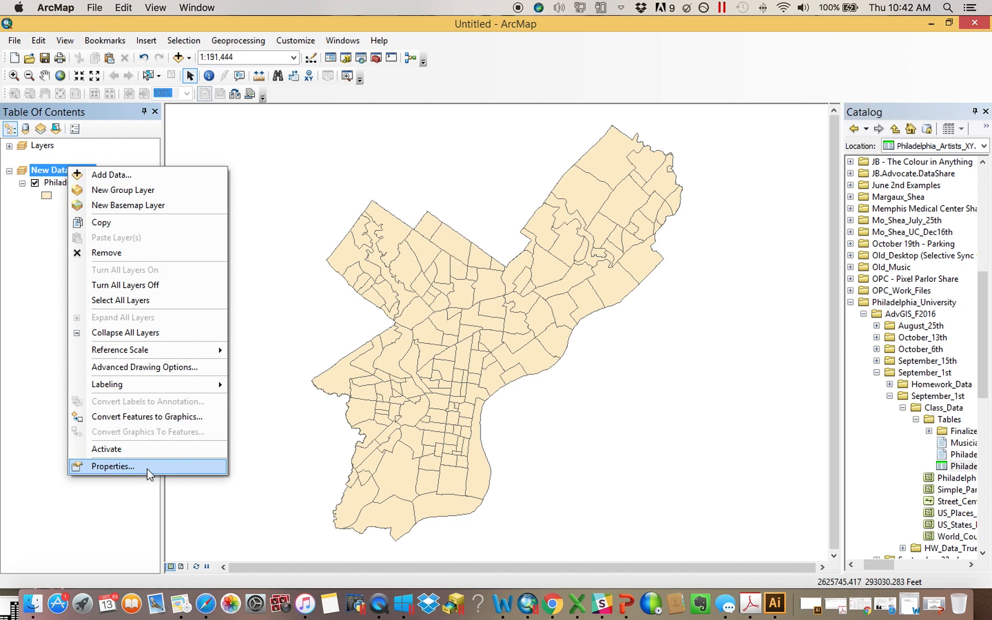
click(147, 467)
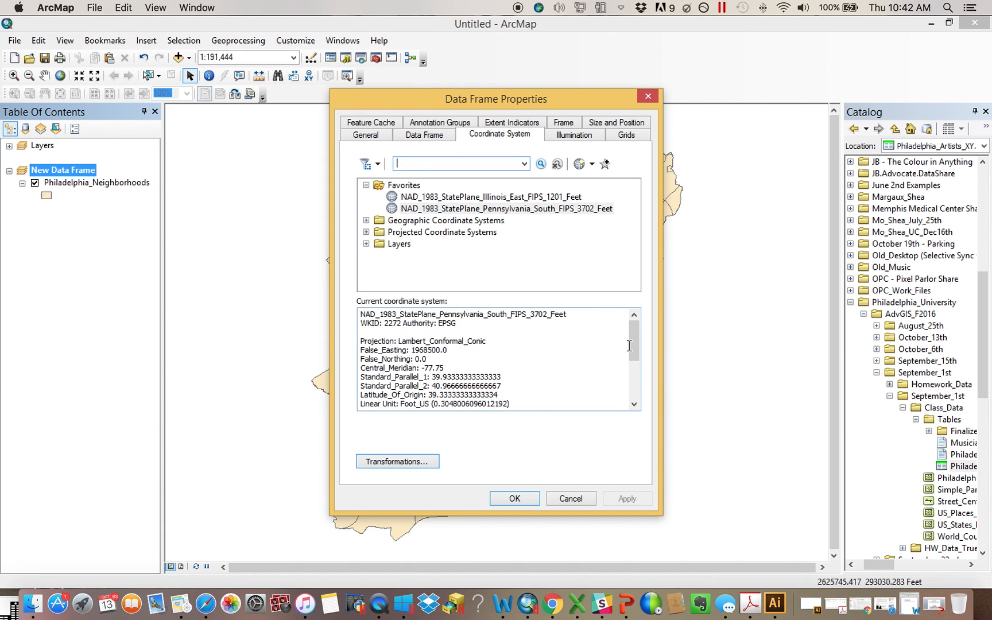
drag(633, 342, 600, 370)
drag(367, 352, 333, 352)
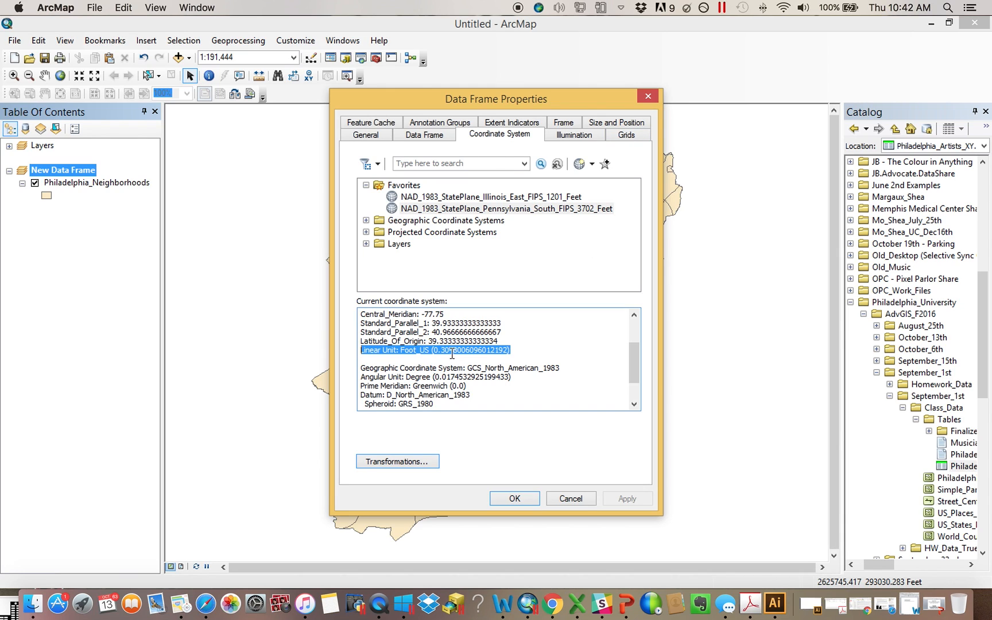
click(649, 97)
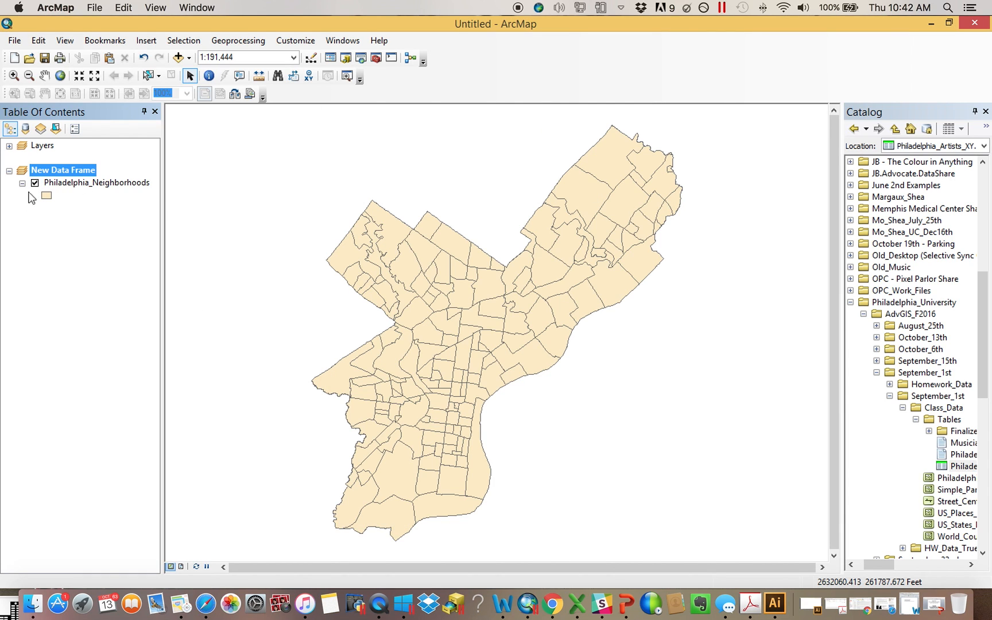
List the table of contents by source and open the Philly_ARtists table to view its records
click(25, 129)
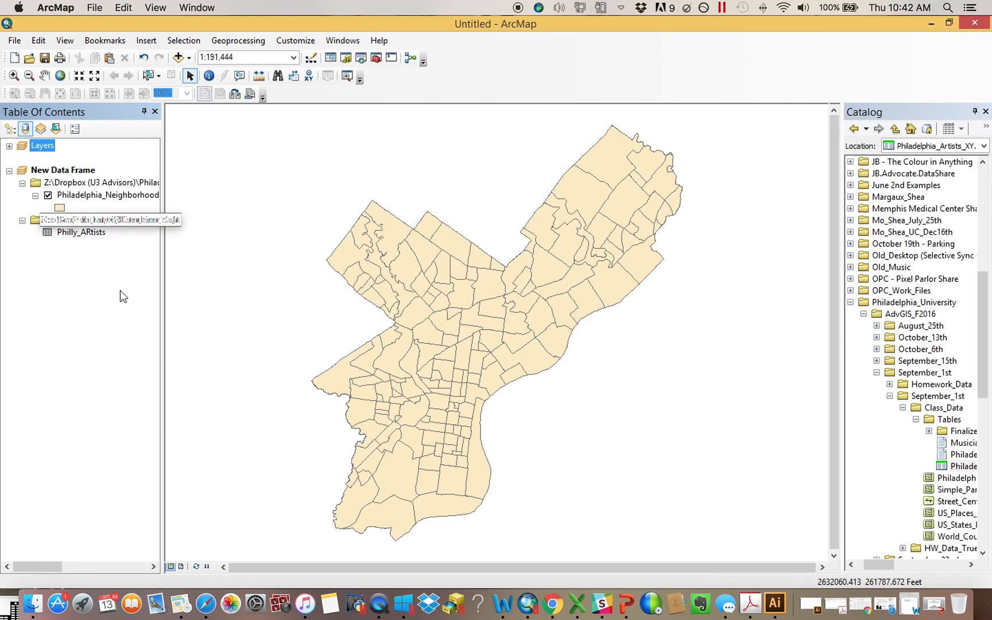
right_click(91, 234)
click(120, 242)
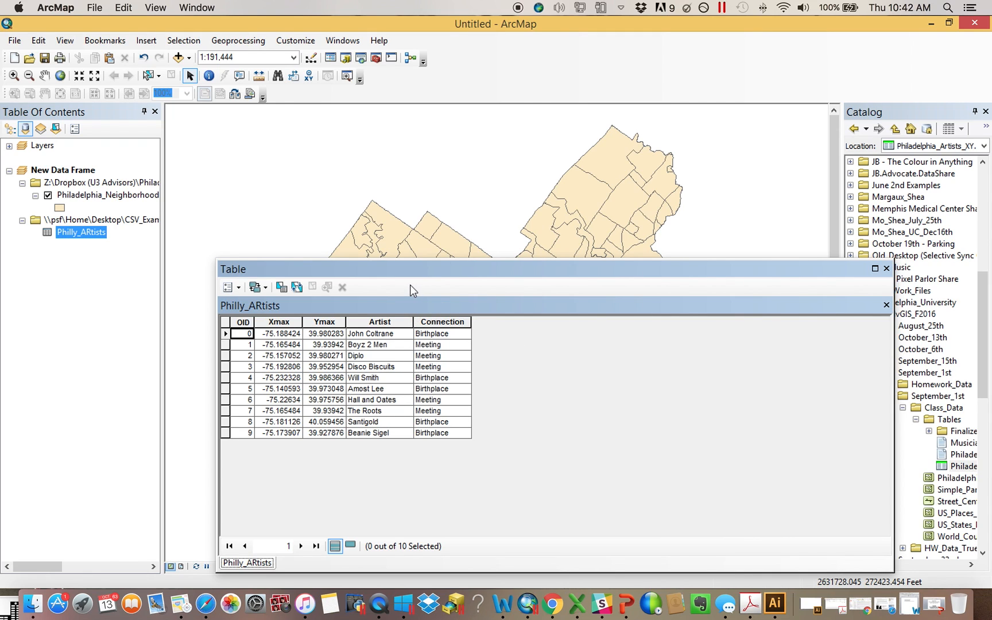
click(886, 268)
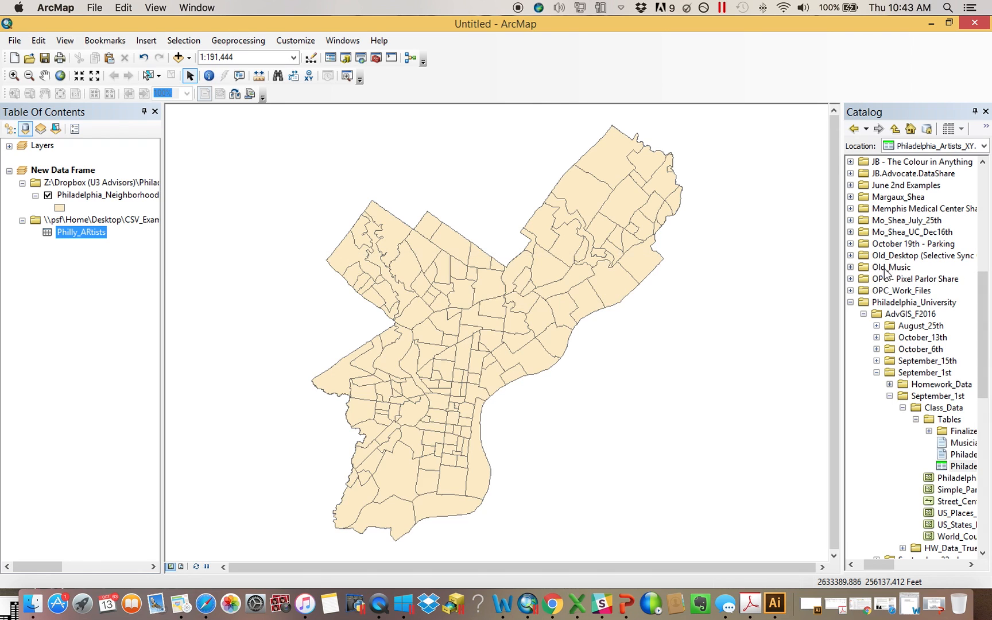
Display XY data from the Philly_ARtists table using Xmax as the X field and Ymax as the Y field
right_click(78, 233)
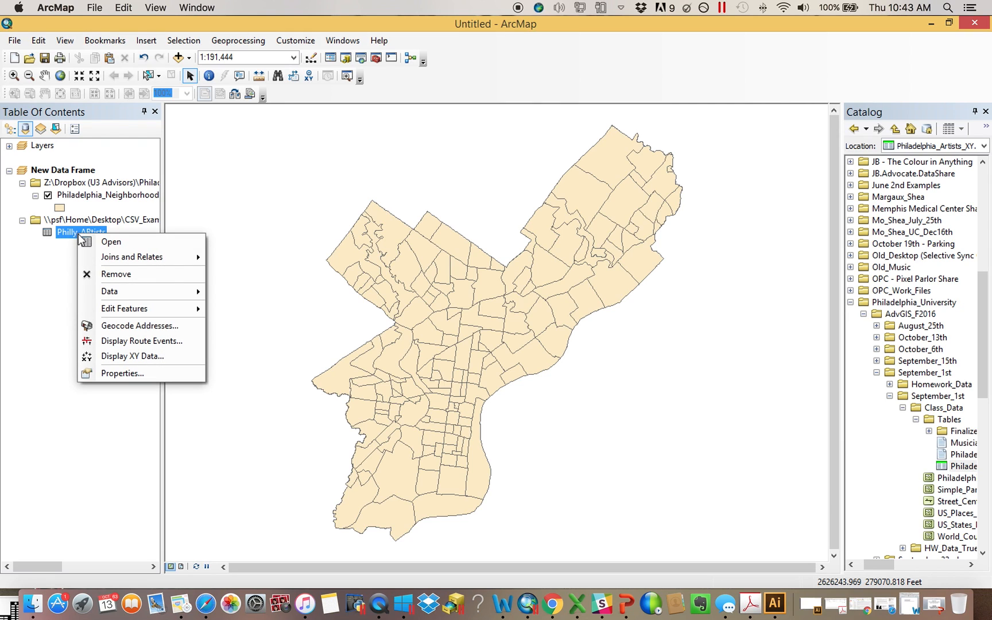
click(150, 361)
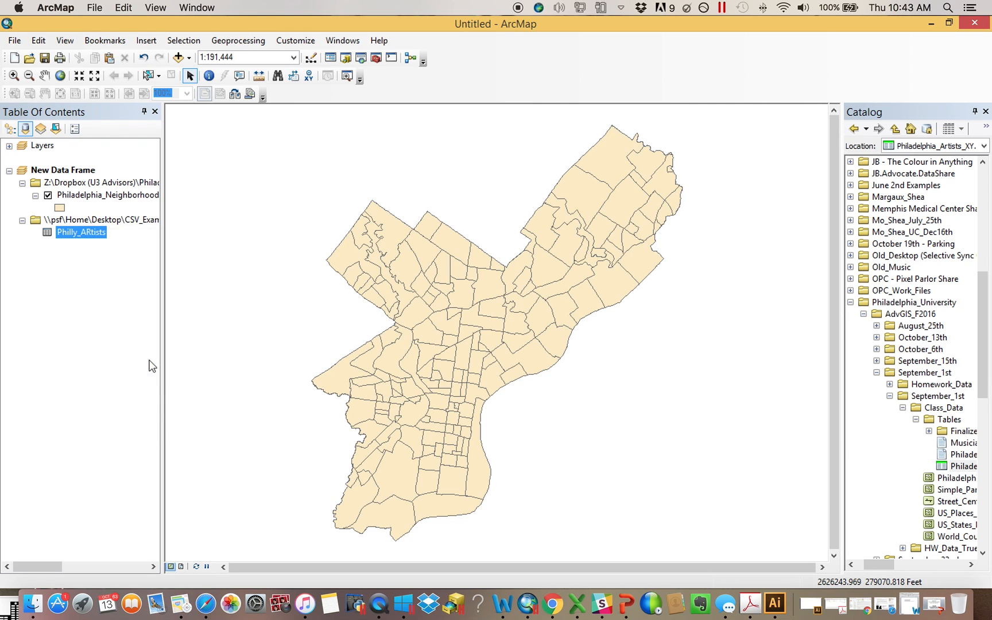
drag(518, 116, 676, 63)
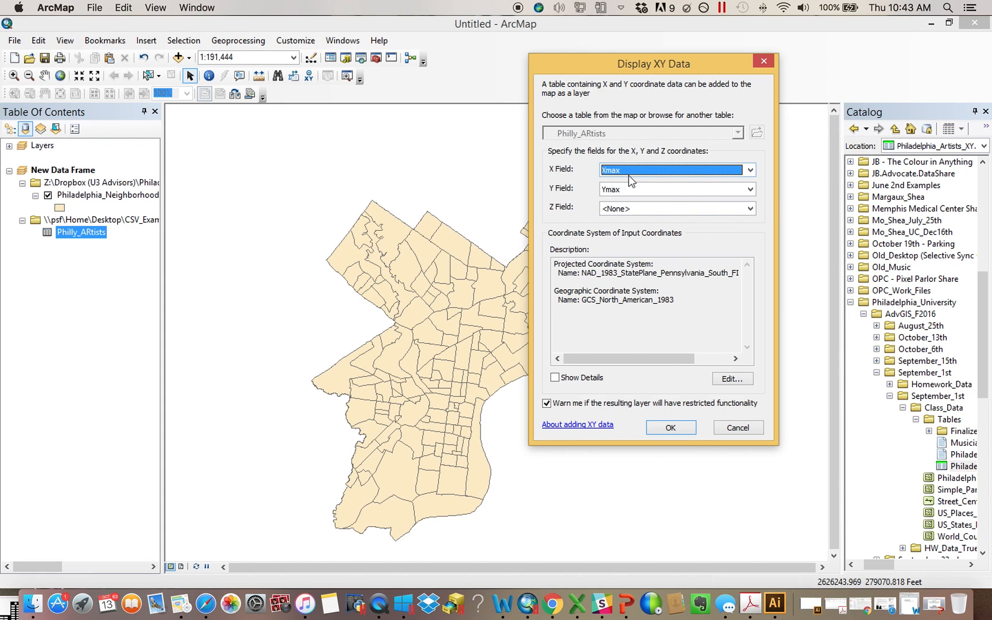
click(677, 426)
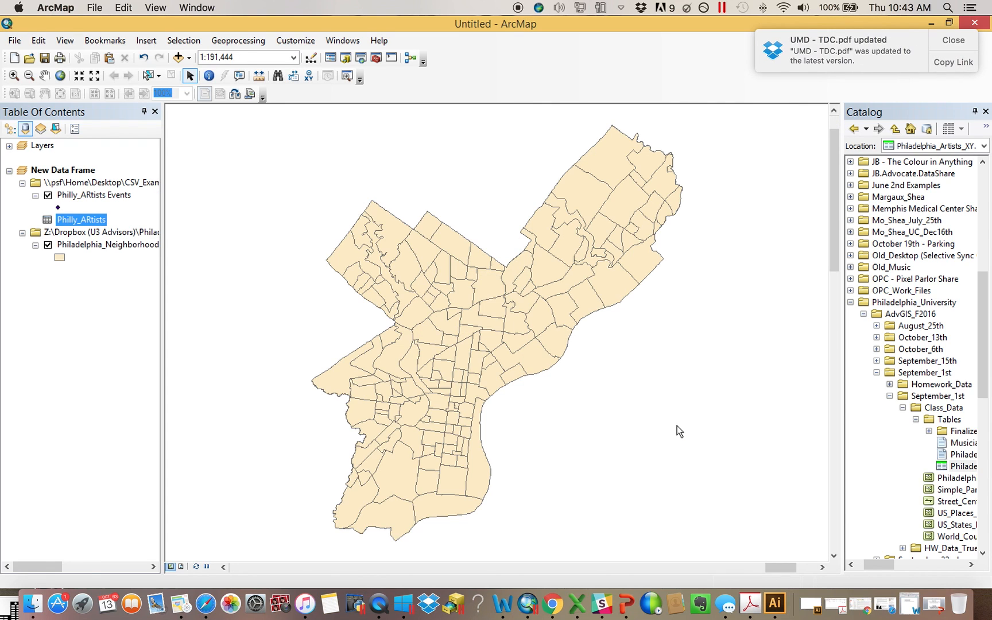
Zoom to the Philly_ARtists Events layer, then return to the previous map extent
right_click(112, 195)
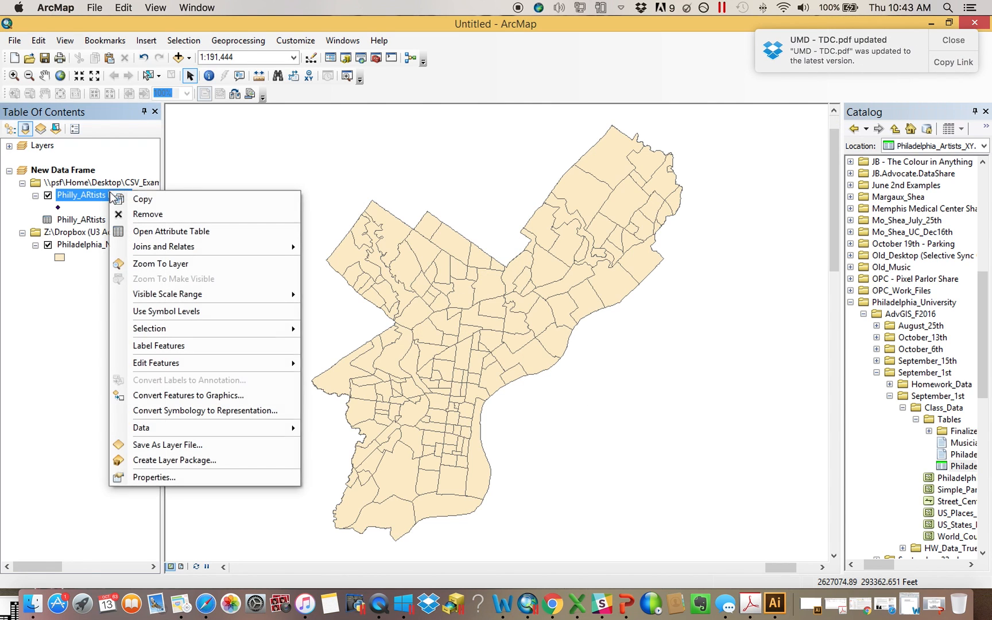
click(161, 264)
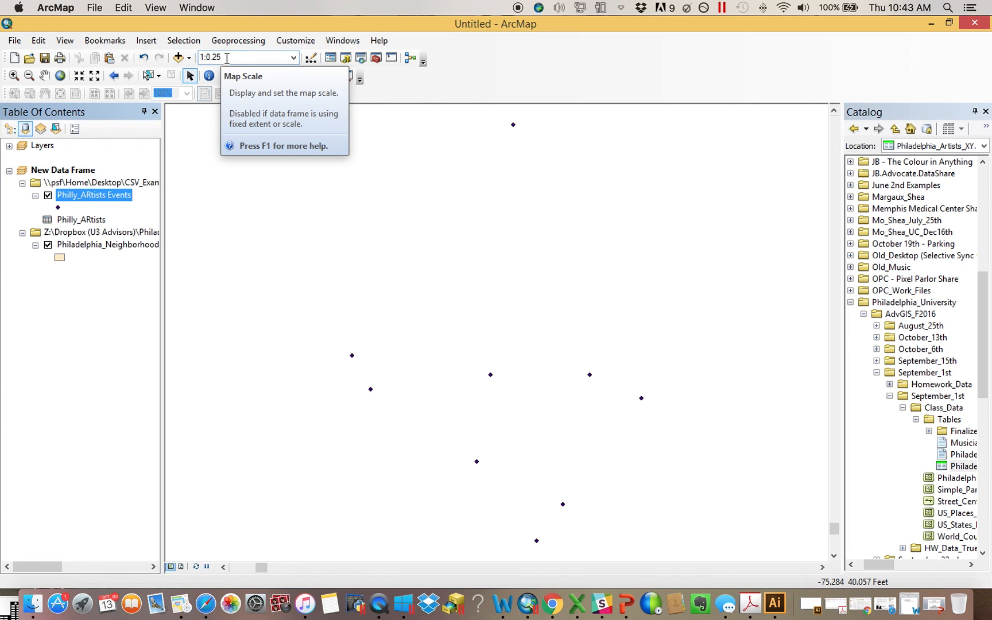
click(114, 76)
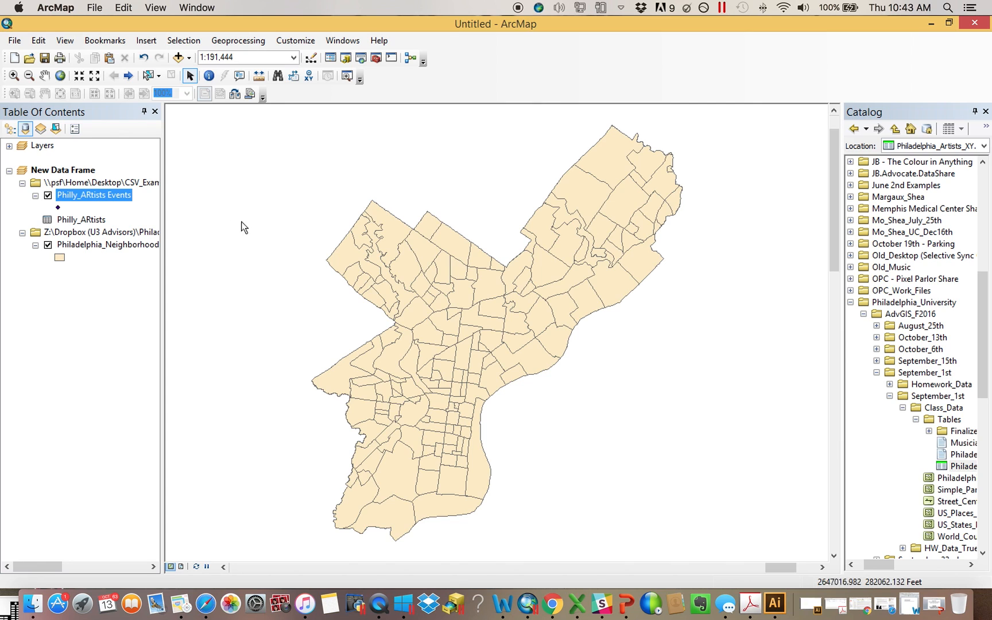
Open Display XY Data for the Philly_ARtists table and review its input coordinate system description, then close it
right_click(91, 220)
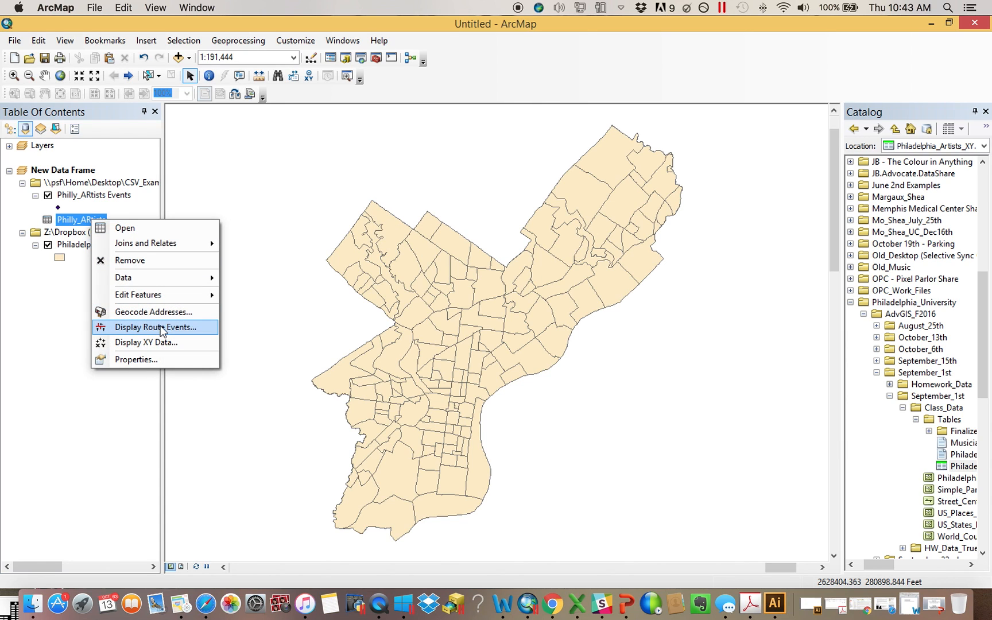
click(151, 342)
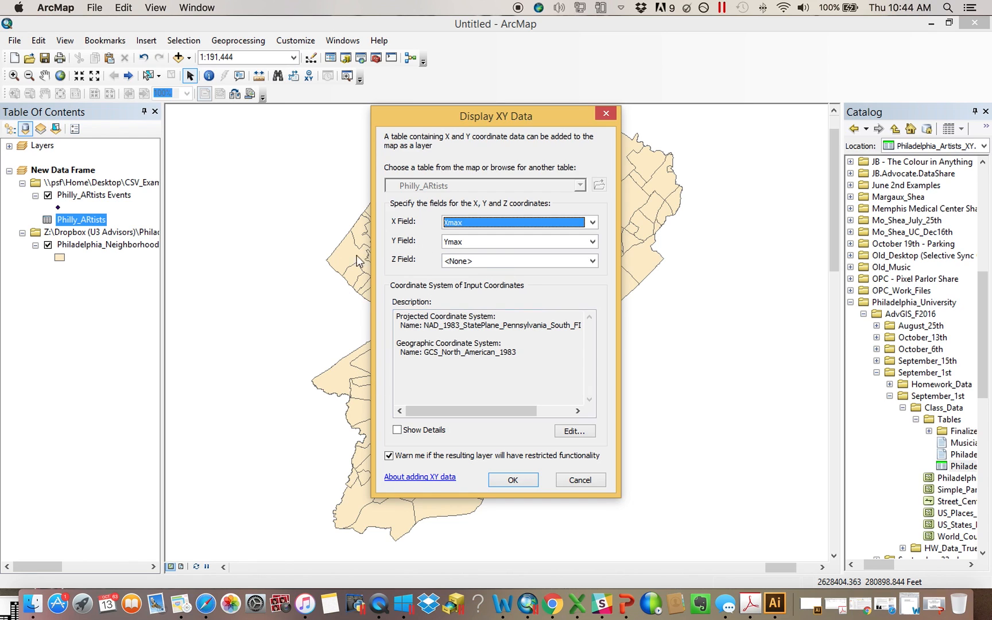
drag(450, 414, 366, 402)
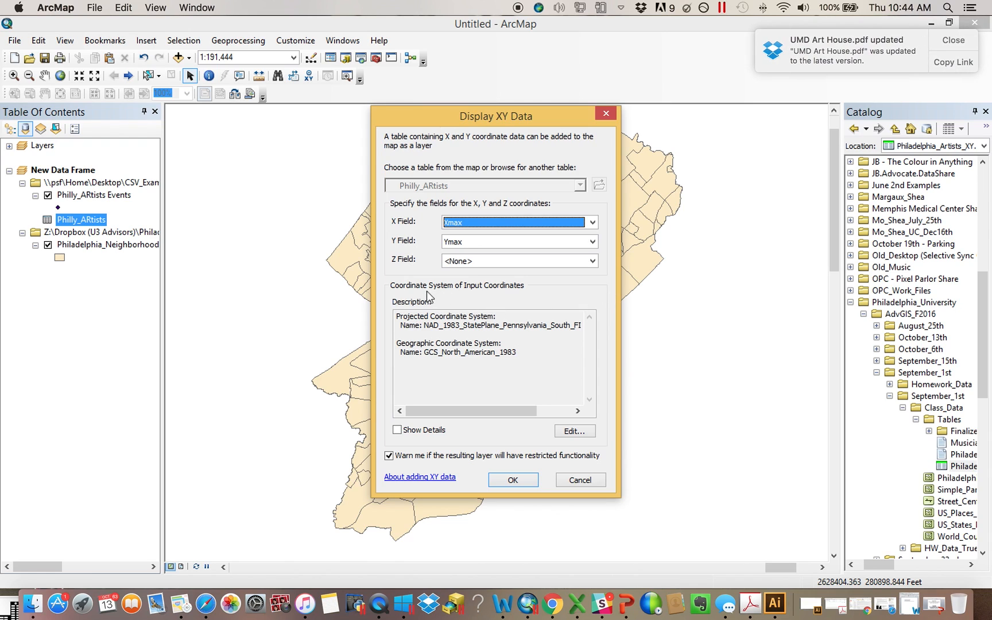
click(602, 114)
Open the Philly_ARtists table and examine the values in its Xmax and Ymax columns, then close it
right_click(85, 222)
click(99, 229)
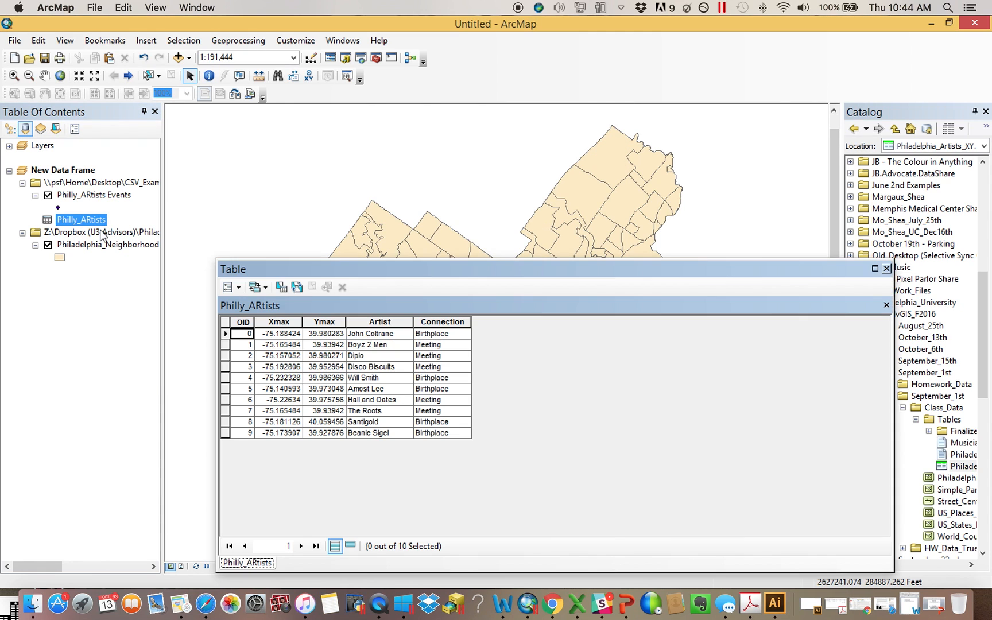
click(282, 323)
click(324, 322)
click(285, 322)
click(323, 323)
click(267, 322)
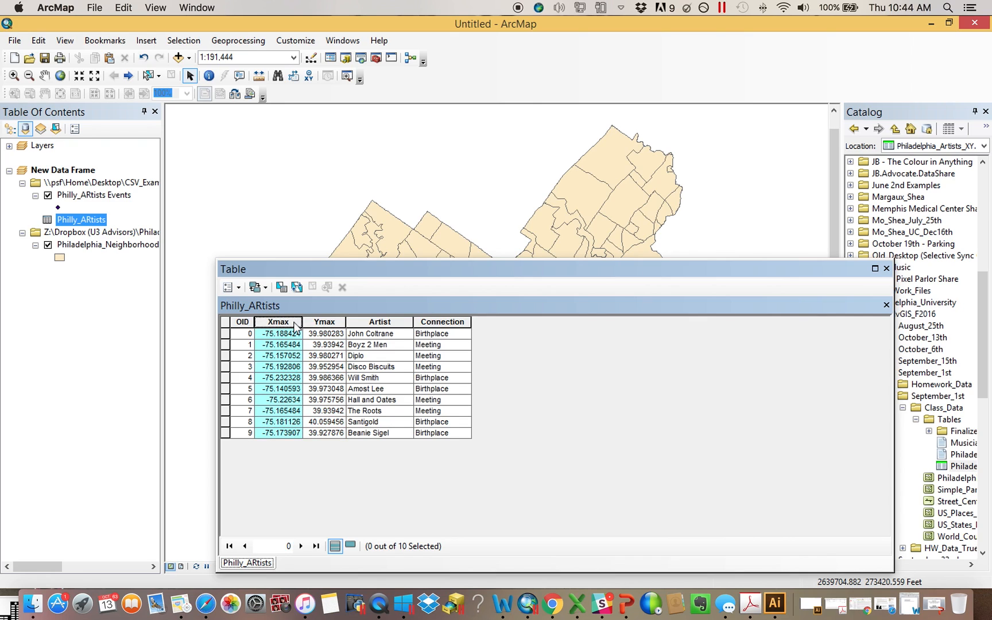
click(327, 323)
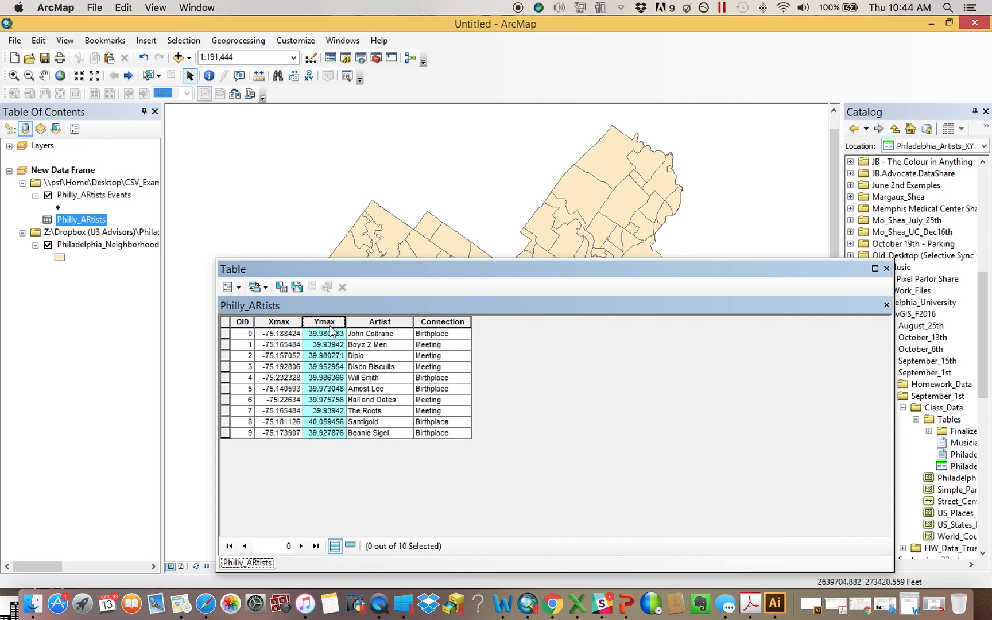
click(285, 323)
drag(346, 323, 366, 324)
click(327, 325)
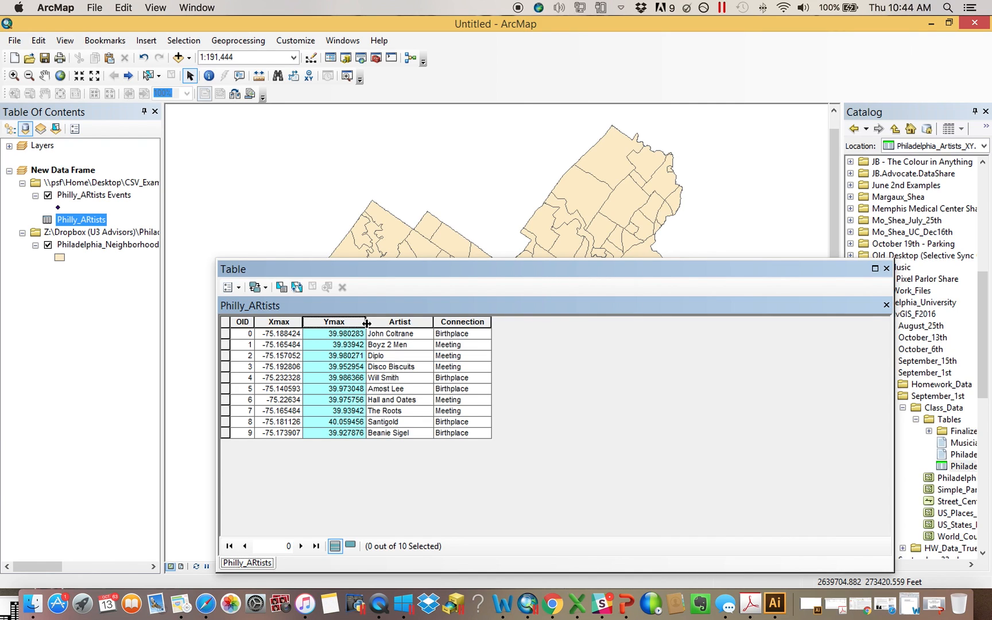
click(888, 269)
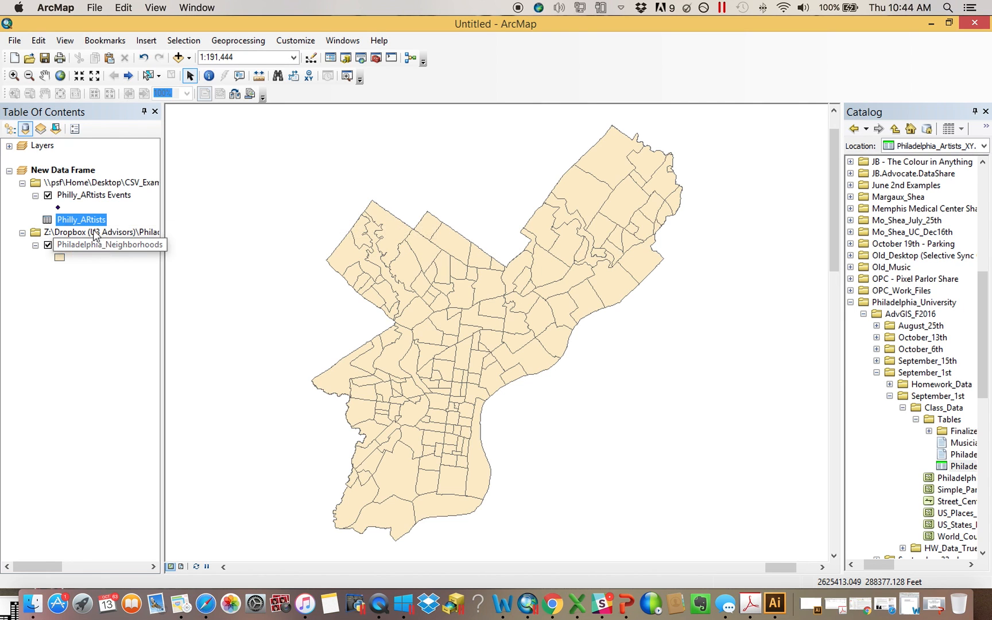
Reopen Display XY Data and inspect the unit at the end of the projected coordinate system name, then close it
right_click(91, 219)
click(151, 339)
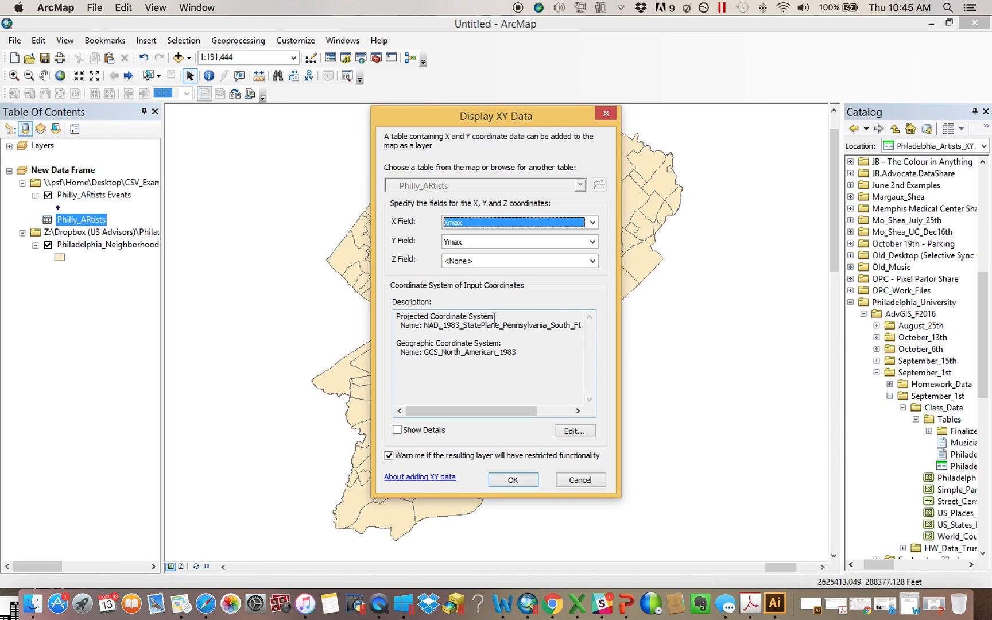
drag(496, 416, 531, 416)
double_click(578, 325)
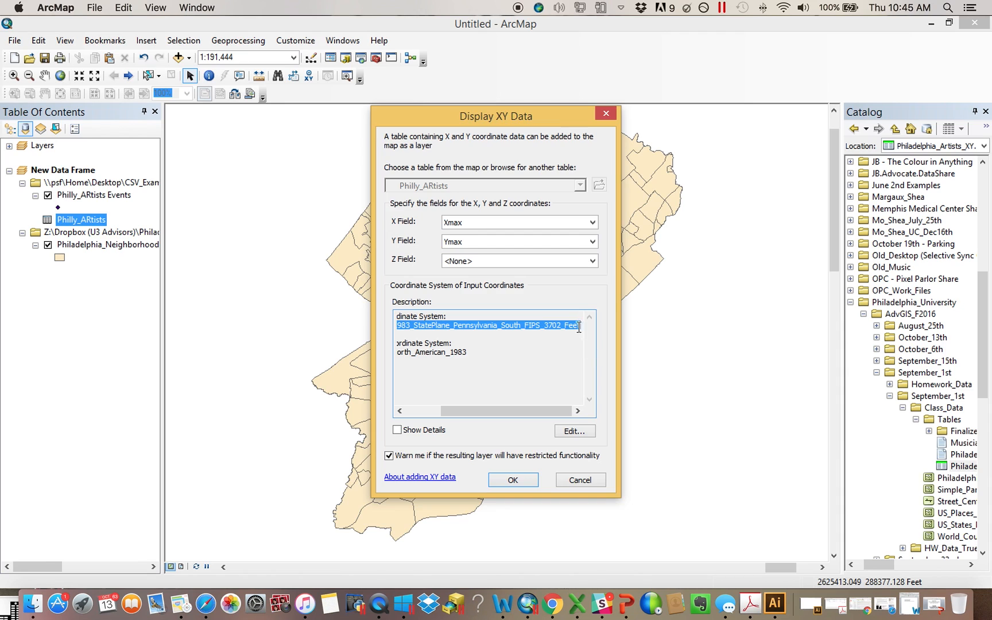
click(579, 327)
drag(580, 325, 562, 326)
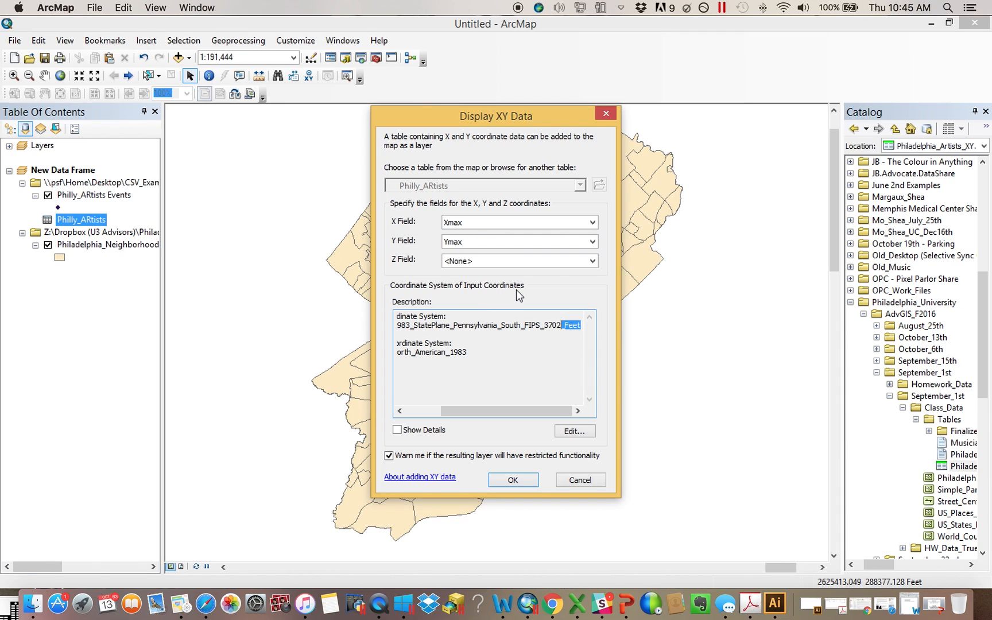
click(606, 114)
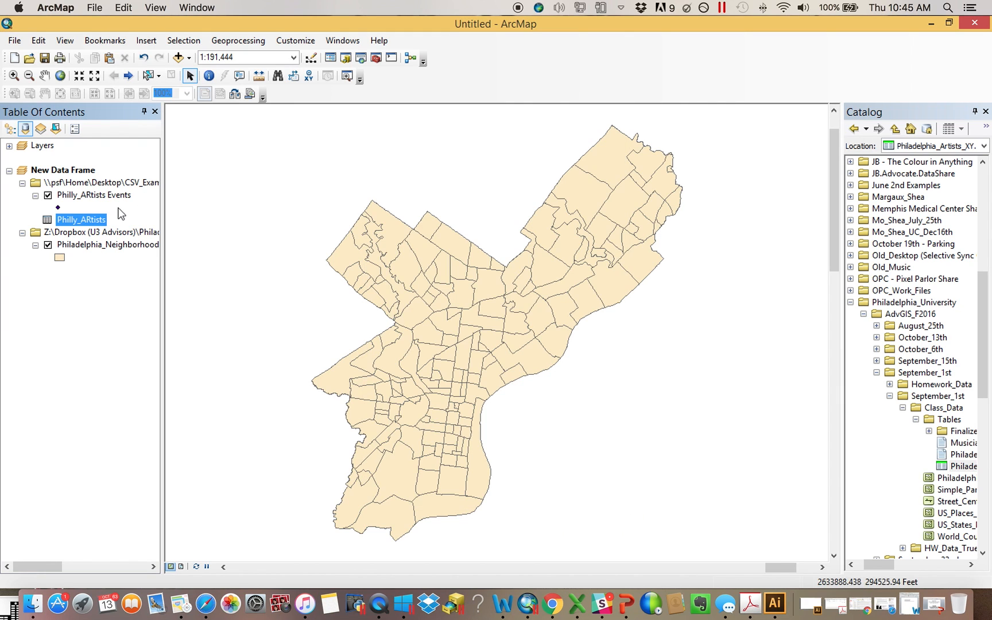
Zoom to the Philly_ARtists Events layer again, then return to the previous map extent
click(109, 196)
right_click(111, 202)
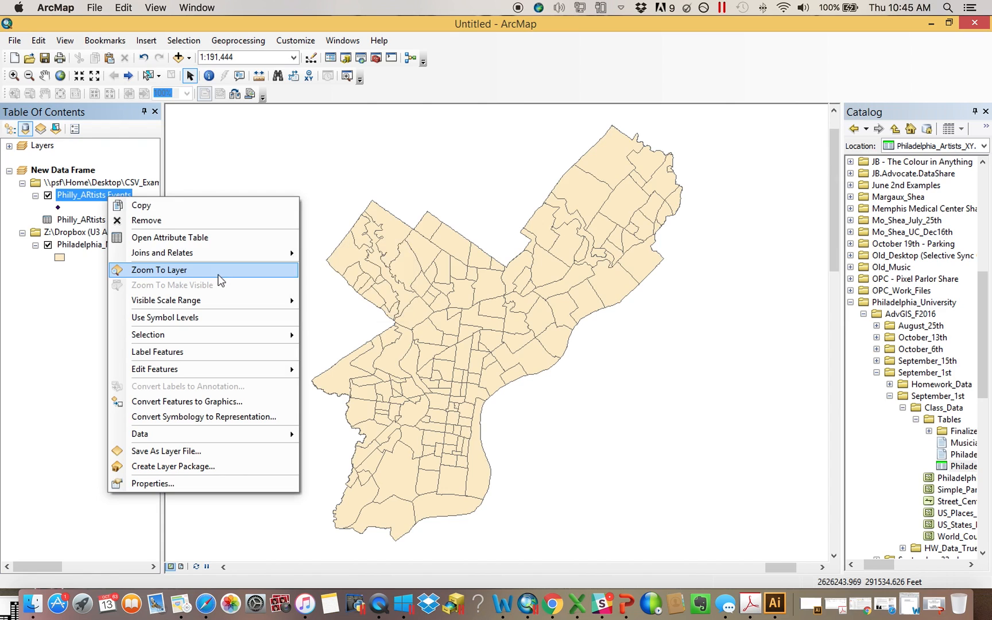
click(172, 271)
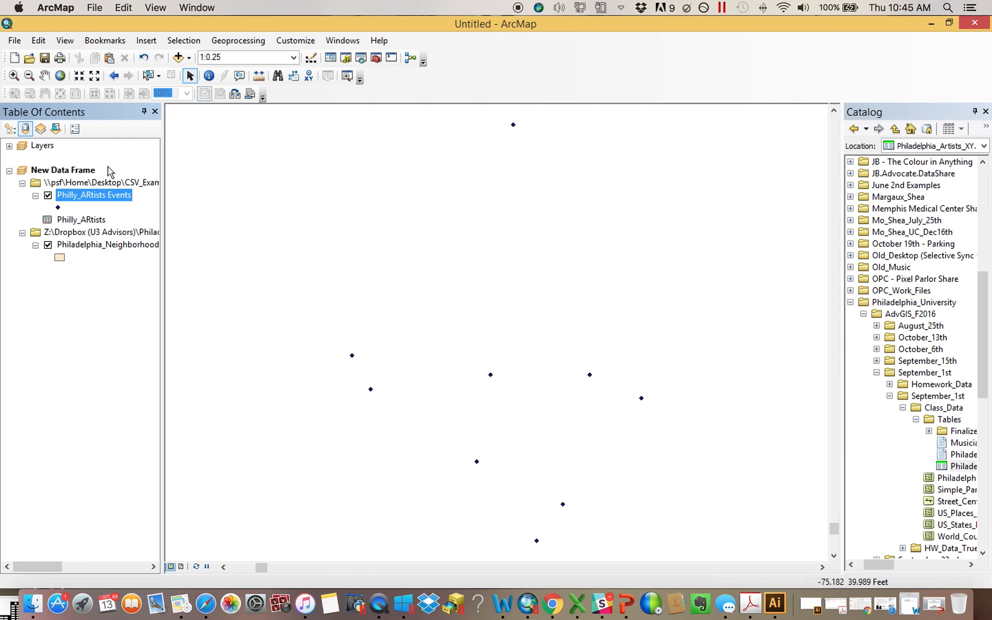
click(114, 76)
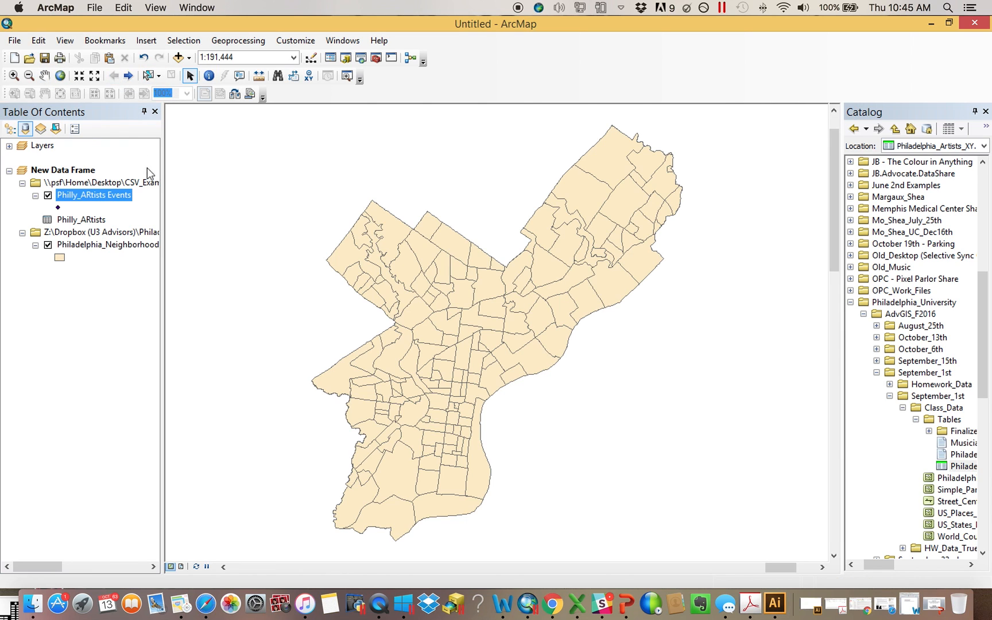
Display XY data from Philly_ARtists with Xmax and Ymax, setting the input coordinate system to the geographic North America NAD 1983
right_click(91, 225)
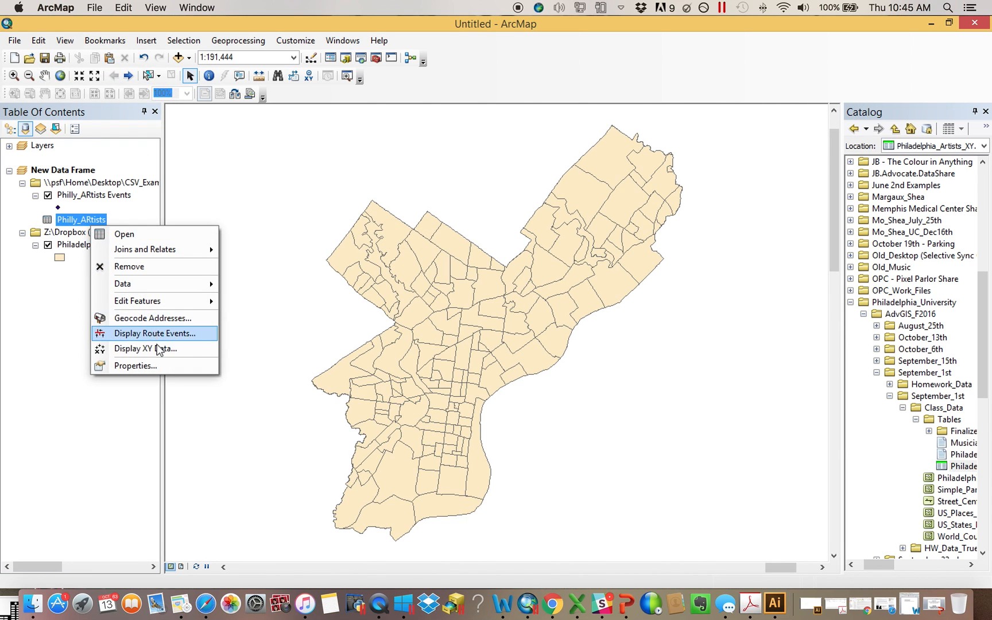
click(158, 348)
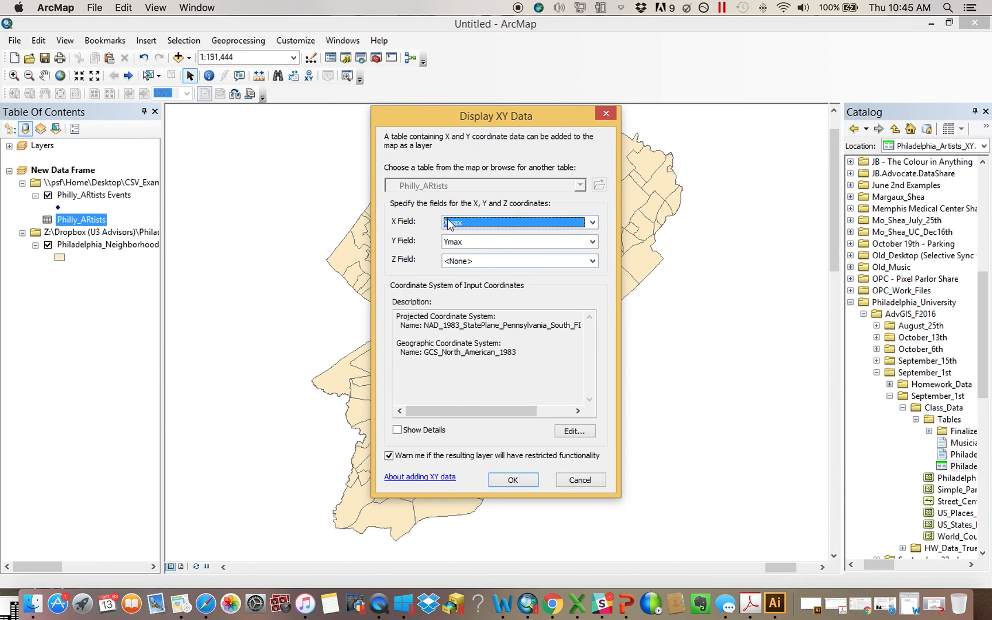
click(580, 435)
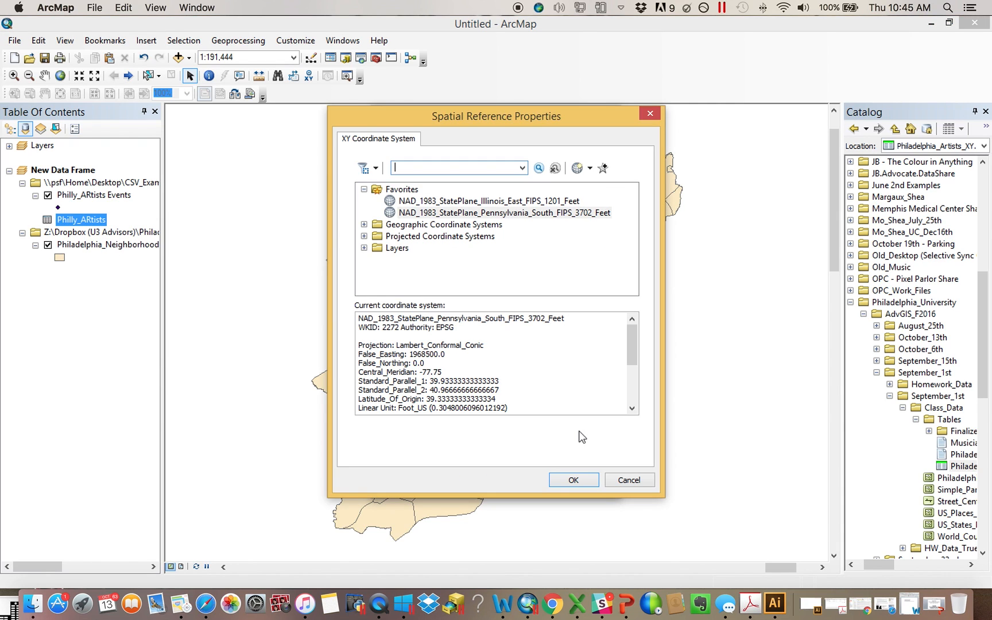
click(363, 190)
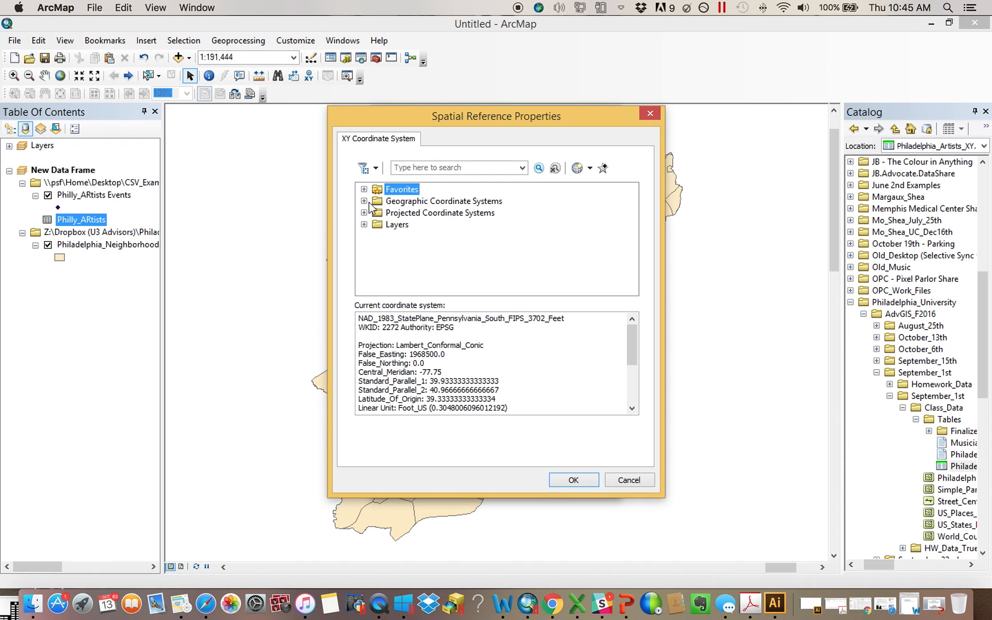
scroll(630, 338, down, 4)
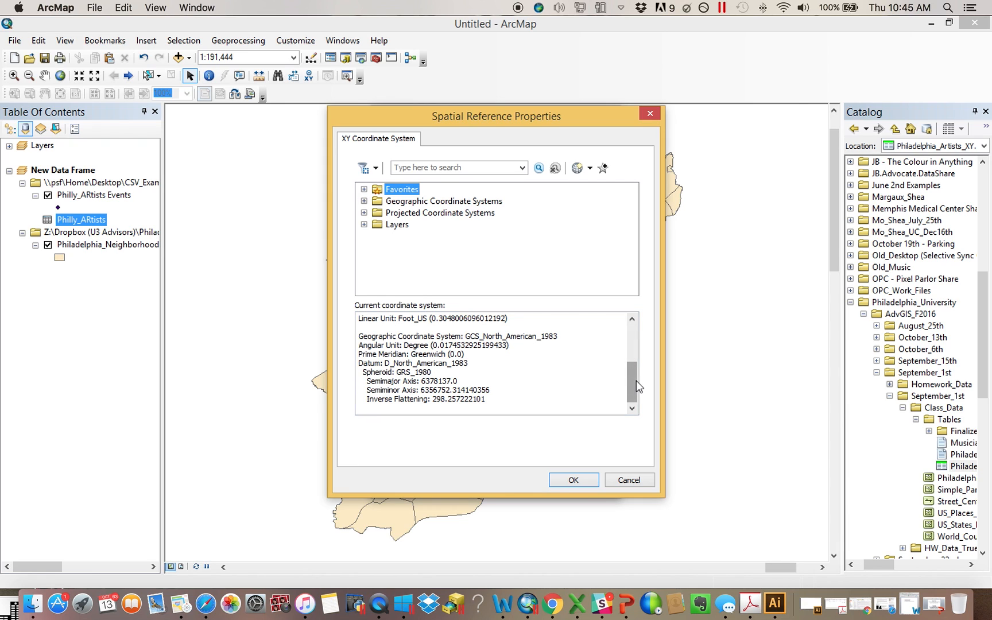
drag(633, 381, 630, 306)
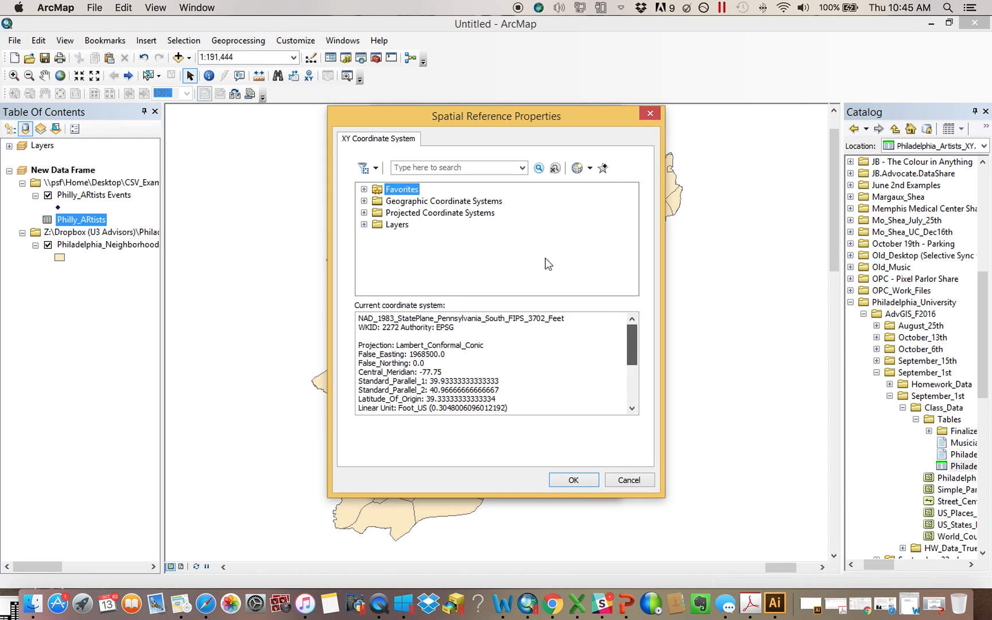
click(364, 201)
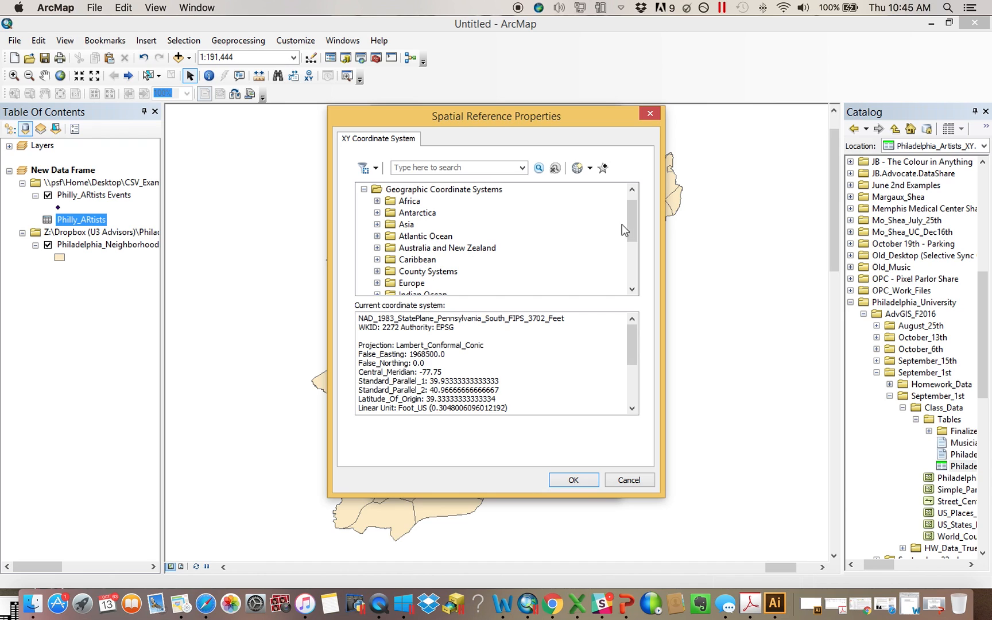
scroll(620, 226, down, 2)
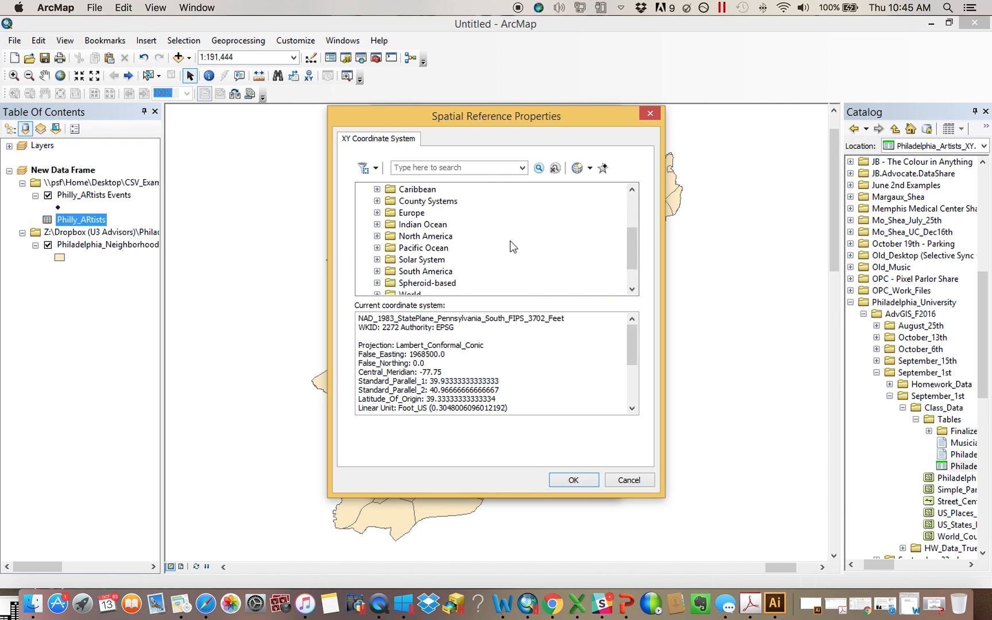
click(377, 236)
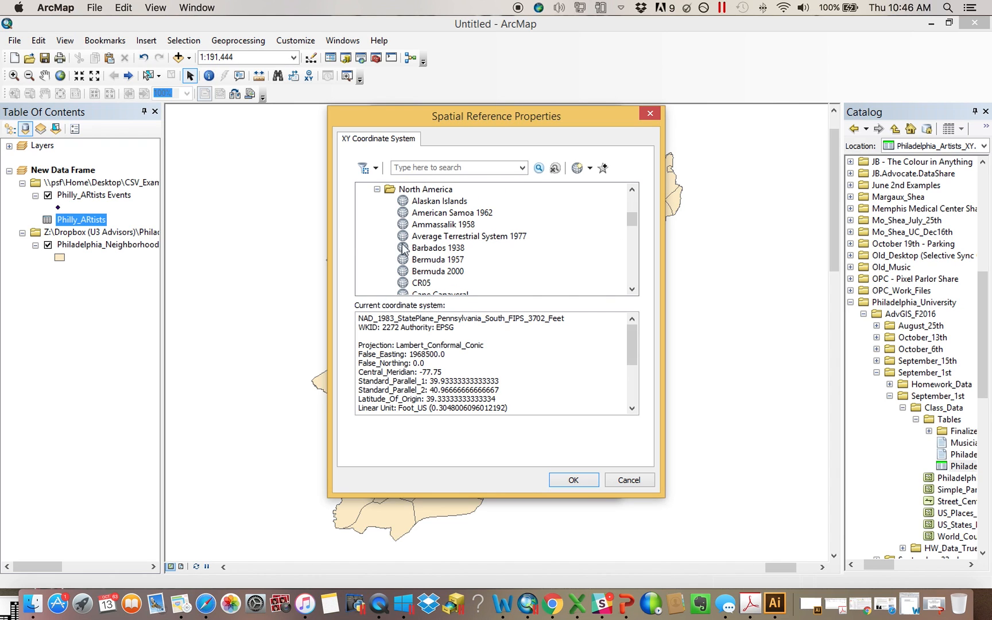
drag(634, 219, 634, 243)
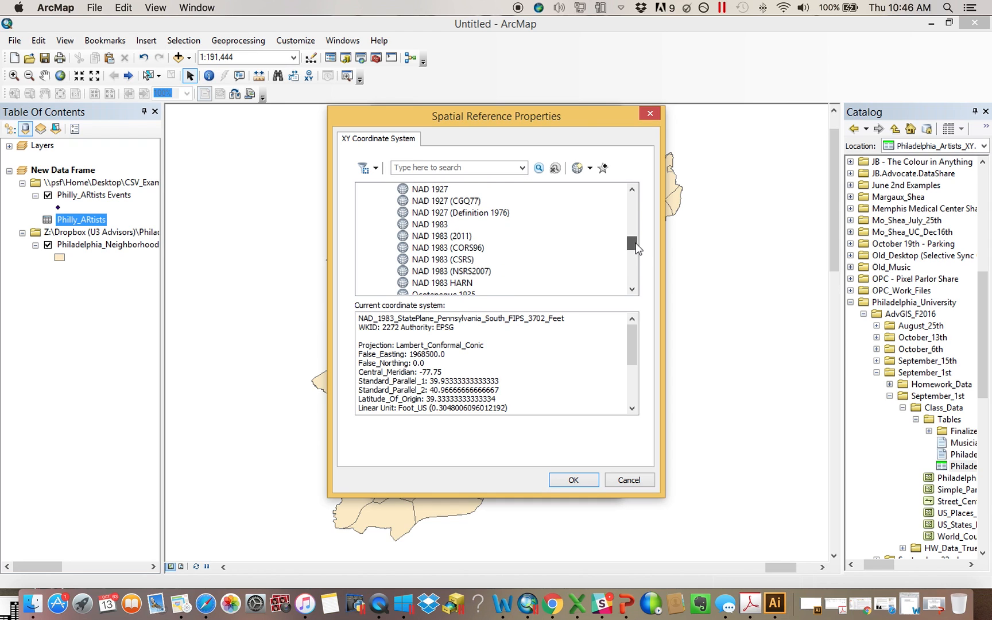
click(413, 223)
click(578, 488)
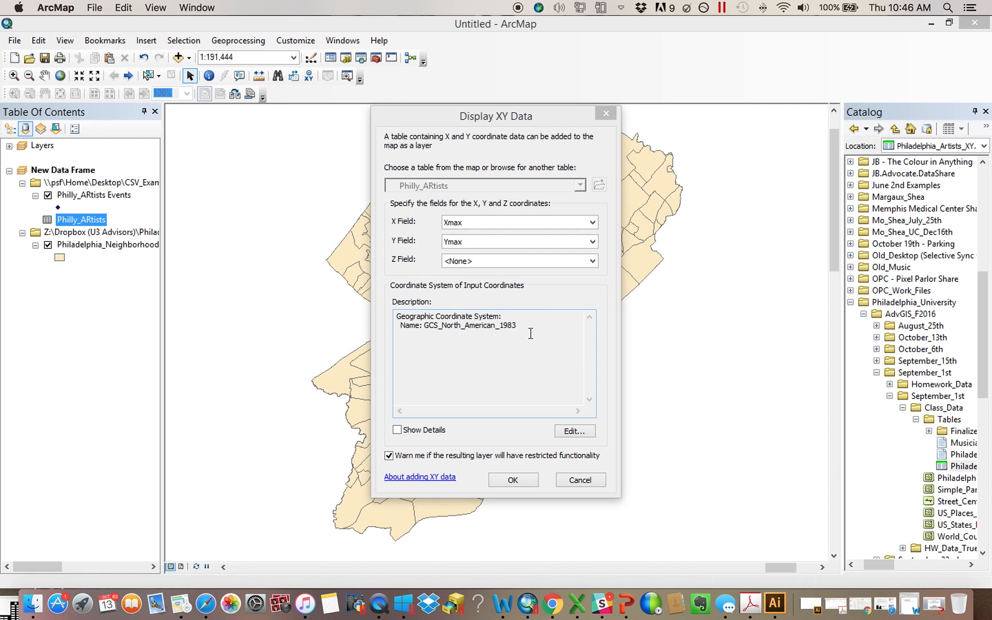
click(510, 481)
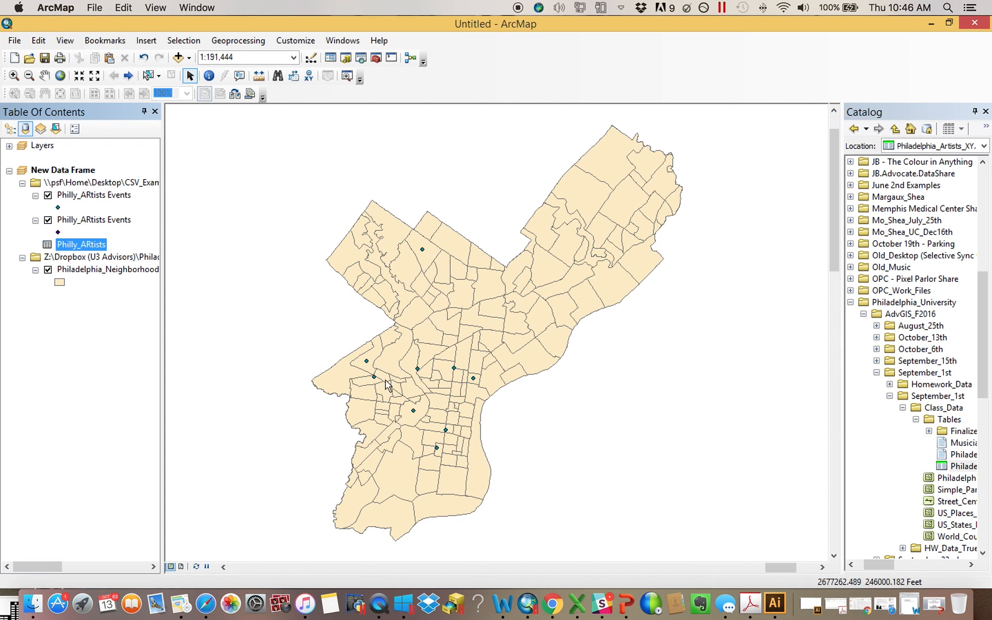
List layers by drawing order and turn off the older Philly_ARtists Events layer
click(9, 128)
click(35, 207)
Export the Philly_ARtists Events layer's features using the data frame's coordinate system as the shapefile MyArtists.shp in CSV_Examples
right_click(90, 182)
mouse_move(178, 425)
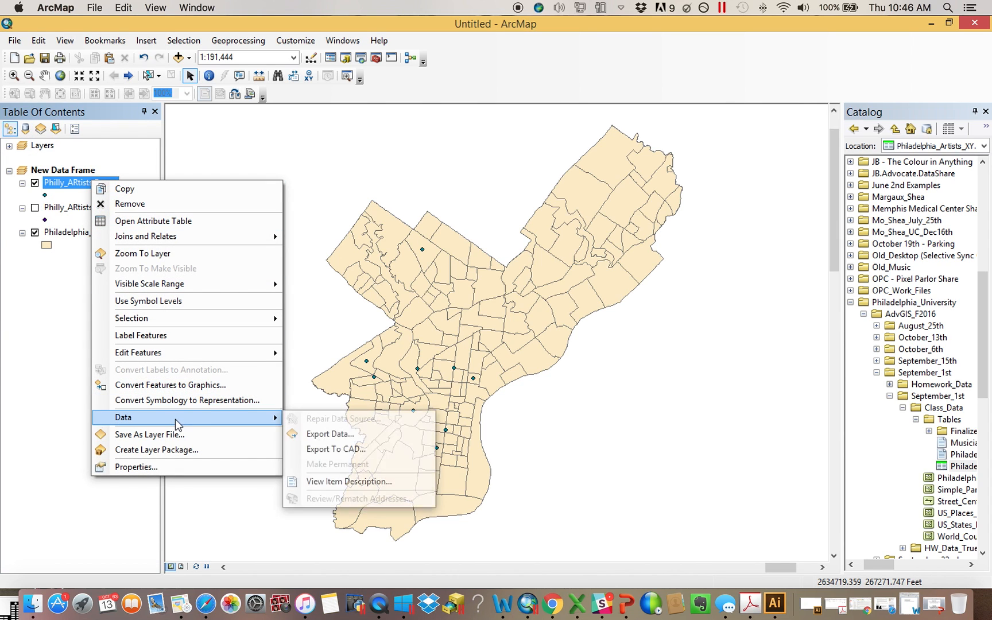
click(343, 435)
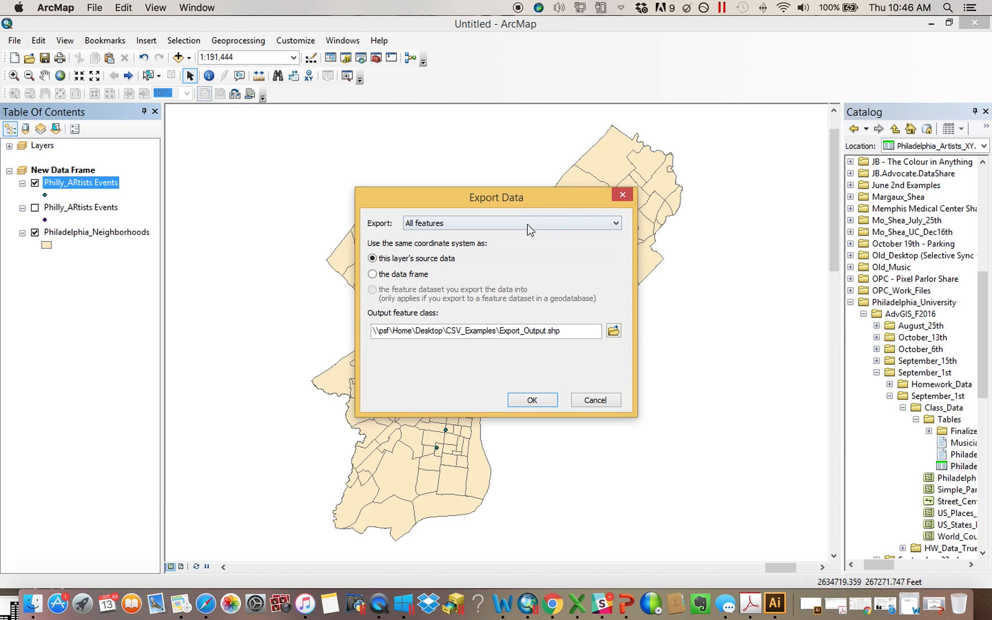
click(545, 252)
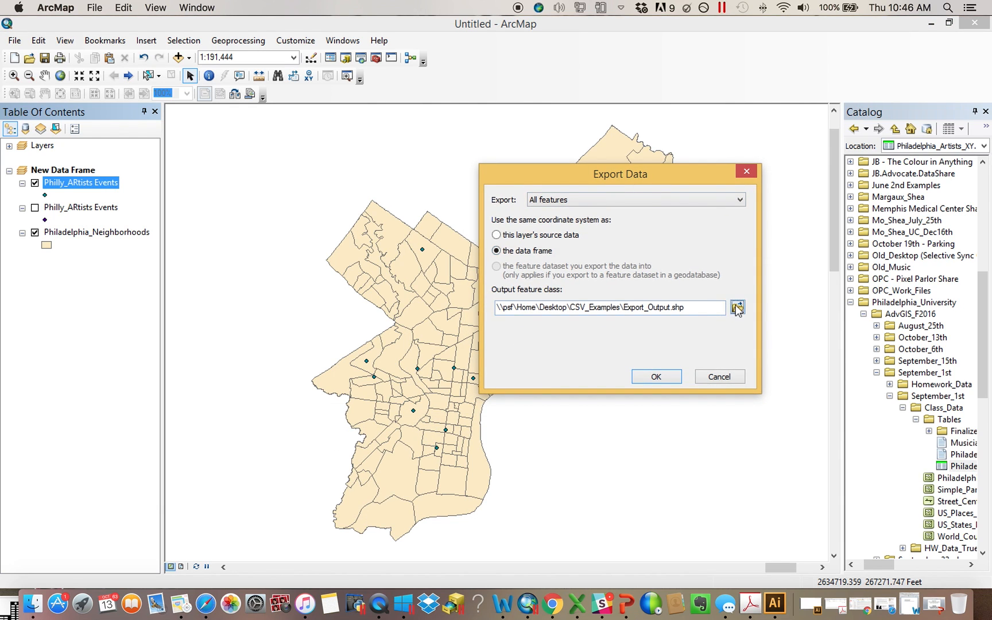
click(737, 309)
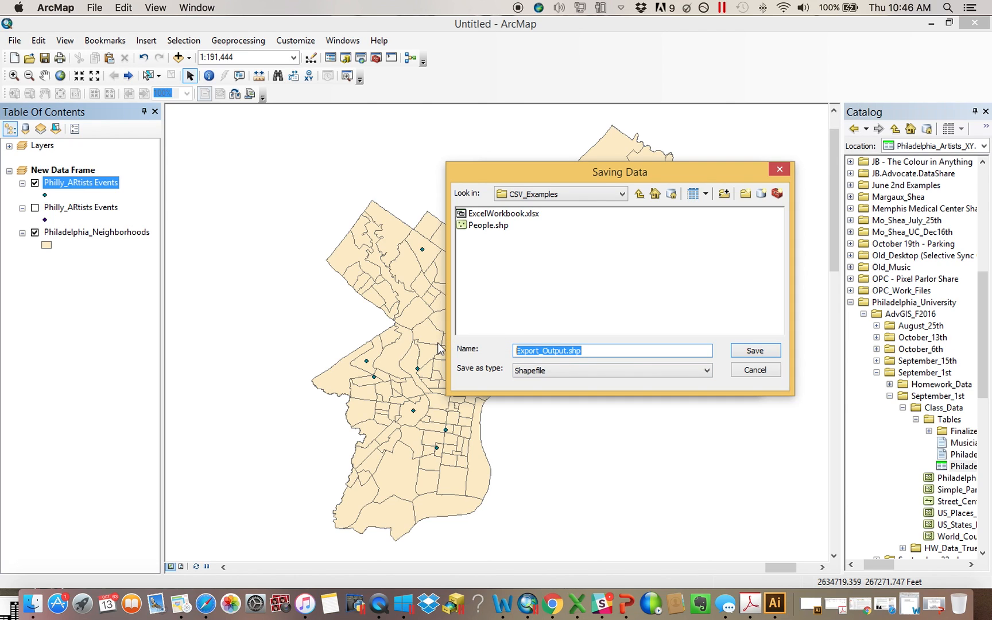
text(Philly)
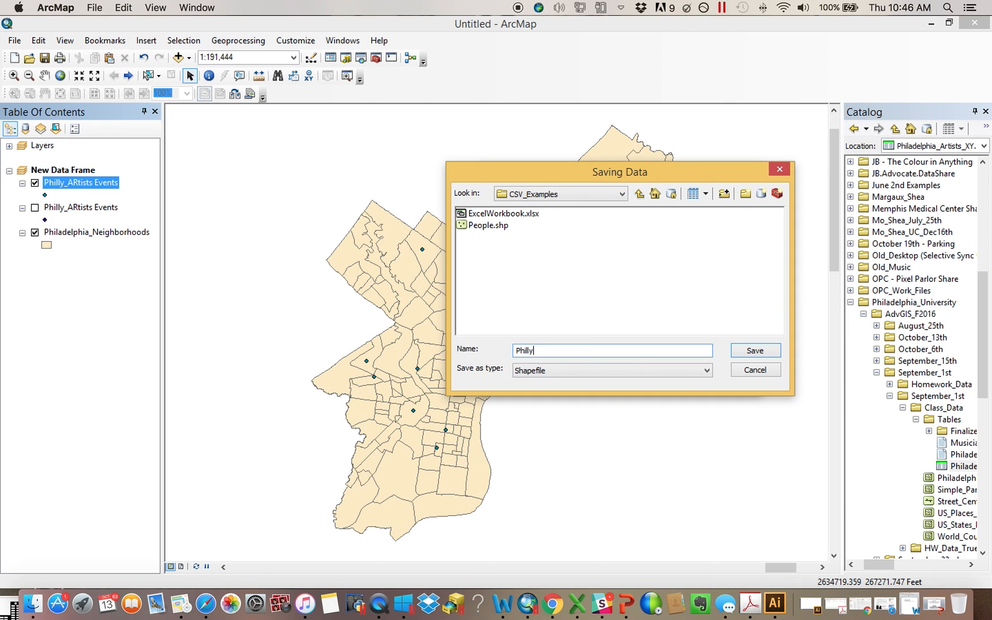
key(Return)
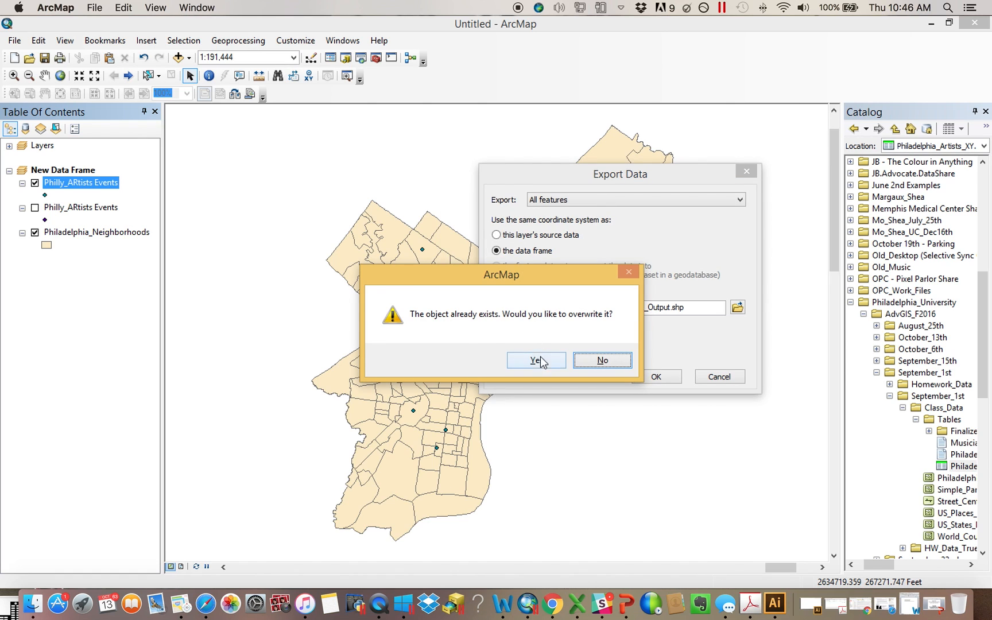
click(601, 361)
drag(615, 349, 431, 350)
text(M)
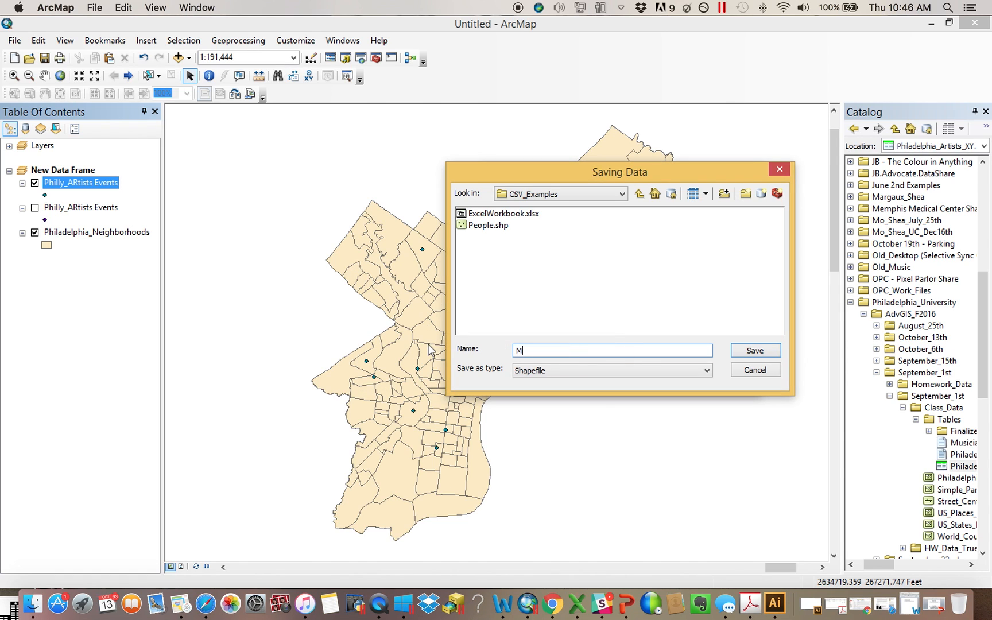
text(yArtists)
key(Return)
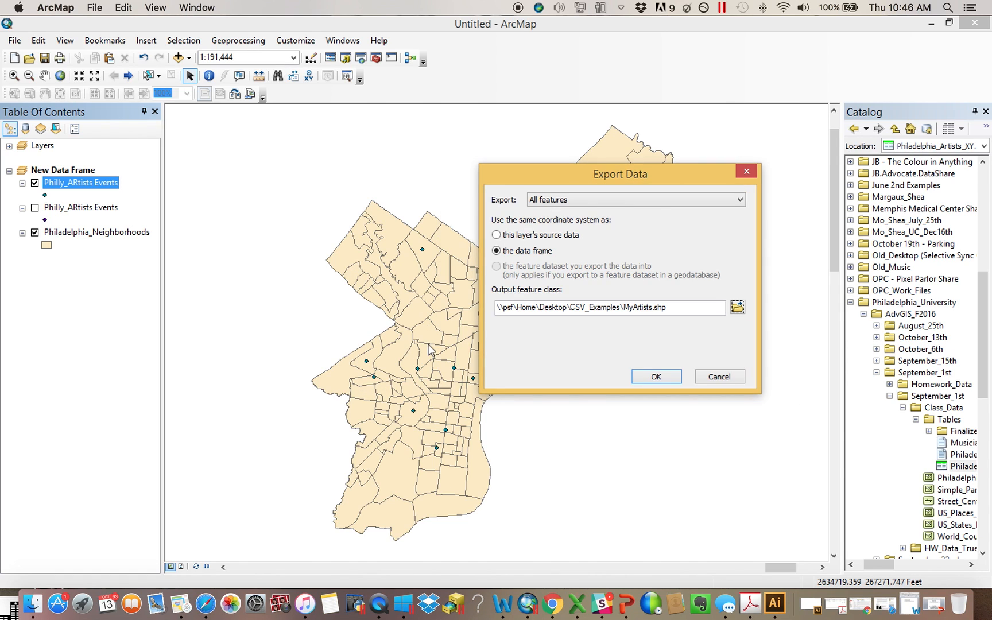
click(652, 377)
Add the exported layer to the map and turn off the Philly_ARtists Events layer
click(550, 366)
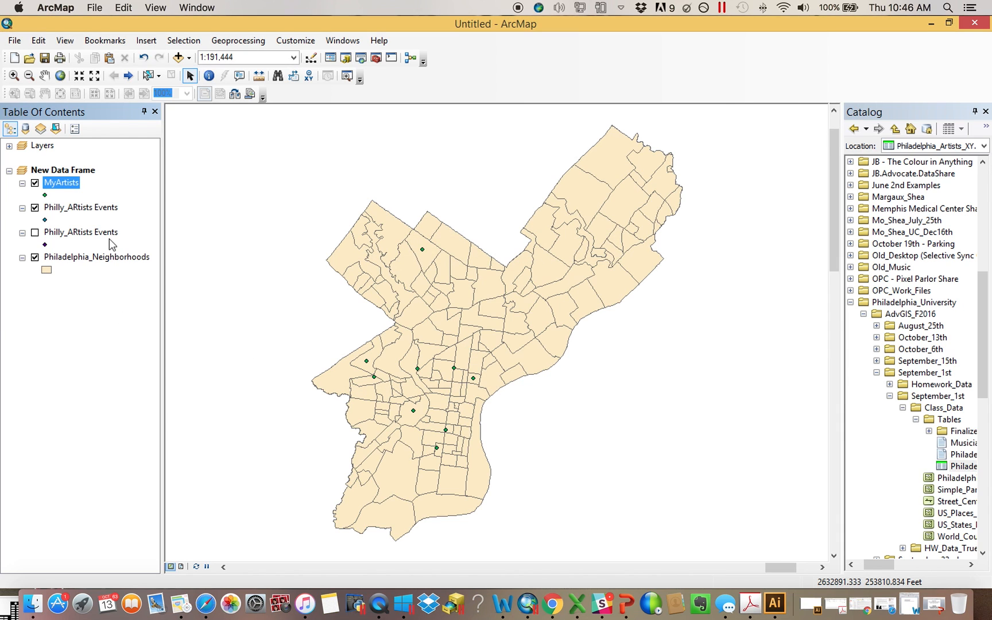
click(36, 208)
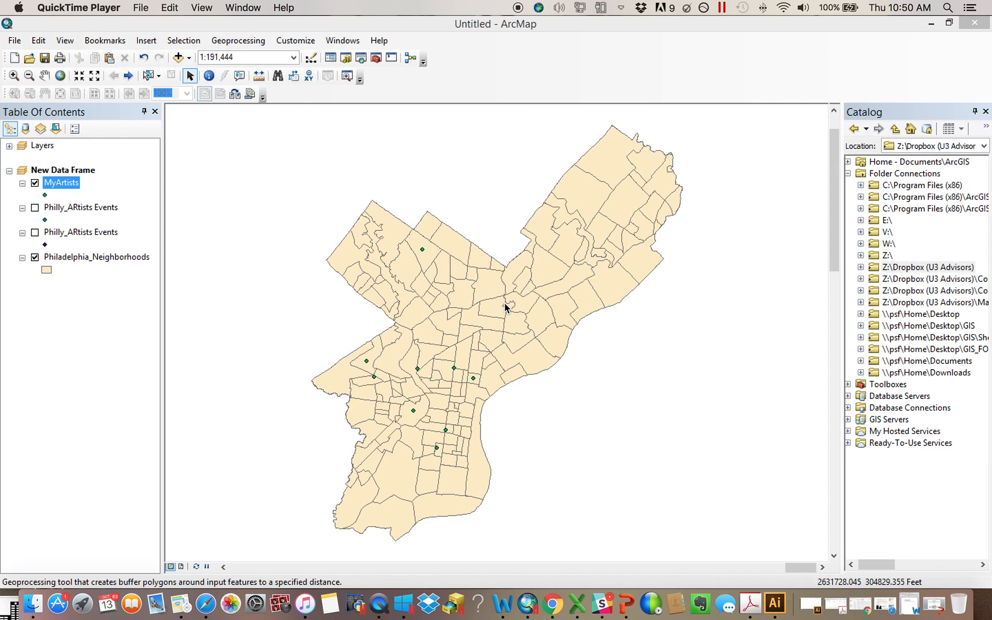
Run the Buffer tool on MyArtists with a distance of 1000 Feet
click(376, 58)
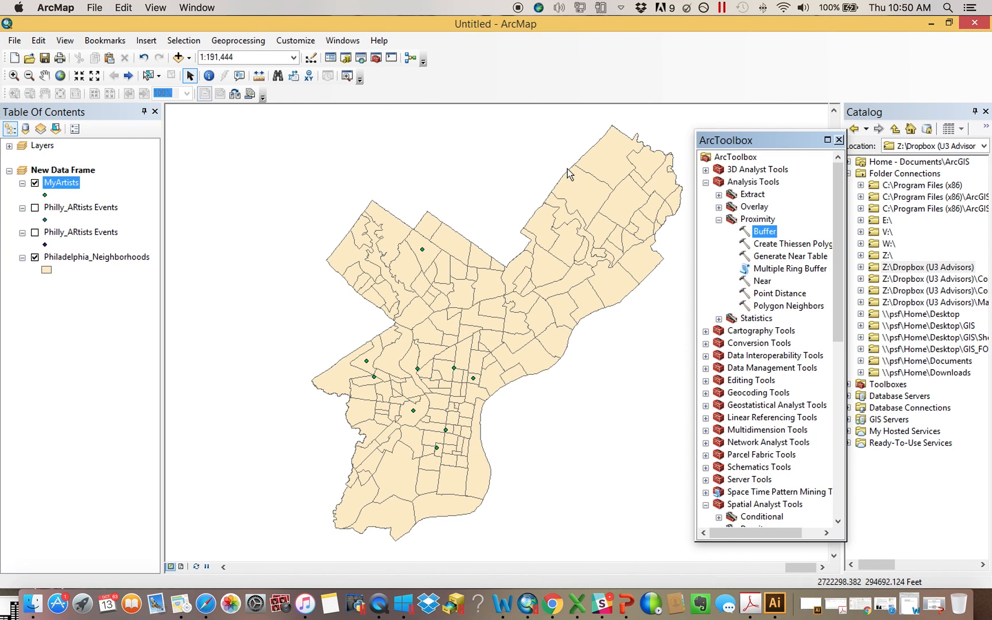
double_click(769, 232)
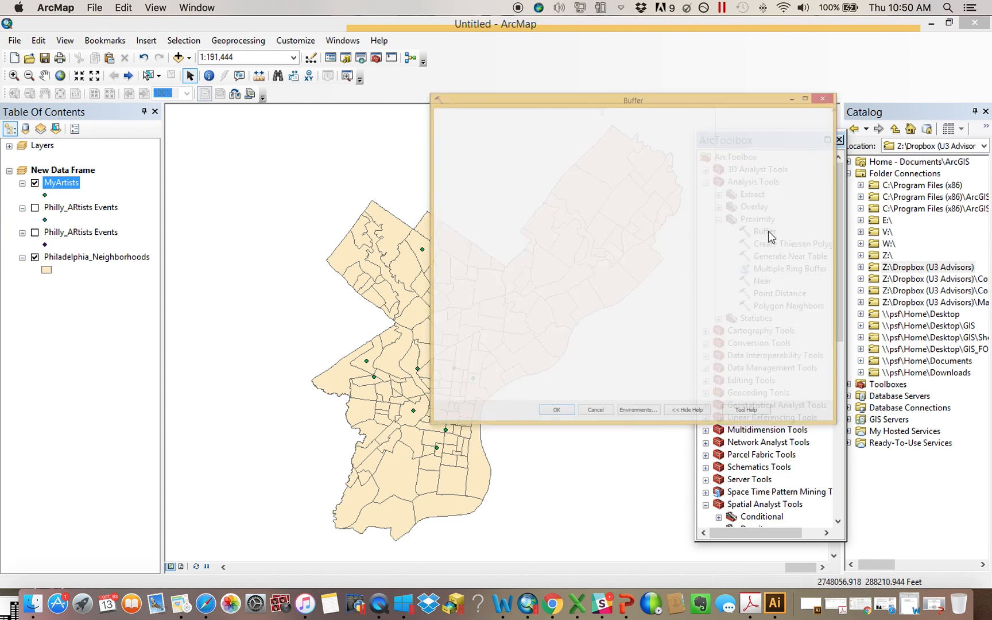
drag(68, 185, 476, 76)
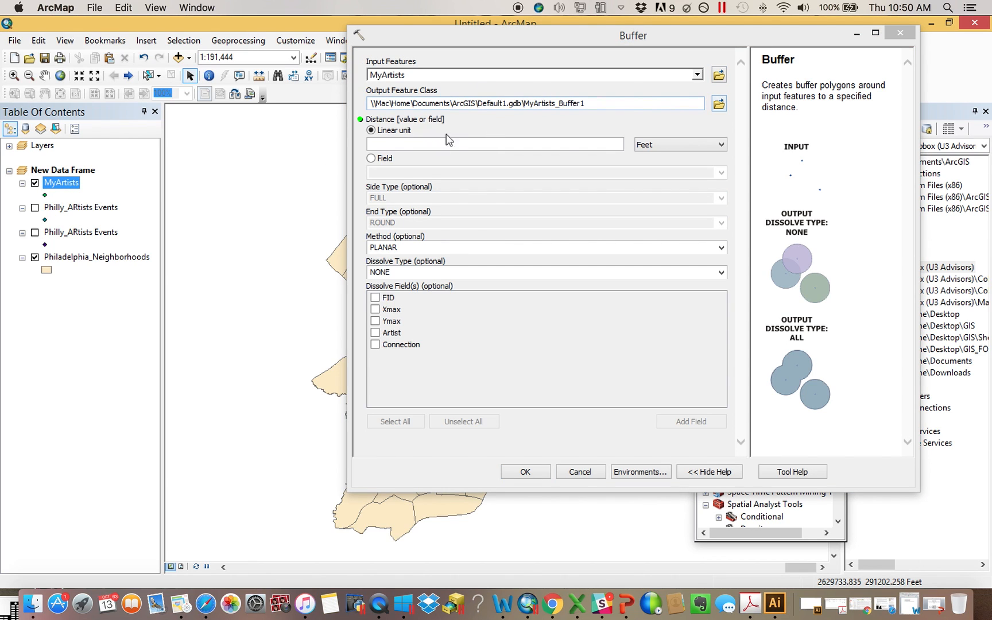
click(493, 145)
text(1000)
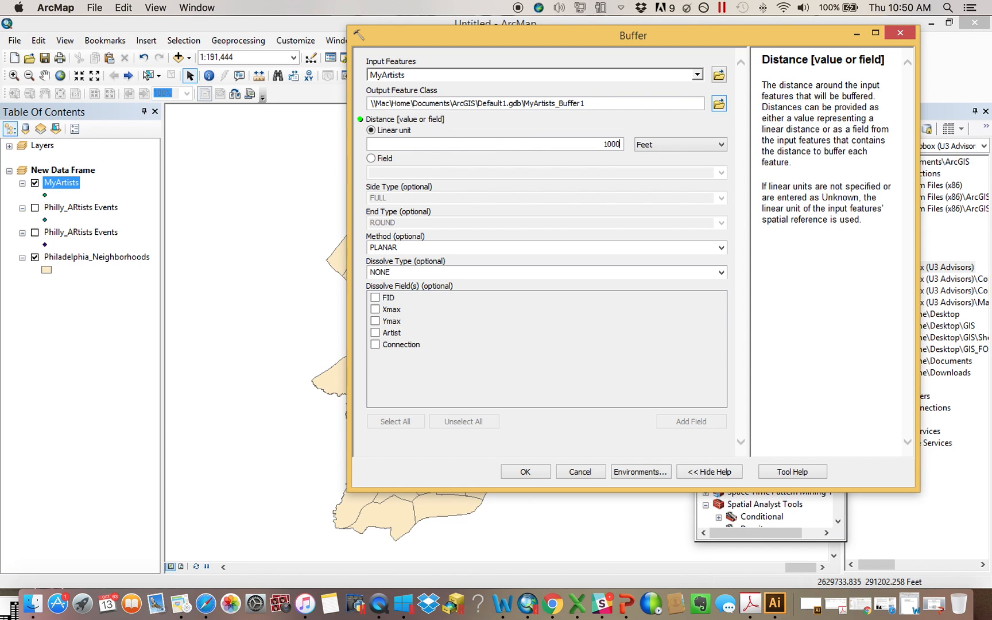
click(536, 471)
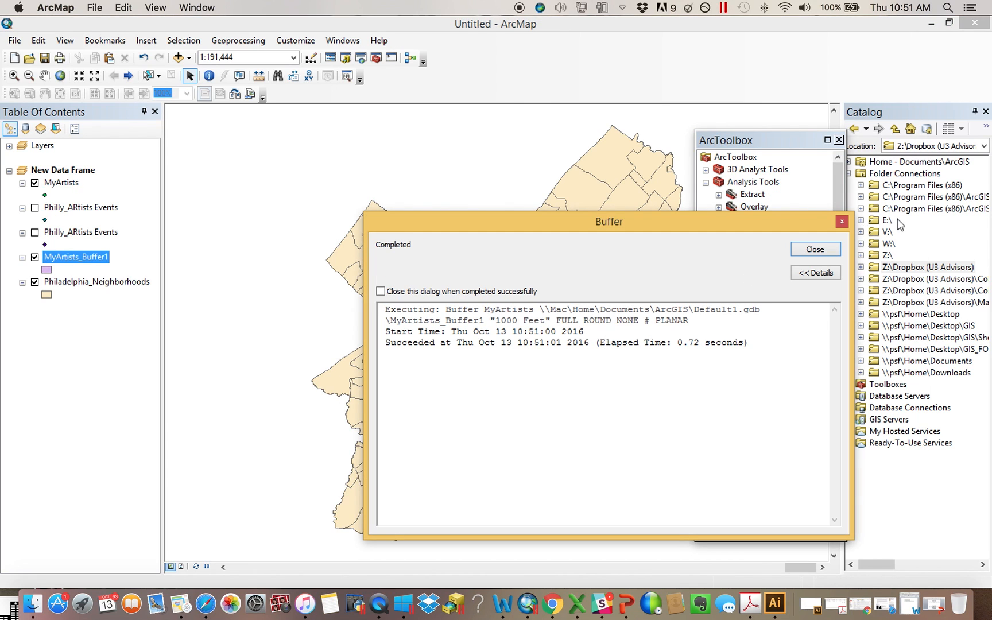
click(816, 248)
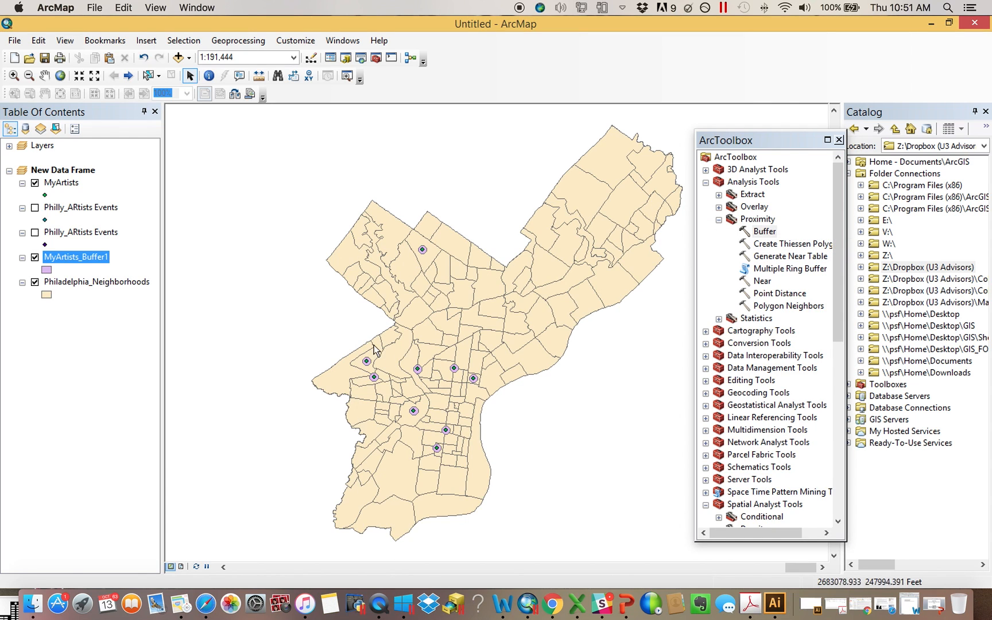
Zoom in on the buffered points, then remove the MyArtists_Buffer1 layer from the map
click(14, 75)
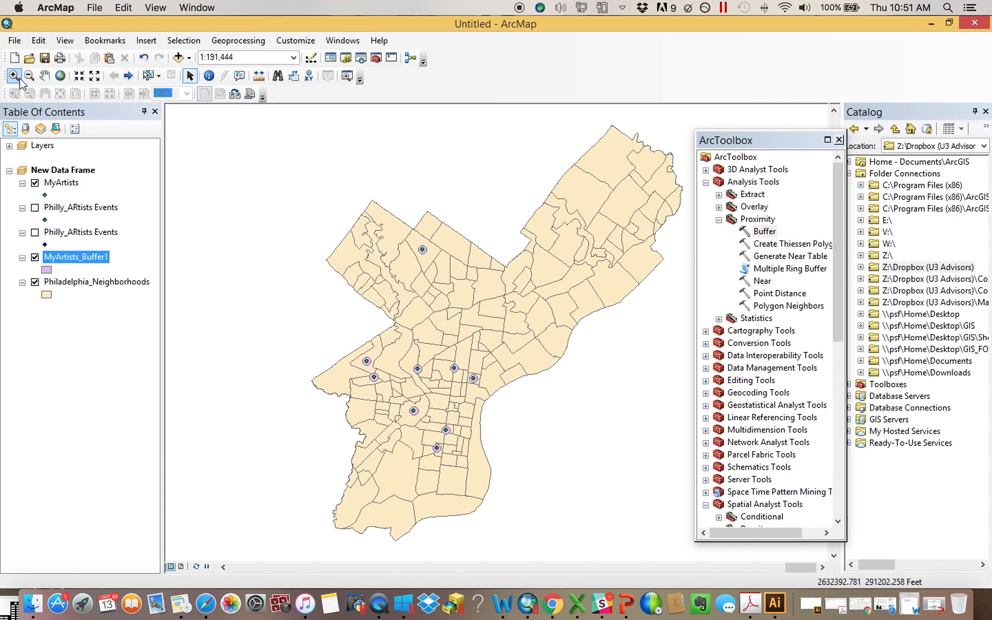
scroll(475, 440, down, 2)
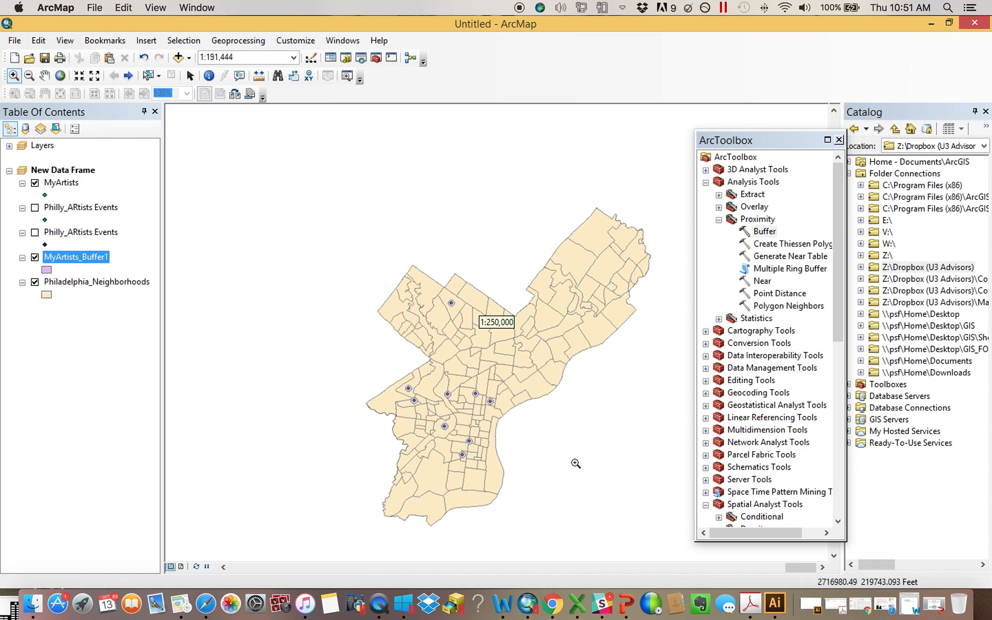
drag(453, 426, 392, 379)
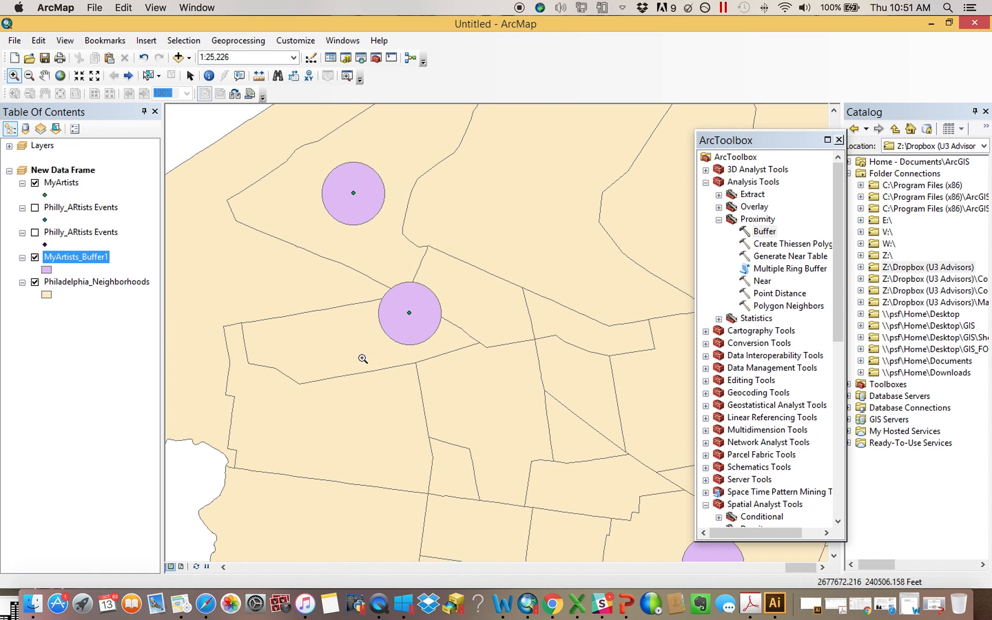
right_click(97, 260)
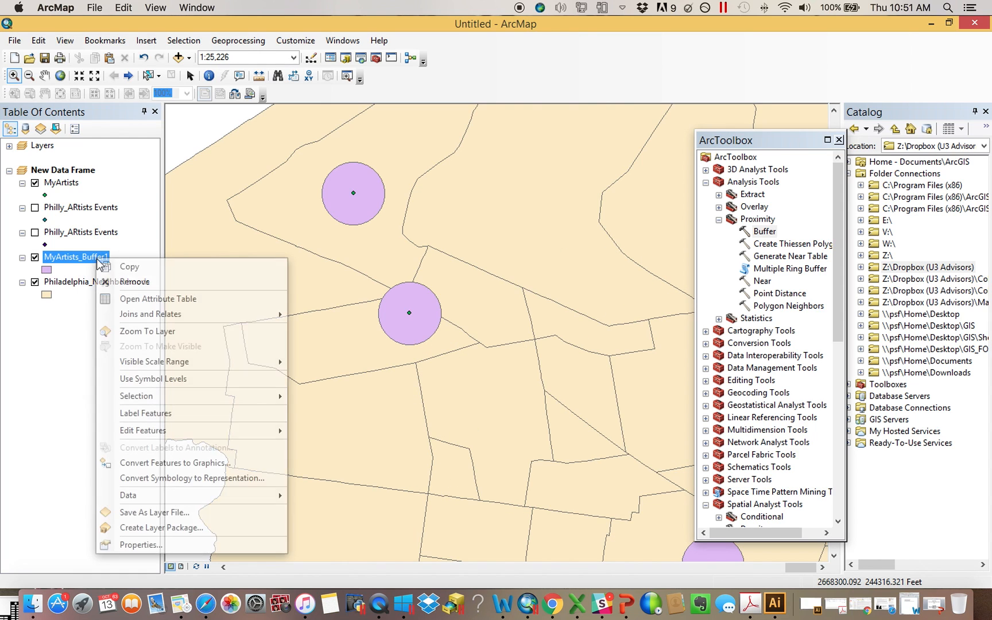
click(165, 282)
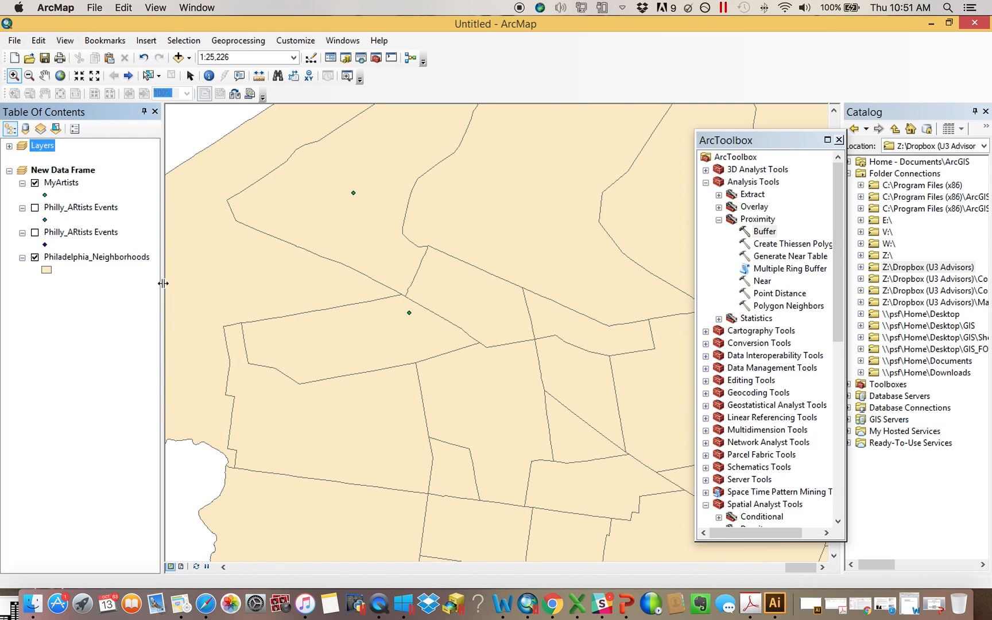
Collapse the legends of the three point layers and close ArcToolbox
click(22, 233)
click(21, 207)
click(22, 183)
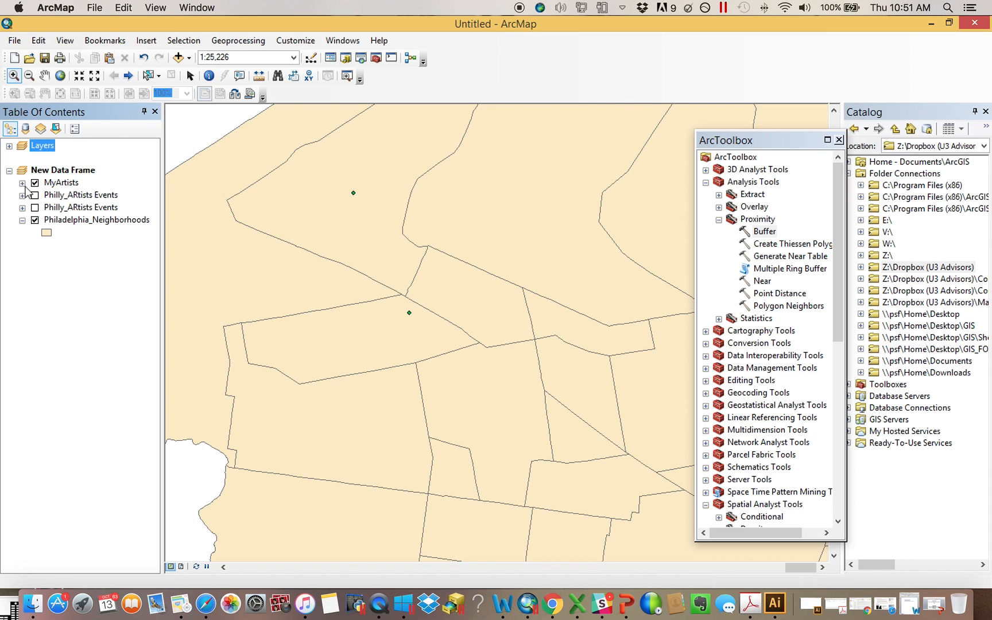
click(840, 140)
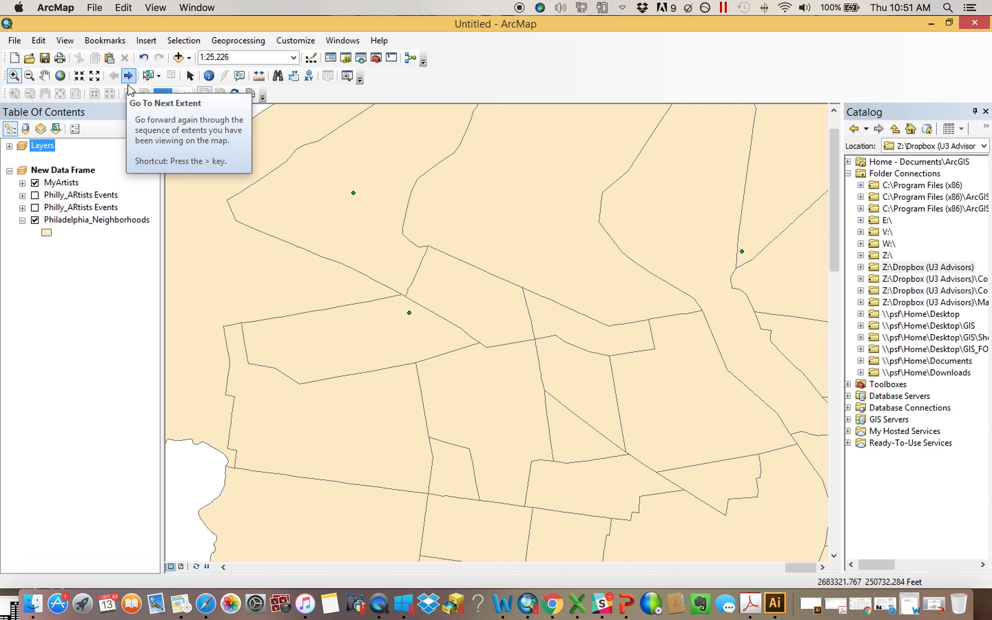
Open the geoprocessing Results window and expand the Buffer run's output and inputs
click(235, 41)
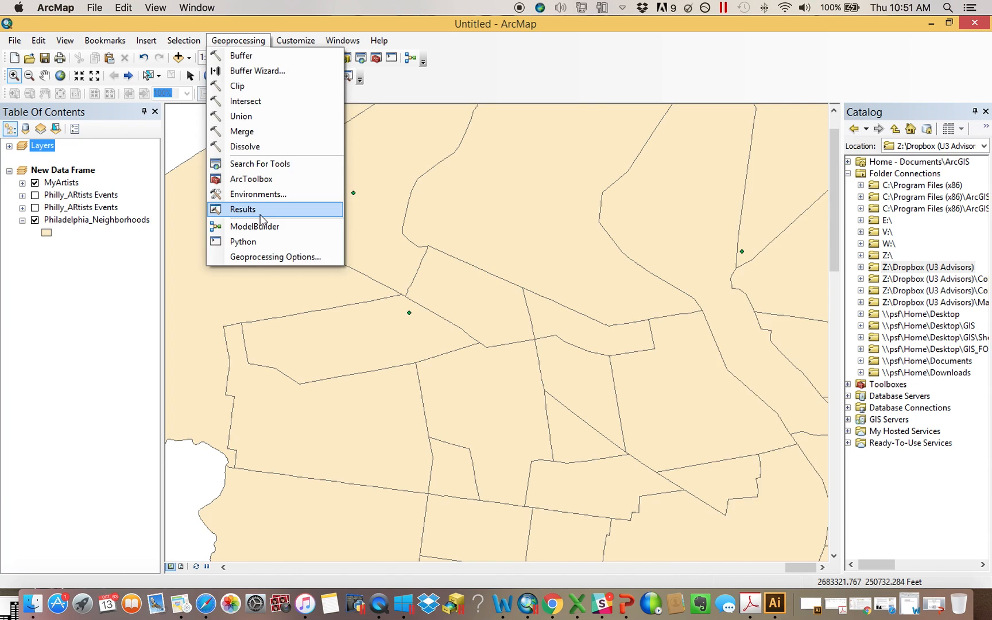
click(244, 209)
click(705, 158)
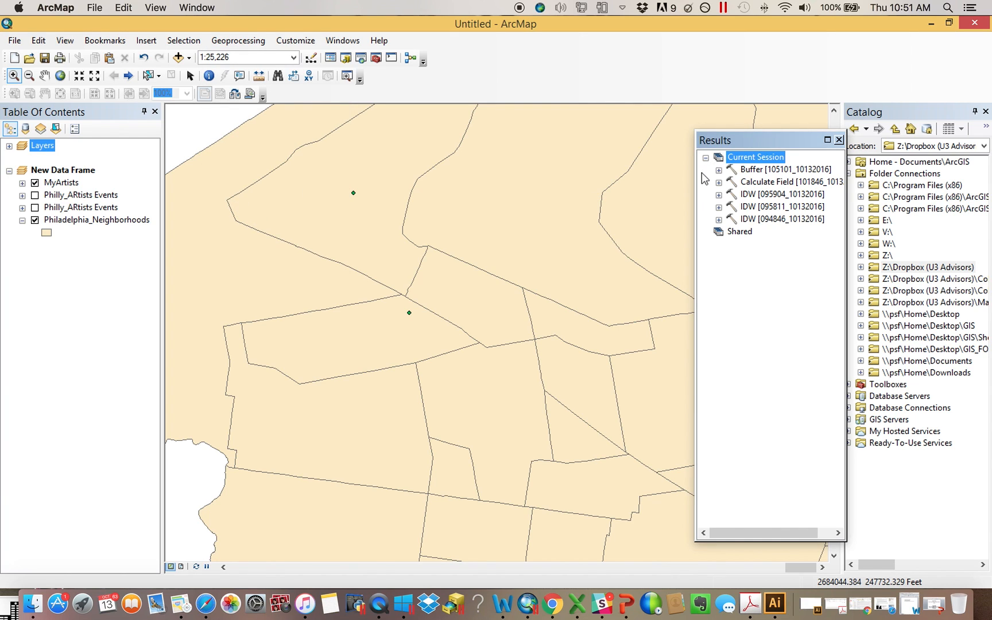
drag(695, 185, 373, 172)
click(395, 170)
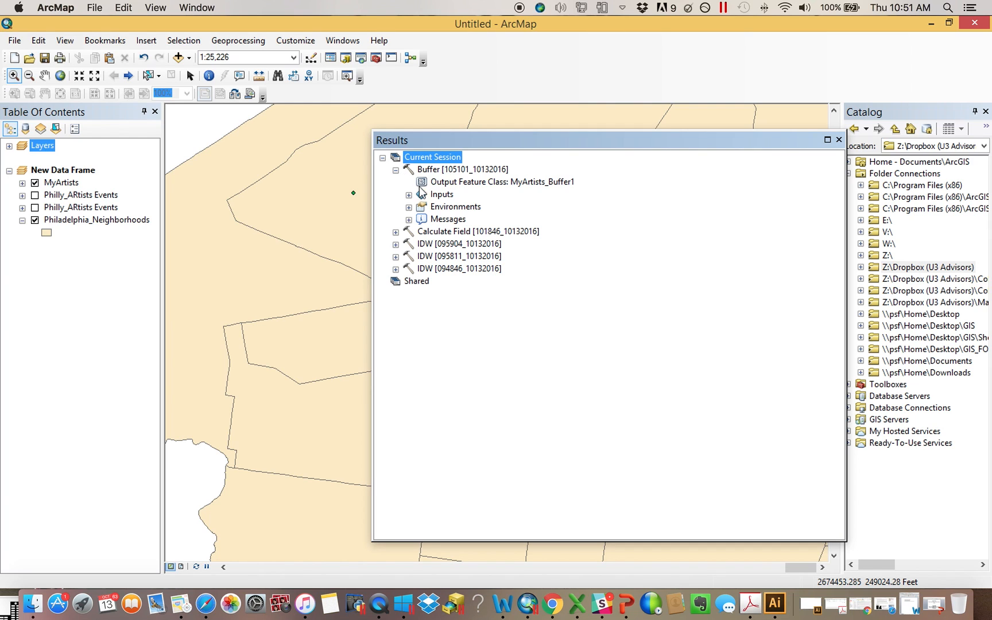
click(495, 182)
click(408, 195)
click(408, 195)
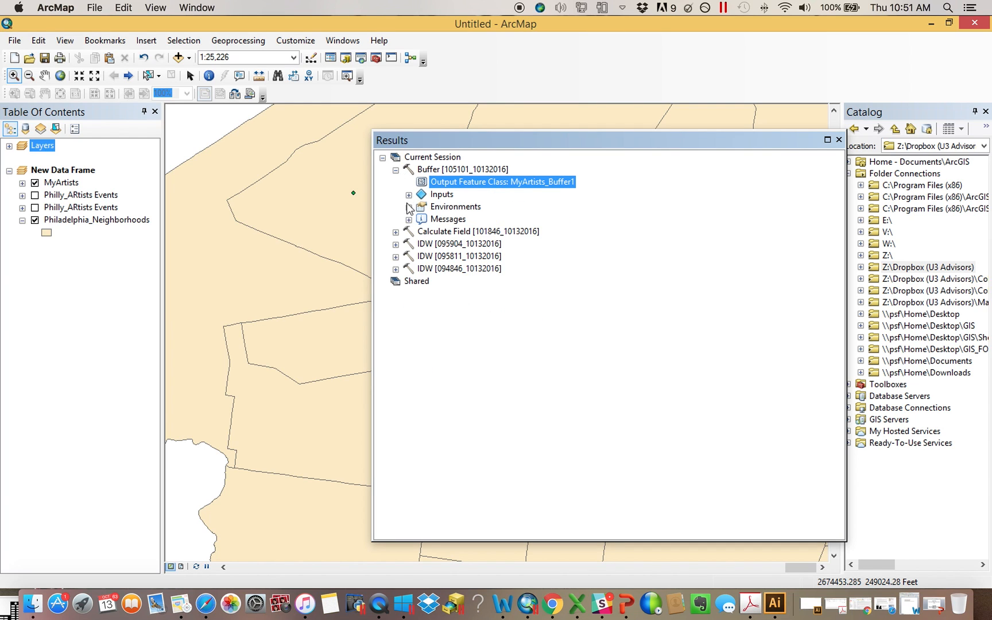
Examine the Buffer run's environments and messages, including the scratch workspace path, then close the Results window
click(408, 207)
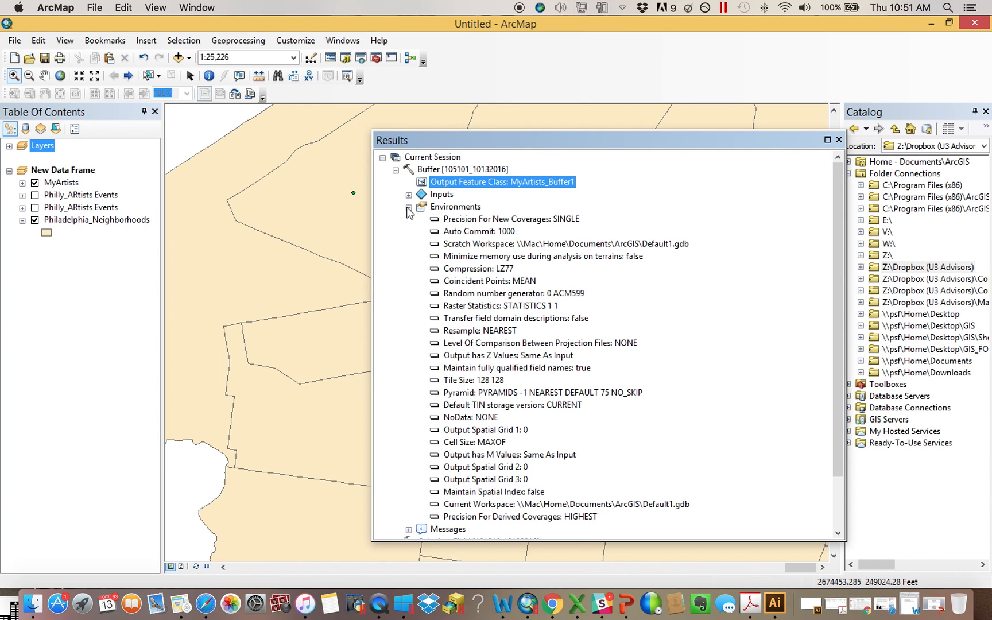
click(487, 248)
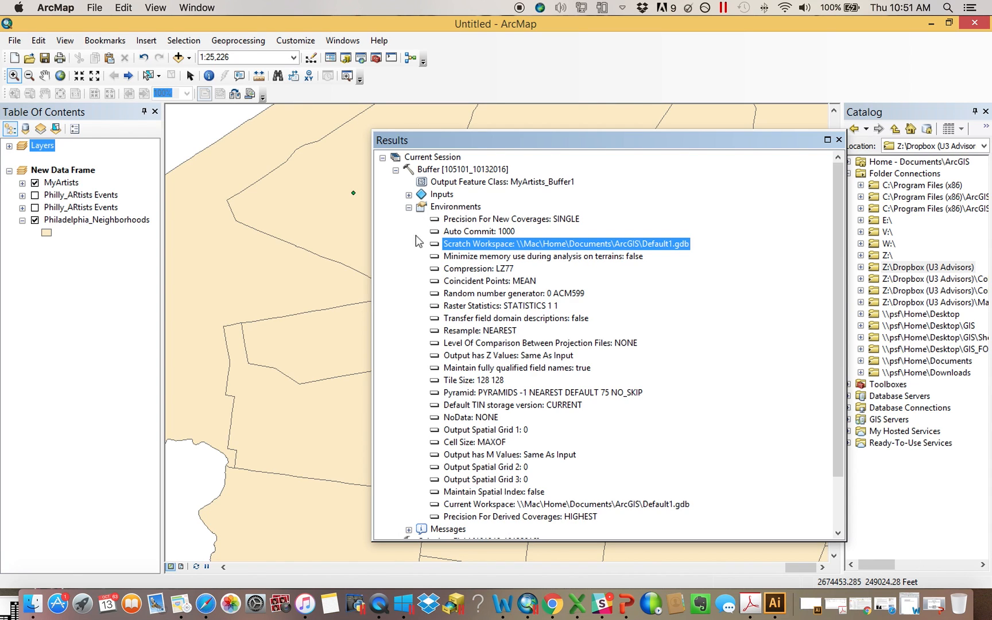
click(408, 207)
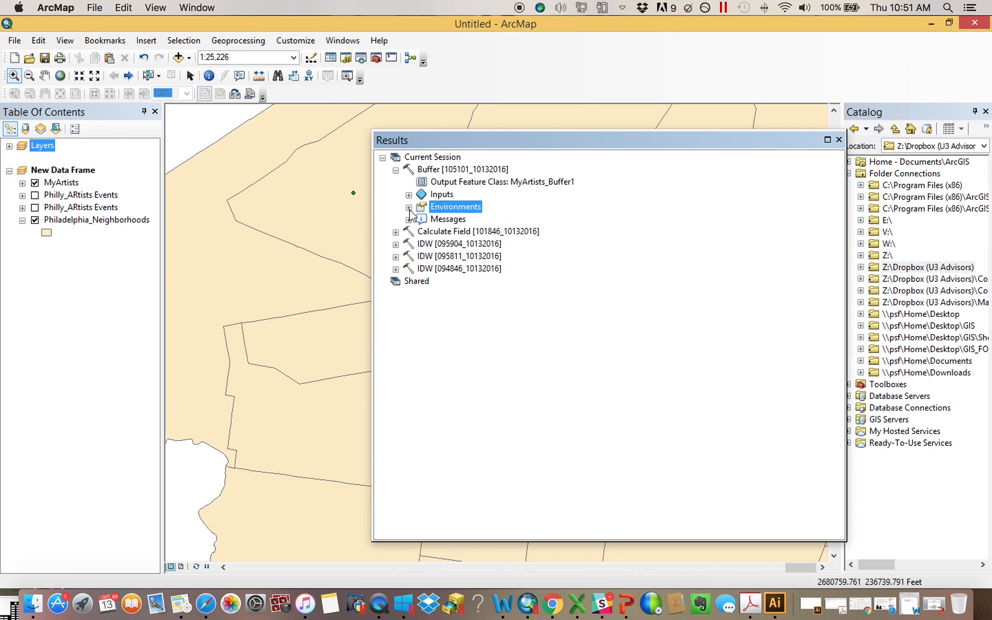
click(408, 219)
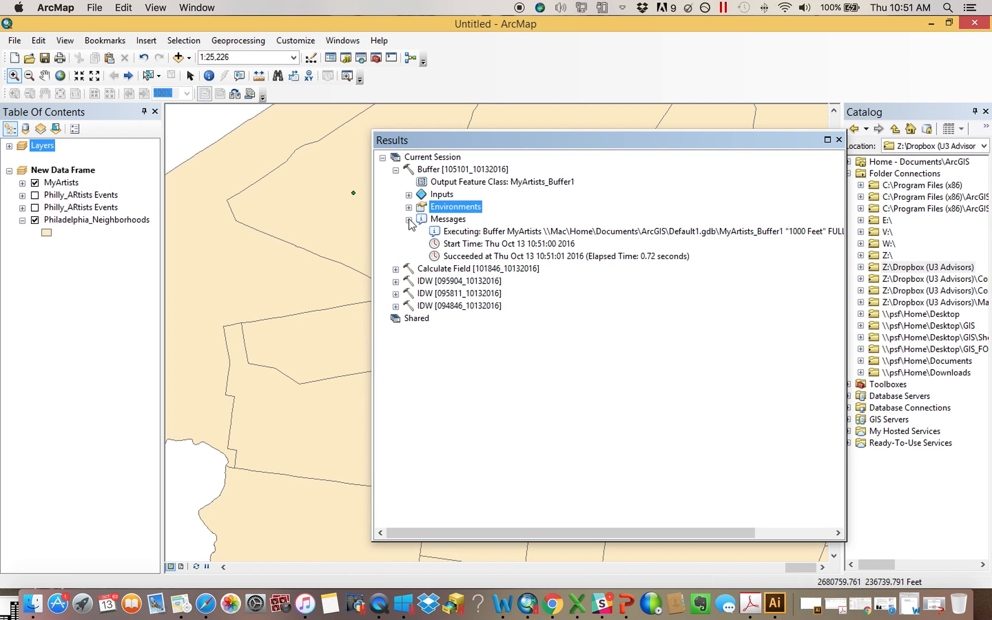
click(555, 232)
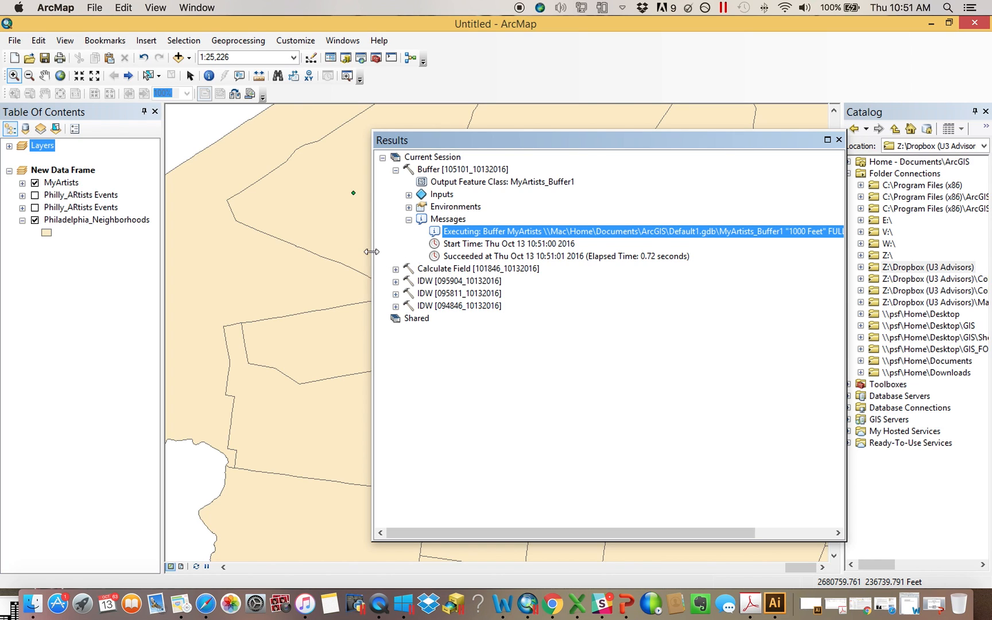
click(838, 140)
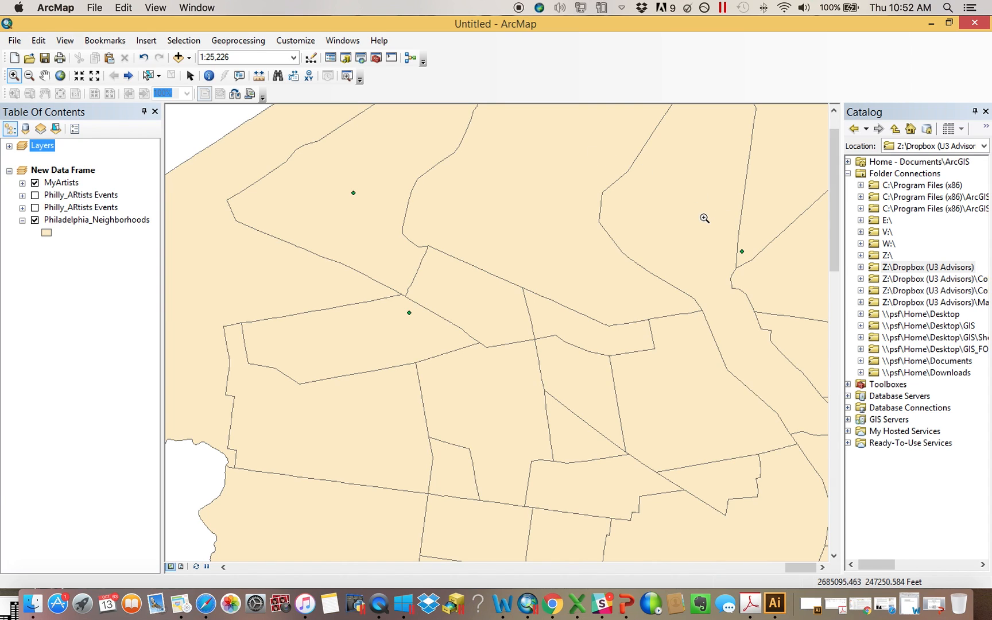
Browse the Catalog tree to the ArcGIS folder under Documents holding Default1.gdb
click(862, 372)
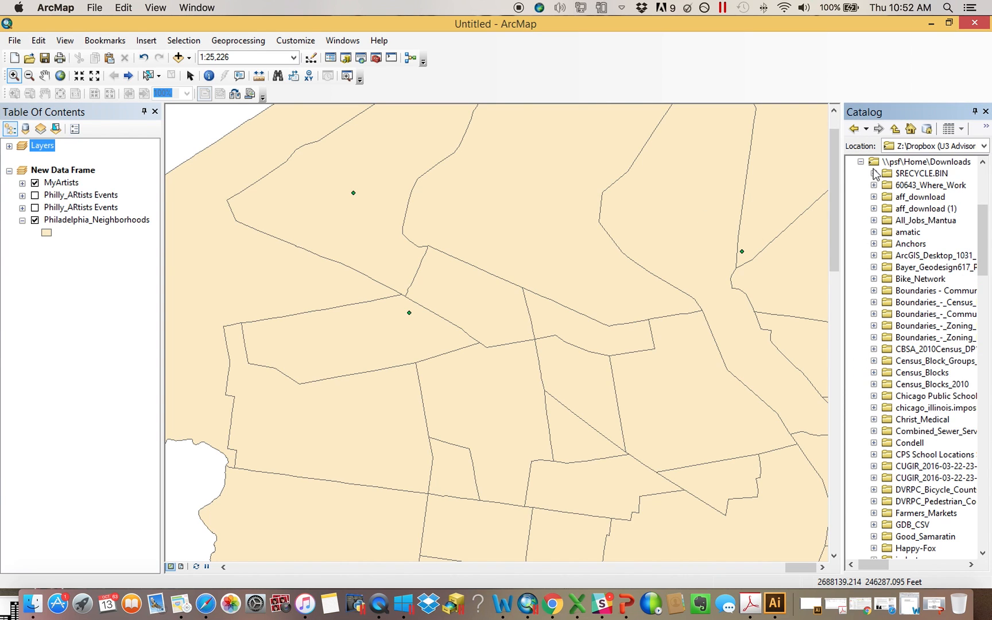
click(861, 163)
click(861, 360)
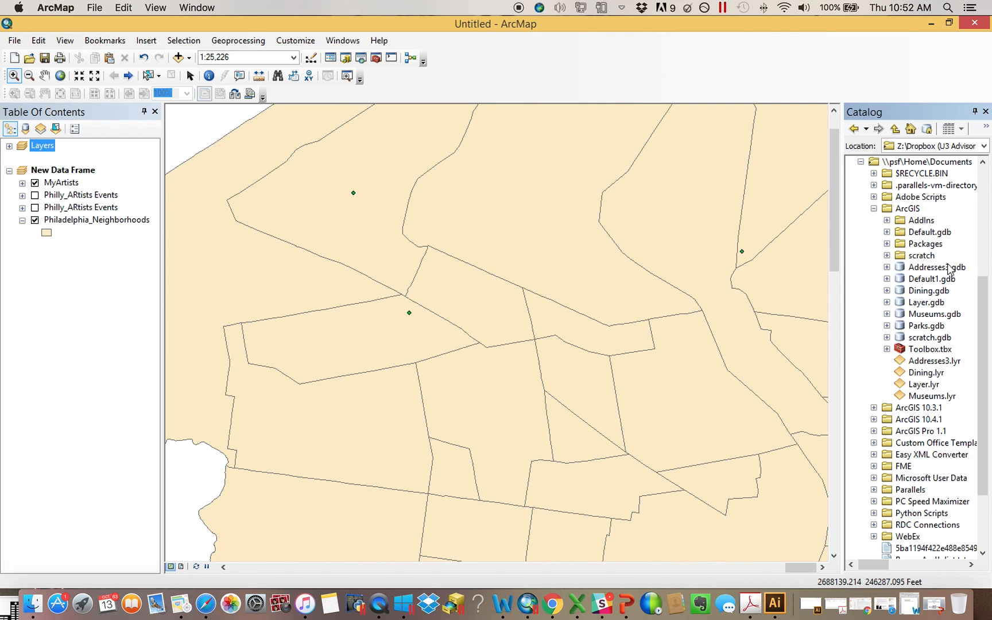
Expand Default1.gdb in the Catalog tree and refresh its contents
click(887, 280)
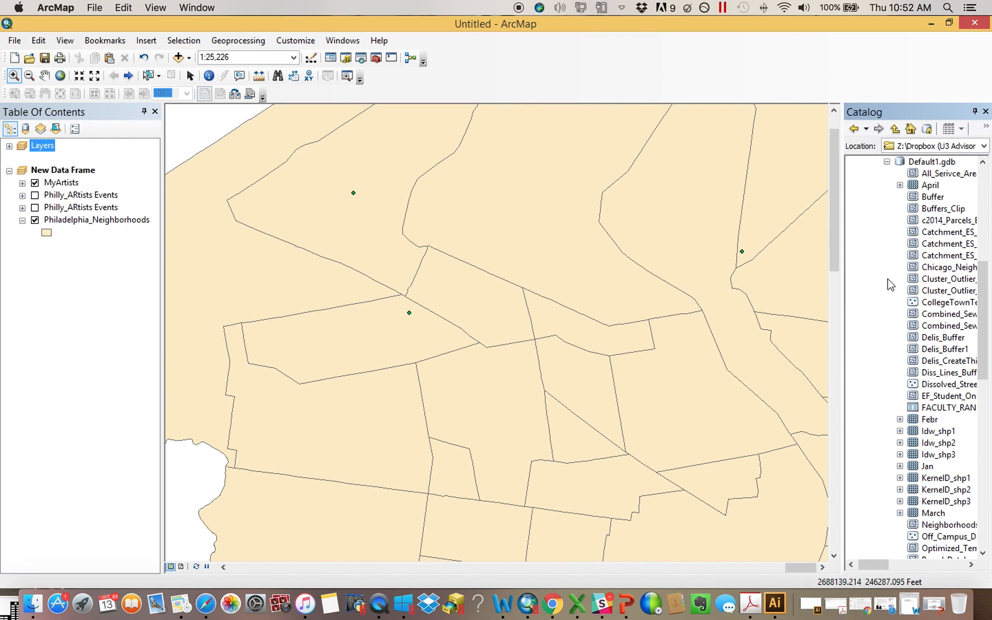
drag(985, 366, 982, 331)
right_click(930, 255)
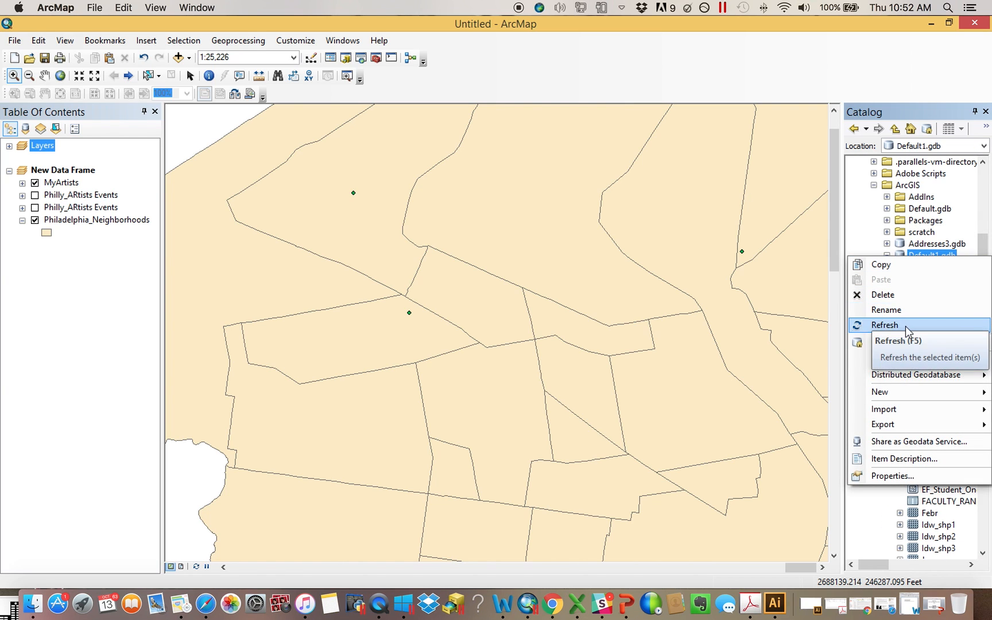
click(906, 326)
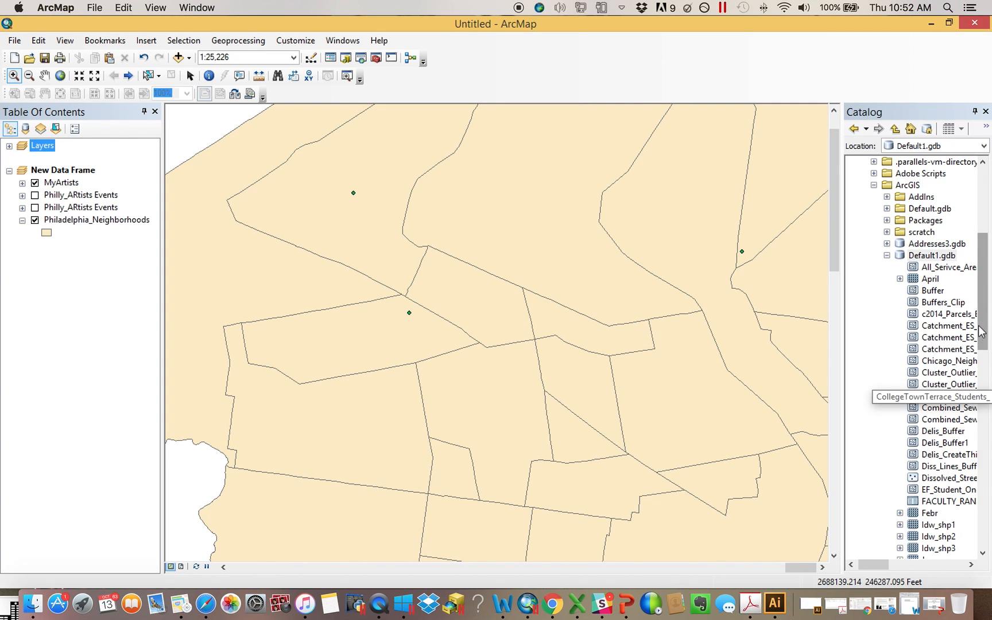
Add MyArtists_Buffer1 from Default1.gdb to the map, then remove that layer again
drag(986, 334, 988, 386)
drag(945, 420, 74, 220)
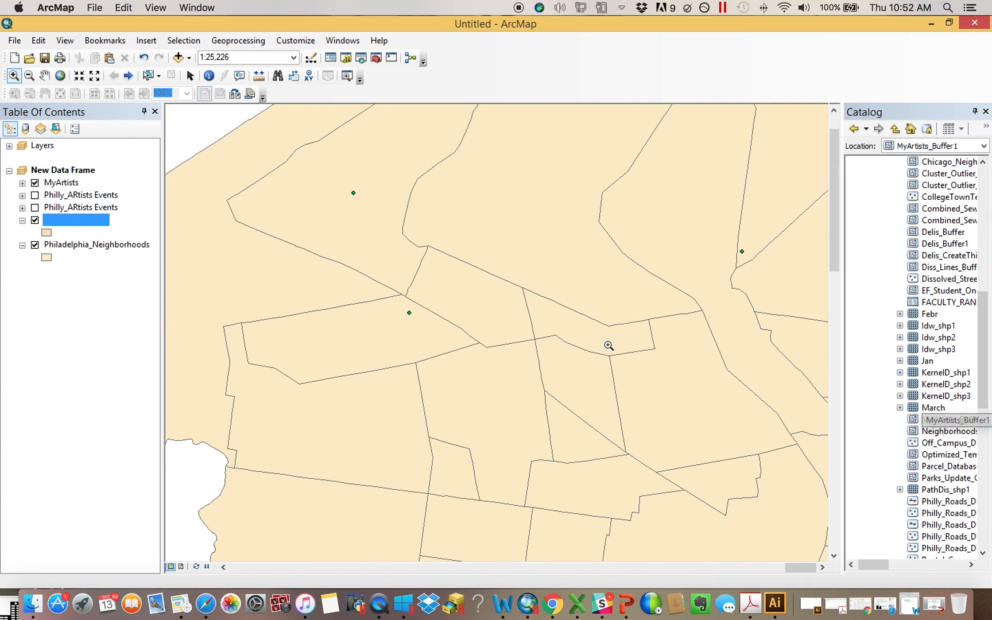
right_click(89, 226)
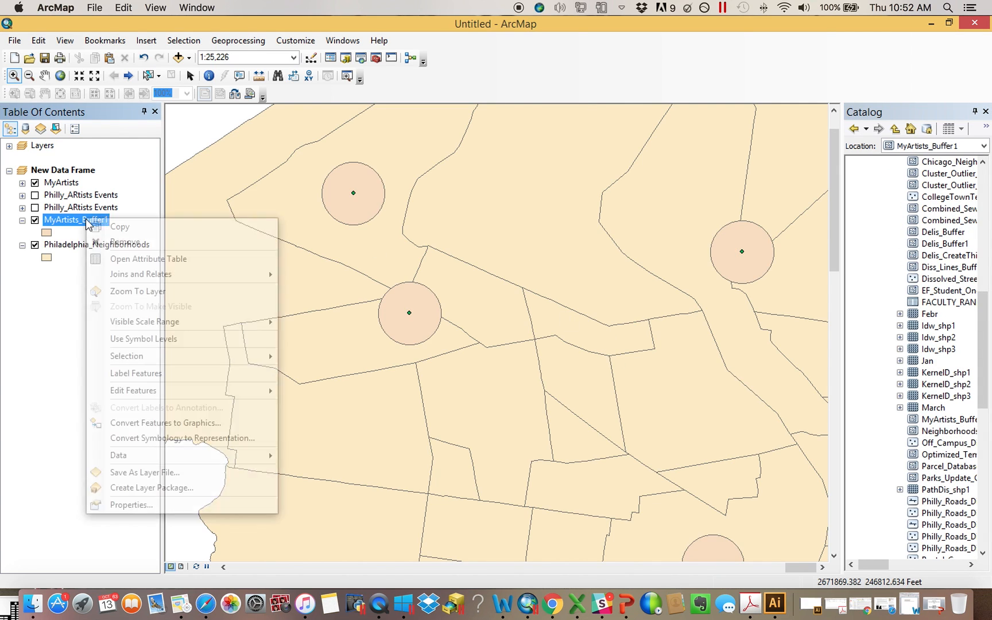
click(128, 246)
Open the Buffer tool from ArcToolbox and set its input features to the MyArtists layer
click(376, 58)
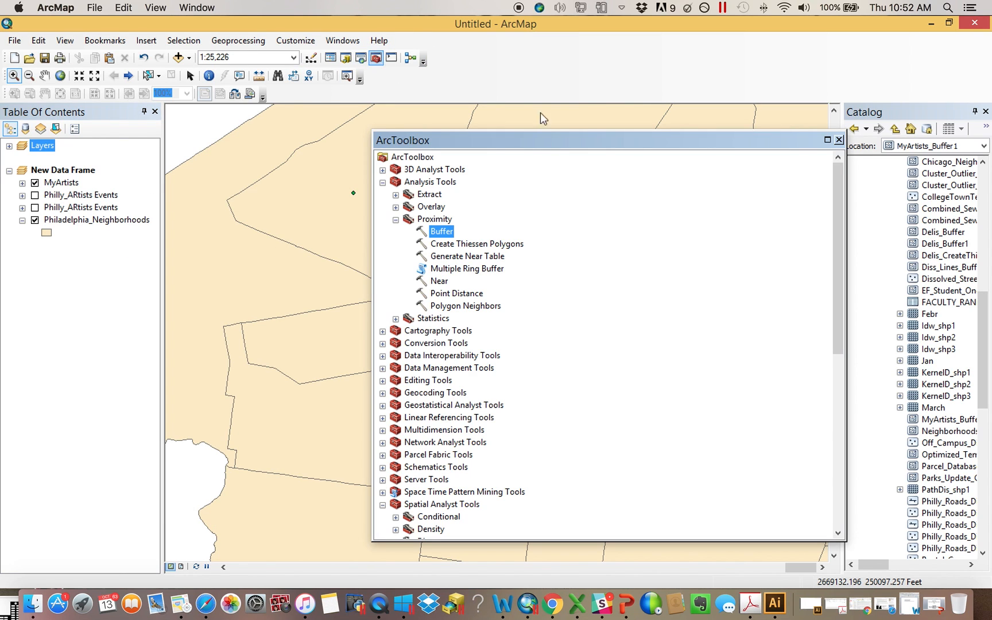
double_click(441, 232)
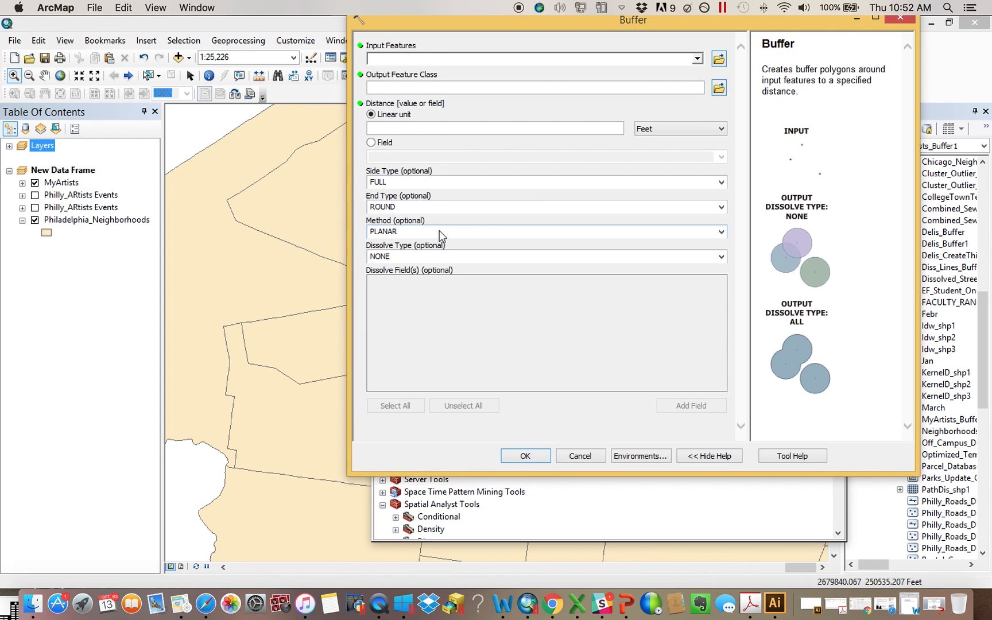
click(22, 183)
click(23, 184)
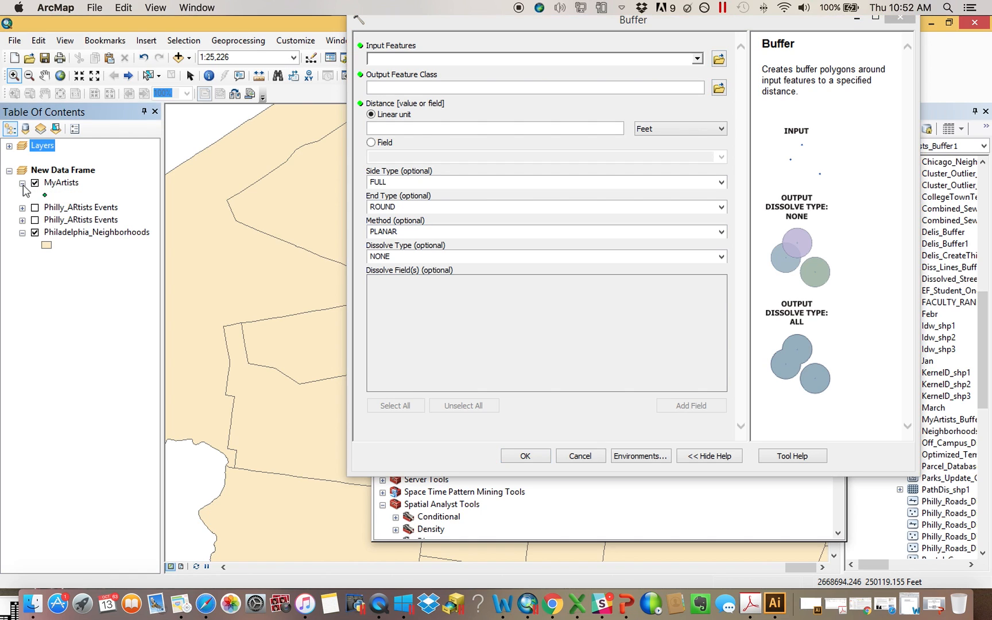
drag(60, 183, 381, 69)
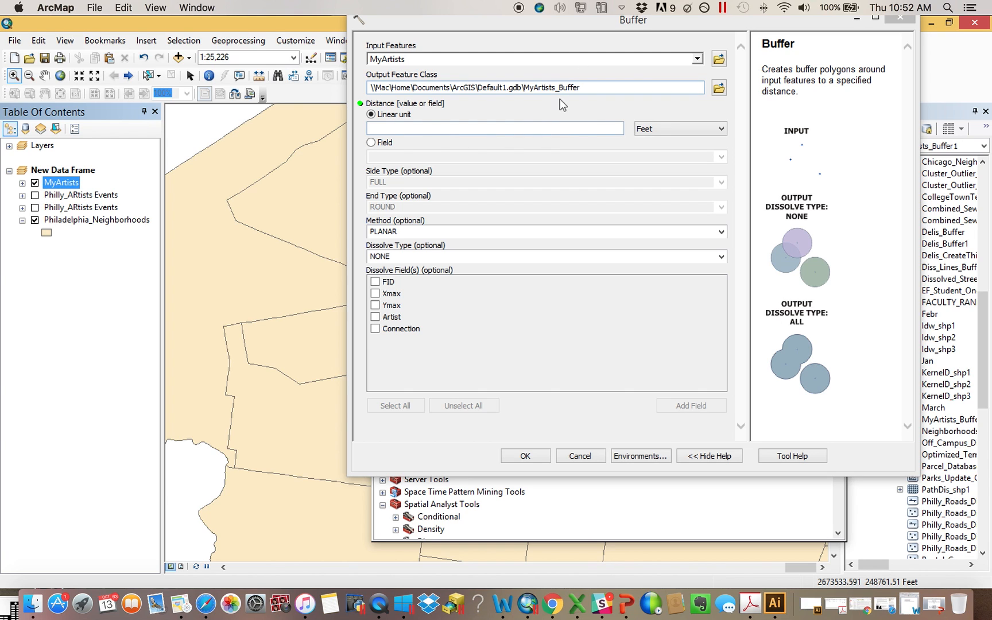
drag(824, 23, 801, 34)
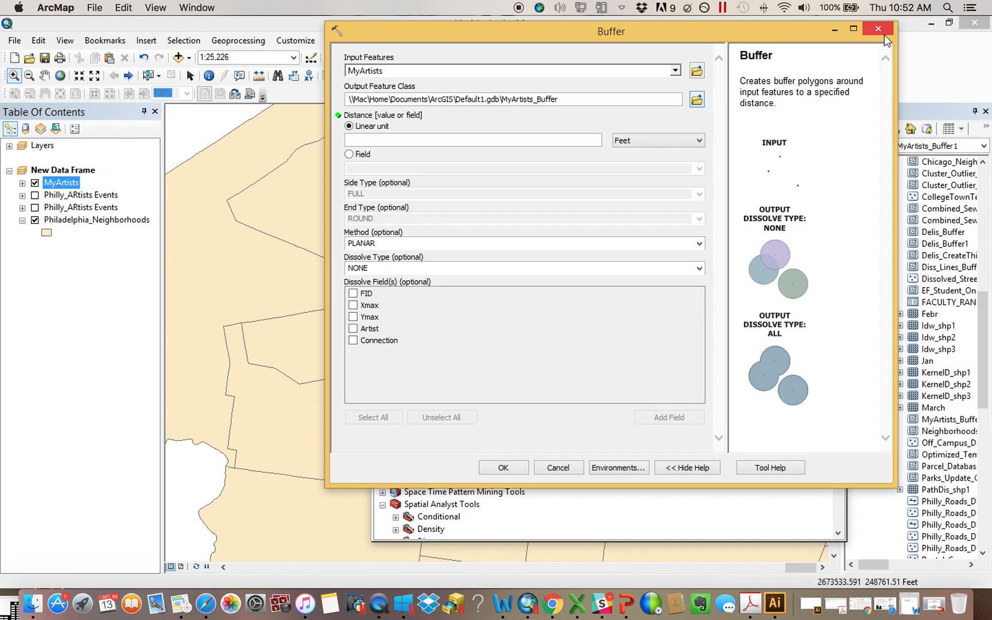
drag(848, 31, 699, 45)
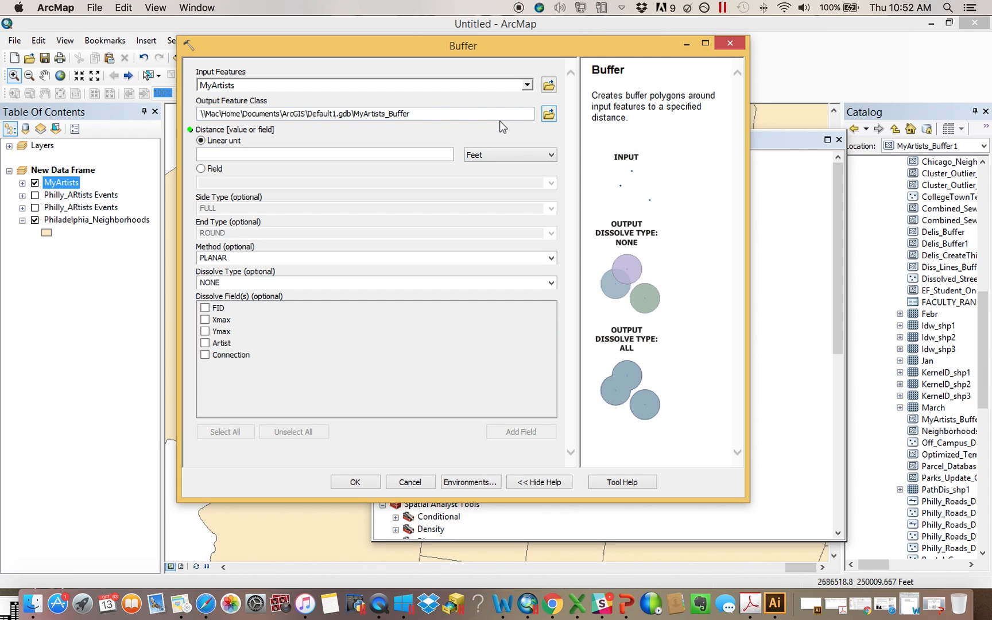
Set the Buffer output feature class to OutputBuffer in the Desktop's CSV_Examples folder, then close the Buffer dialog
click(548, 116)
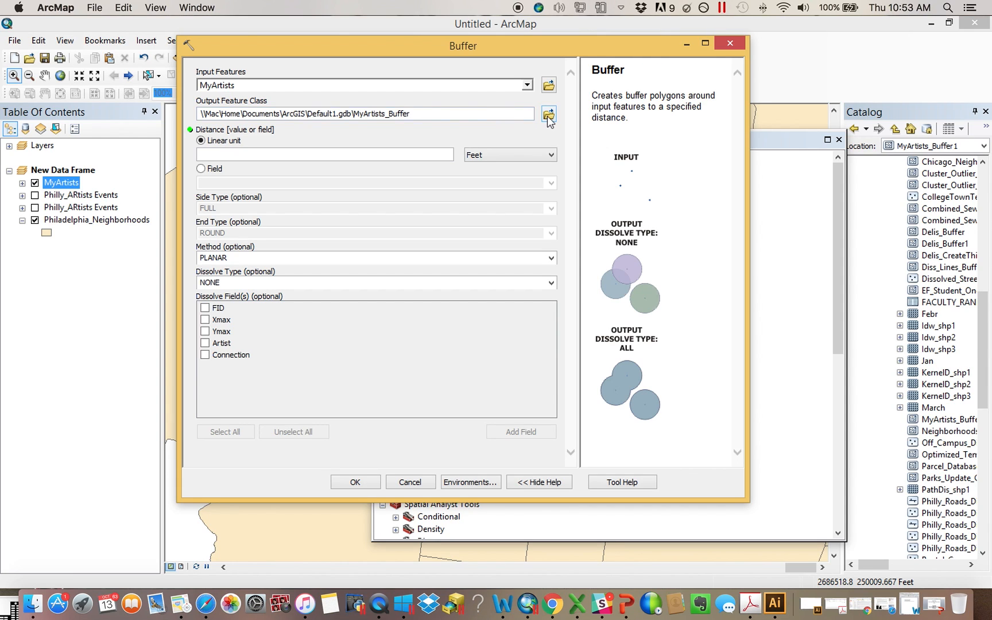
click(464, 184)
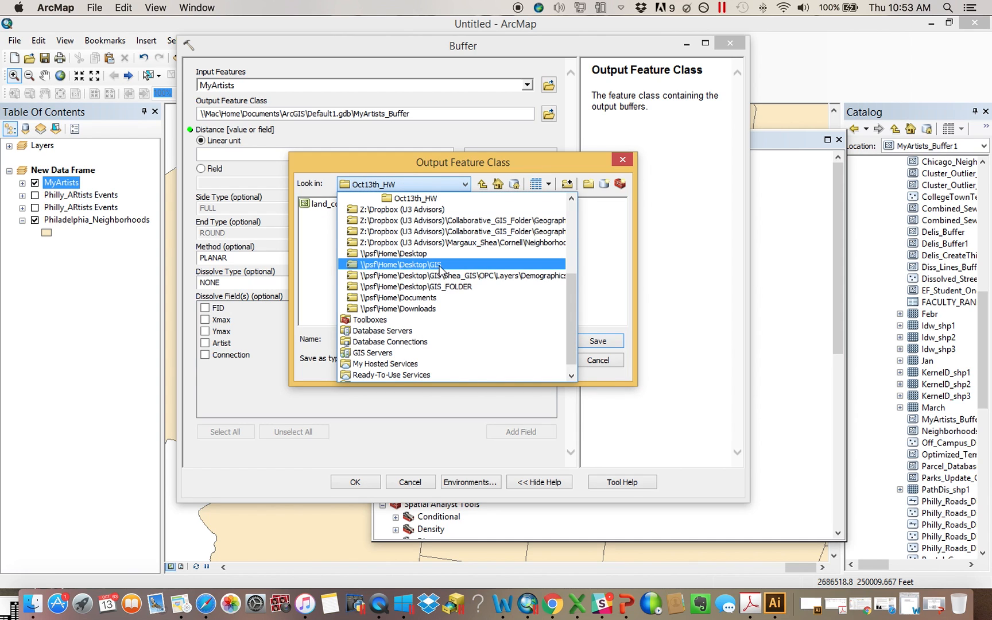
click(441, 253)
double_click(328, 258)
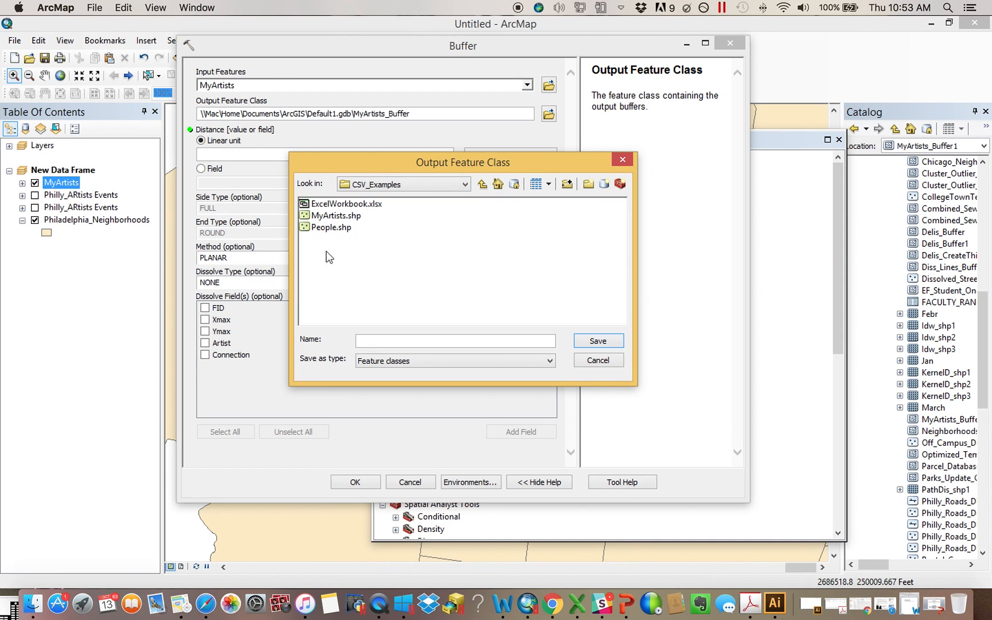
click(402, 340)
text(Out)
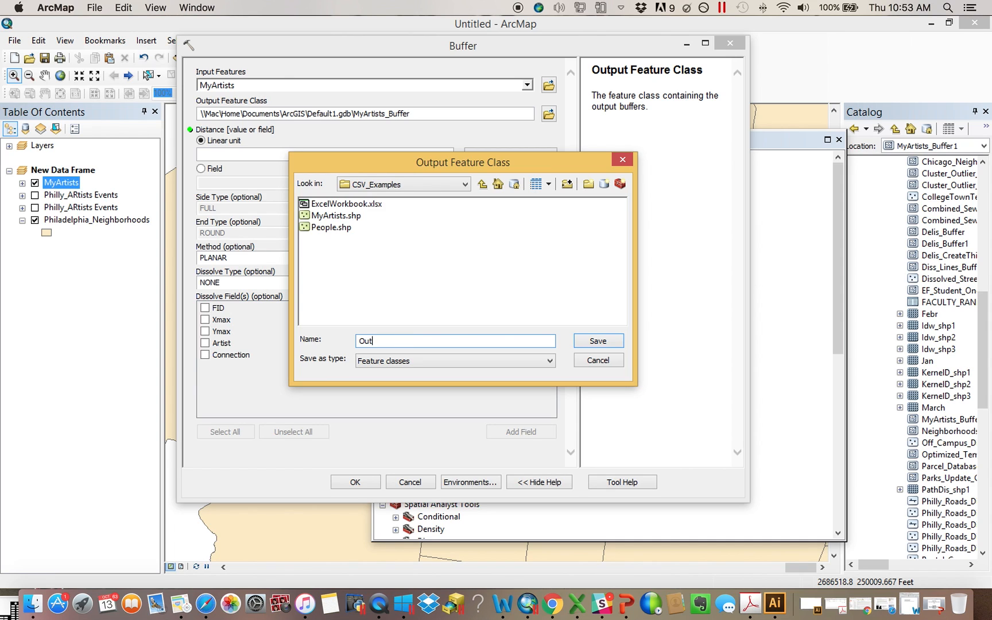
text(putBuffer)
key(Return)
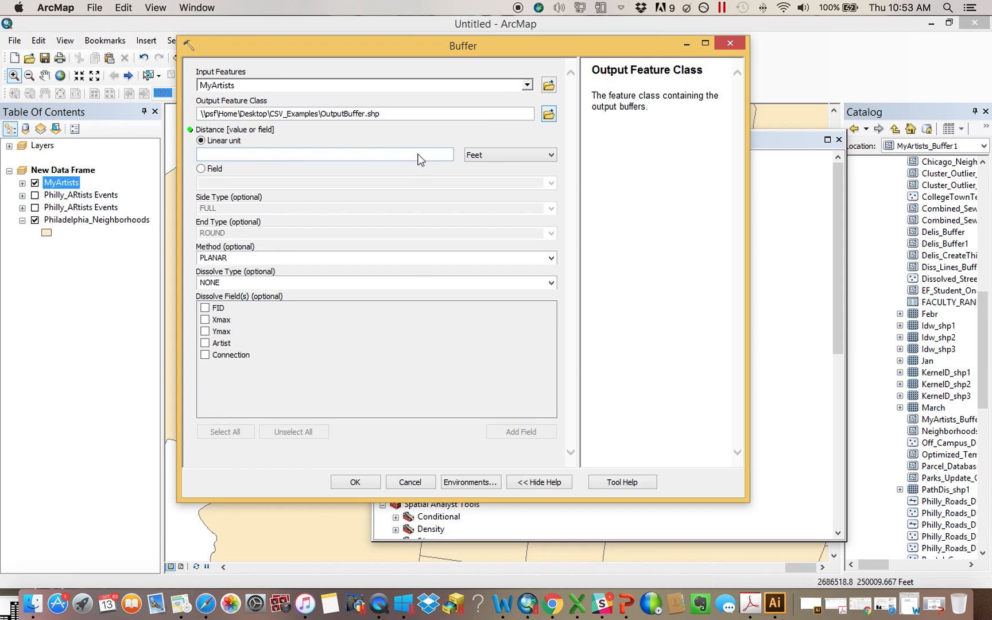
click(419, 155)
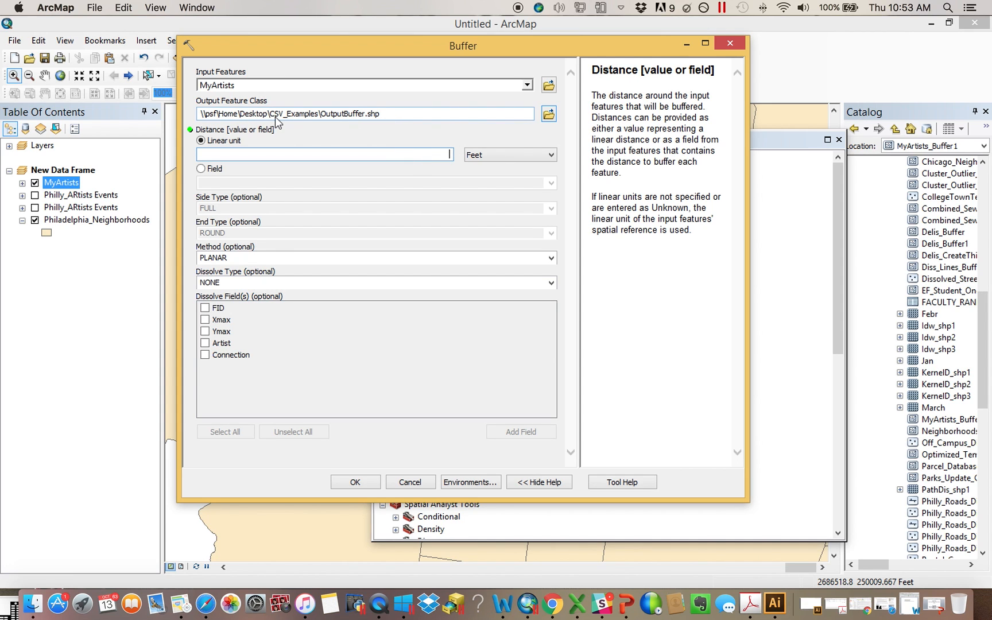
click(730, 44)
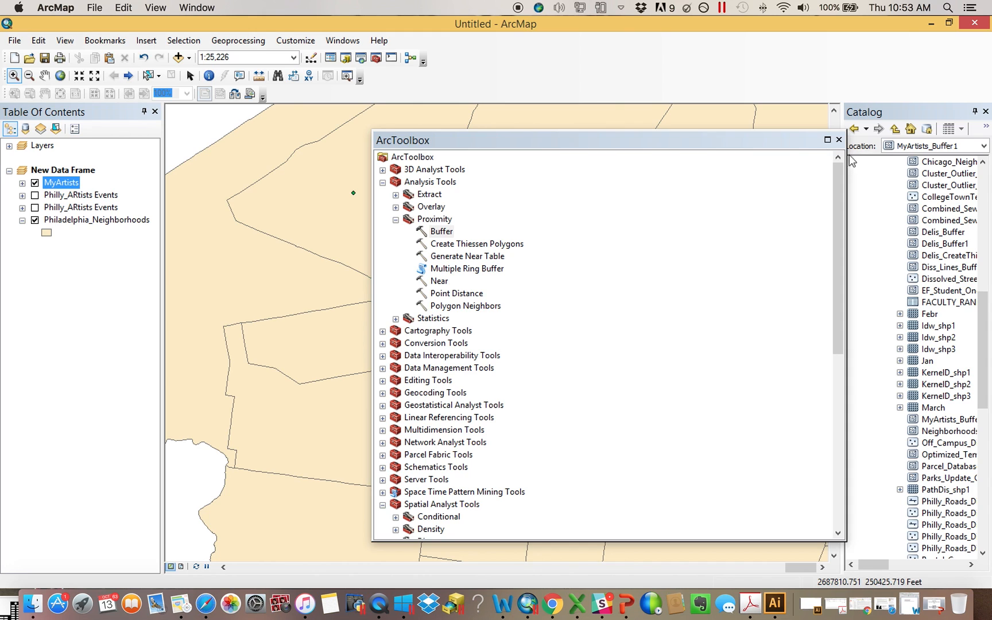
Close ArcToolbox and open the geoprocessing Environment Settings, expanding the Workspace and Processing Extent sections
click(839, 140)
click(238, 41)
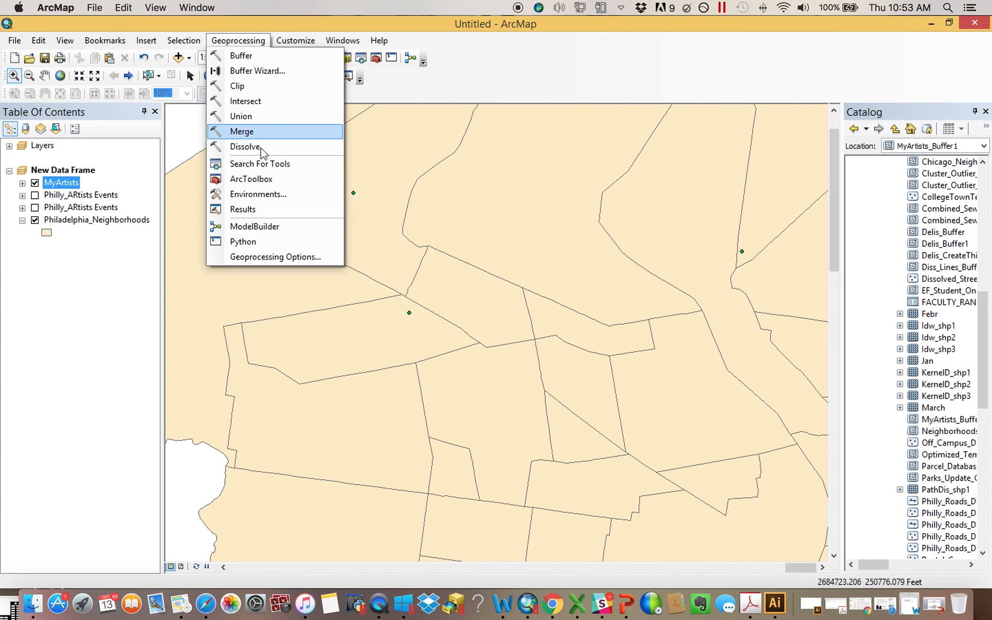
click(270, 196)
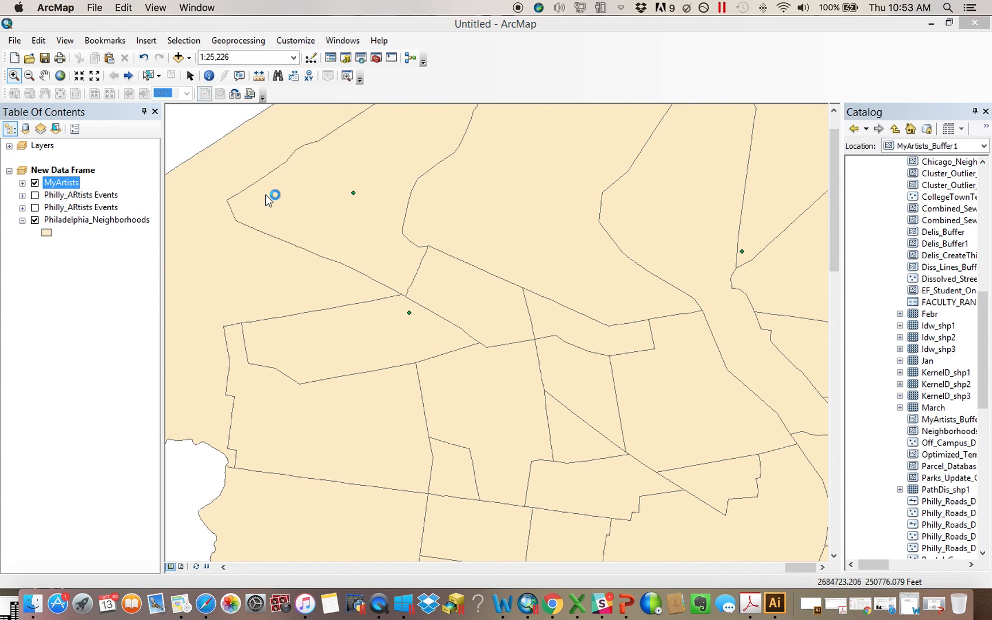
click(191, 56)
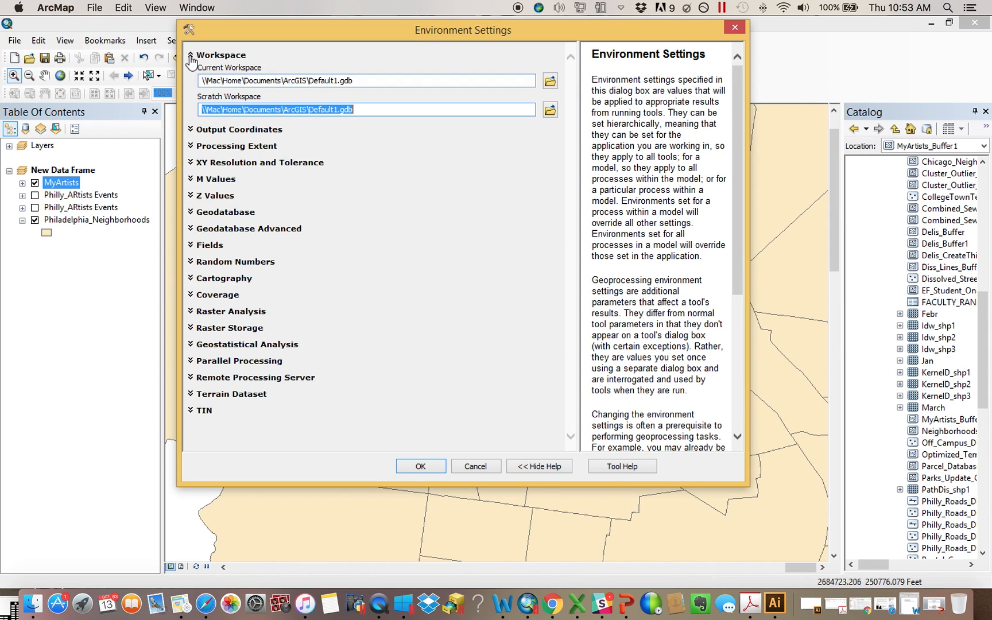
click(389, 144)
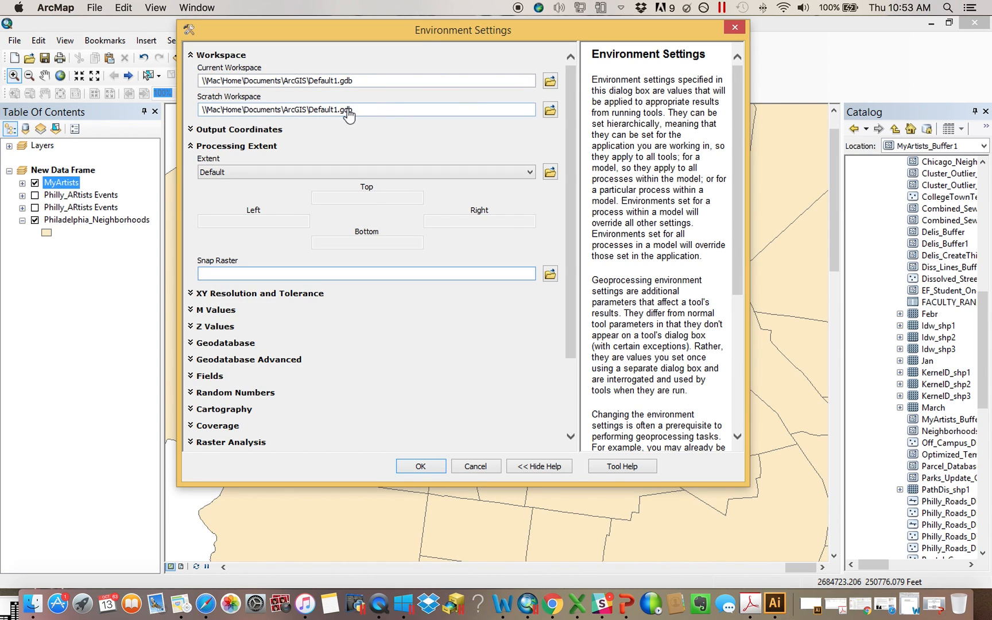
click(348, 109)
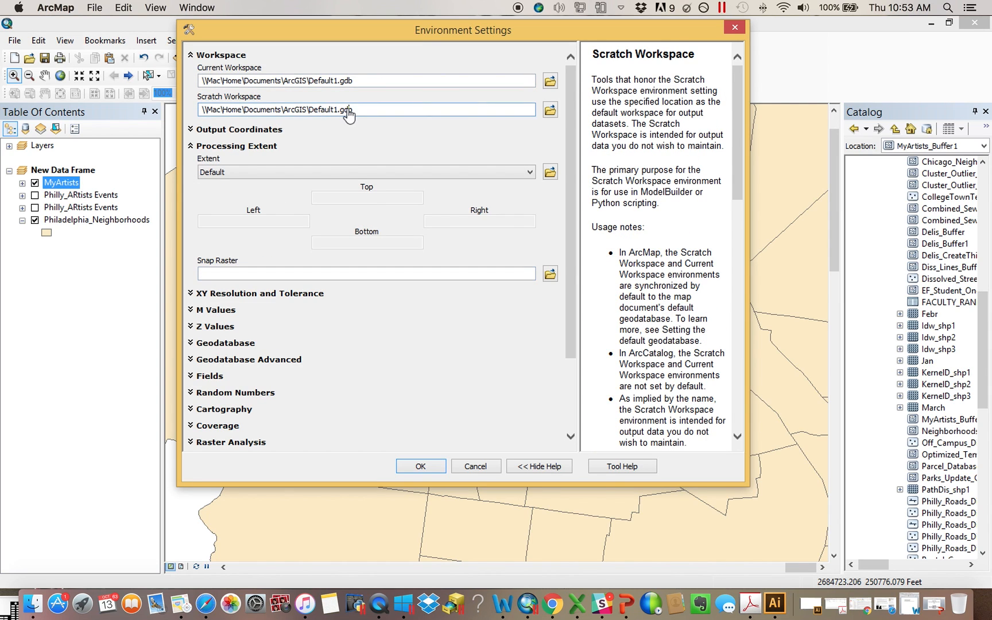
Browse for a scratch workspace and create a new folder named October_13th_Scratch inside the Desktop's CSV_Examples folder
click(550, 110)
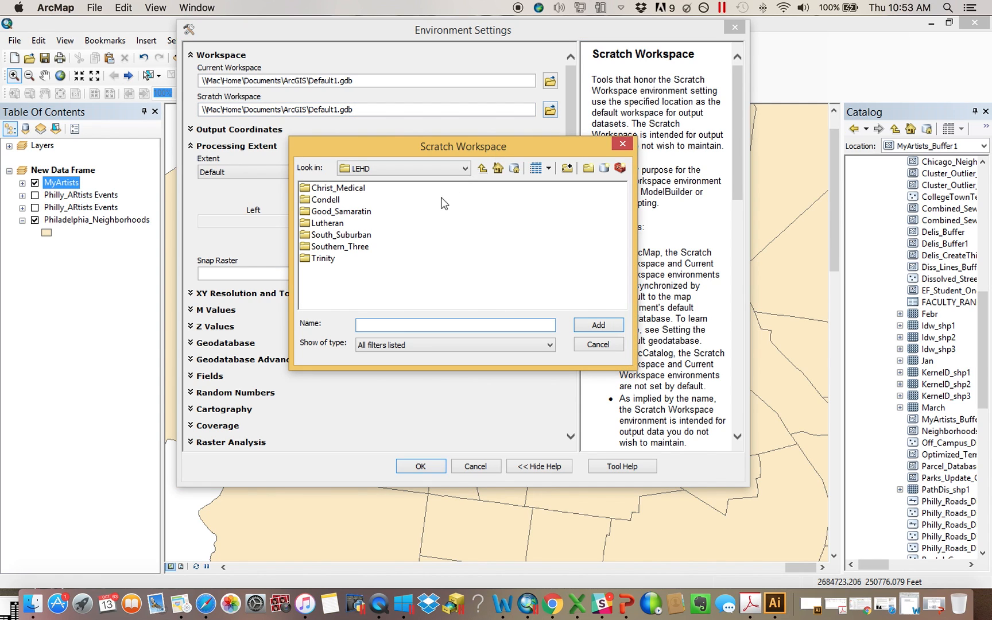
click(465, 168)
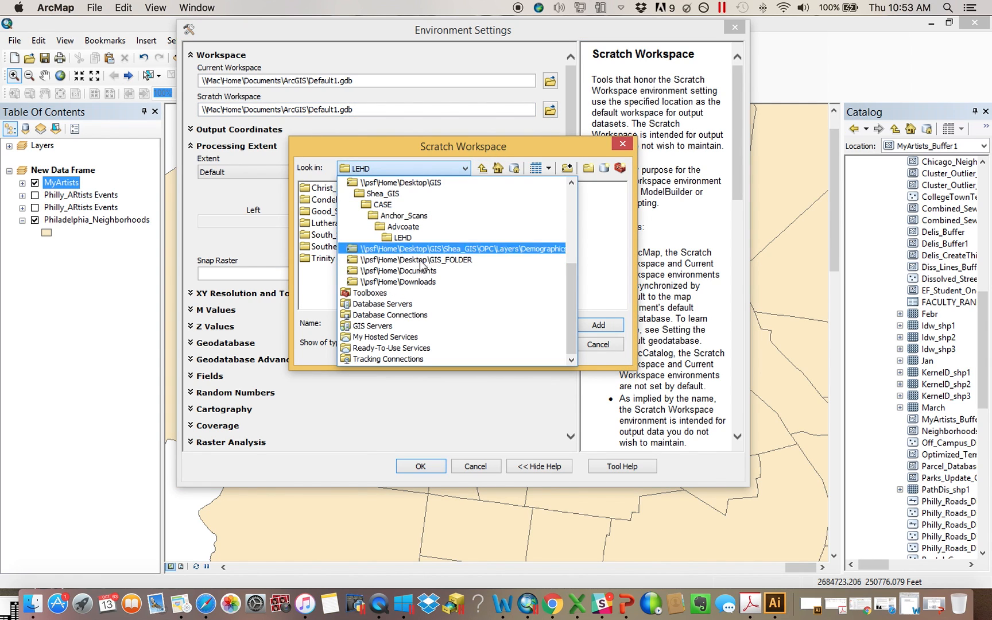
scroll(430, 275, up, 3)
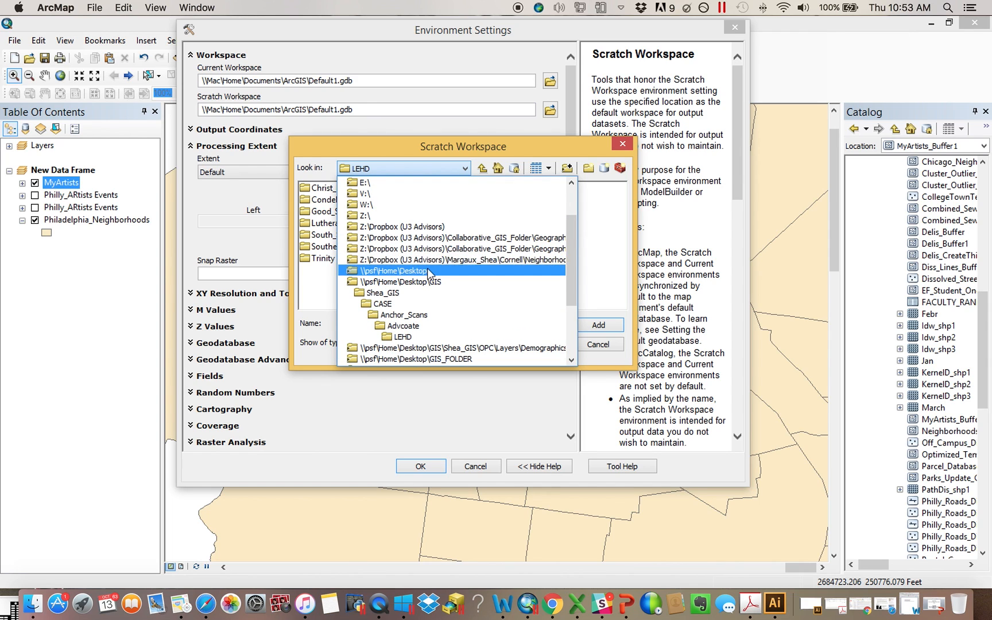
click(429, 271)
double_click(328, 235)
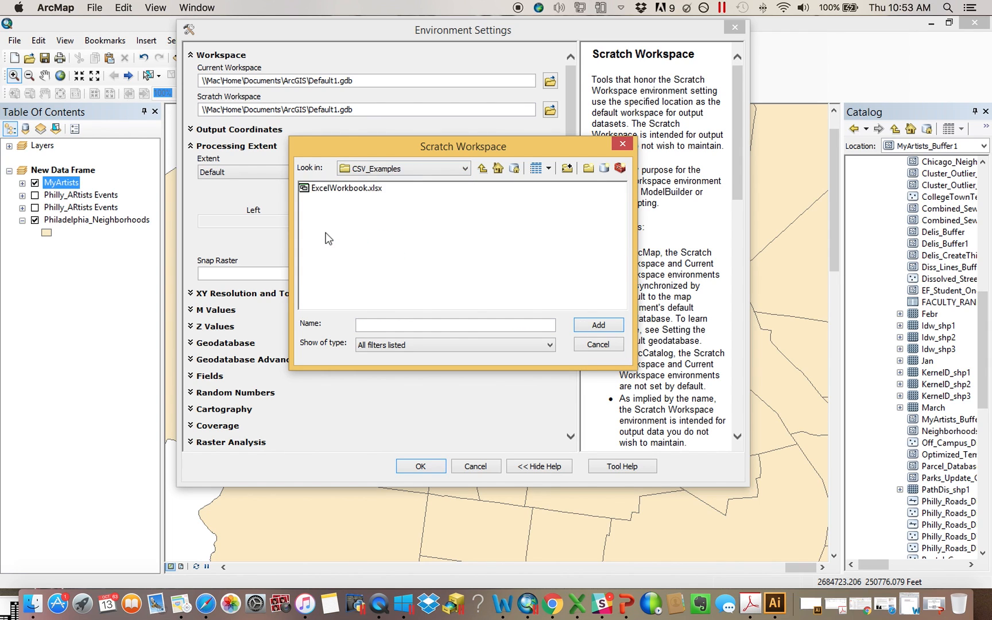
click(483, 169)
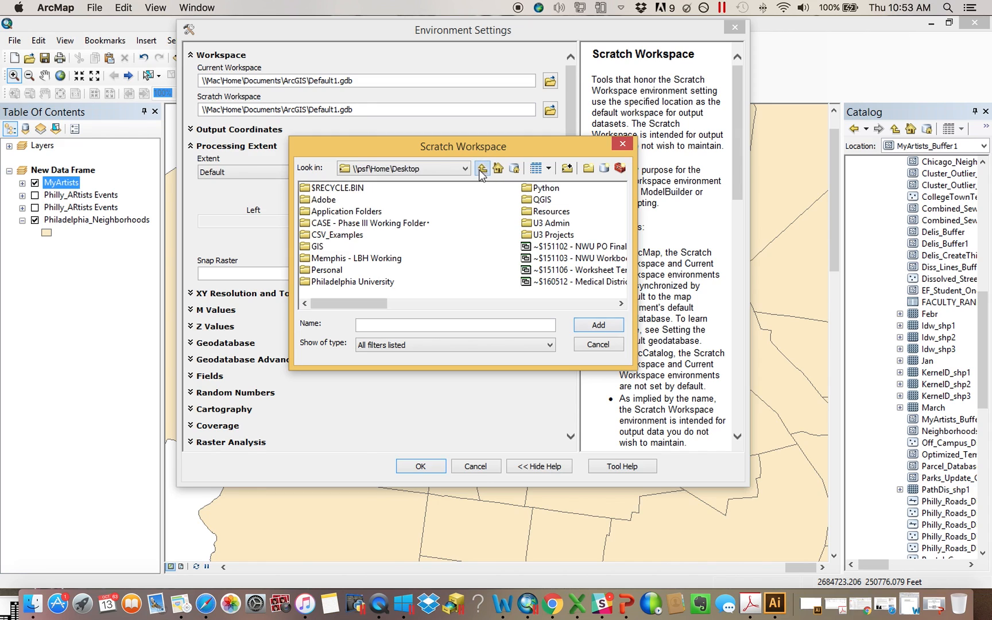
double_click(327, 236)
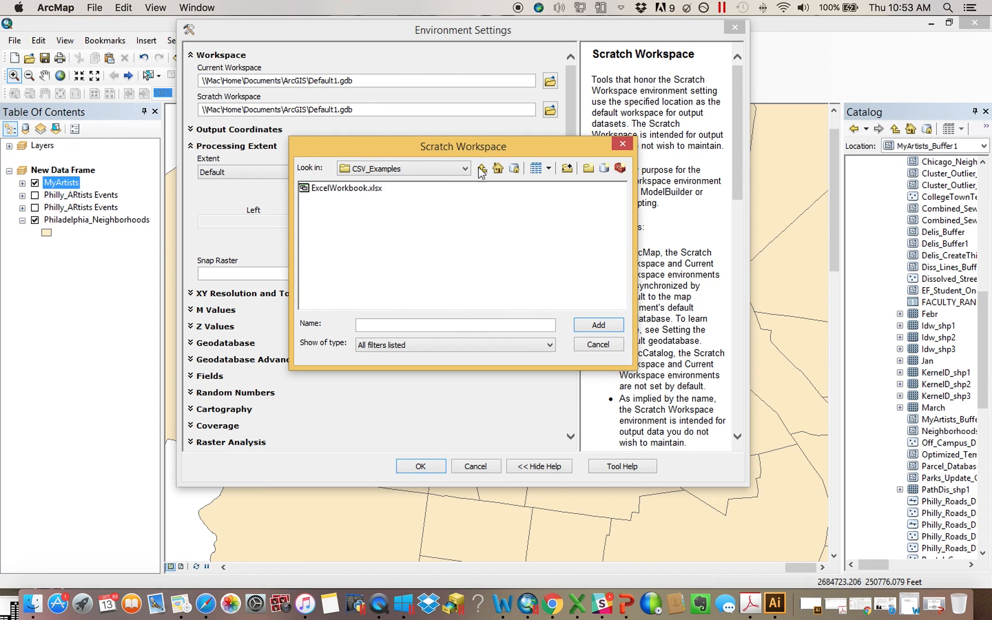
click(589, 168)
text(October)
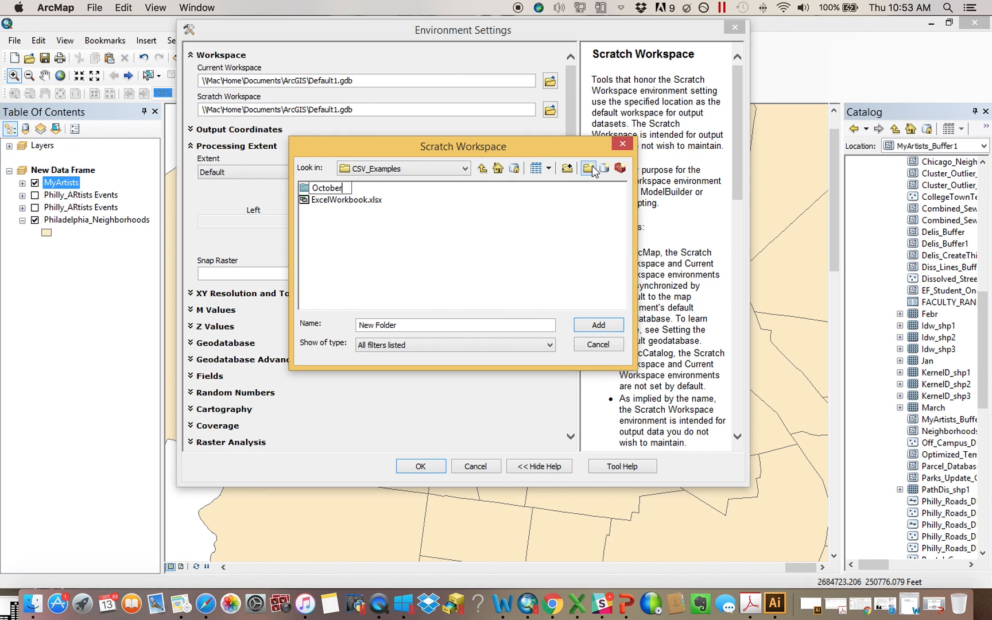
text(_13th_Scratch)
key(Return)
Set the scratch workspace to the October_13th_Scratch folder and apply the environment settings
click(370, 189)
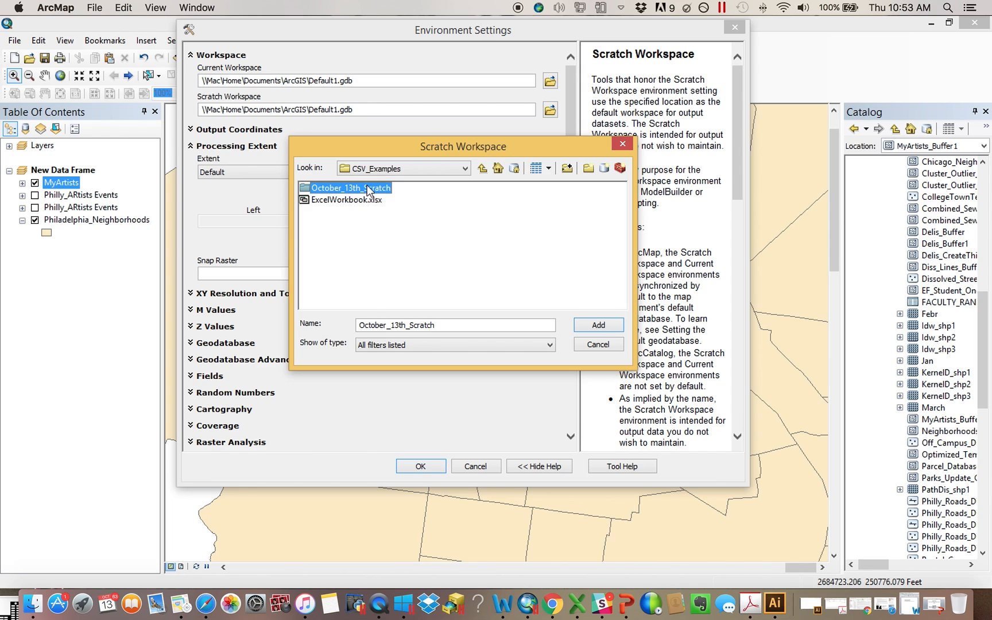
click(597, 325)
click(428, 466)
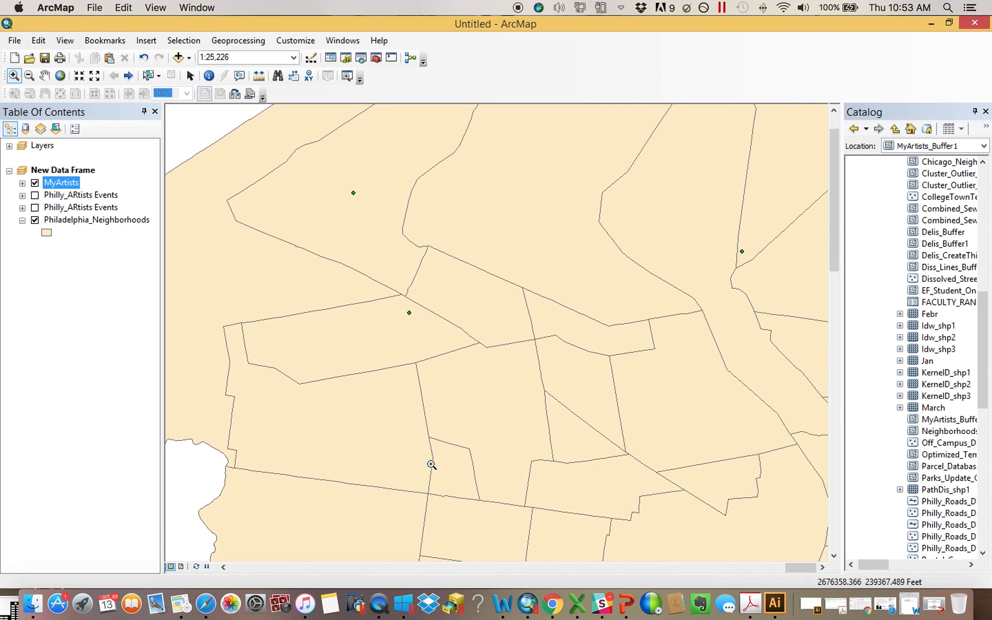
Open the Buffer tool with MyArtists as input features, then cancel it
click(376, 57)
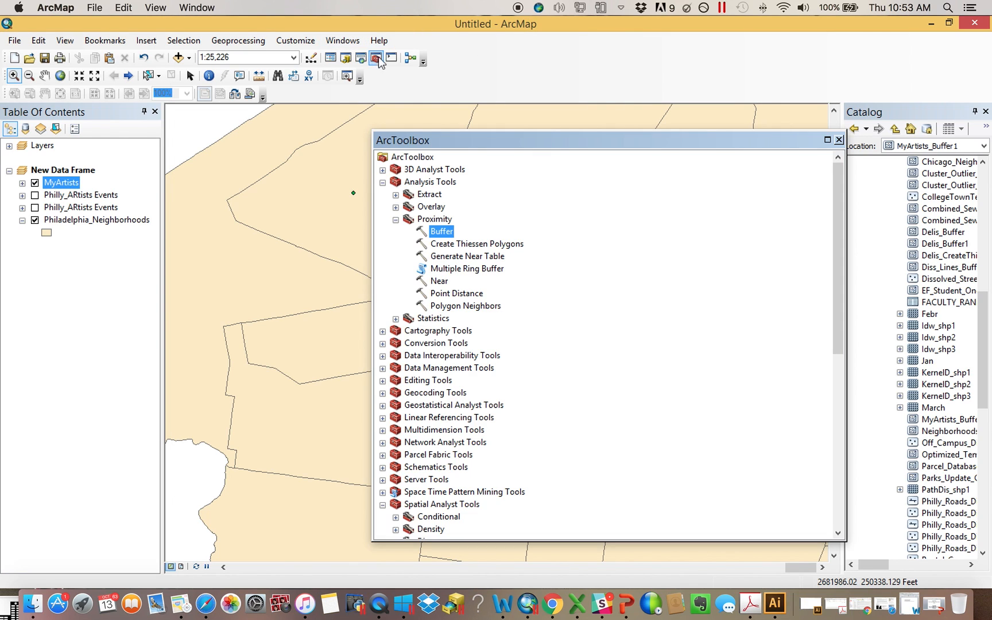
double_click(443, 231)
drag(72, 182, 248, 58)
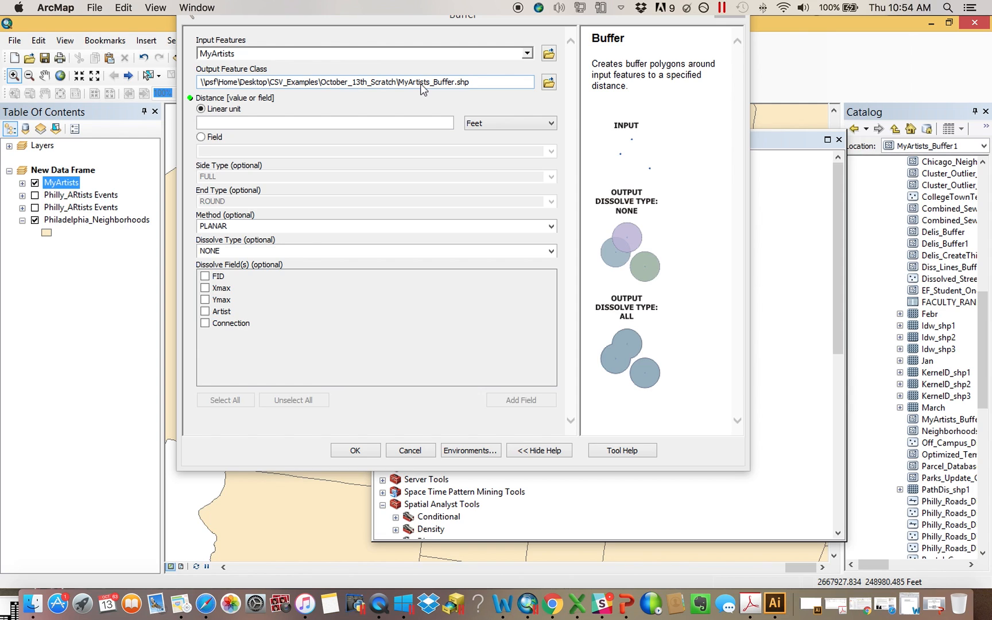
click(420, 450)
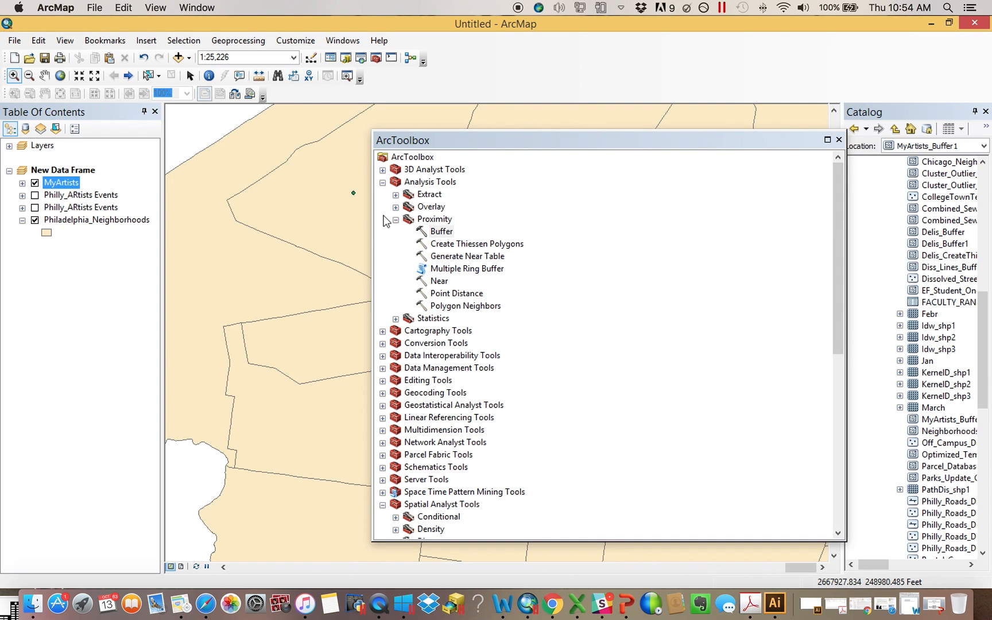
Run the Buffer tool on MyArtists with a 2500-foot linear distance
drag(373, 216, 618, 217)
click(839, 140)
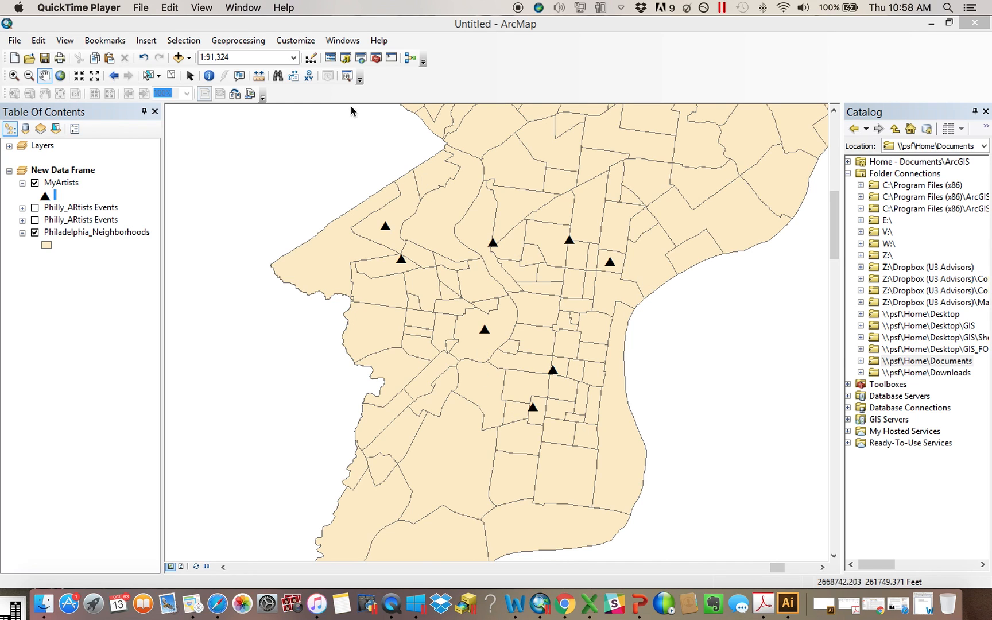
click(377, 58)
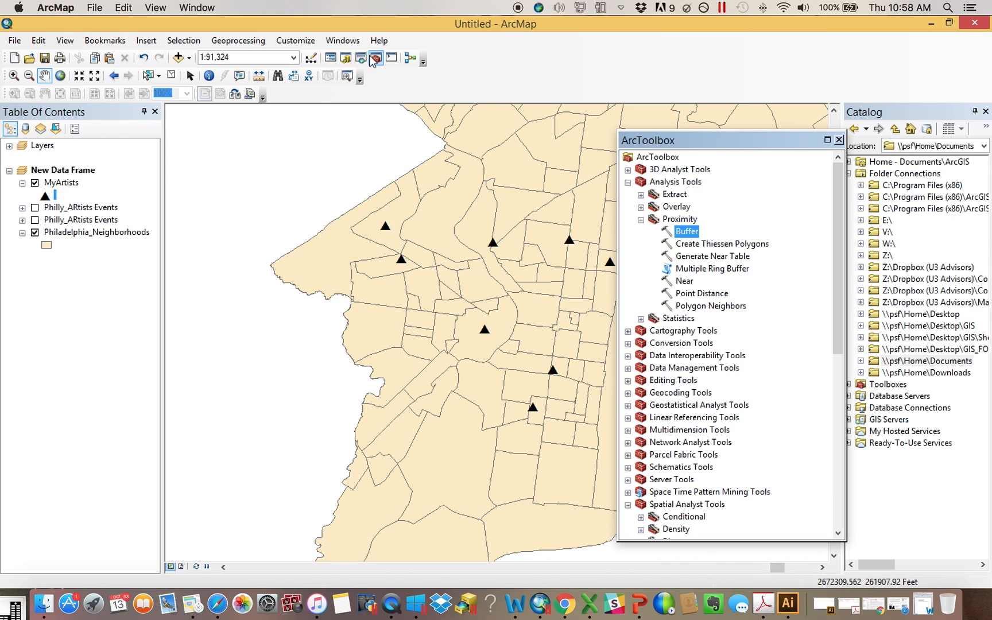
double_click(686, 232)
drag(60, 182, 299, 37)
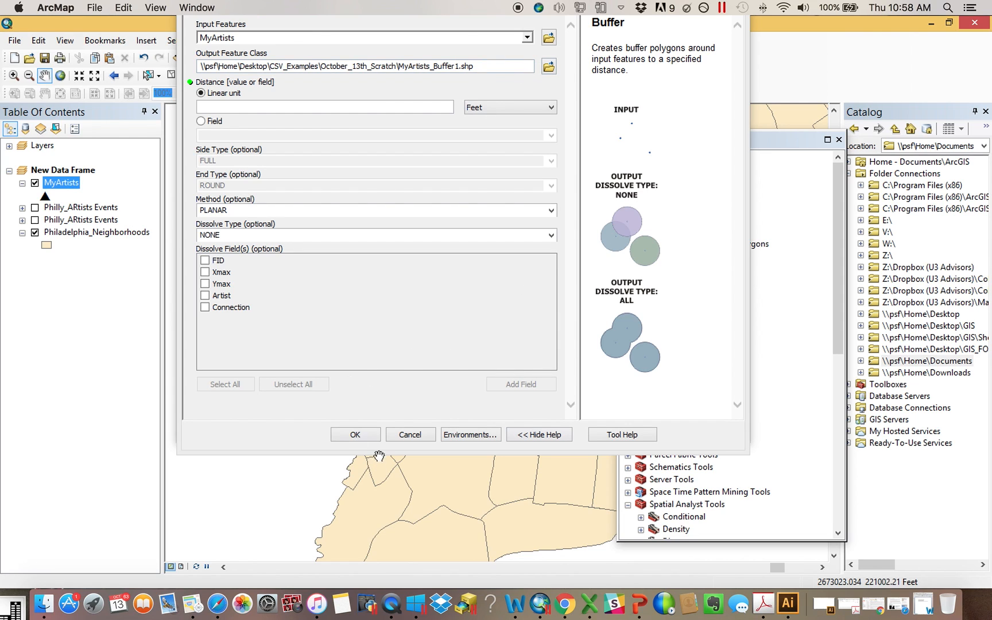
click(399, 106)
text(5000)
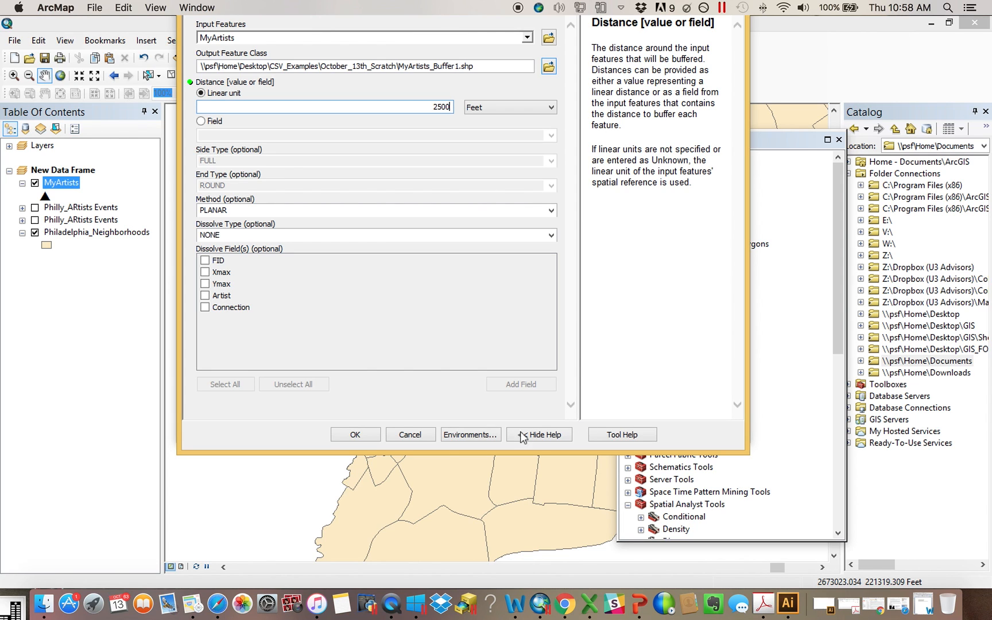
click(371, 438)
click(823, 253)
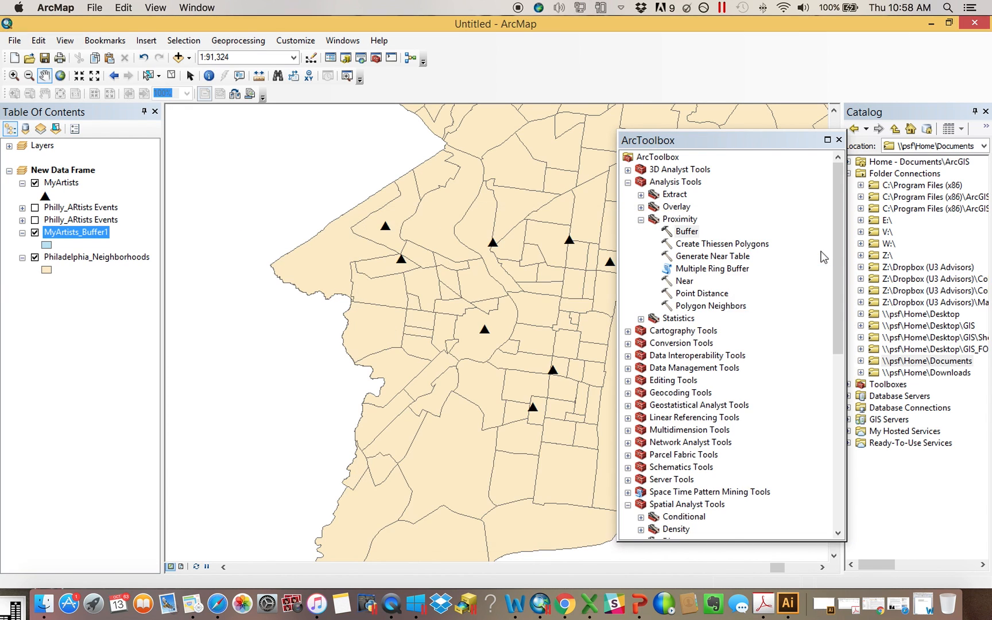
Dock ArcToolbox into the Catalog pane and move the MyArtists_Buffer1 layer to the top of the table of contents
drag(709, 146, 939, 191)
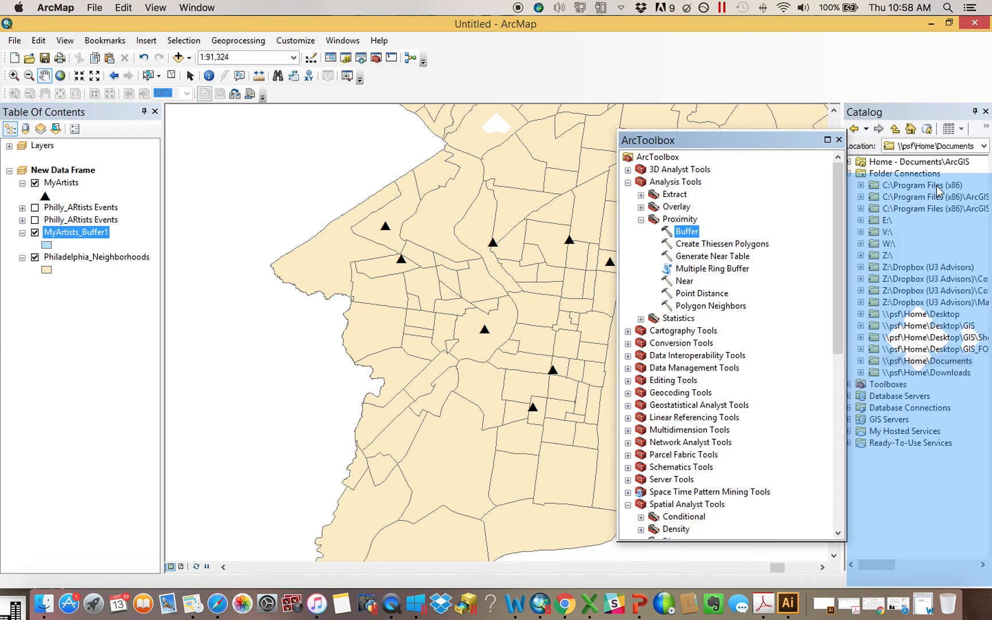
drag(60, 236, 72, 175)
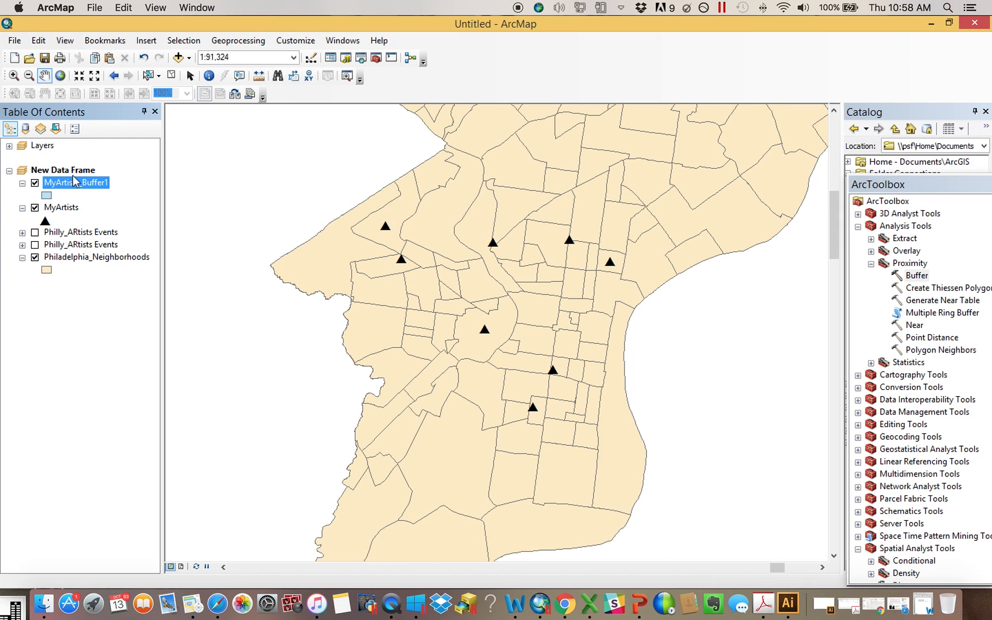
Buffer MyArtists again by 2500 feet into the October_13th_Scratch folder and close the completion dialog
double_click(917, 275)
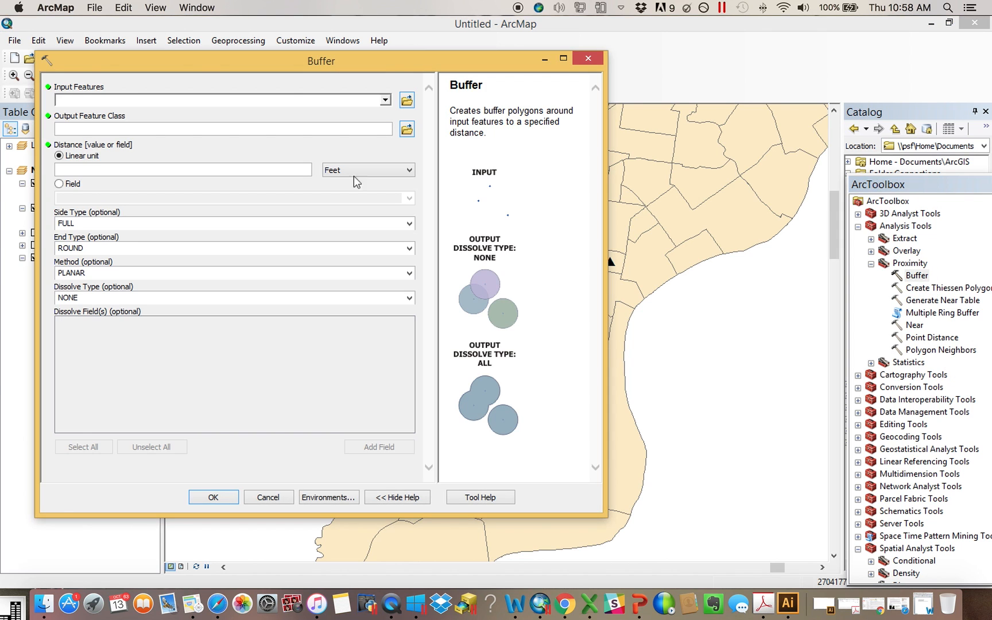
drag(182, 65, 486, 117)
drag(69, 208, 450, 154)
click(468, 224)
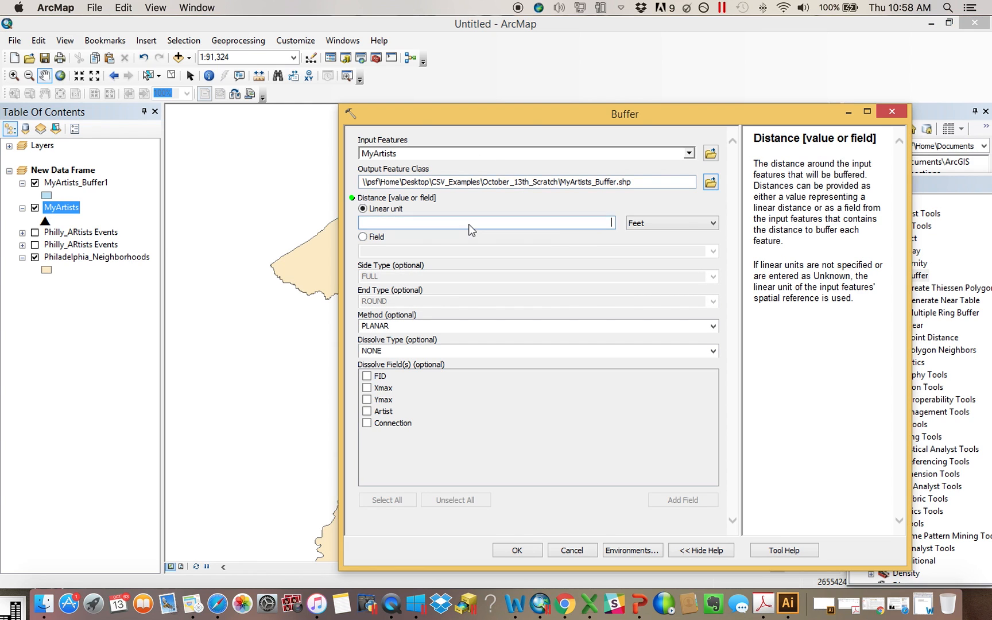
text(2500)
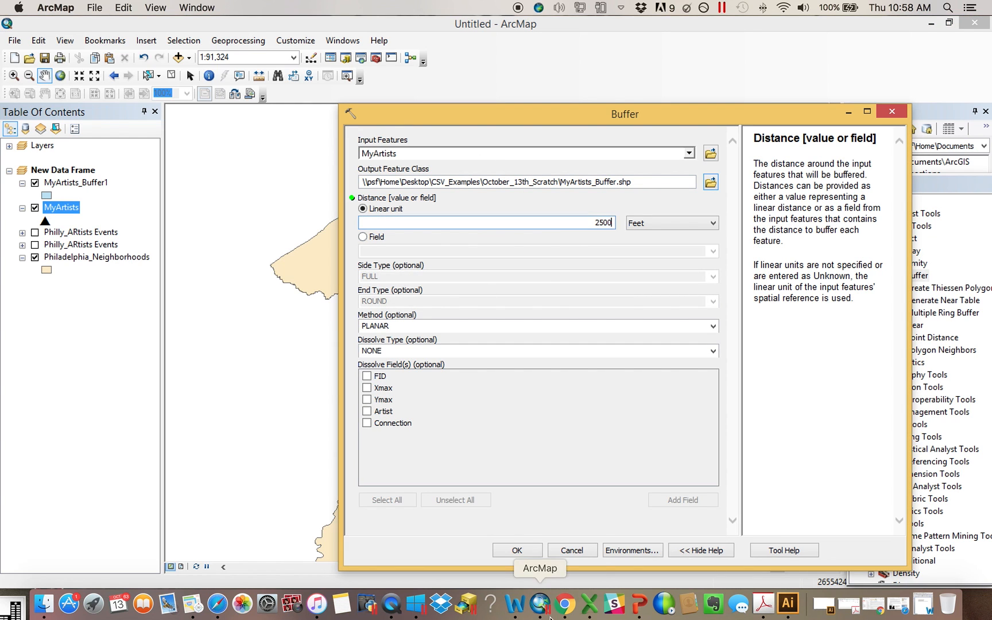
click(518, 551)
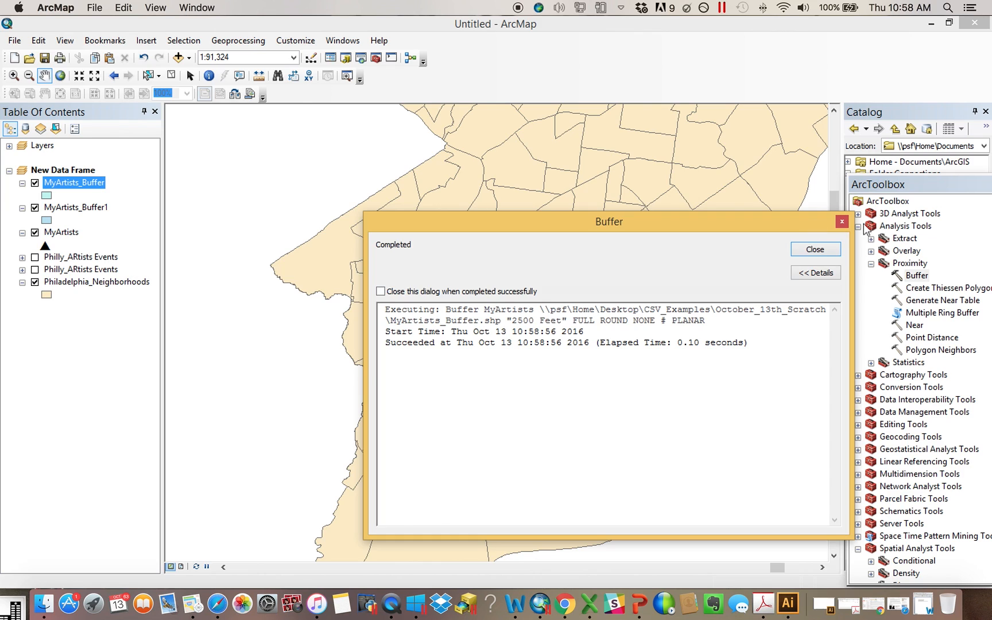
click(815, 249)
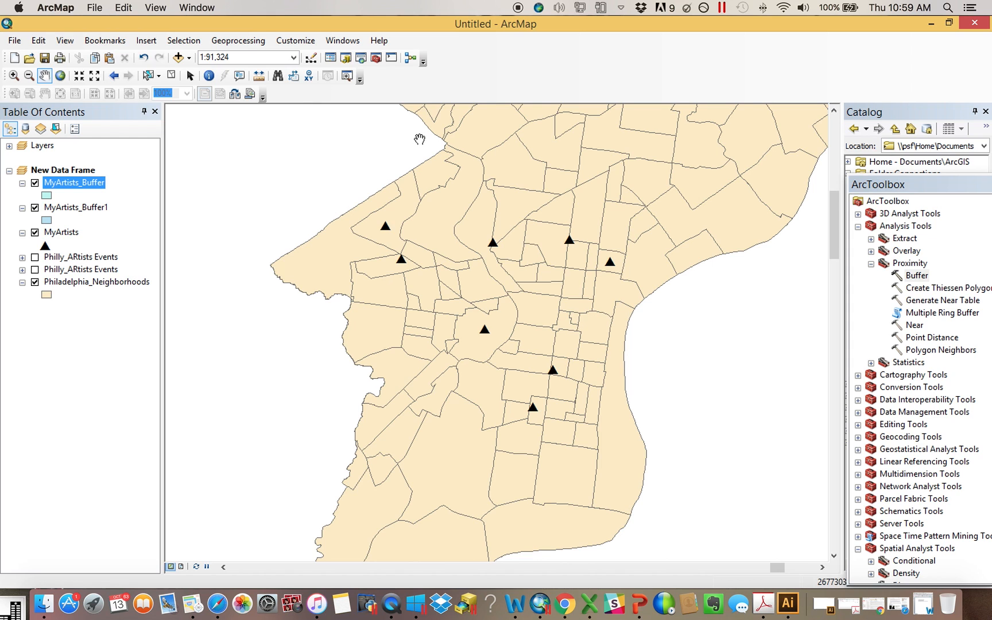
Pan the map and open the MyArtists attribute table to inspect the artist records
drag(421, 123, 429, 282)
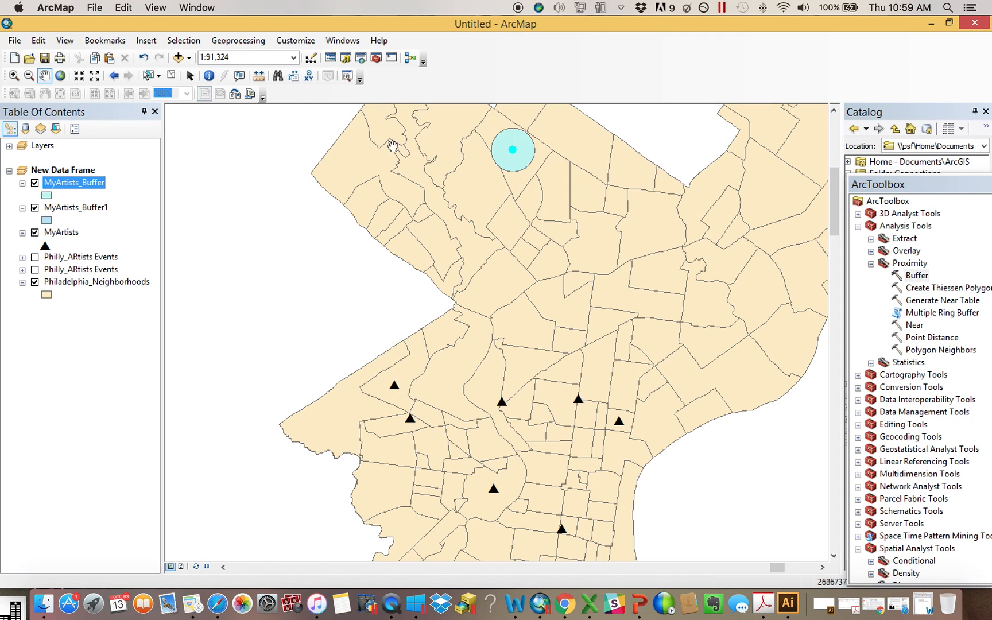
right_click(71, 233)
click(184, 281)
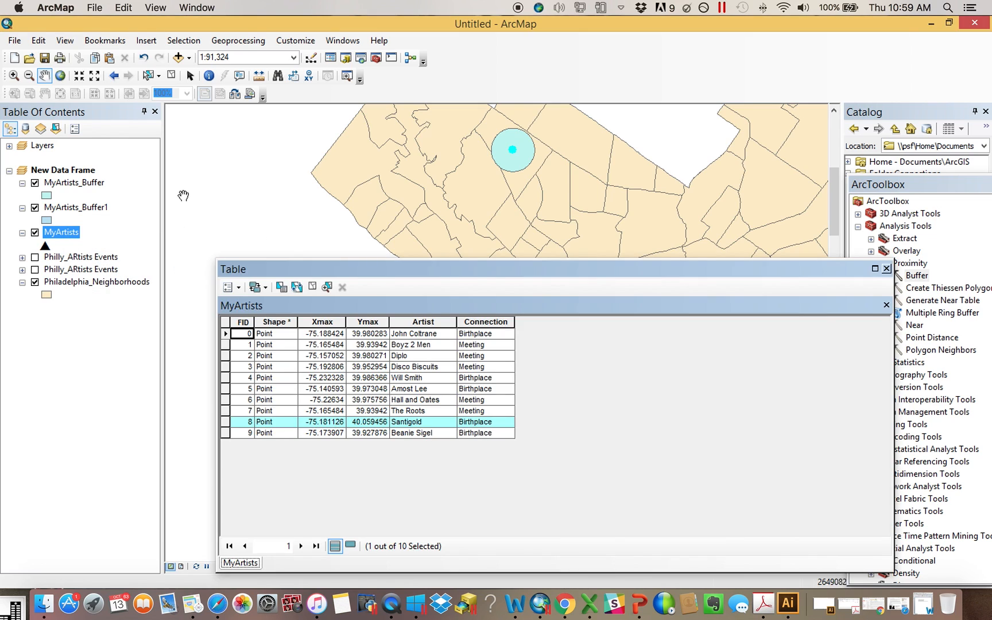
click(886, 268)
Toggle the visibility of the MyArtists_Buffer and MyArtists_Buffer1 layers to compare them
click(34, 183)
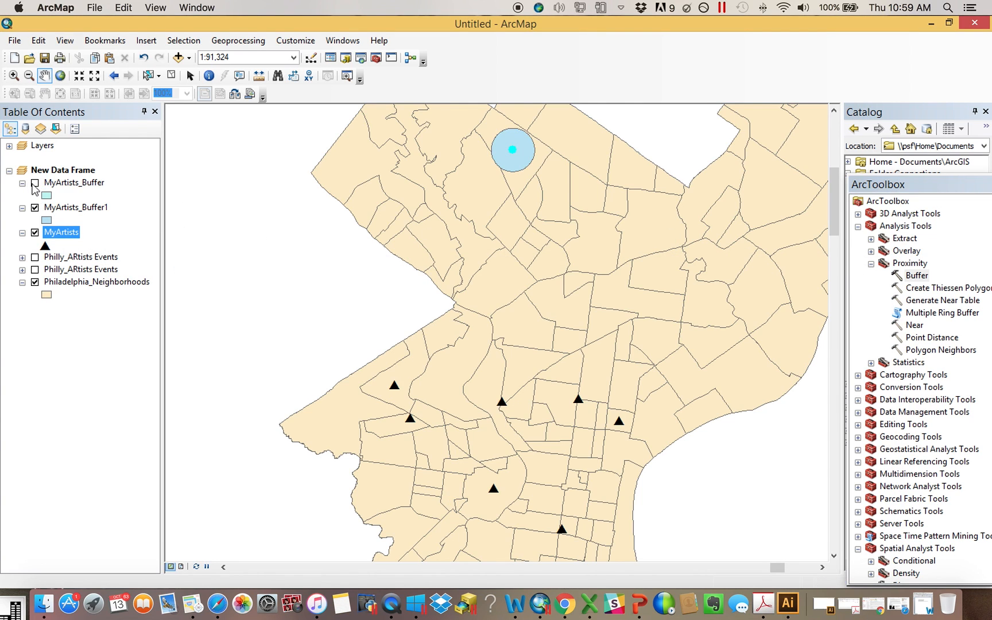
click(34, 208)
click(34, 208)
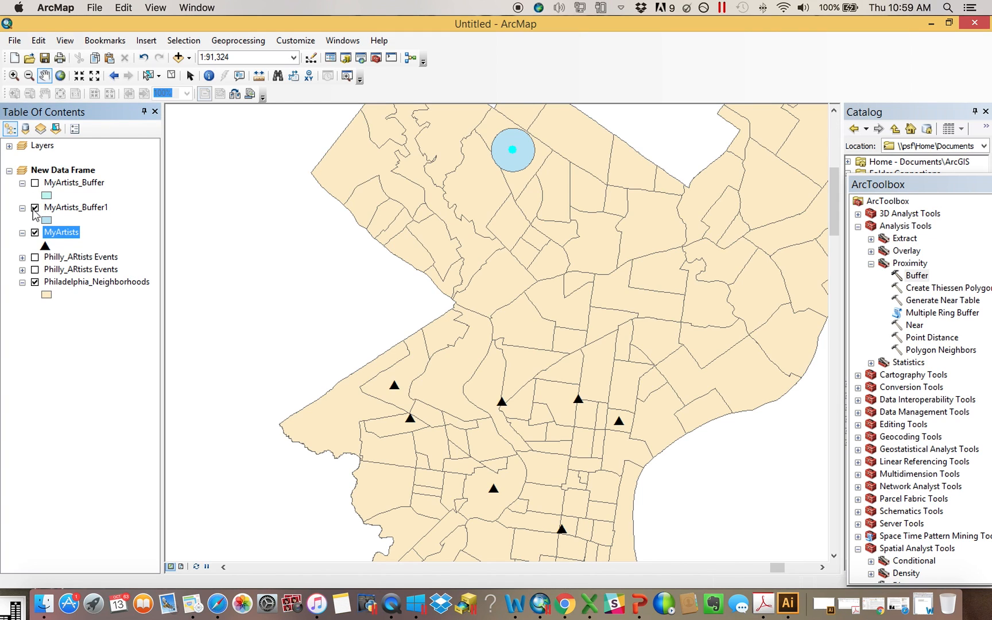
click(35, 184)
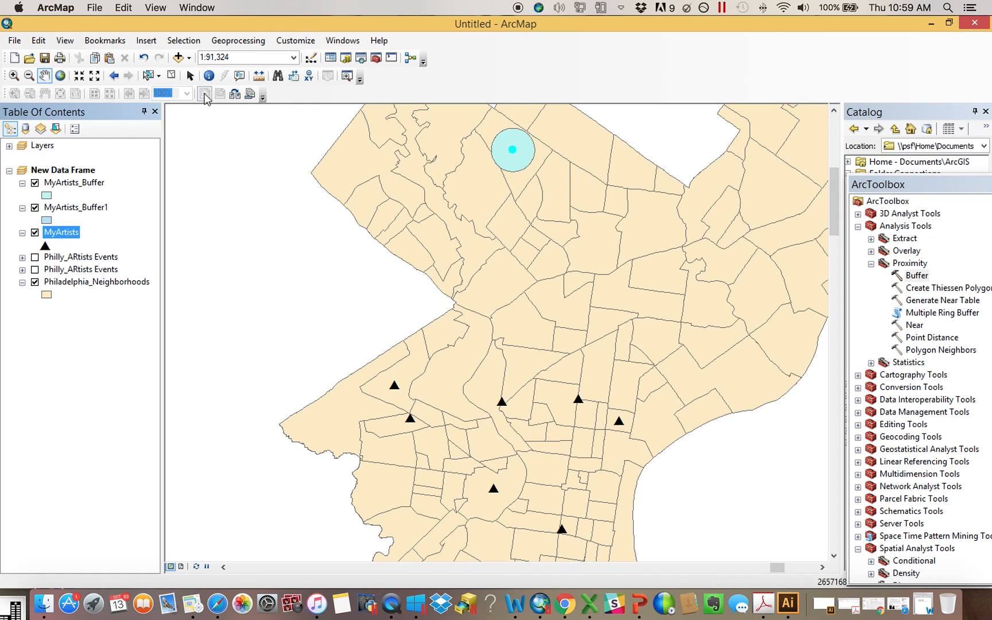
Review the MyArtists attribute table again, then clear the selected features
right_click(67, 239)
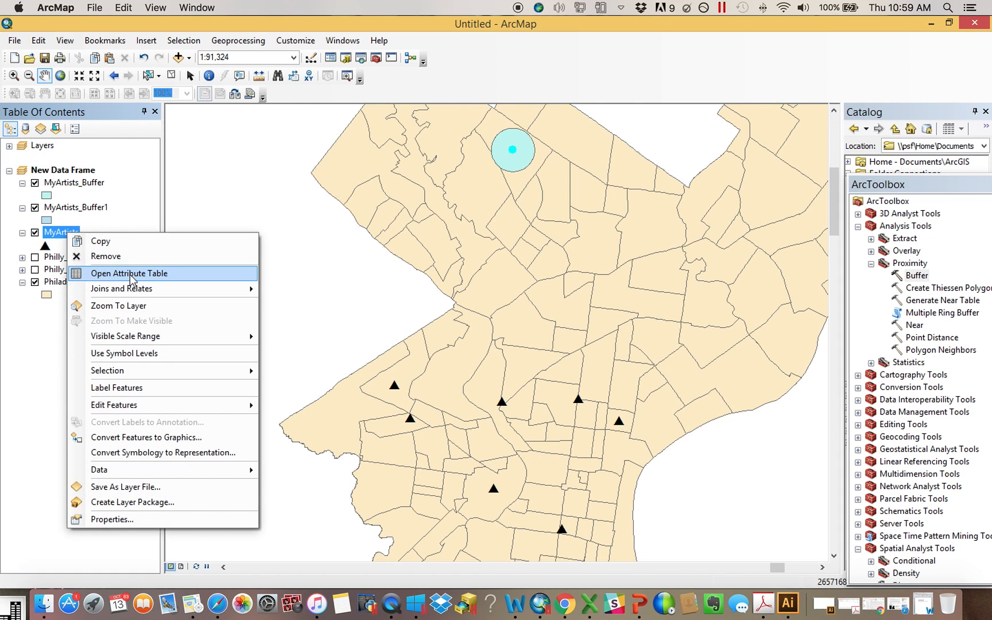
click(131, 274)
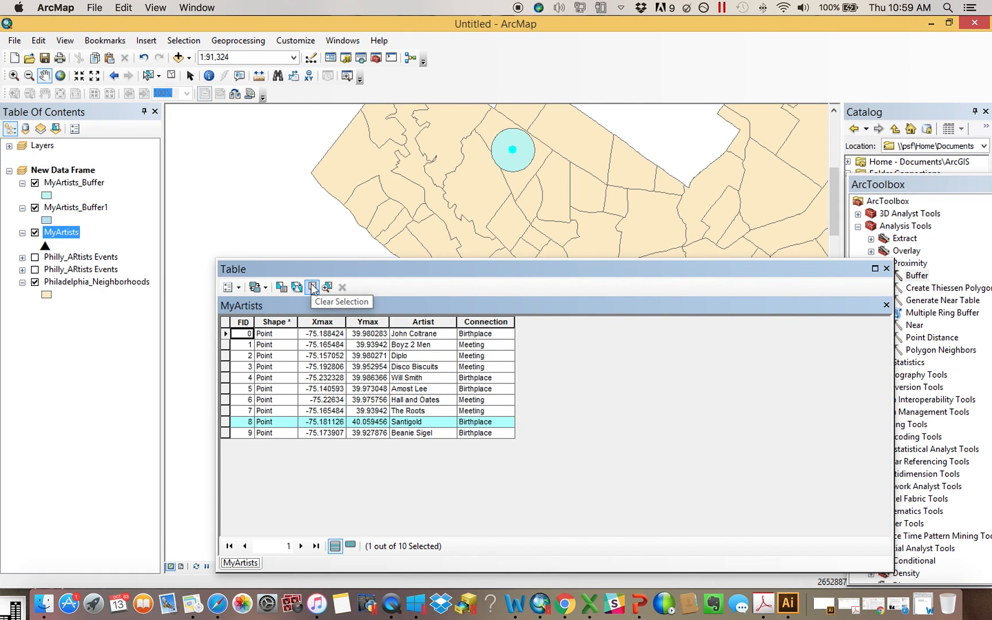
click(887, 268)
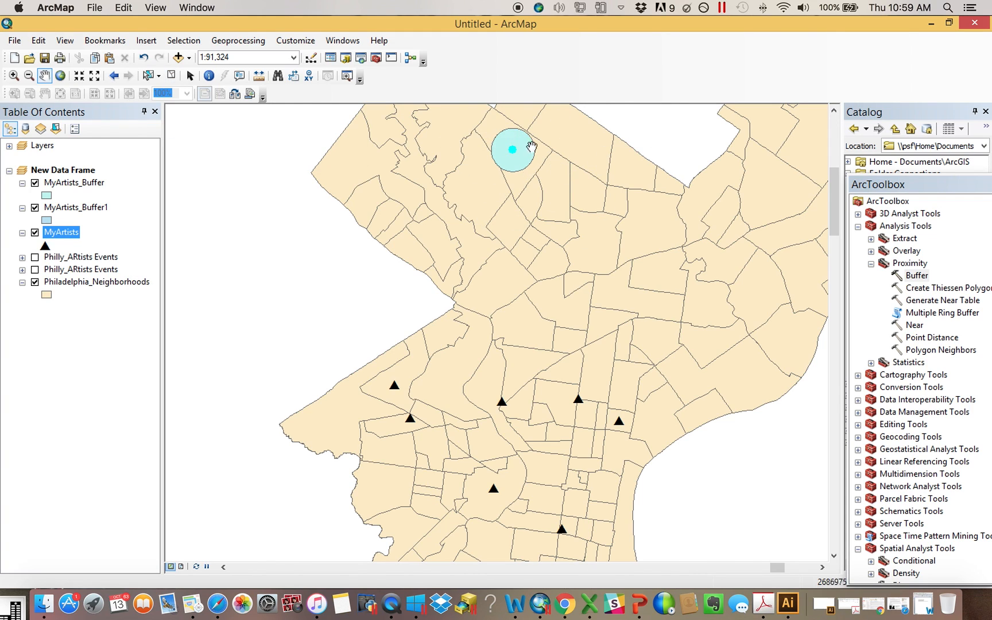
click(171, 78)
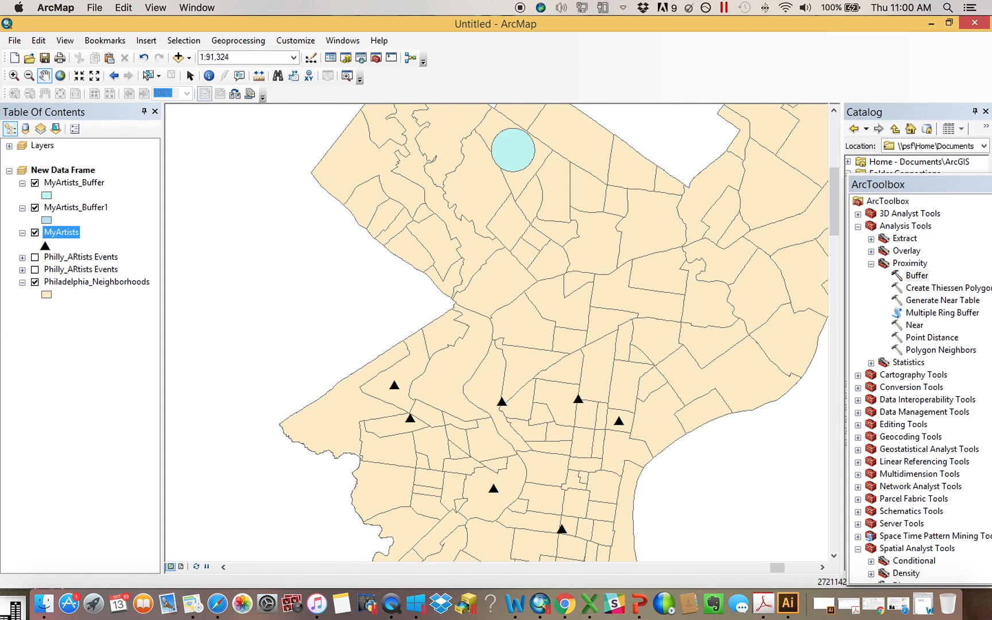
Run Buffer on MyArtists with a 2500-foot distance and close the completion dialog
double_click(917, 276)
drag(71, 235, 472, 139)
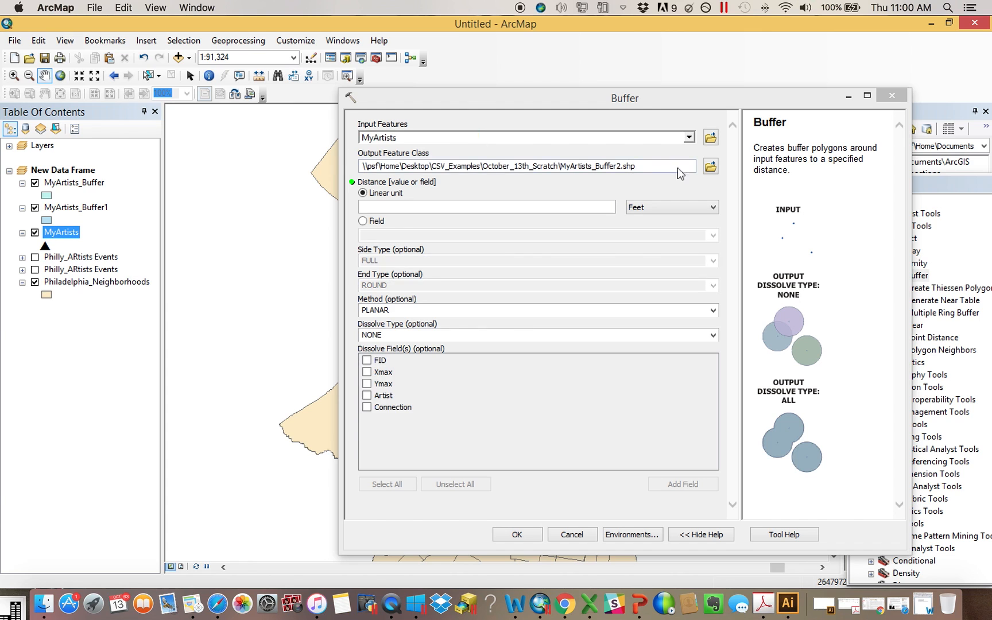
click(512, 208)
text(2500)
key(Return)
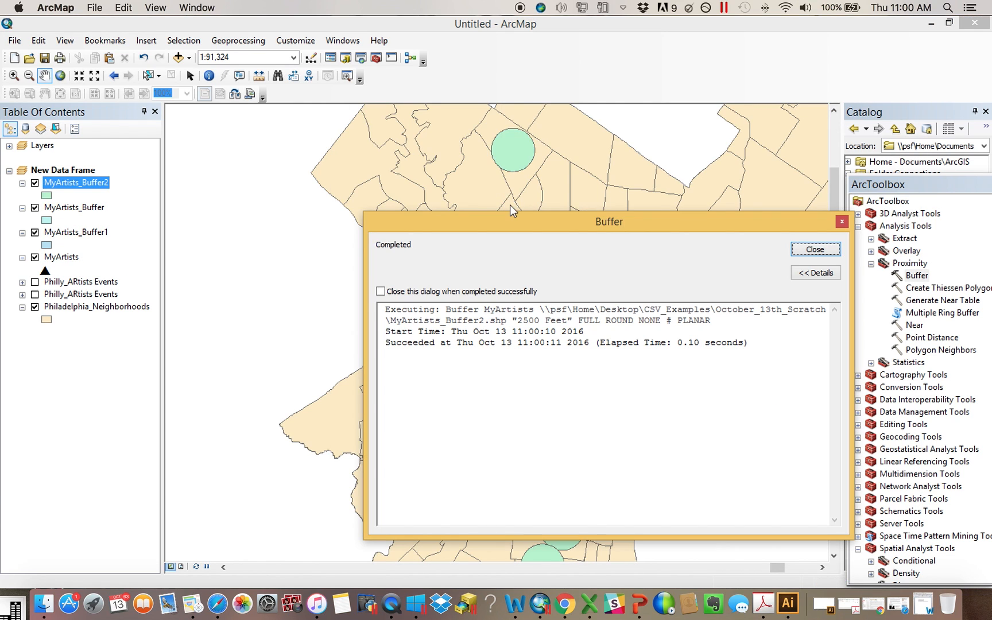
click(816, 249)
drag(678, 393, 659, 300)
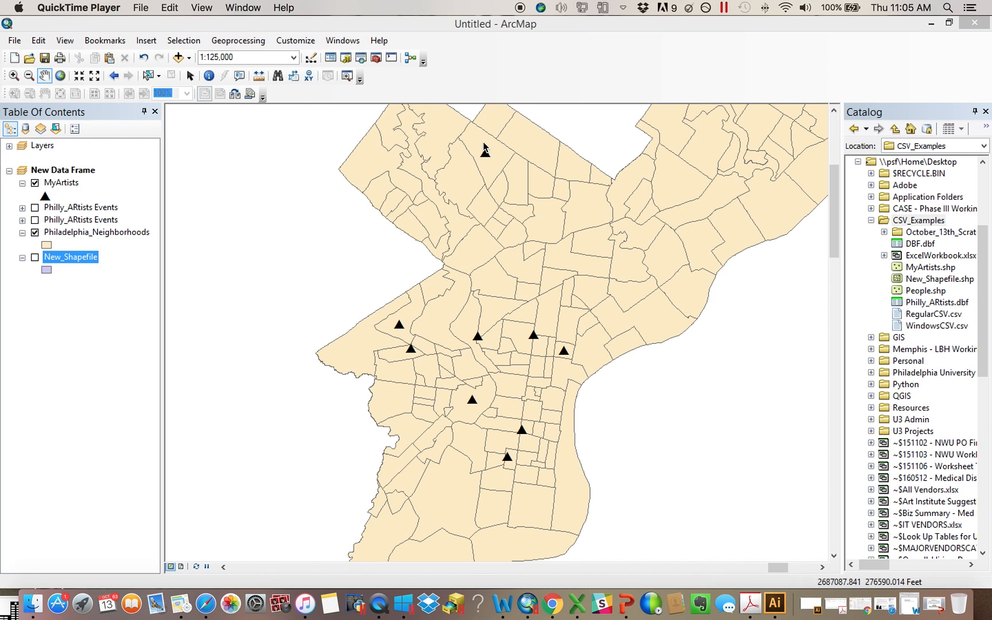
Buffer MyArtists by 2500 feet from the reopened ArcToolbox, then close the result dialog and ArcToolbox
click(376, 58)
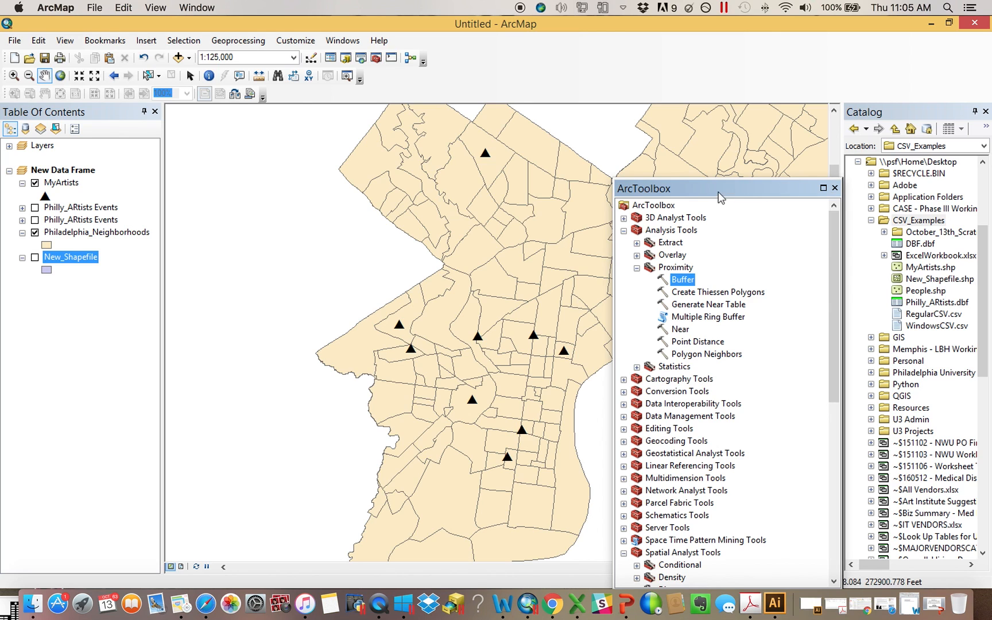
drag(724, 193, 808, 151)
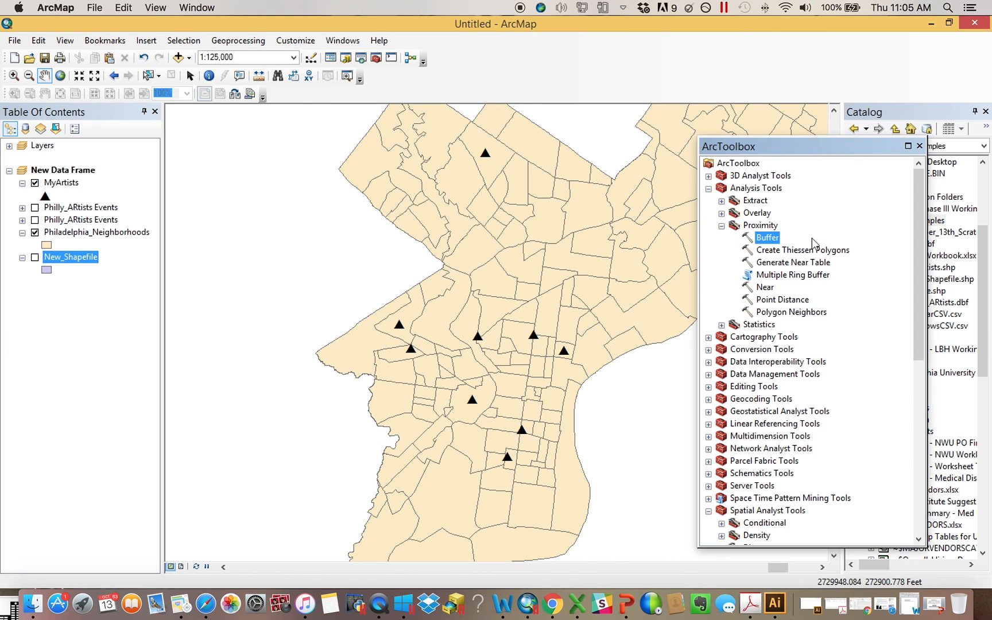
double_click(770, 240)
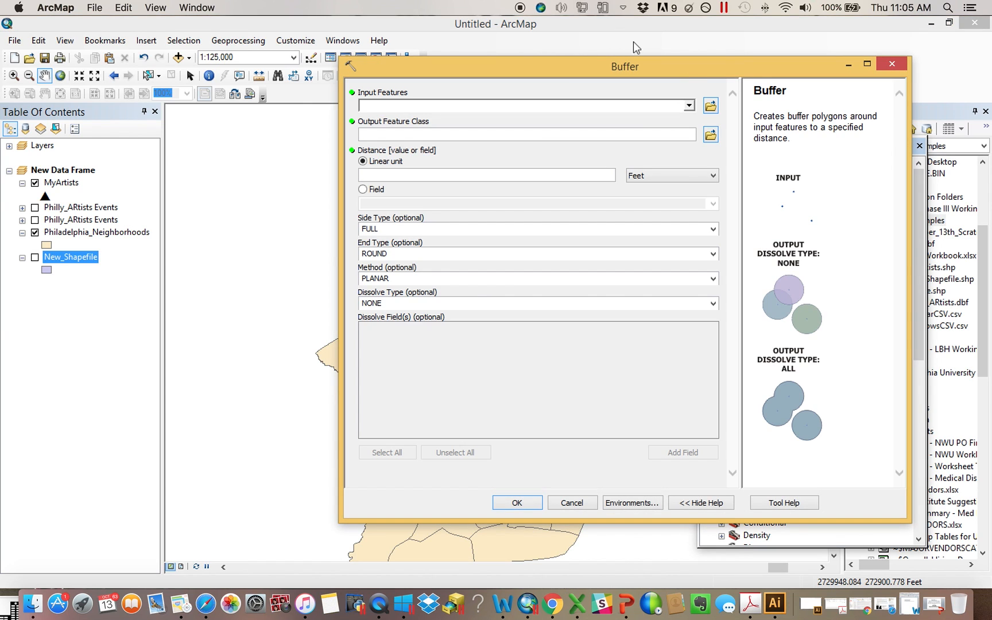
drag(67, 187, 415, 107)
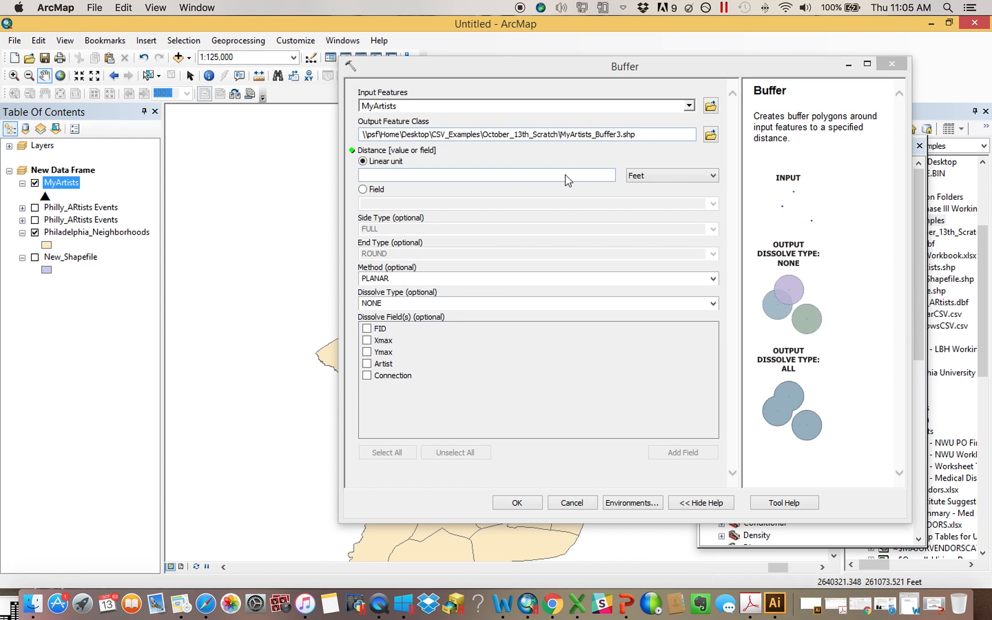
click(567, 180)
text(2500)
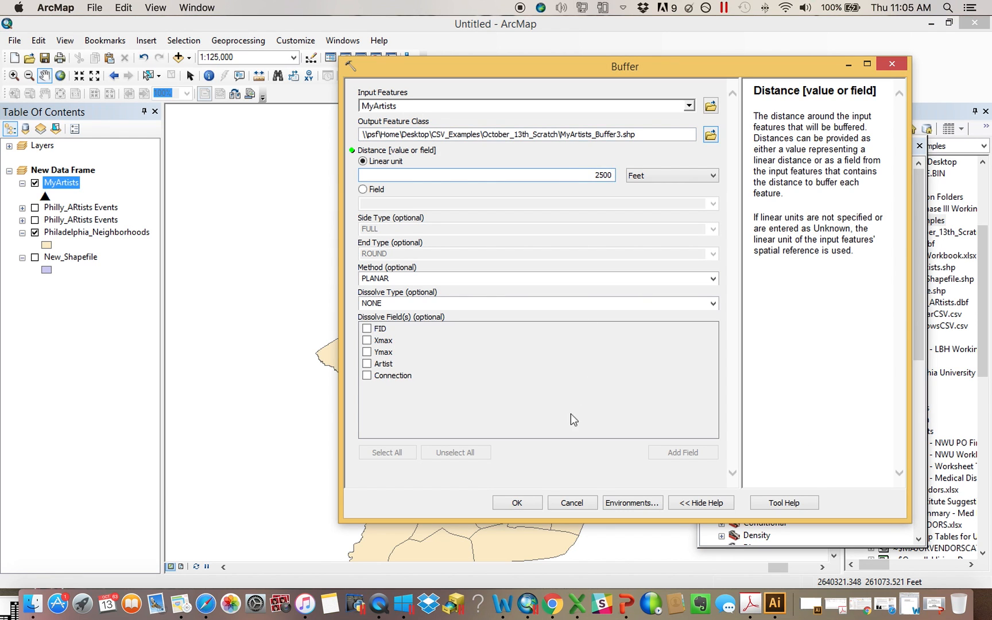
click(515, 504)
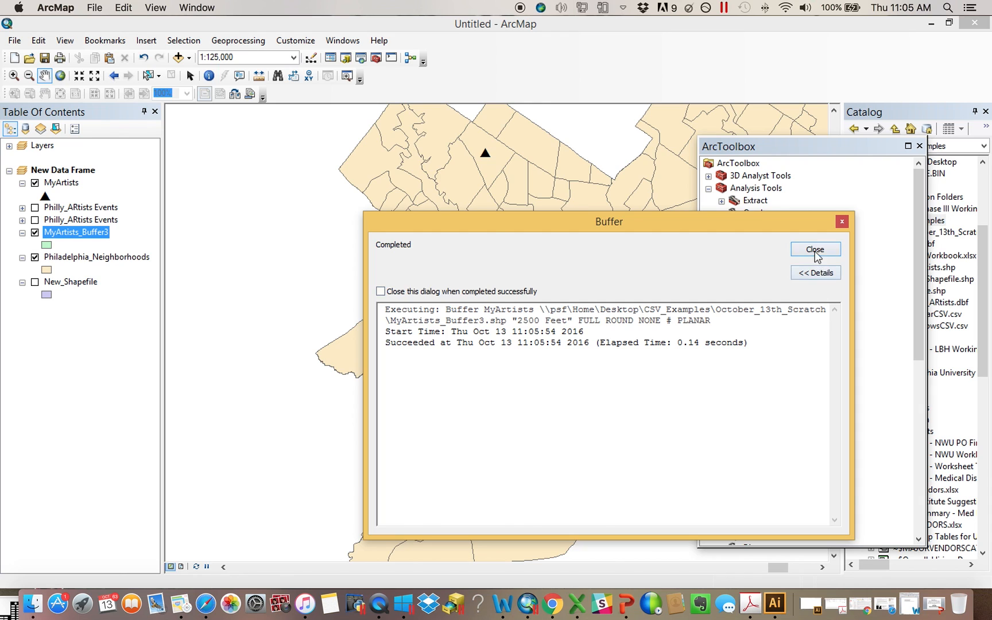
click(816, 251)
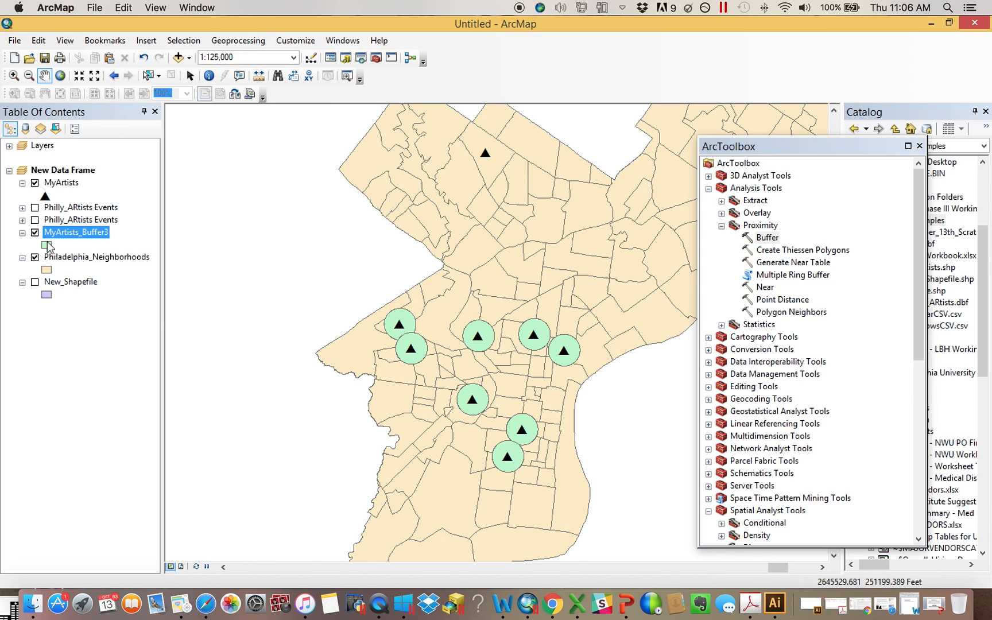
click(920, 145)
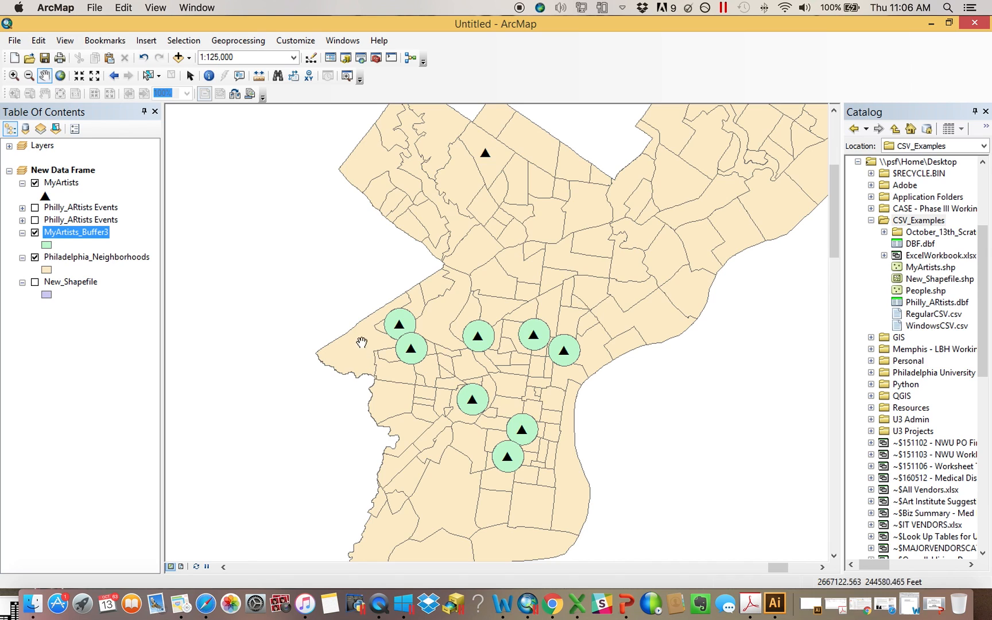
Move New_Shapefile above MyArtists_Buffer3 and give its symbol no fill color and a red outline
click(70, 282)
drag(81, 247, 89, 228)
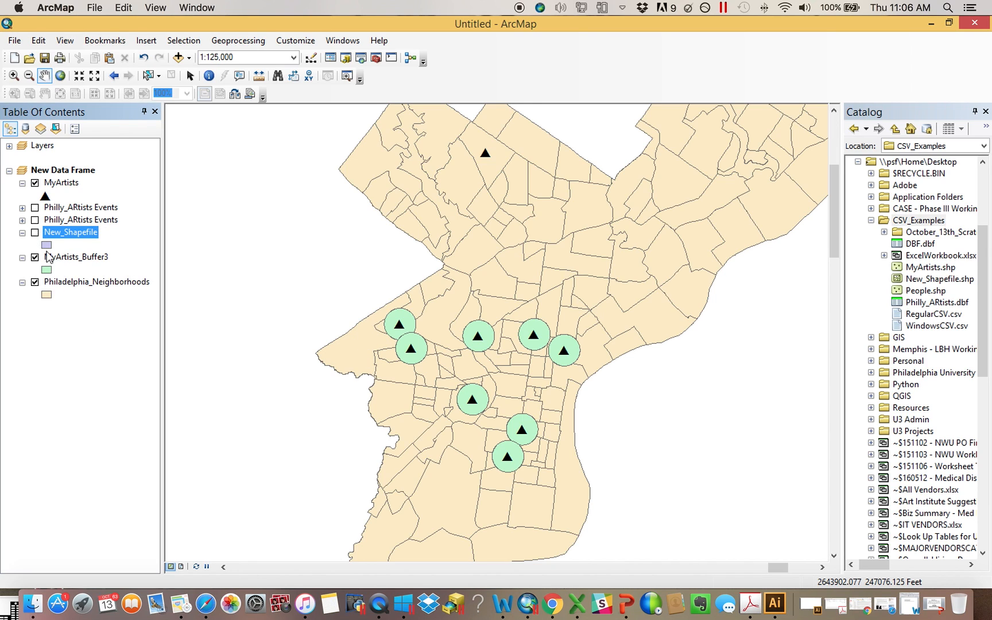
click(47, 245)
click(603, 227)
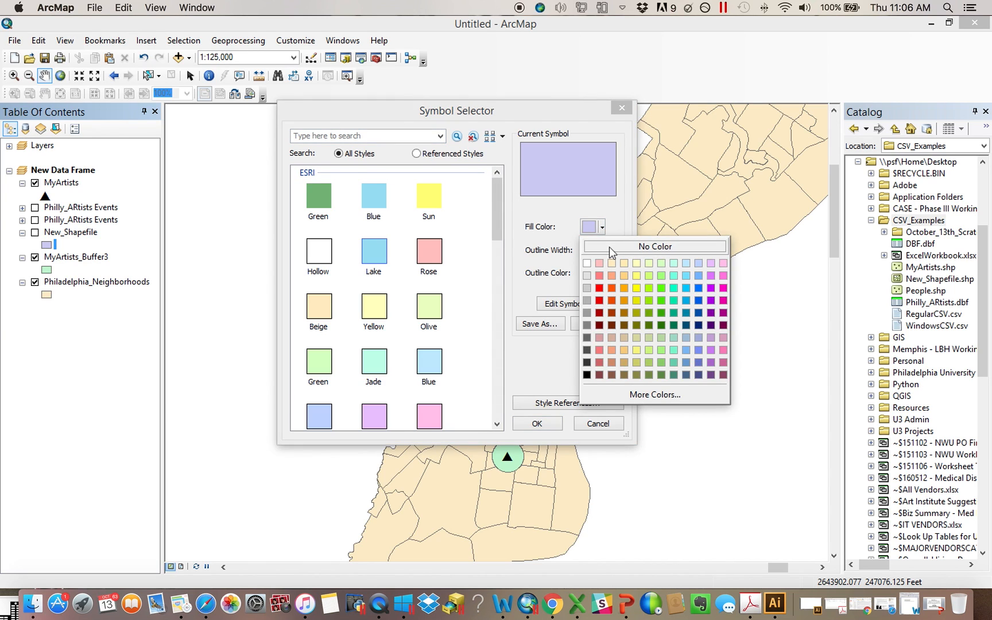
click(610, 248)
click(598, 275)
click(605, 345)
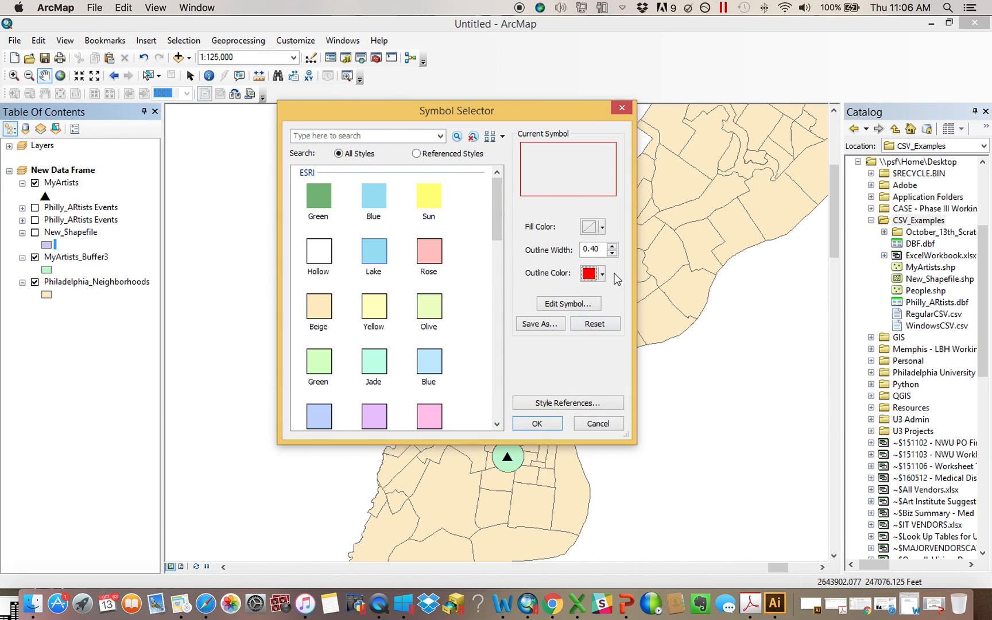
Set the New_Shapefile outline width to 2, apply the symbol, and turn the layer on
double_click(603, 249)
text(2)
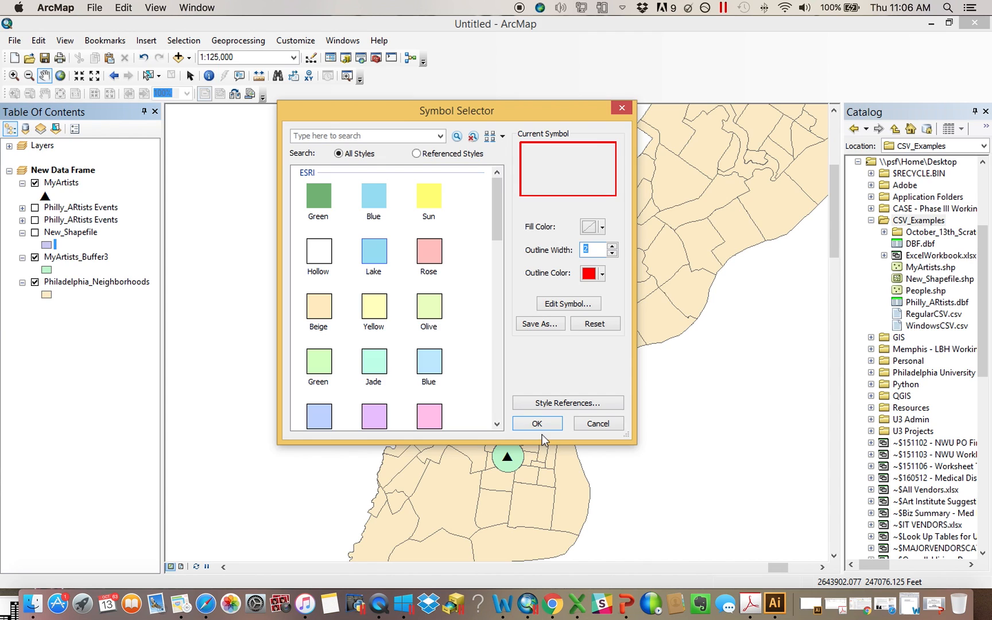
click(554, 427)
click(35, 232)
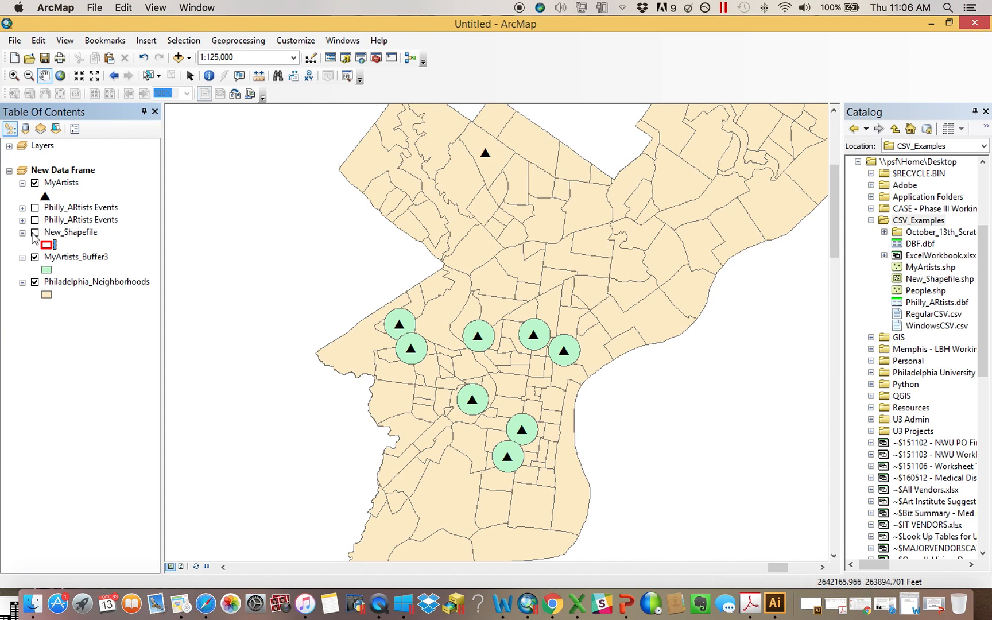
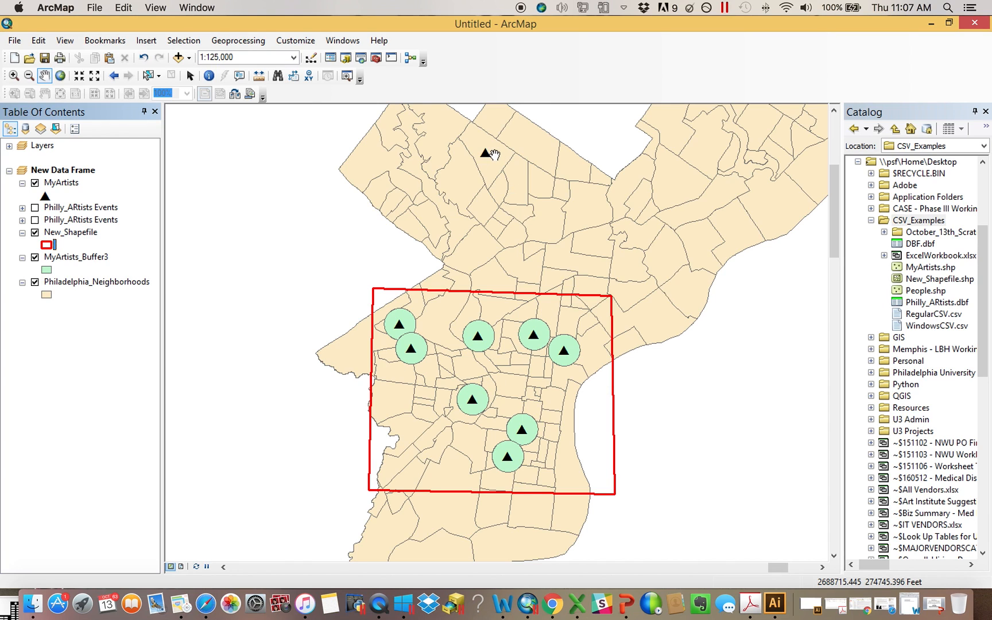
Reset the geoprocessing environment's processing extent to Default
click(239, 44)
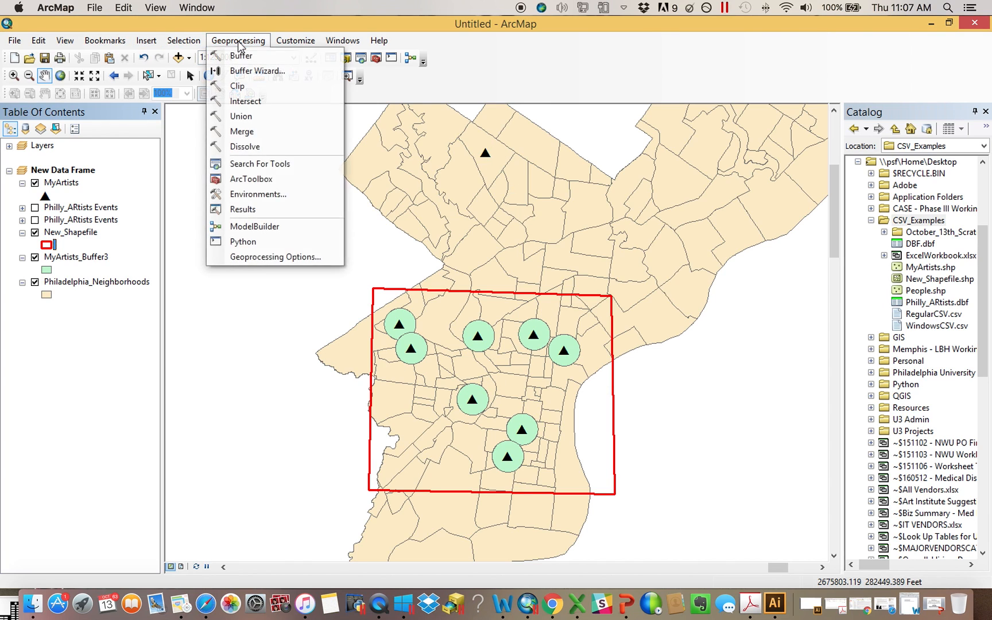
click(268, 197)
click(353, 109)
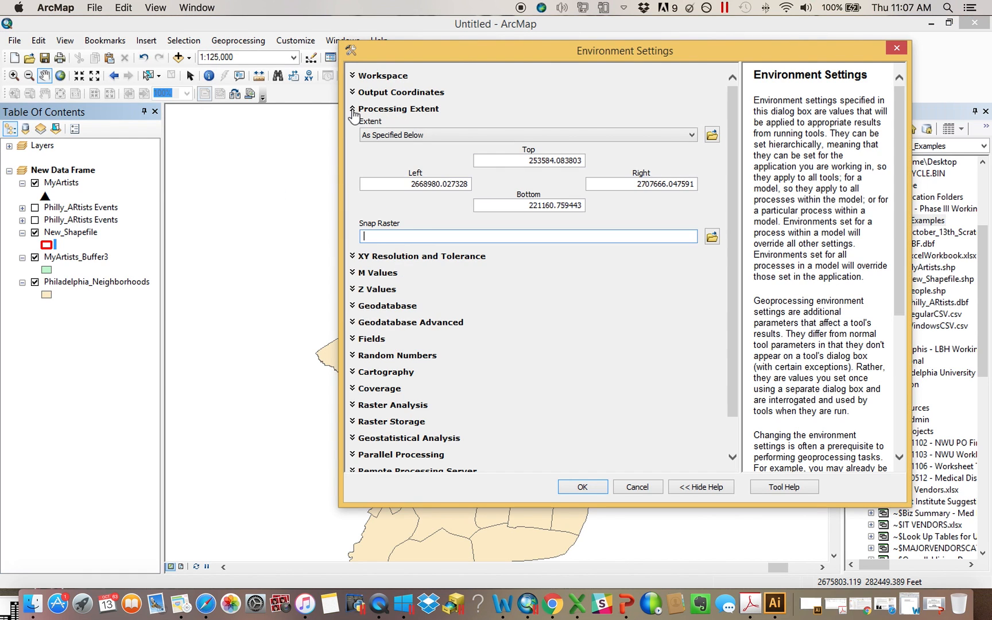
click(425, 137)
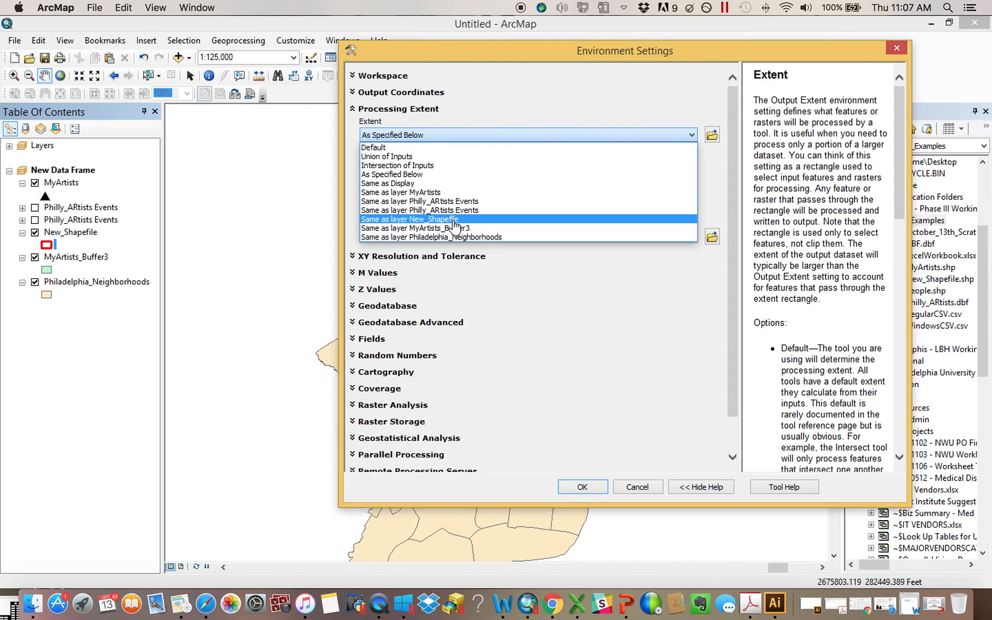
click(402, 147)
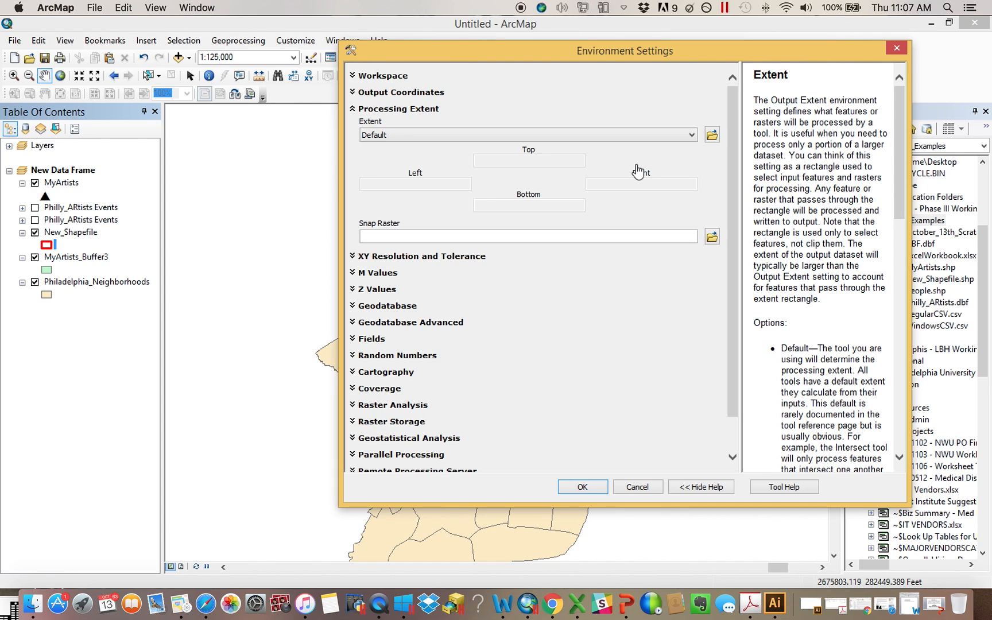
click(582, 487)
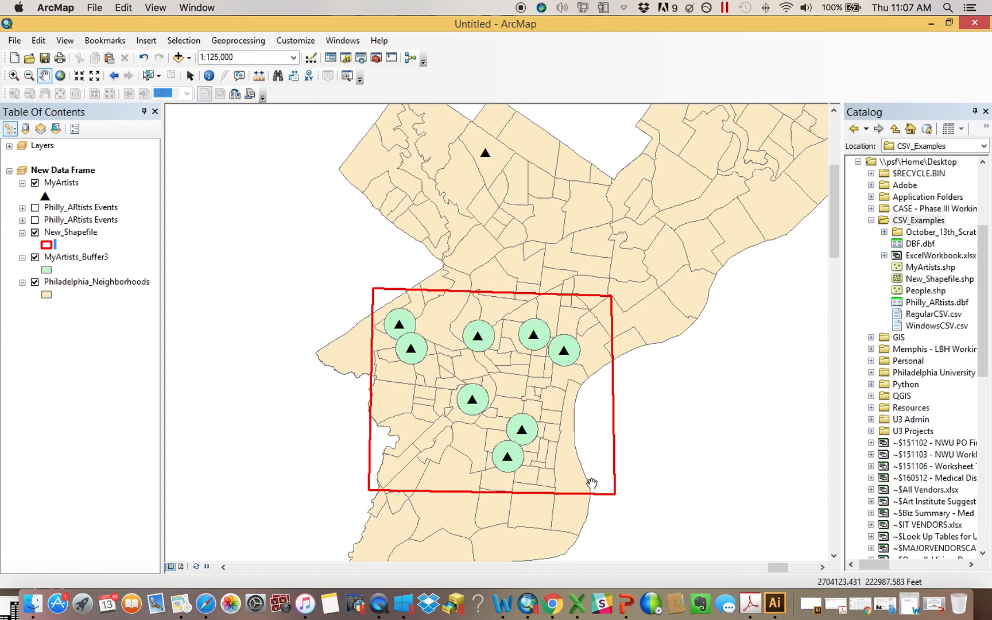
Turn off MyArtists_Buffer3 and buffer MyArtists by 2500 feet again, then close the result dialog
click(35, 257)
click(376, 57)
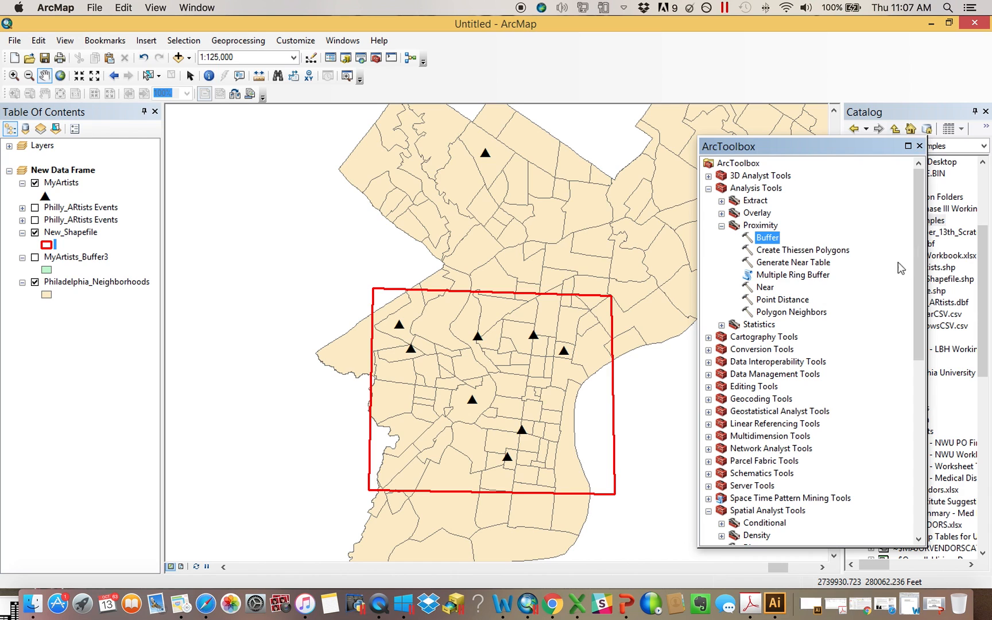
double_click(767, 237)
drag(53, 184, 441, 73)
click(488, 143)
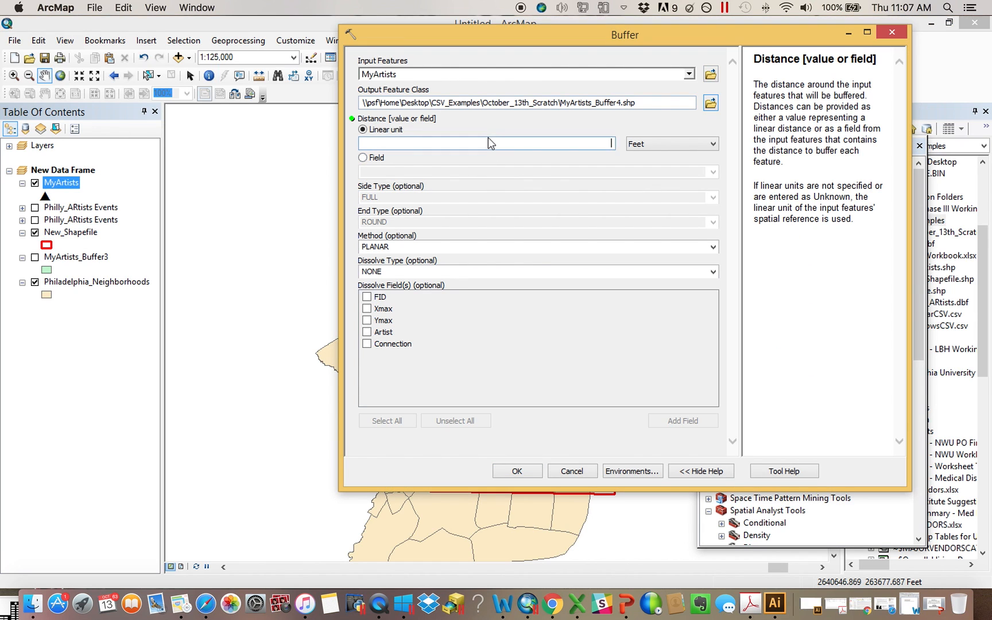
text(2500)
click(514, 470)
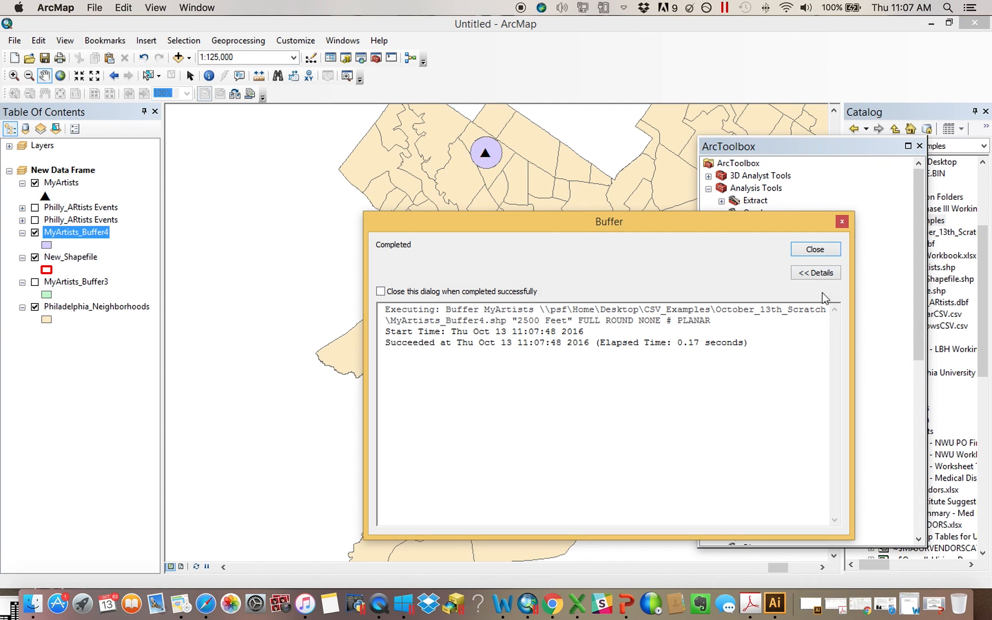
click(806, 251)
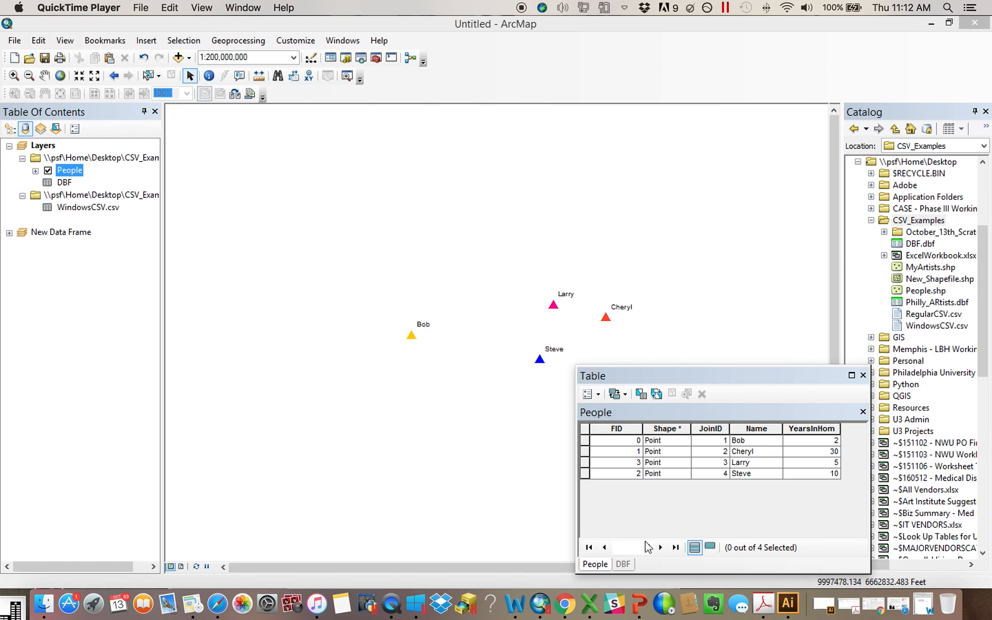
Try setting up a join of the DBF table to People on JoinID and OID, then close the dialog without joining
click(625, 565)
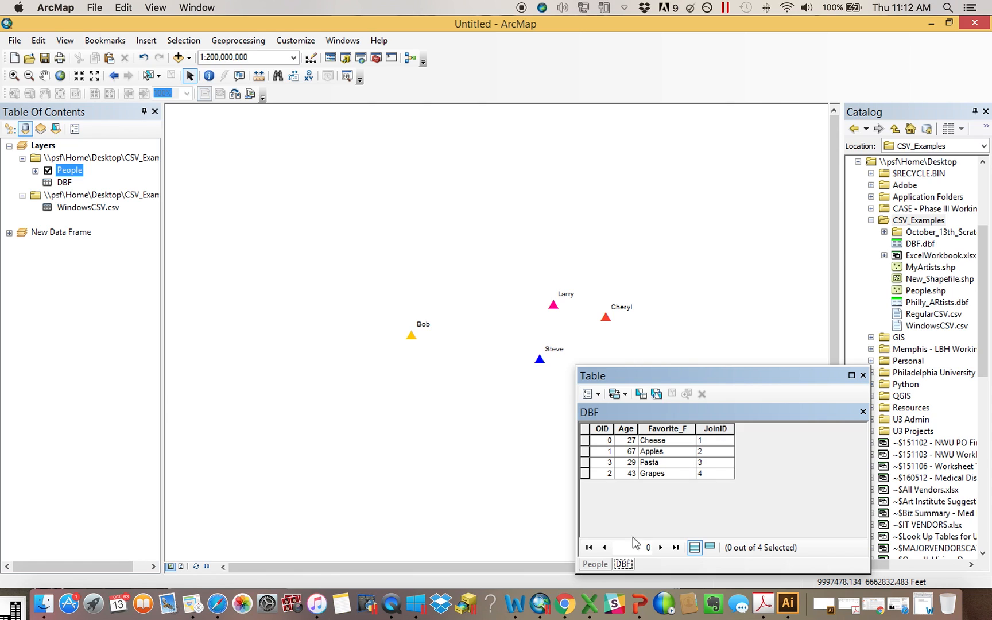
click(603, 566)
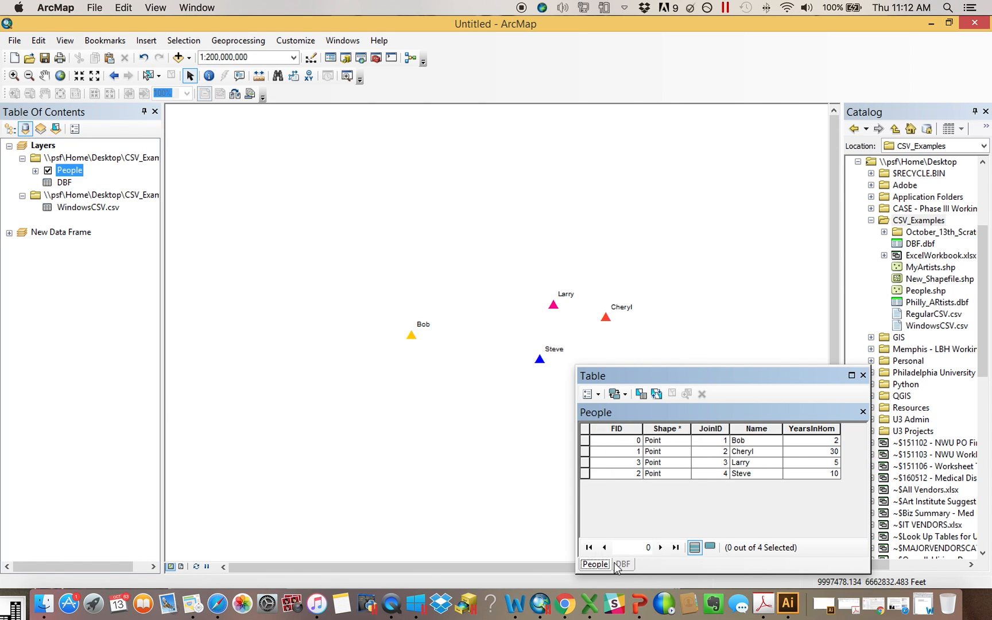
right_click(76, 176)
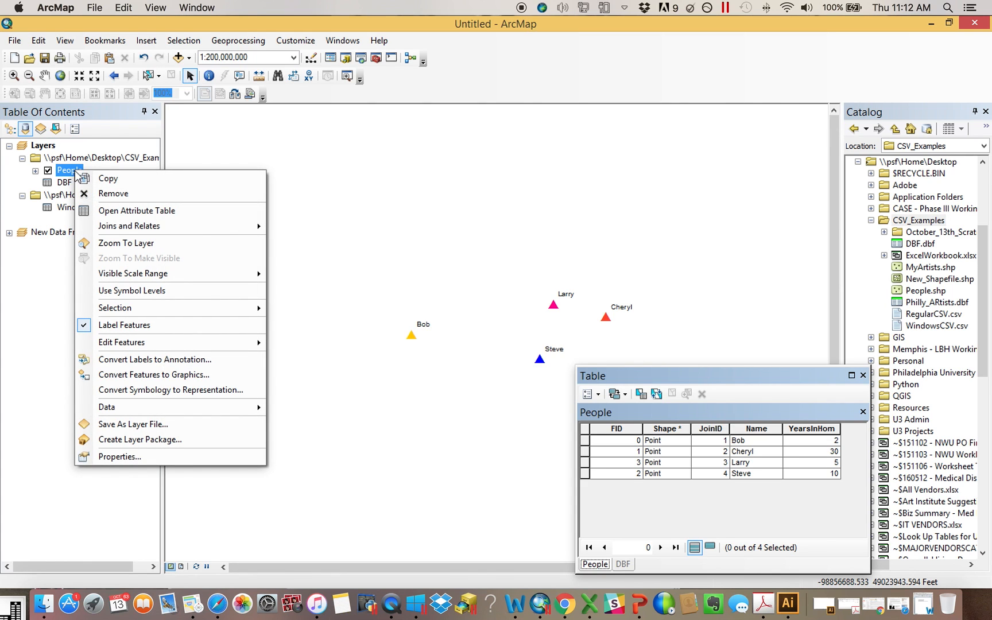
mouse_move(168, 227)
click(295, 226)
click(481, 255)
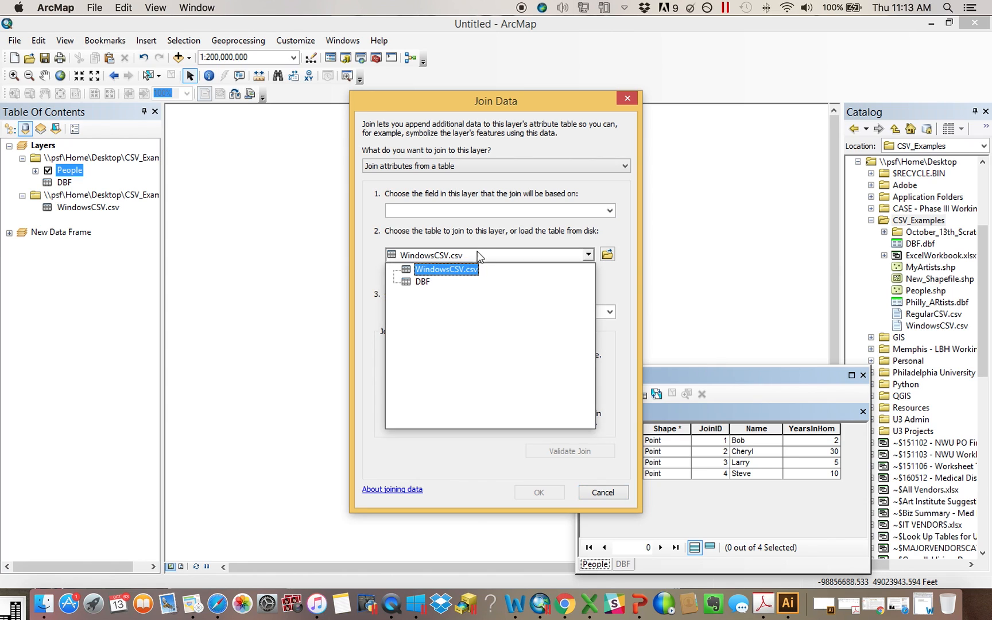
click(423, 282)
click(439, 211)
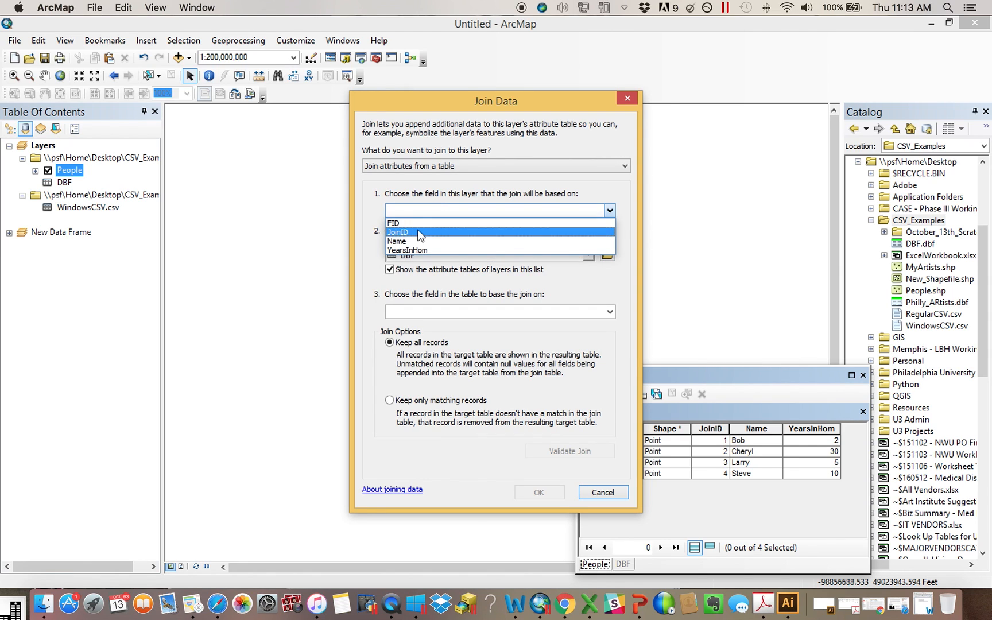
click(420, 233)
click(437, 310)
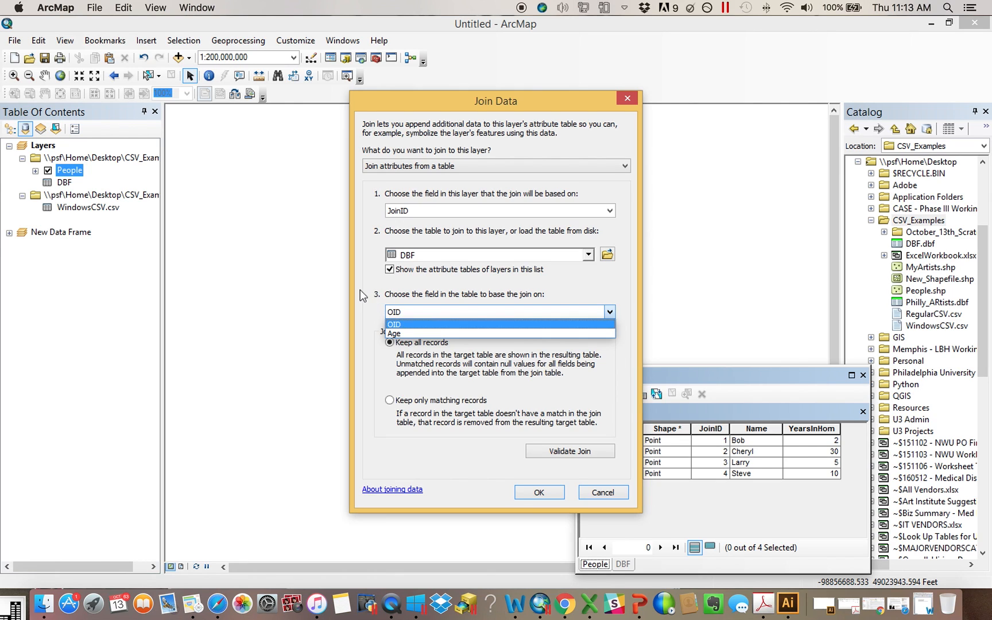
click(405, 324)
click(405, 216)
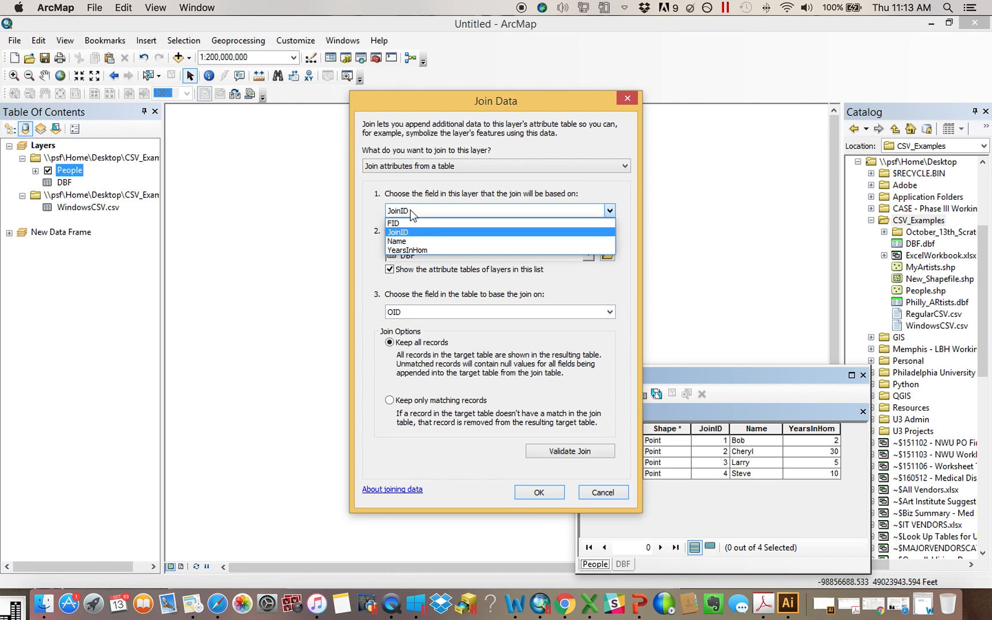
click(367, 216)
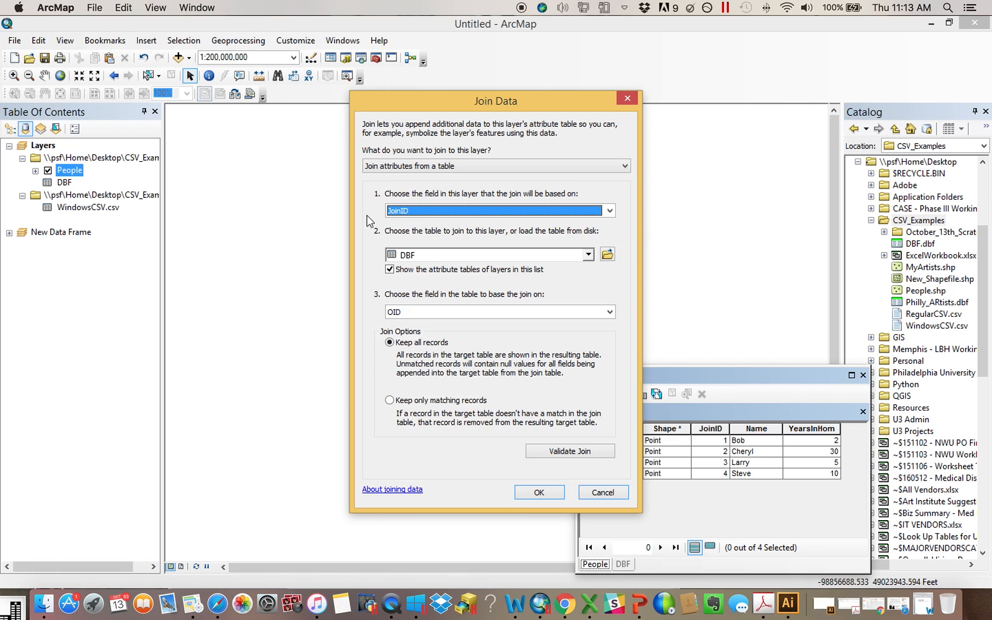
click(628, 102)
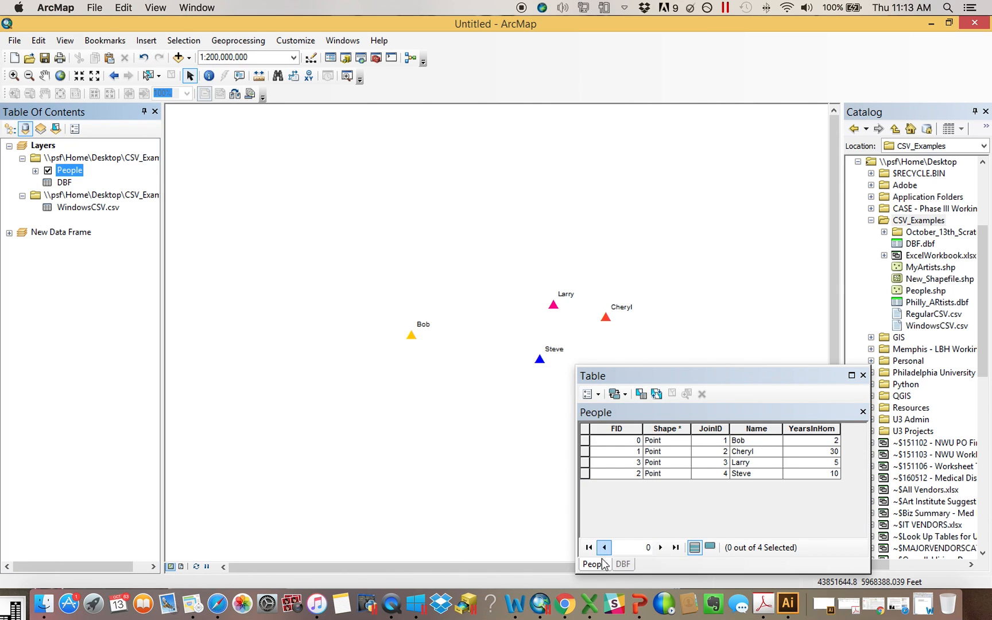
Inspect the properties of the JoinID field in the People attribute table
click(627, 570)
click(595, 566)
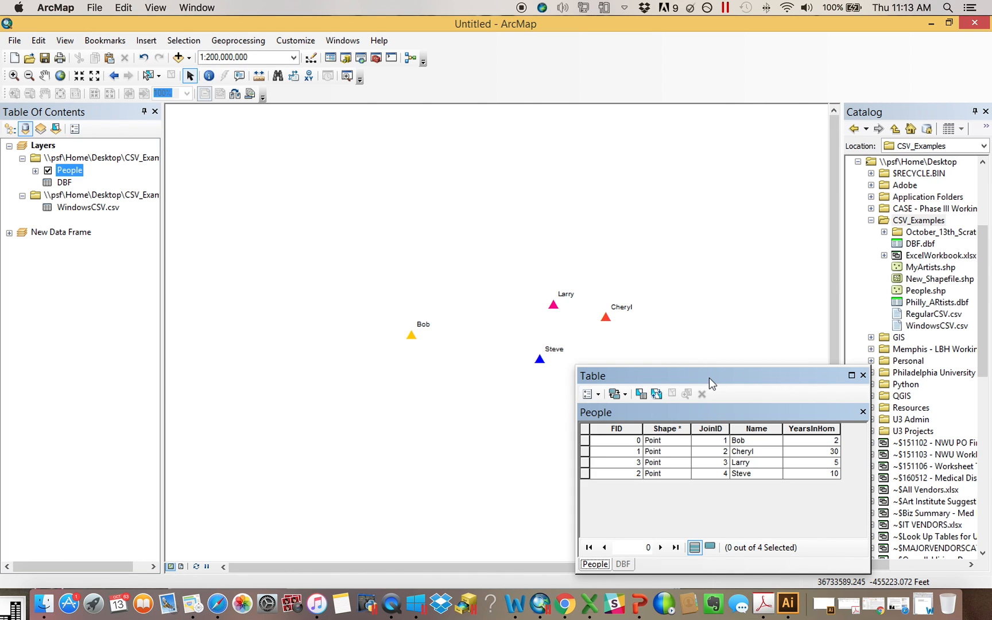
click(625, 565)
click(603, 565)
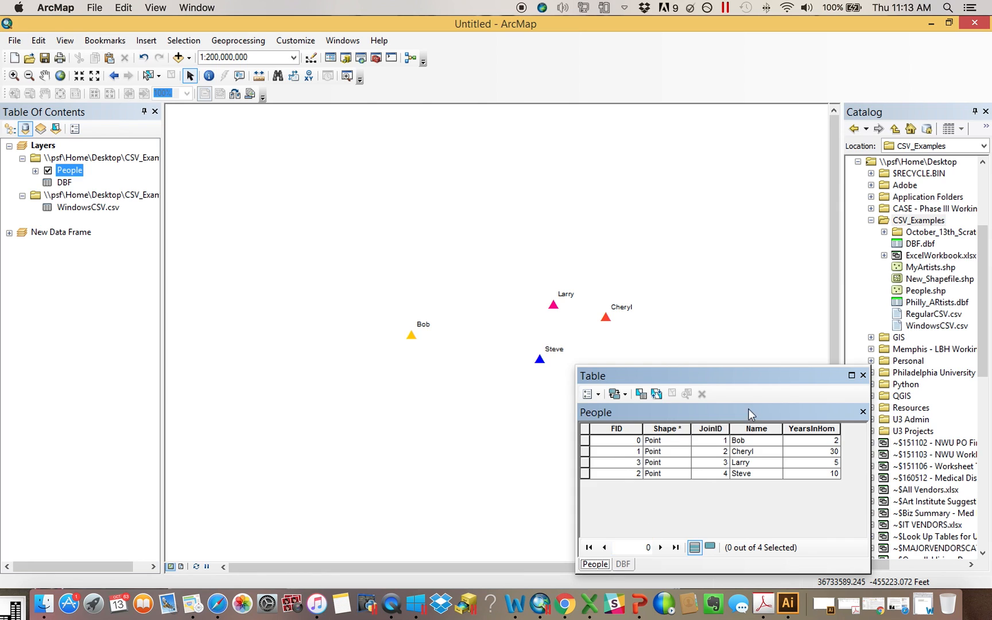
click(719, 427)
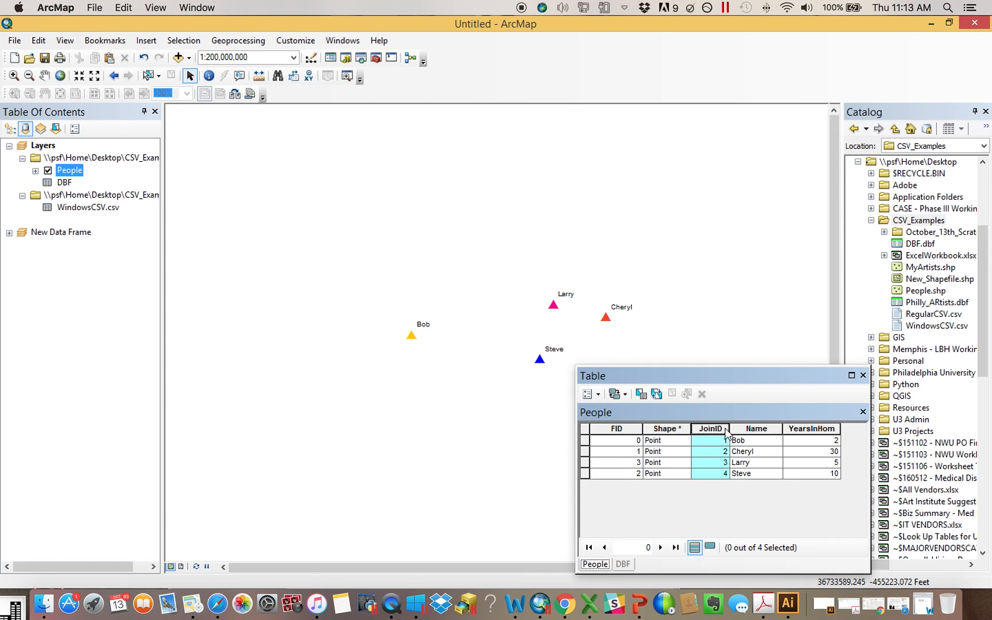
right_click(719, 430)
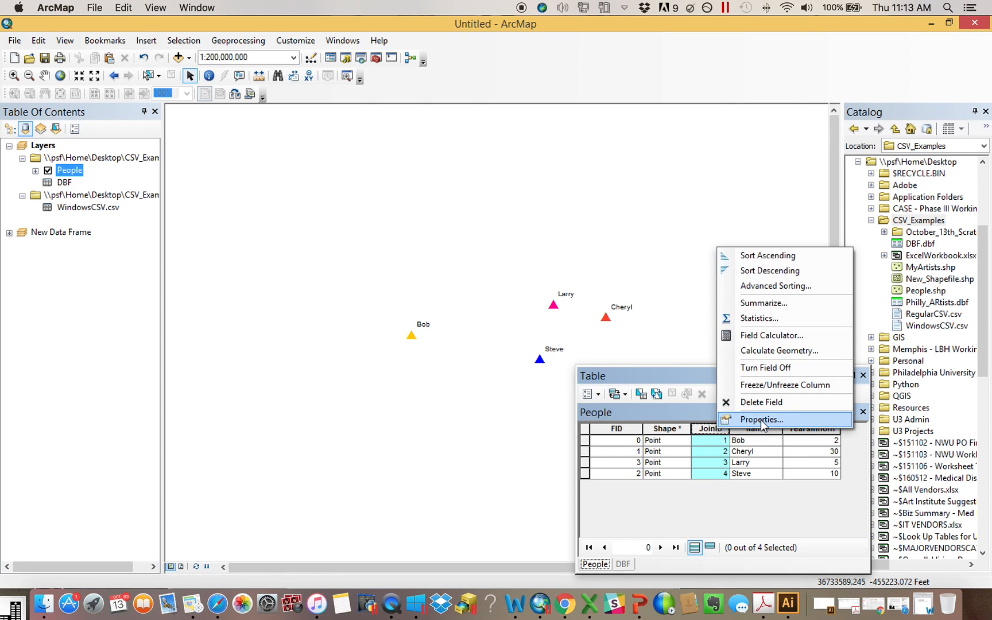
click(760, 419)
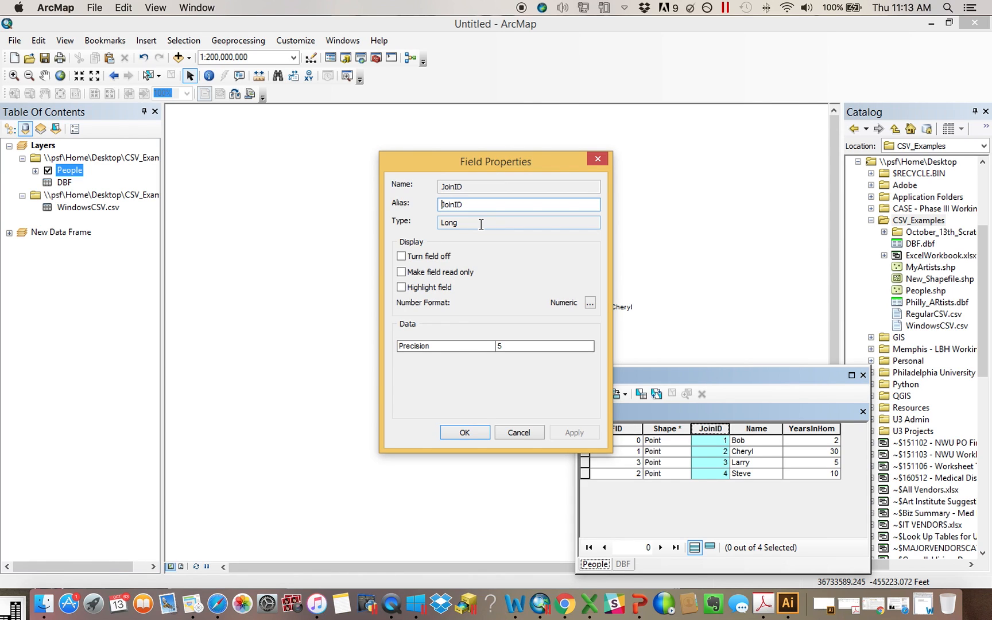
click(598, 159)
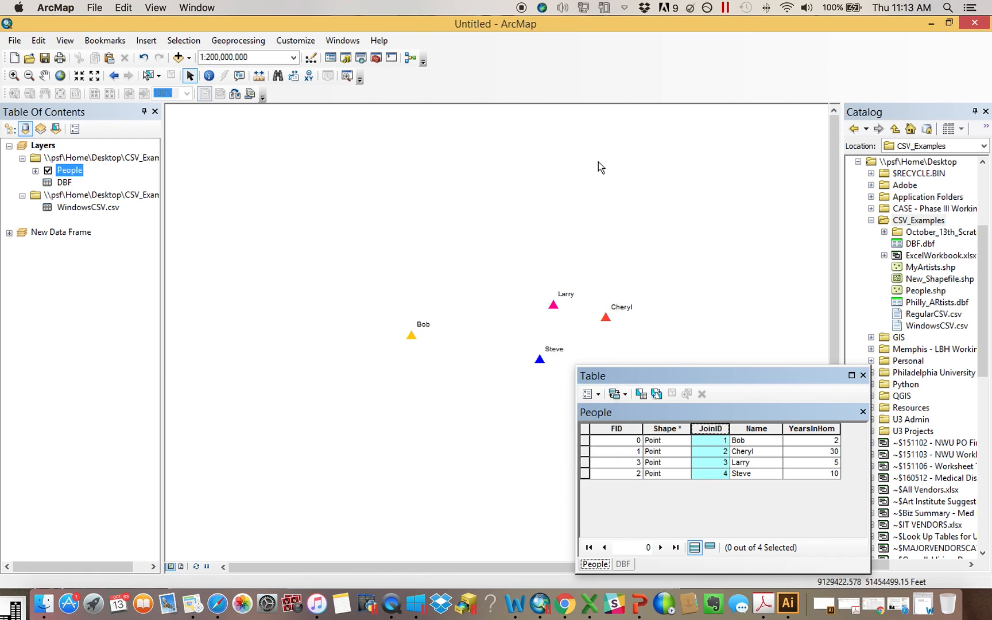
Inspect the properties of the JoinID field in the DBF table
click(622, 565)
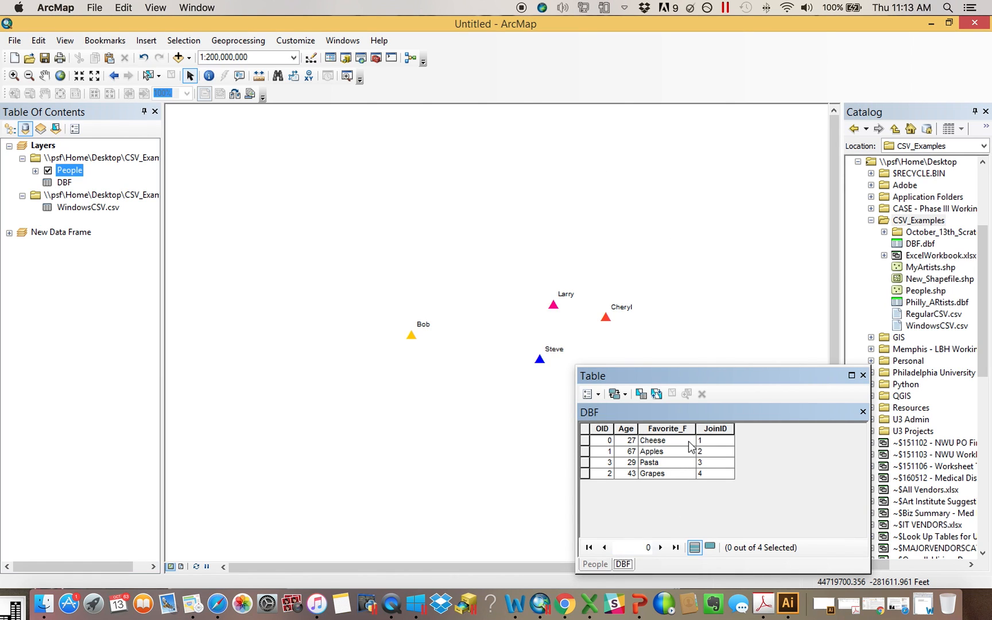
right_click(720, 430)
click(746, 420)
double_click(461, 222)
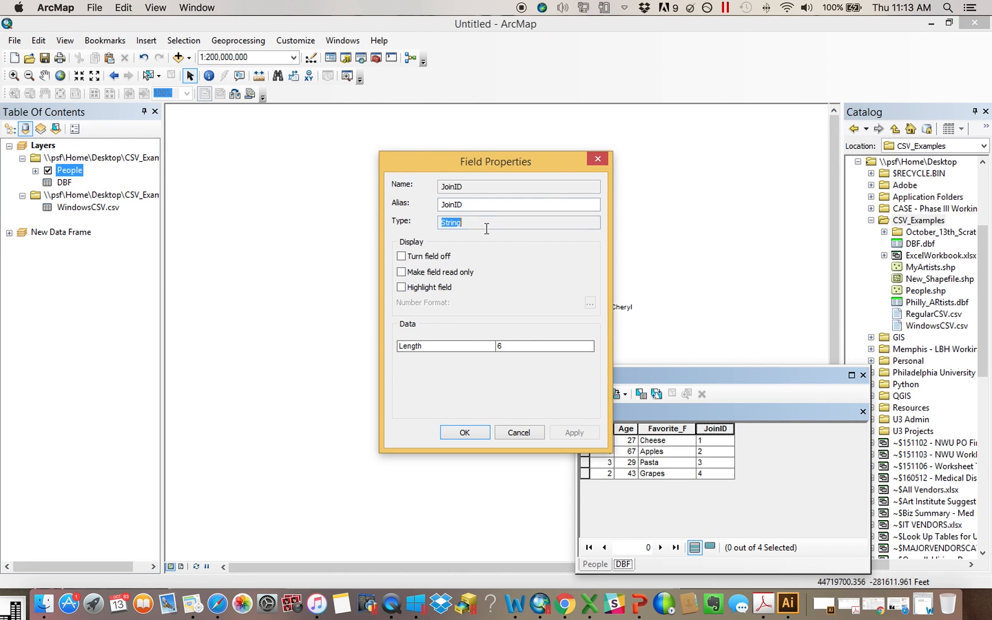
click(597, 160)
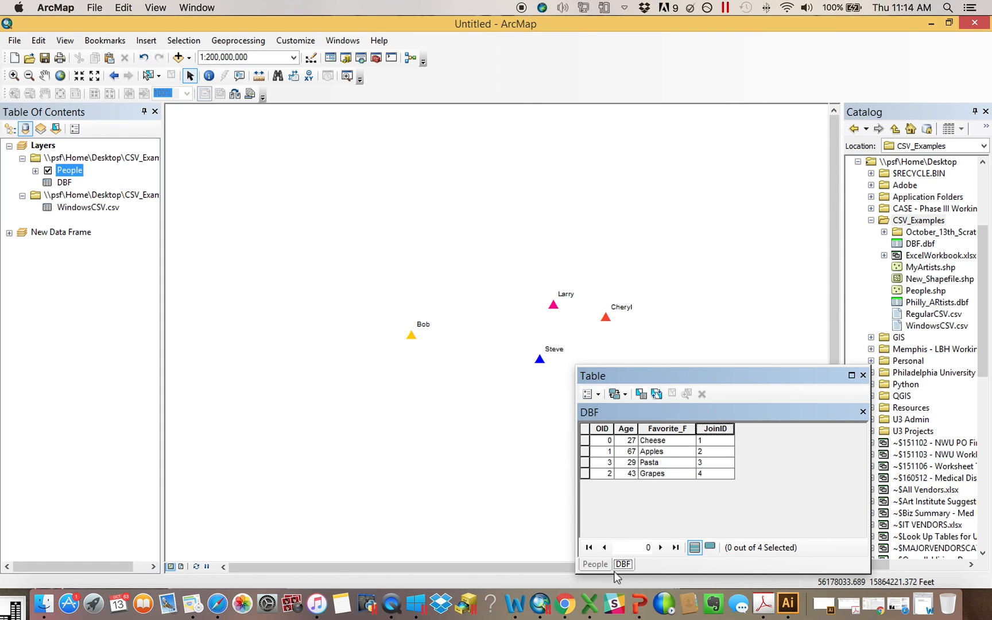
Compare the JoinID columns of the People and DBF tables, widening the People JoinID column
click(596, 563)
drag(725, 429, 750, 429)
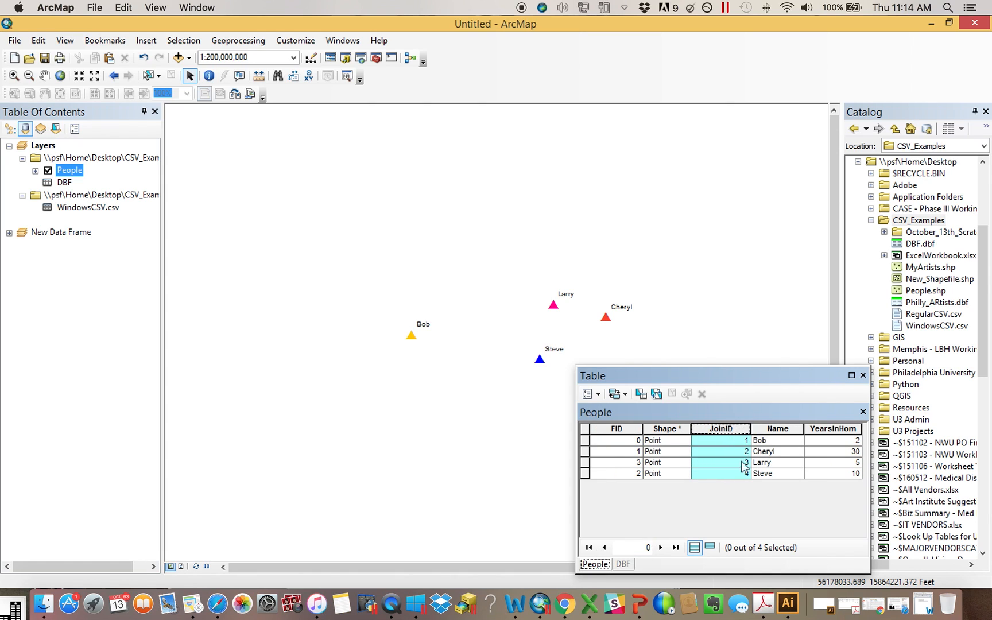
click(623, 564)
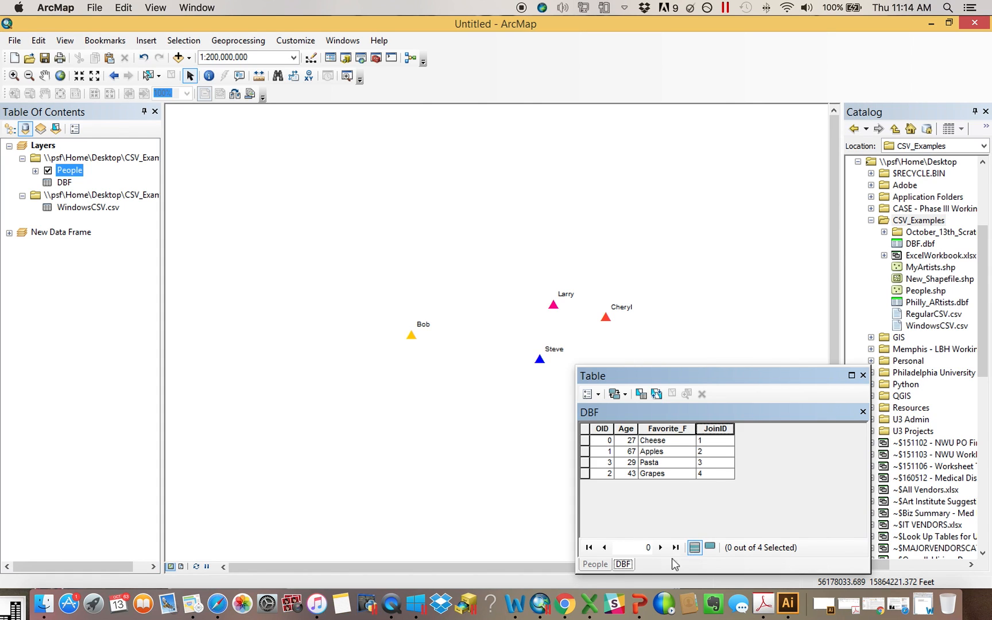
click(593, 565)
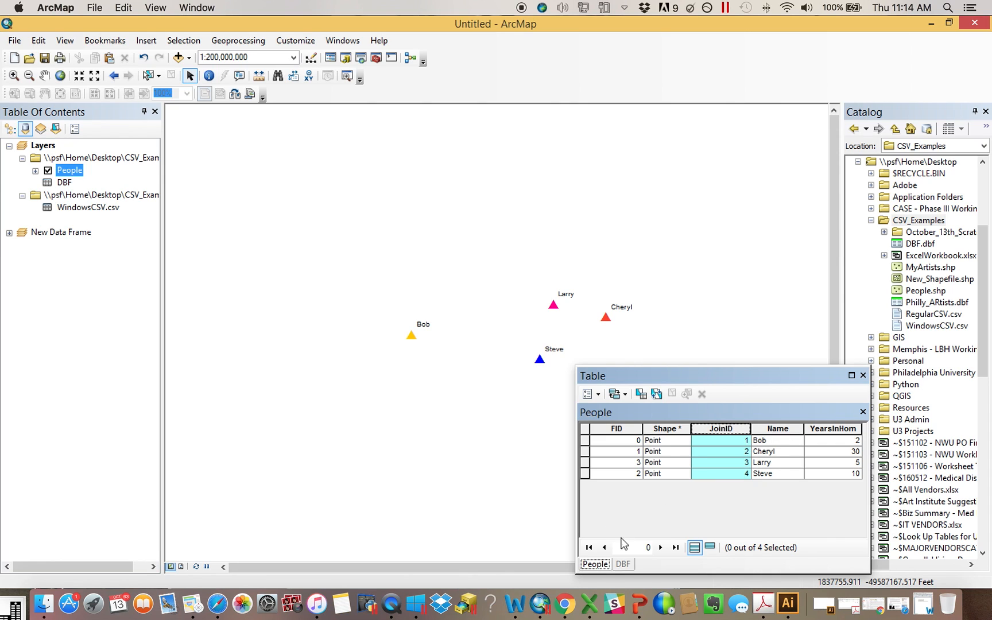
click(623, 564)
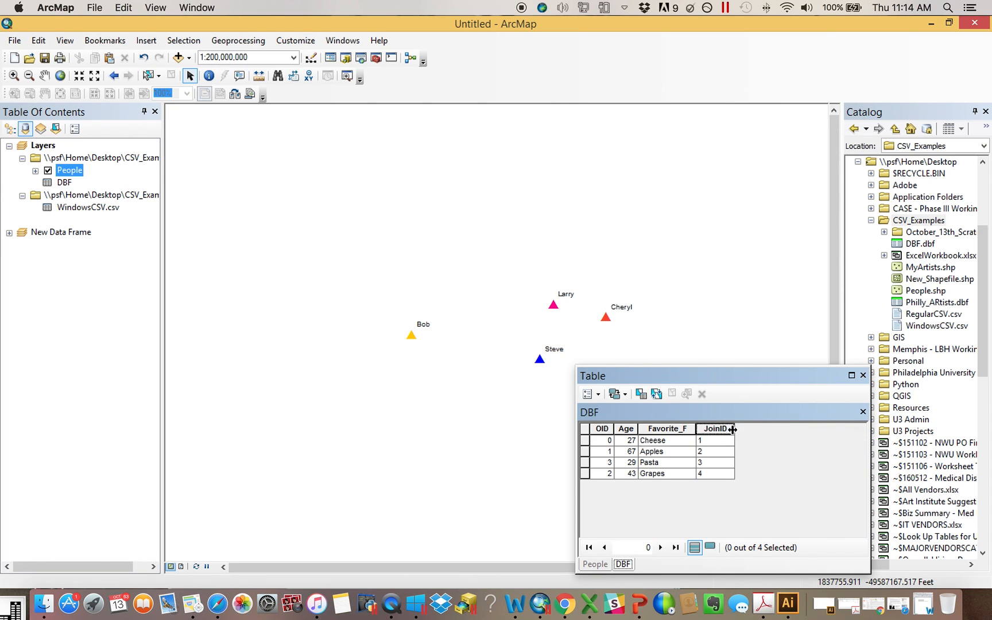
click(601, 567)
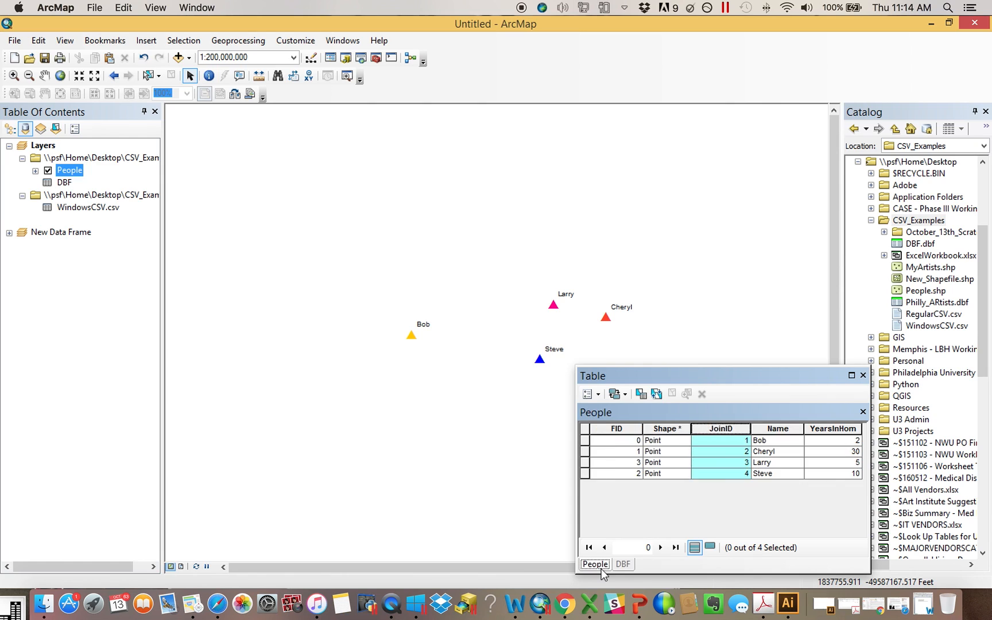
click(623, 565)
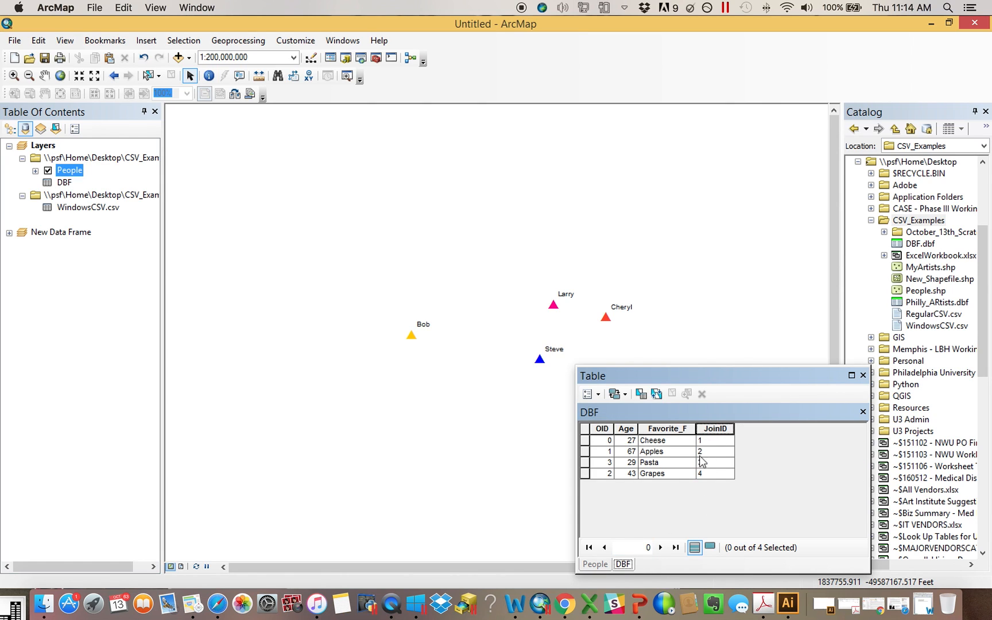
drag(735, 428, 737, 428)
Add a Short Integer field named JoinInteger to the DBF table, accepting the shortened name JoinIntege
click(587, 394)
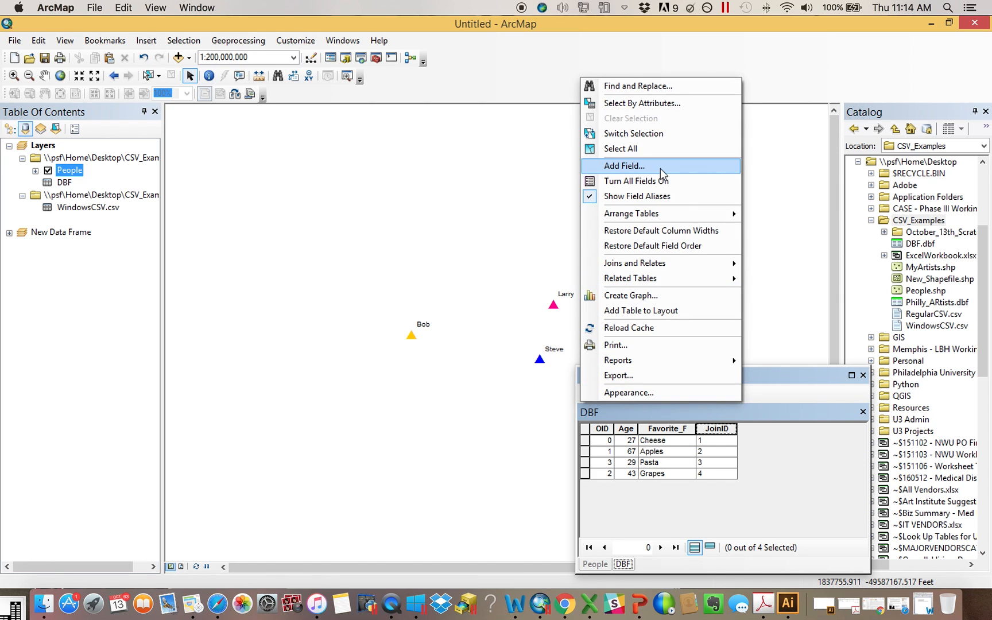
click(661, 169)
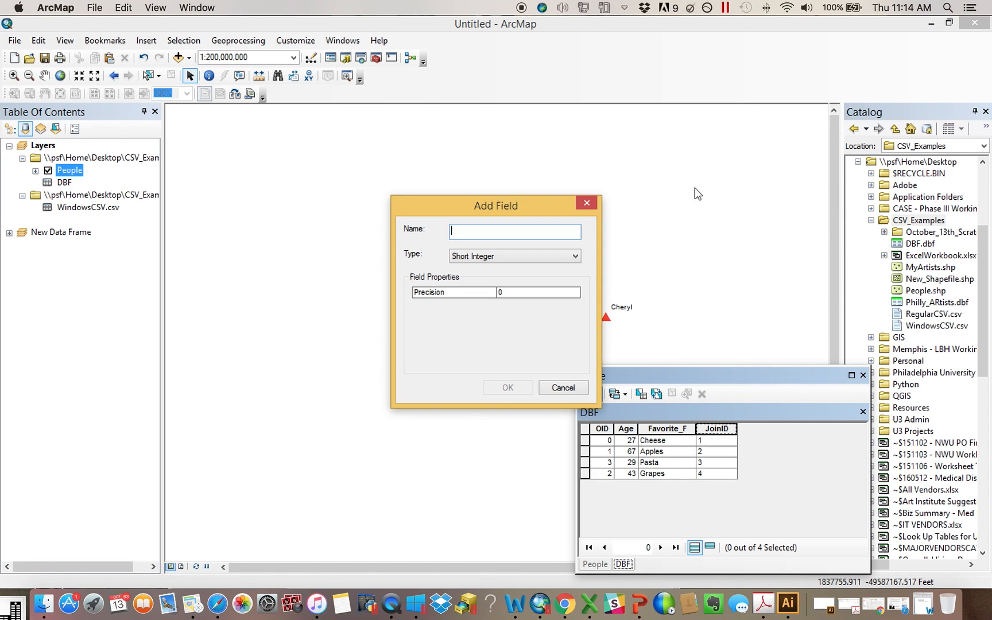
drag(541, 202, 483, 193)
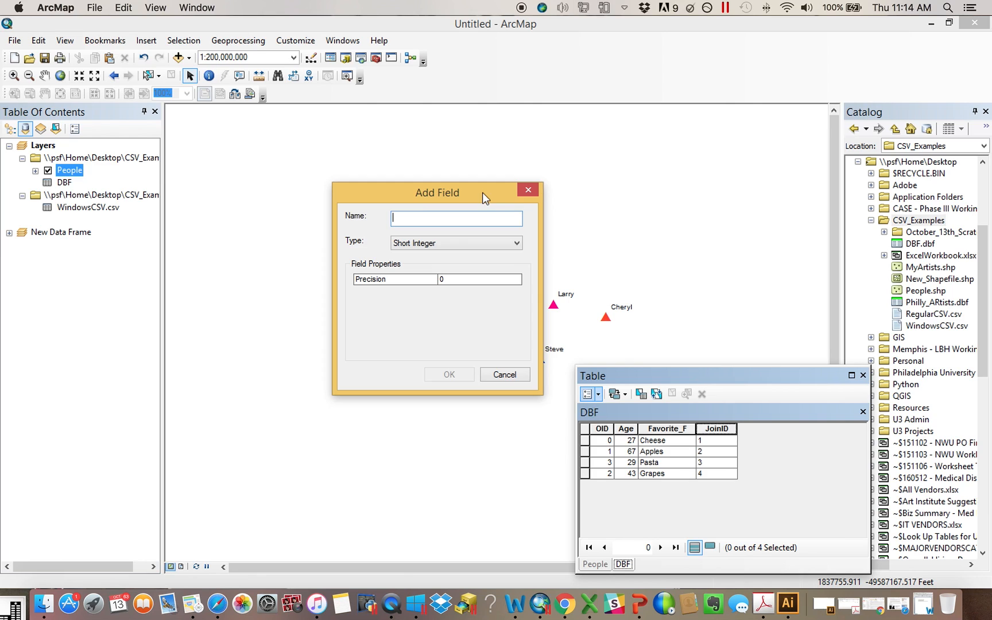
text(JoinInteger)
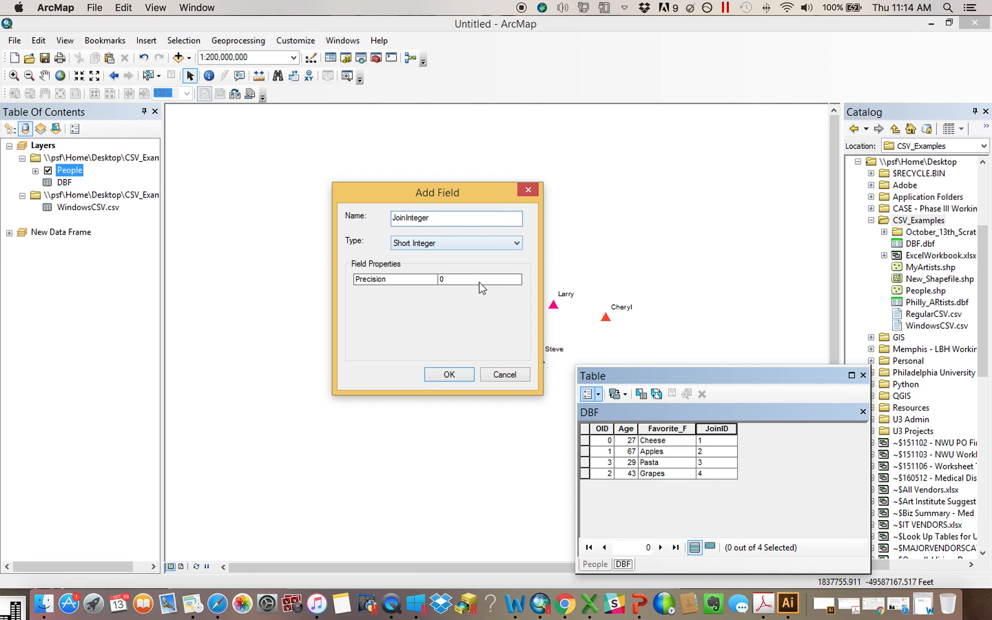
click(458, 375)
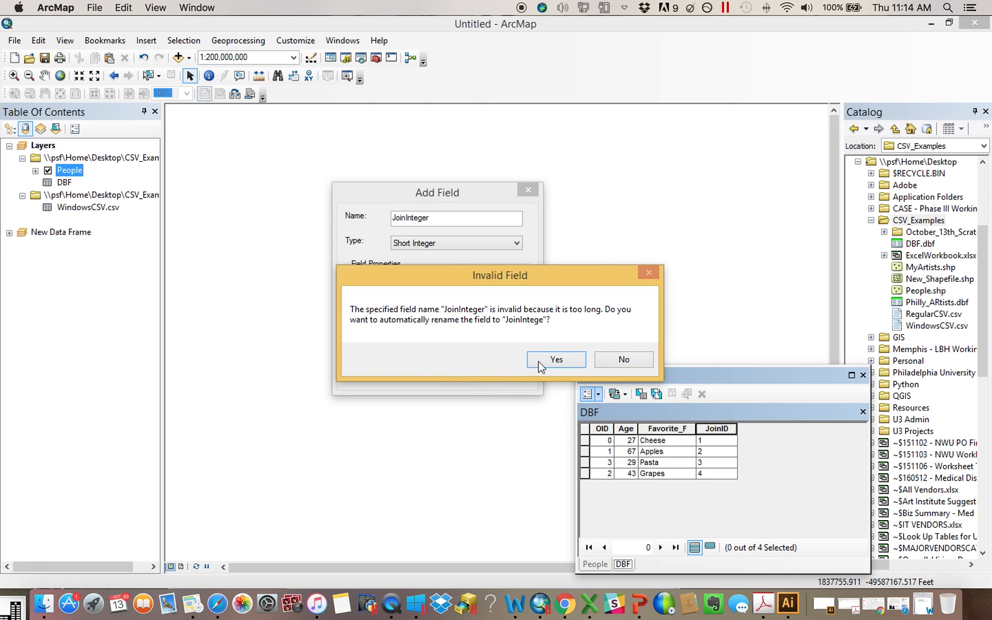
click(568, 359)
Calculate the JoinIntege field of the DBF table as [JoinID]
right_click(776, 429)
click(830, 337)
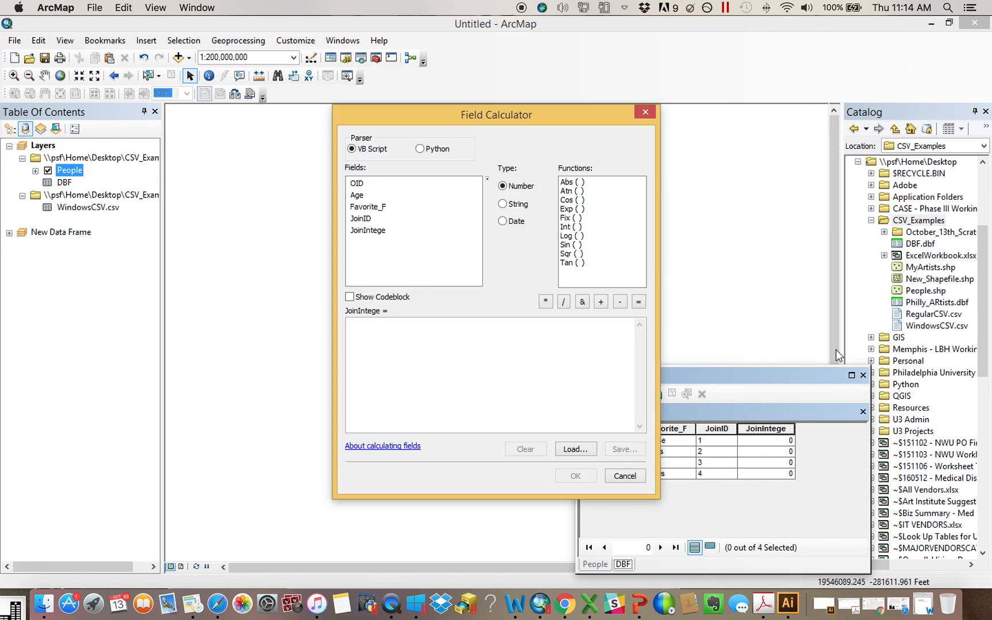
drag(513, 115, 331, 95)
double_click(180, 199)
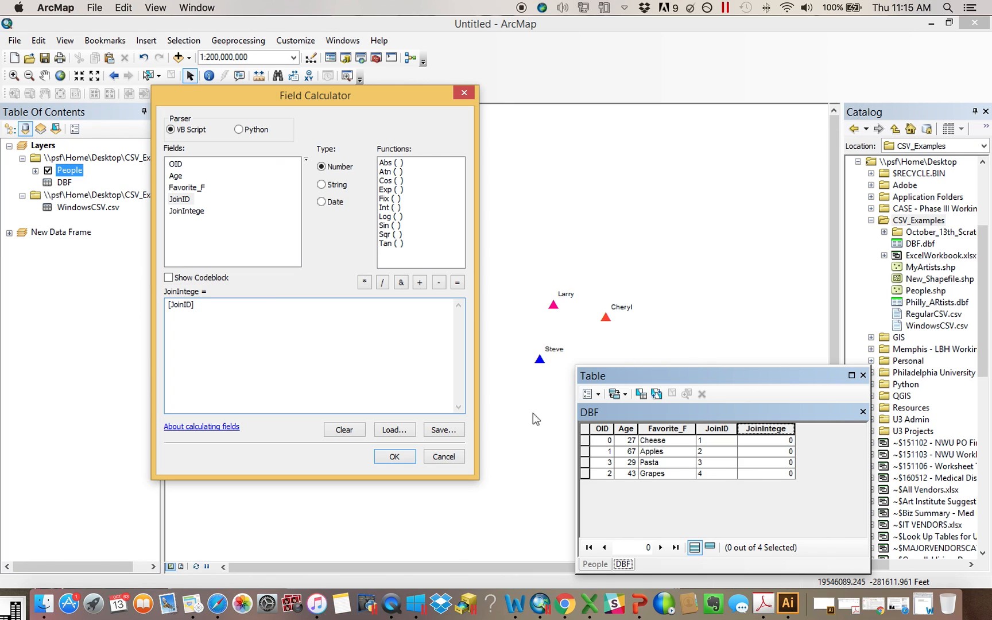
click(395, 457)
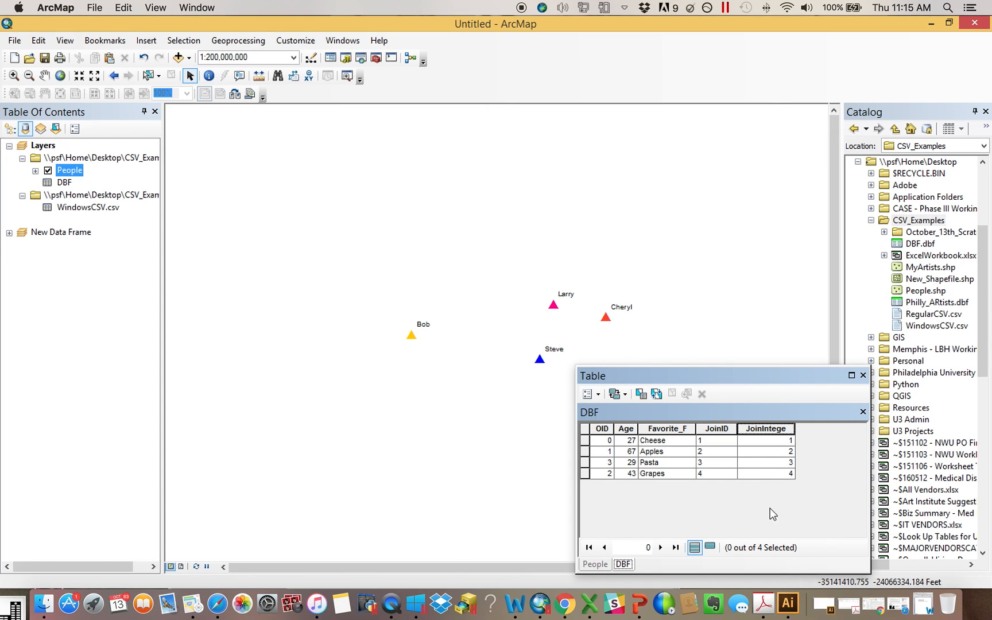
Join the DBF table to the People layer, matching People's JoinID field to the DBF's JoinIntege field
click(780, 430)
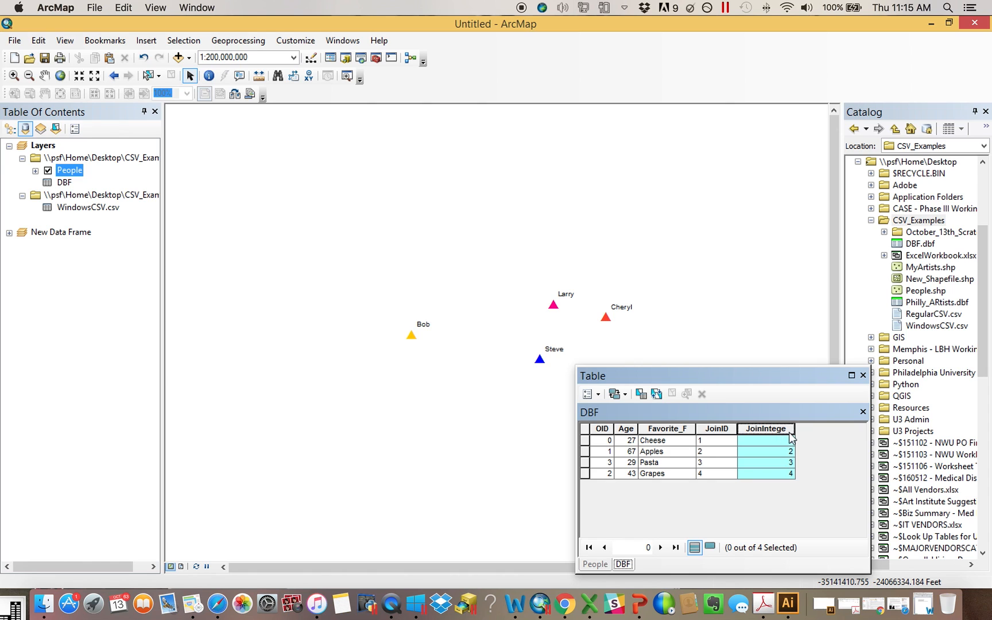
click(595, 564)
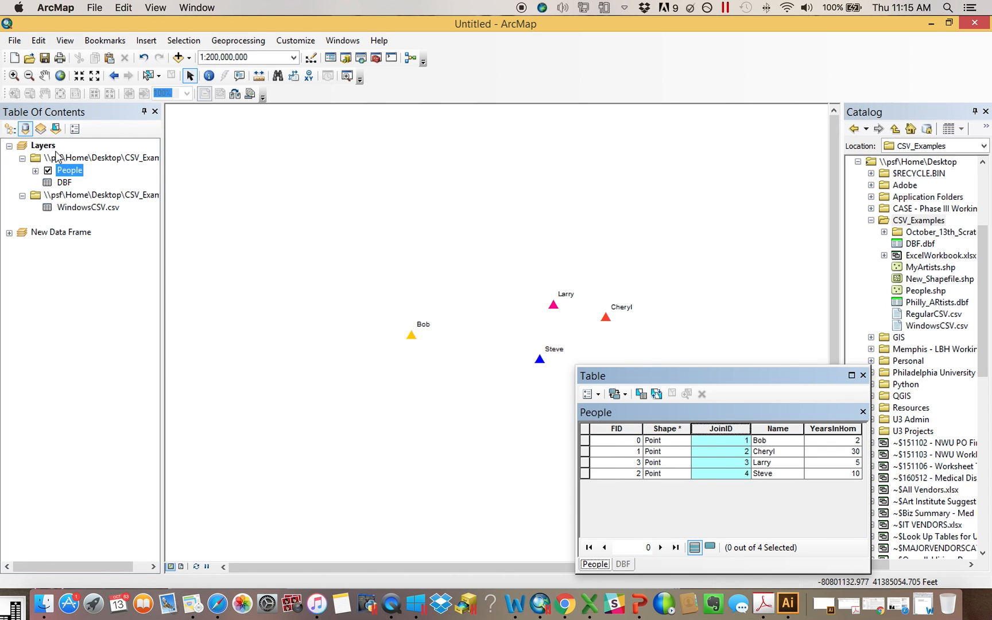
right_click(74, 171)
mouse_move(178, 225)
click(295, 225)
click(460, 255)
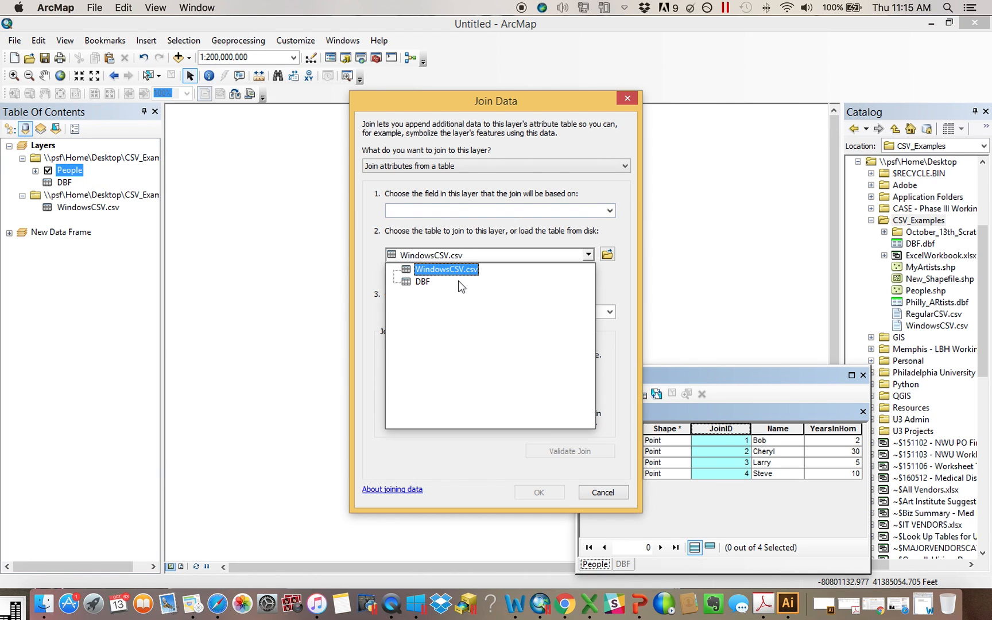
click(457, 278)
click(448, 212)
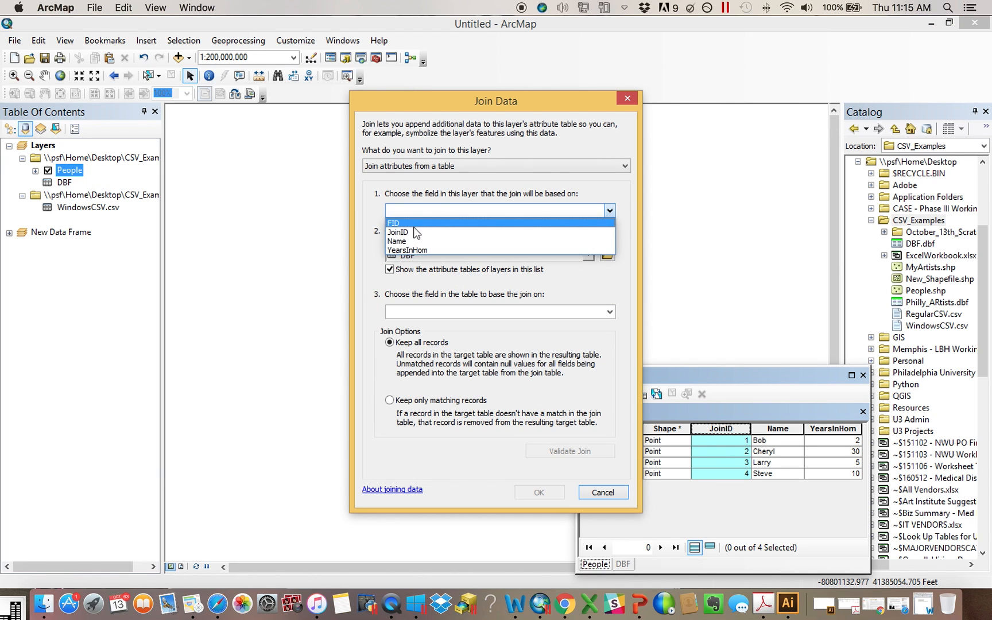
click(414, 230)
click(423, 312)
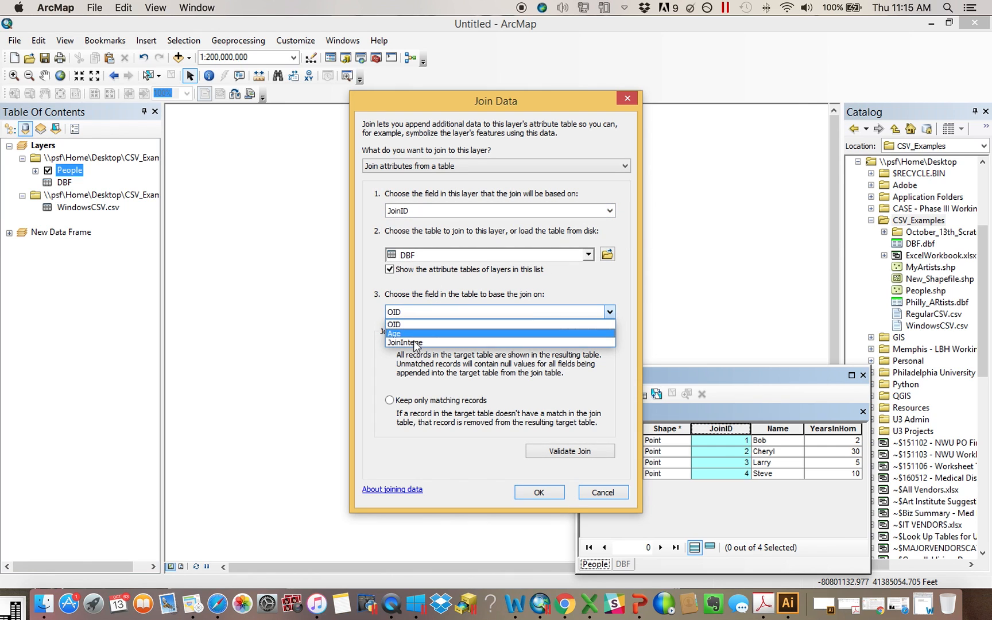
click(454, 343)
click(543, 494)
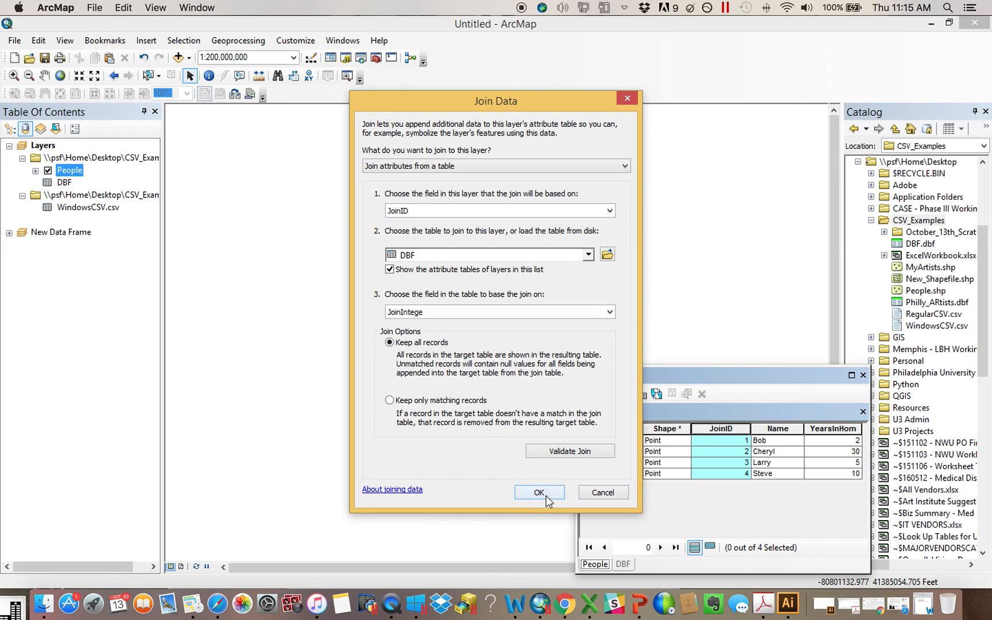
click(443, 321)
Open the People attribute table to review the joined fields, then close the table
right_click(68, 170)
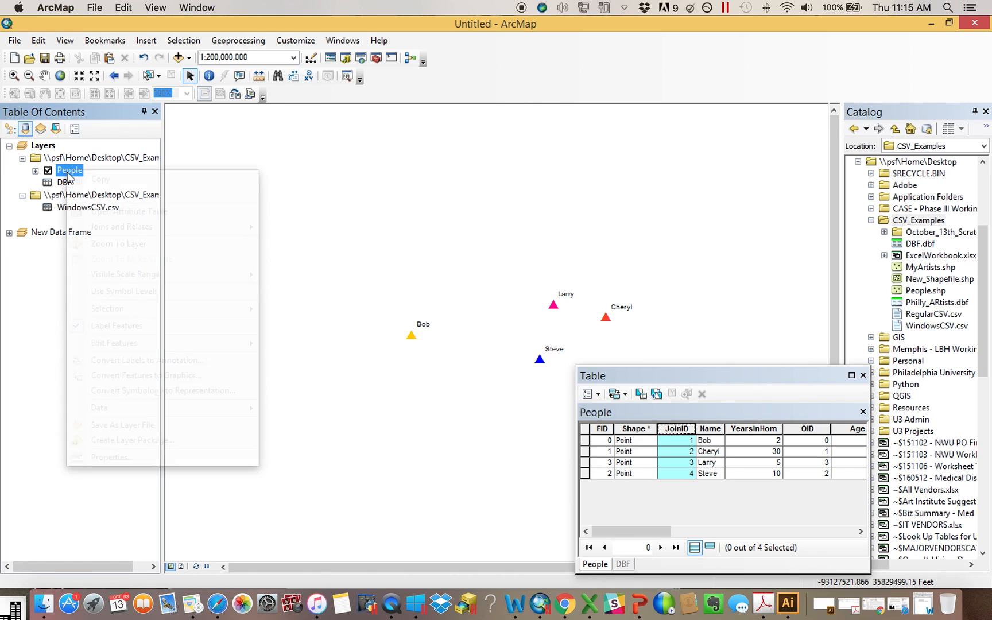
click(119, 208)
drag(651, 532, 811, 533)
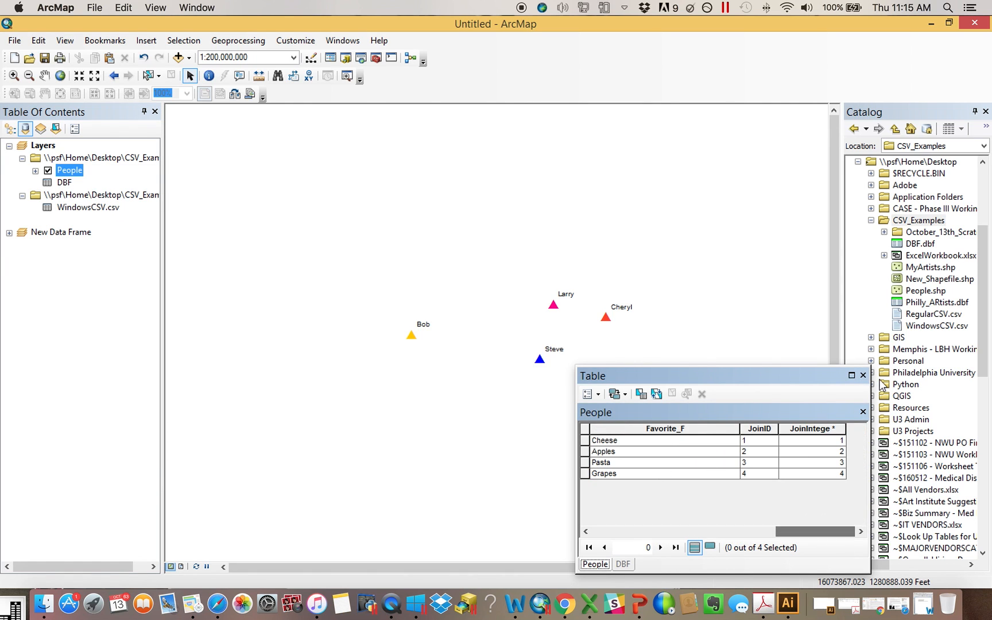
click(863, 375)
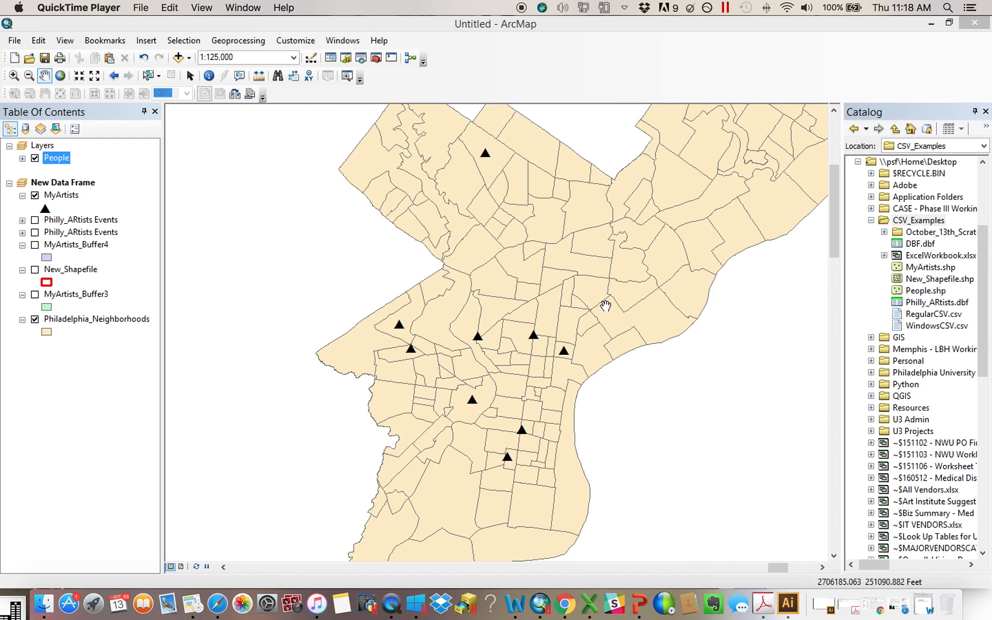
click(376, 58)
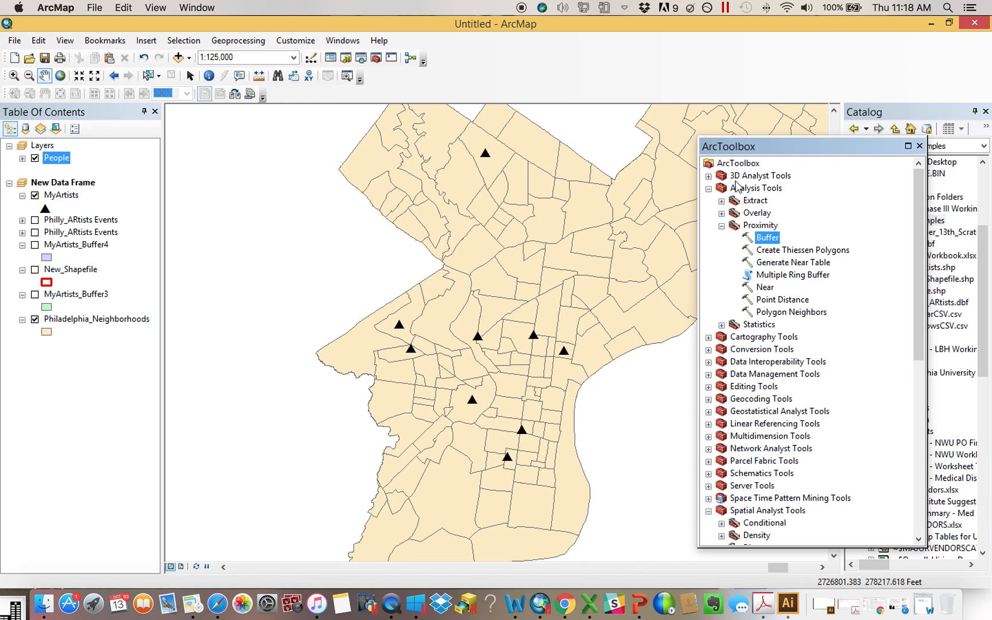
click(920, 145)
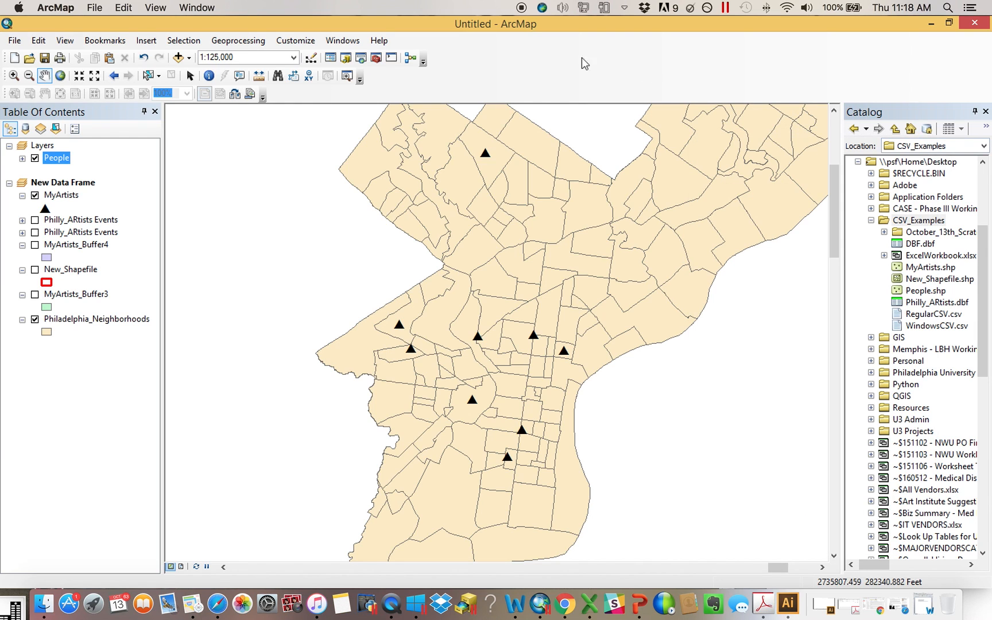
click(302, 43)
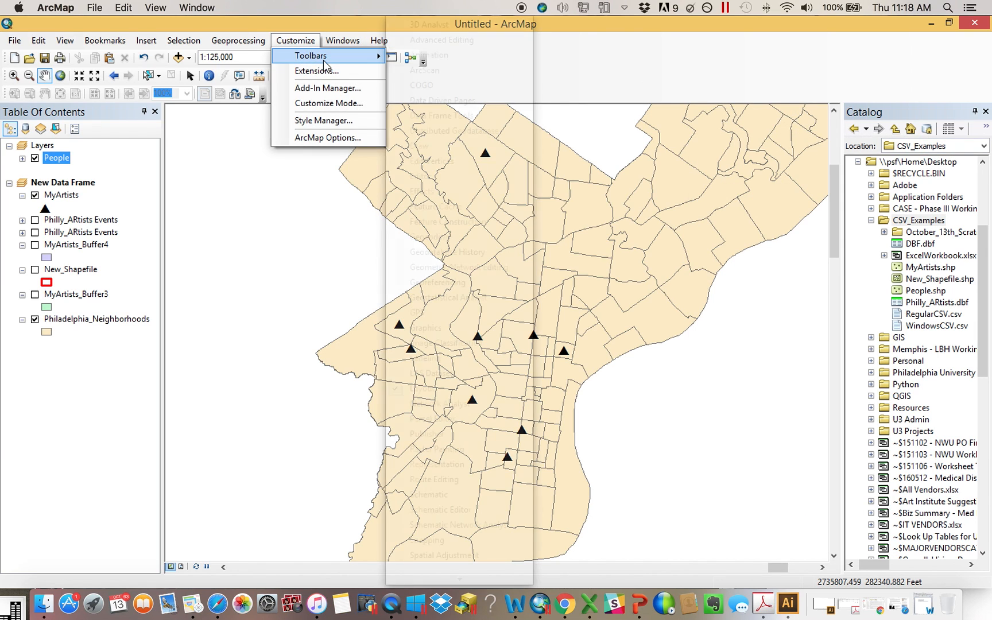
mouse_move(321, 57)
click(603, 78)
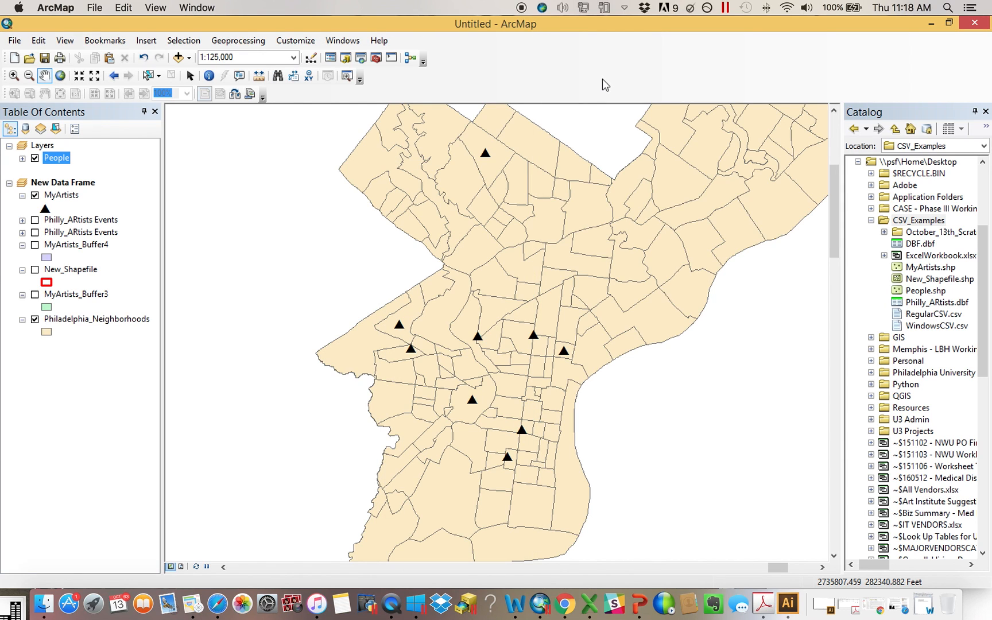
Browse the tabs of the New Data Frame's properties, then close the dialog
right_click(87, 184)
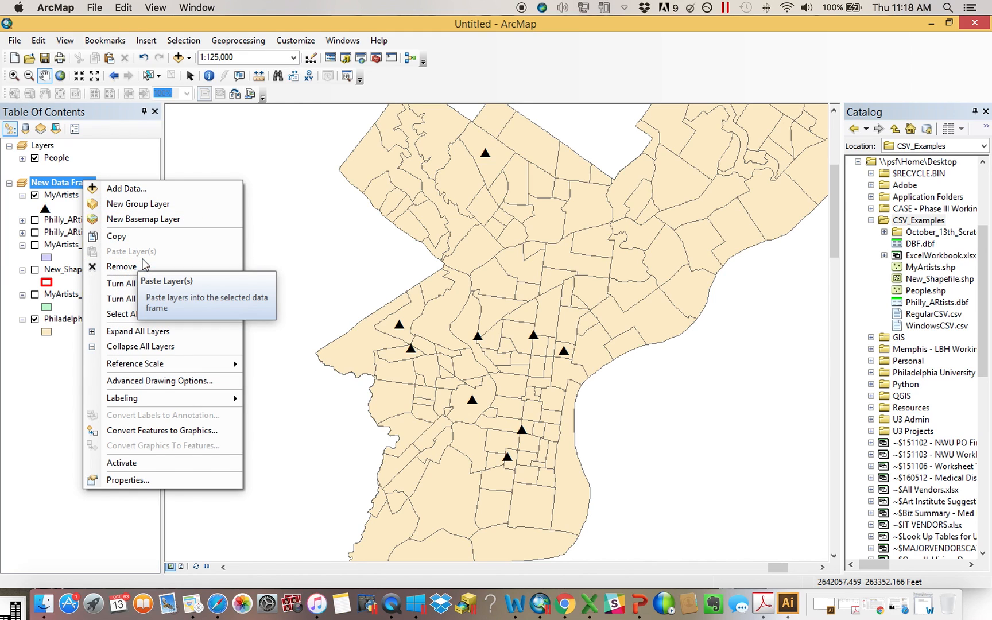
click(152, 479)
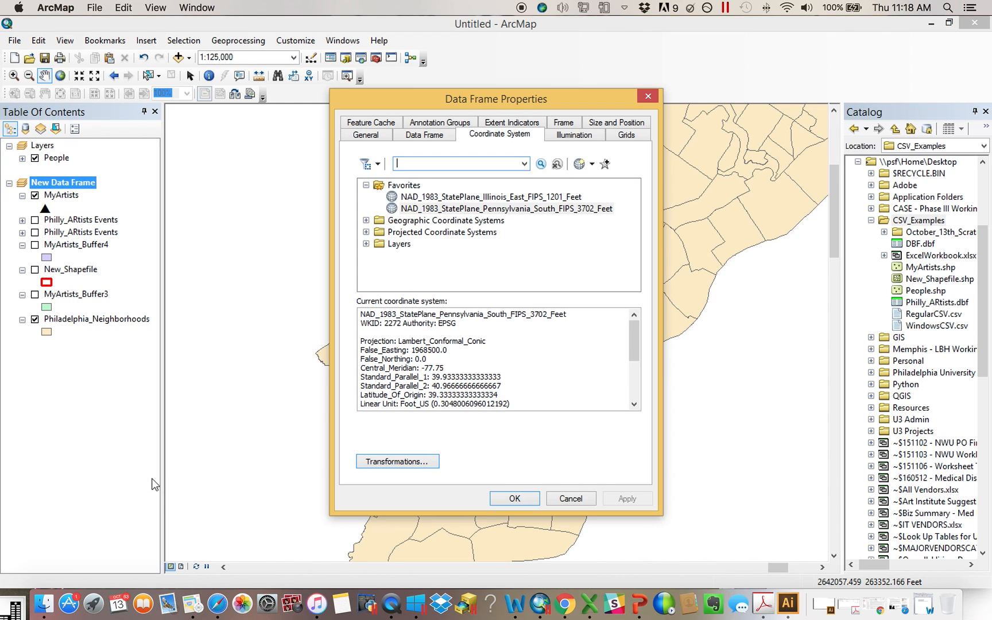
click(432, 135)
click(373, 123)
click(442, 124)
click(485, 124)
click(588, 136)
click(574, 126)
click(613, 123)
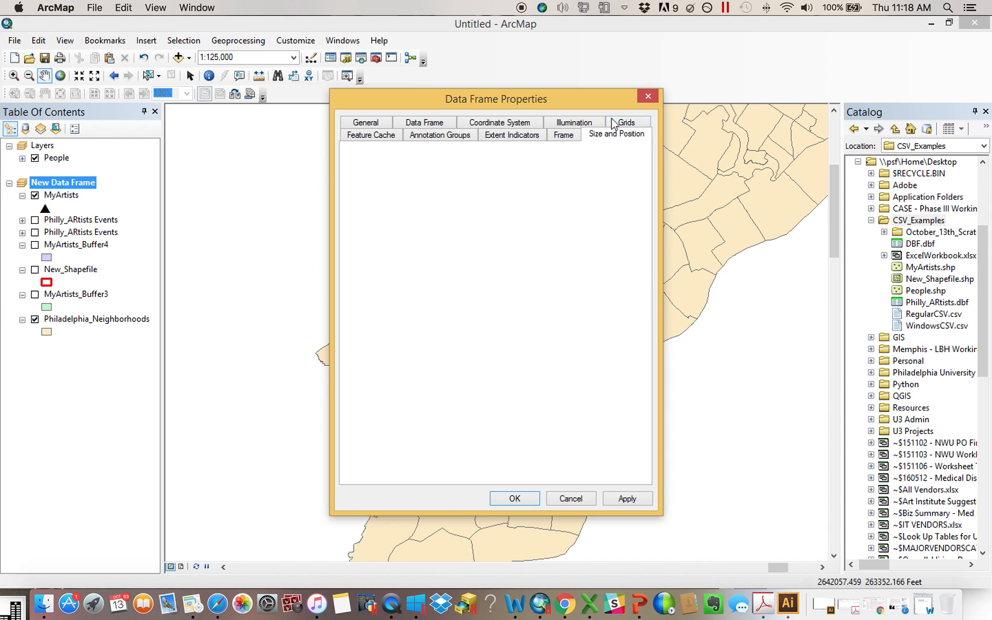
click(628, 124)
click(647, 96)
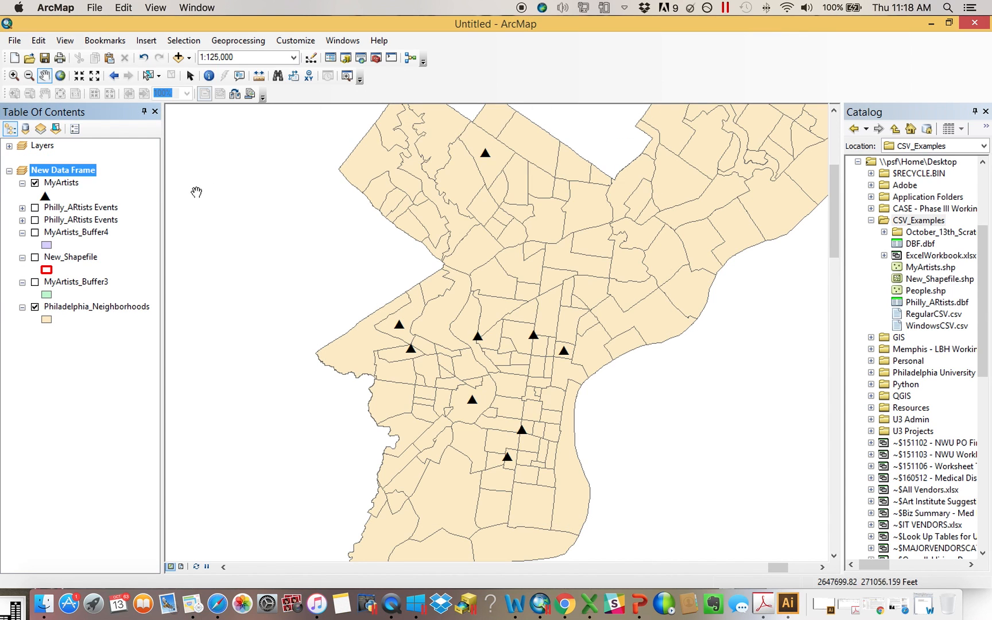
Browse the MyArtists layer's context options and property tabs, then close the properties dialog
right_click(59, 184)
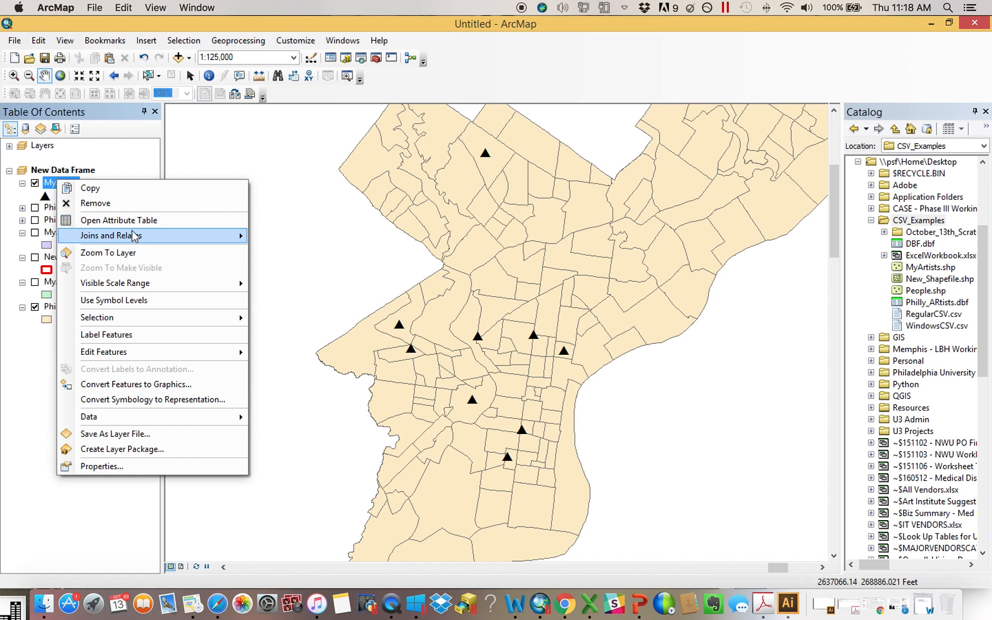
mouse_move(133, 235)
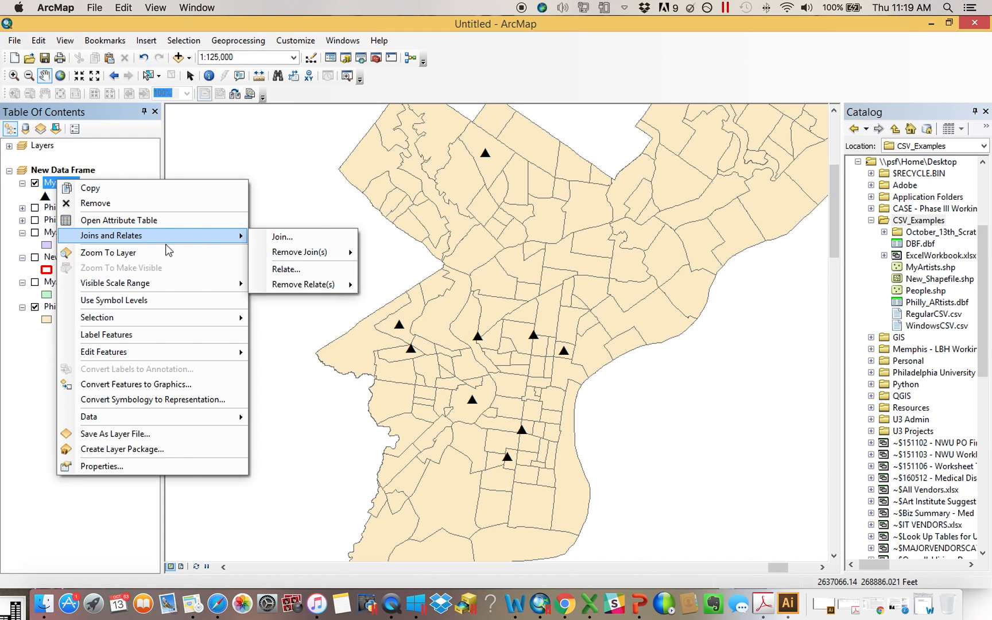
mouse_move(176, 314)
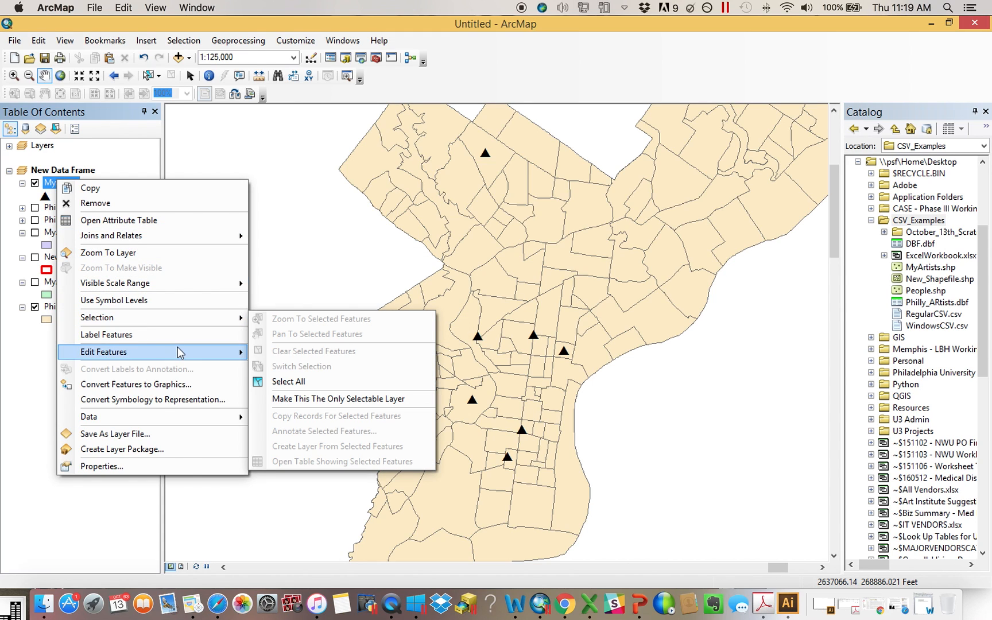
mouse_move(185, 416)
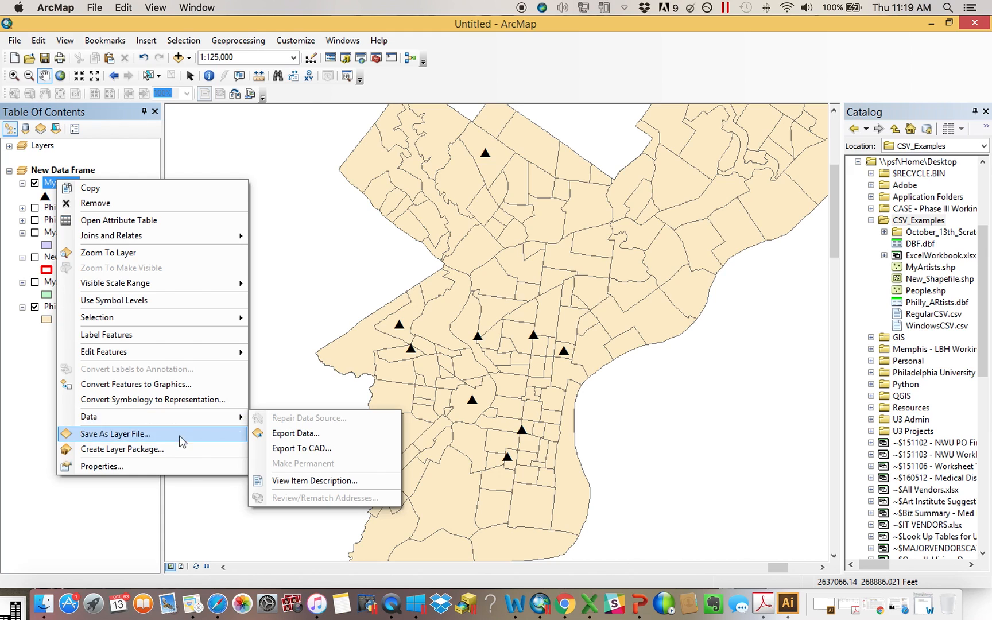
click(188, 468)
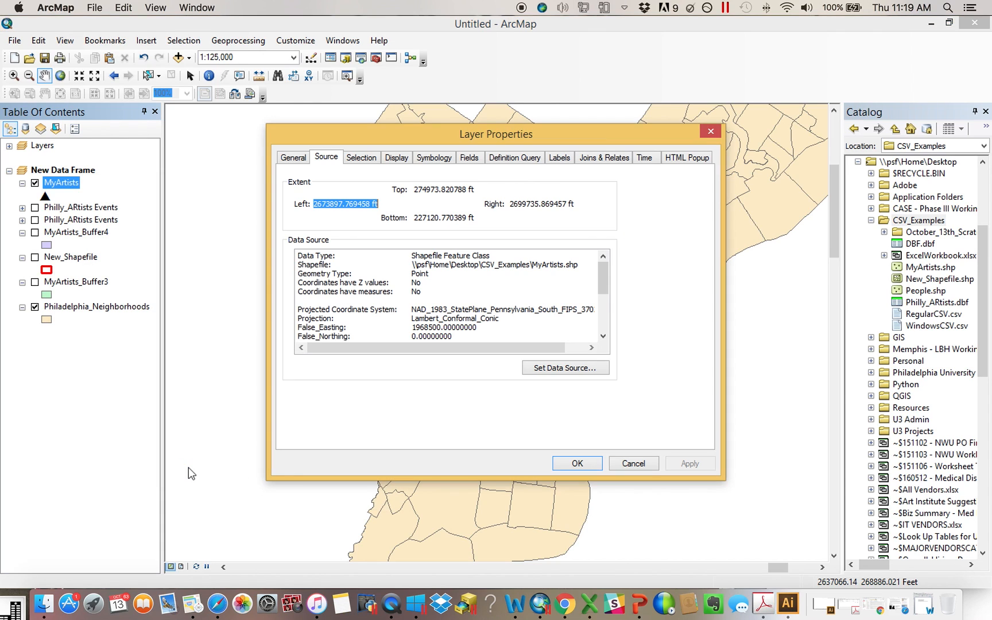
click(533, 158)
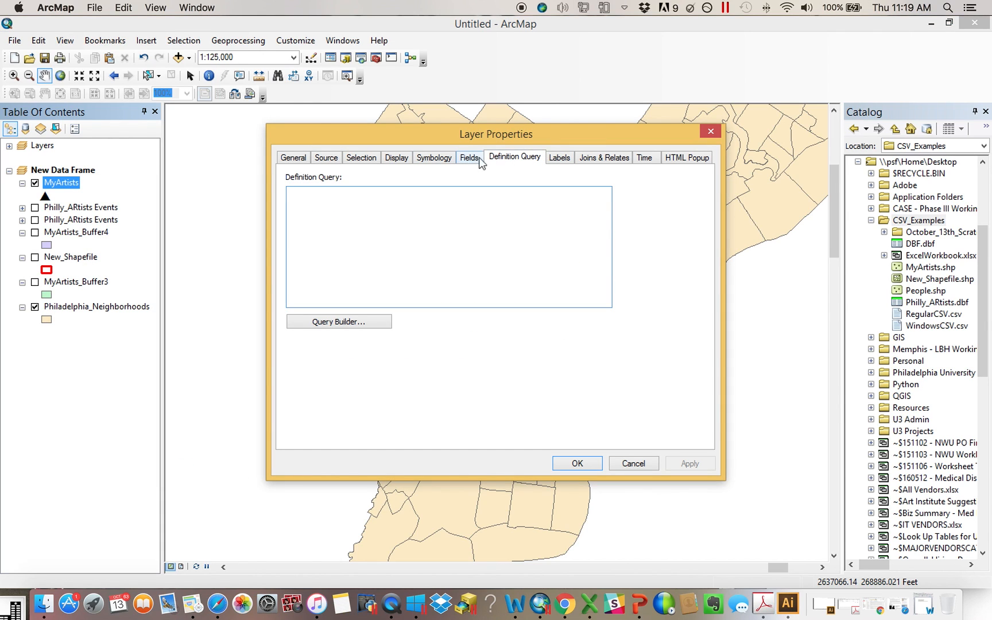
click(559, 159)
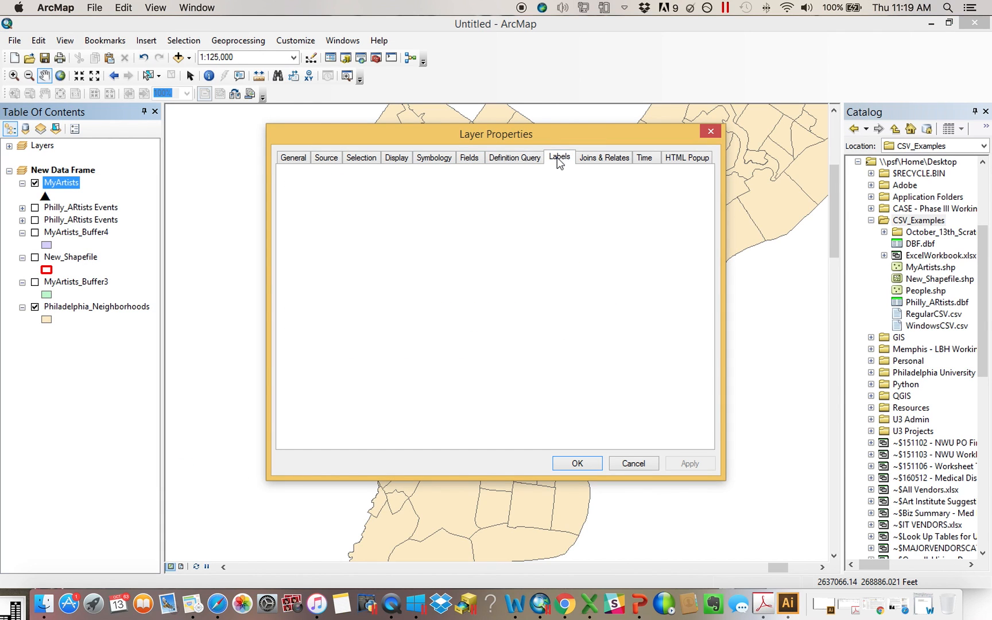
click(441, 159)
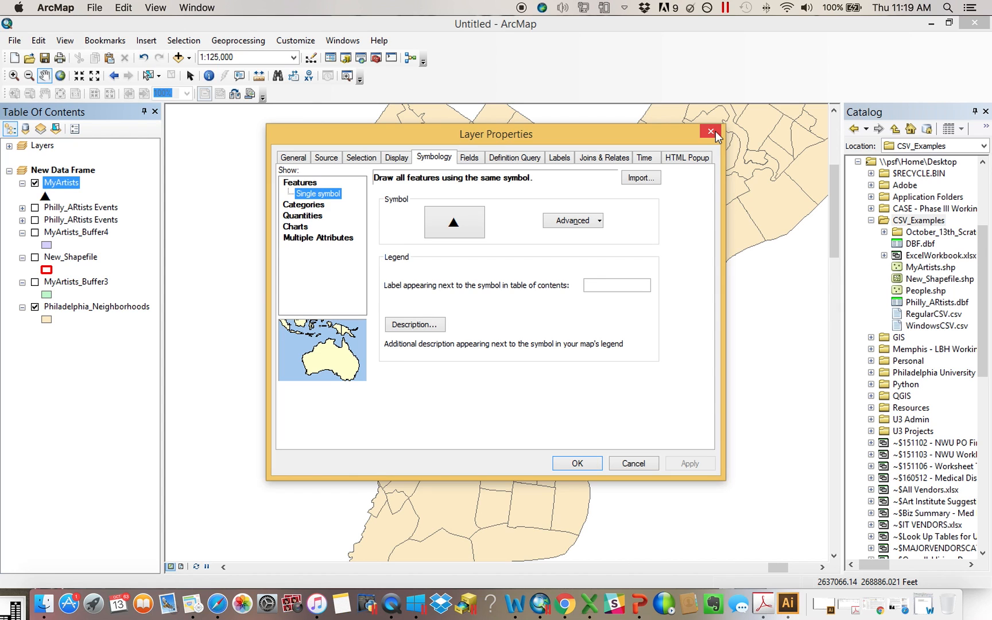
click(712, 133)
Open the MyArtists attribute table and view a column's options
right_click(61, 183)
click(115, 222)
right_click(646, 431)
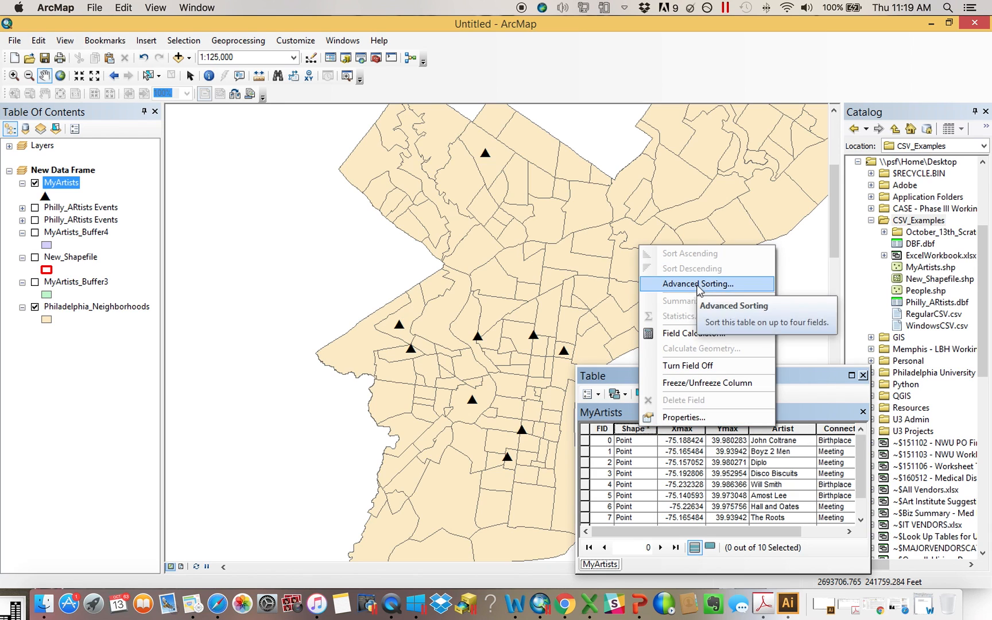
click(776, 506)
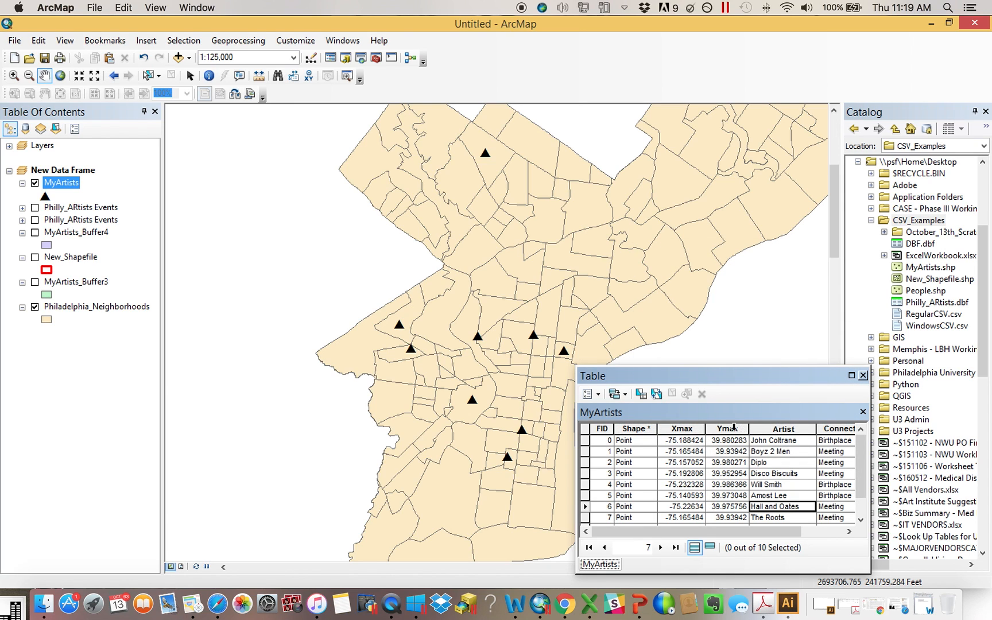
Open the Ymax field's properties in the MyArtists table, then close the dialog and the attribute table
right_click(734, 428)
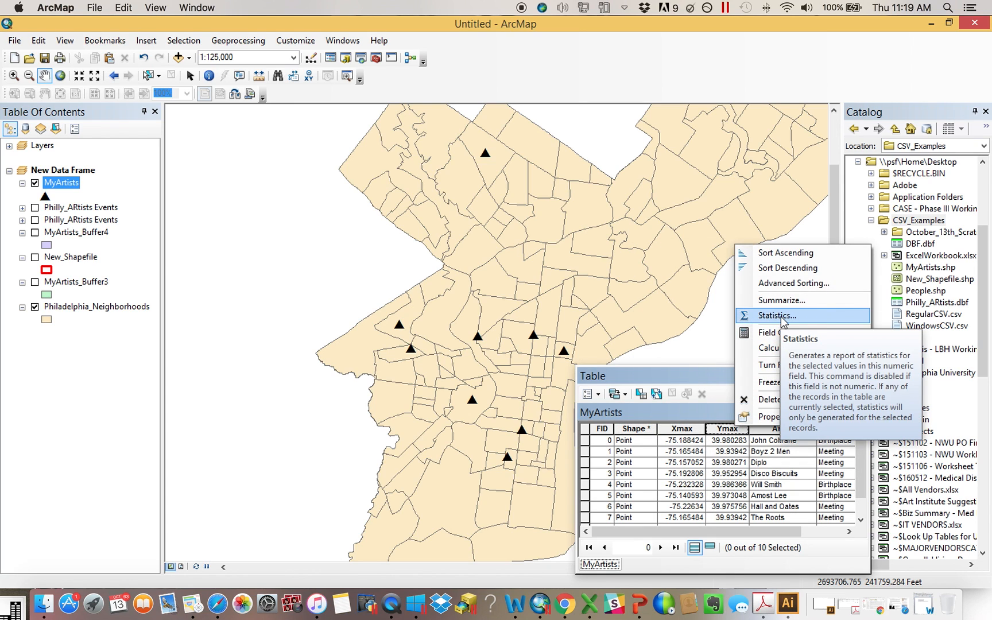
click(776, 417)
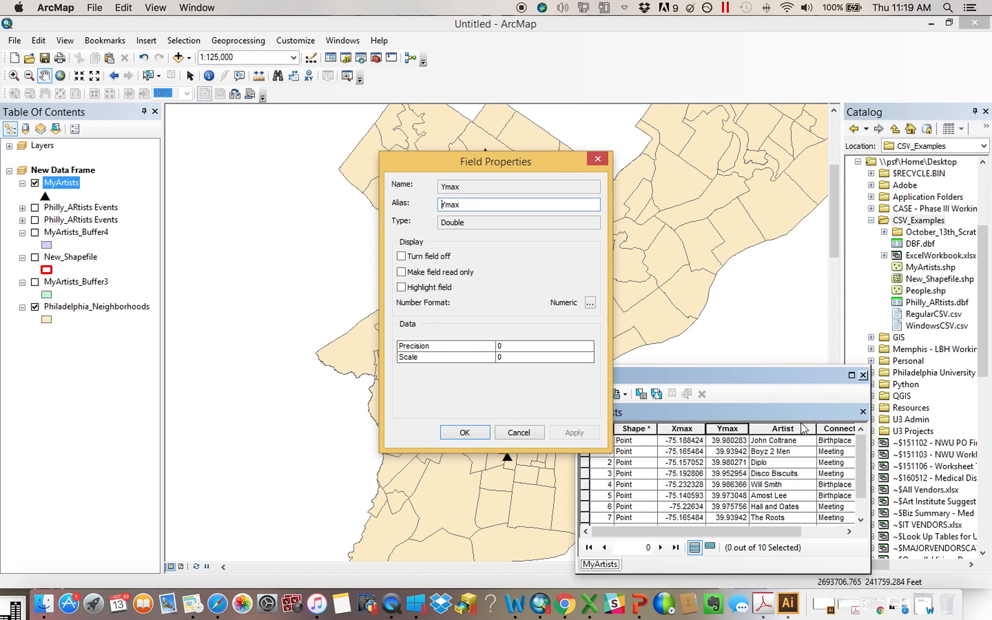
click(597, 159)
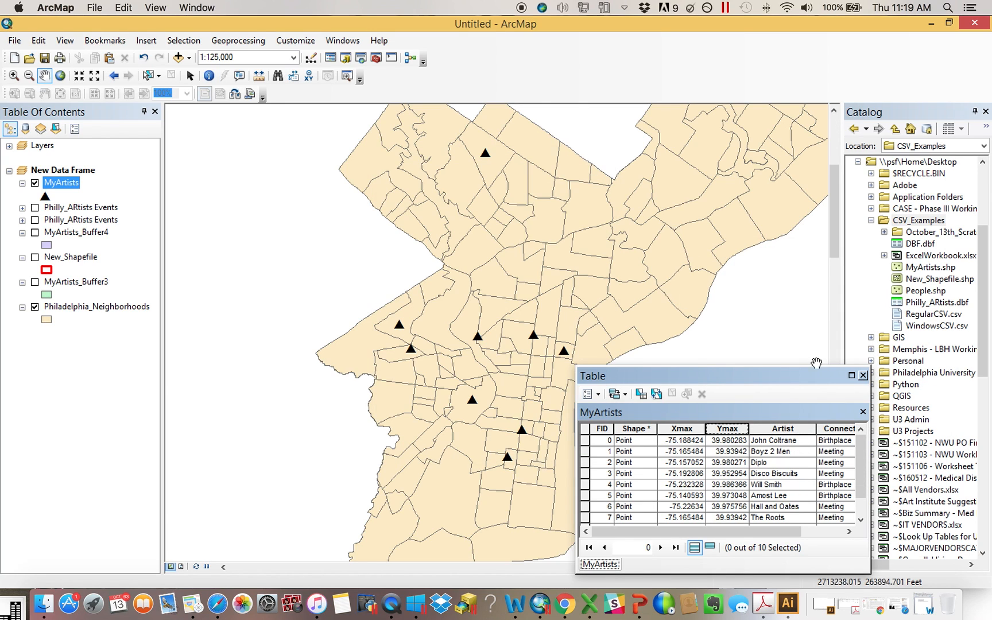
click(863, 375)
List the layers by source and browse the context options of the Philly_ARtists table and the map
click(24, 128)
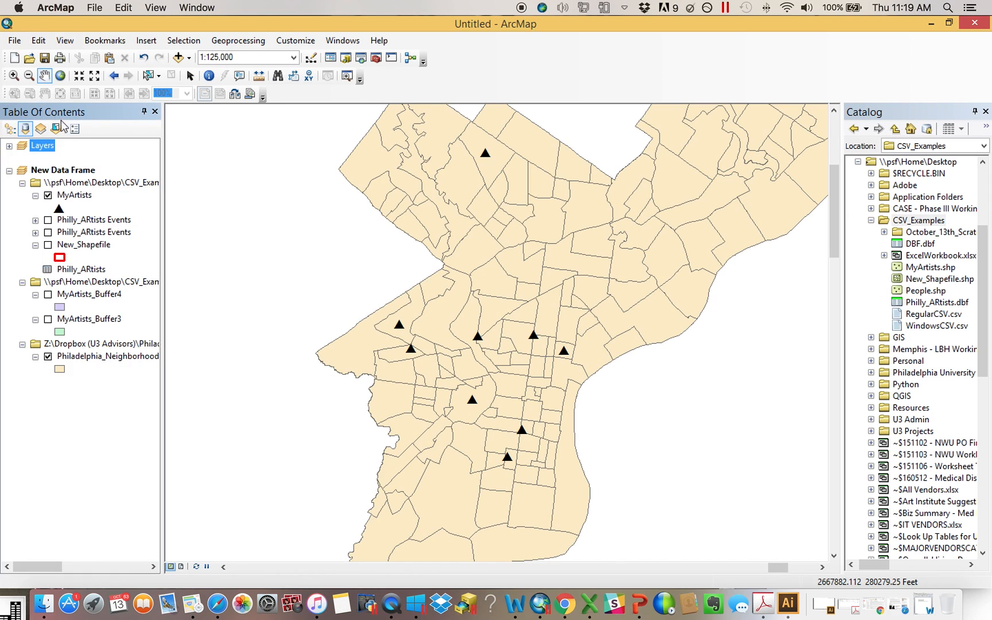
right_click(85, 271)
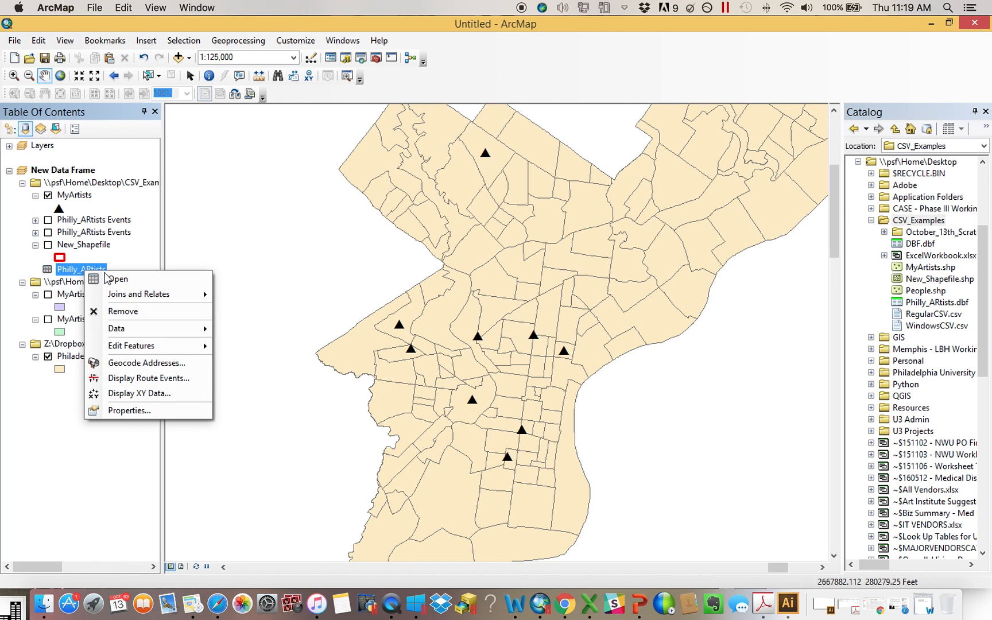
mouse_move(152, 292)
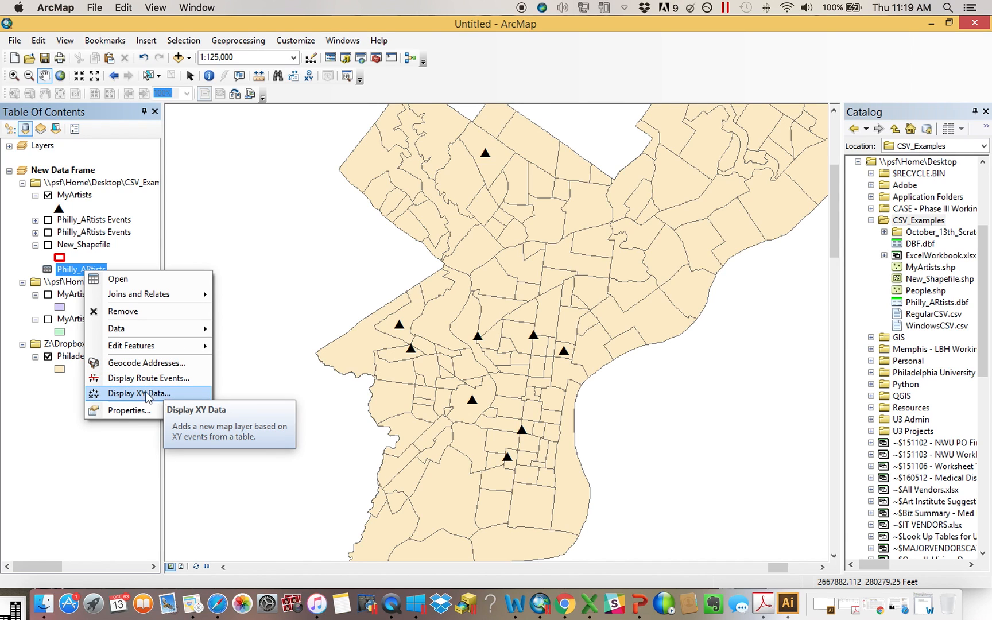
click(45, 431)
right_click(297, 294)
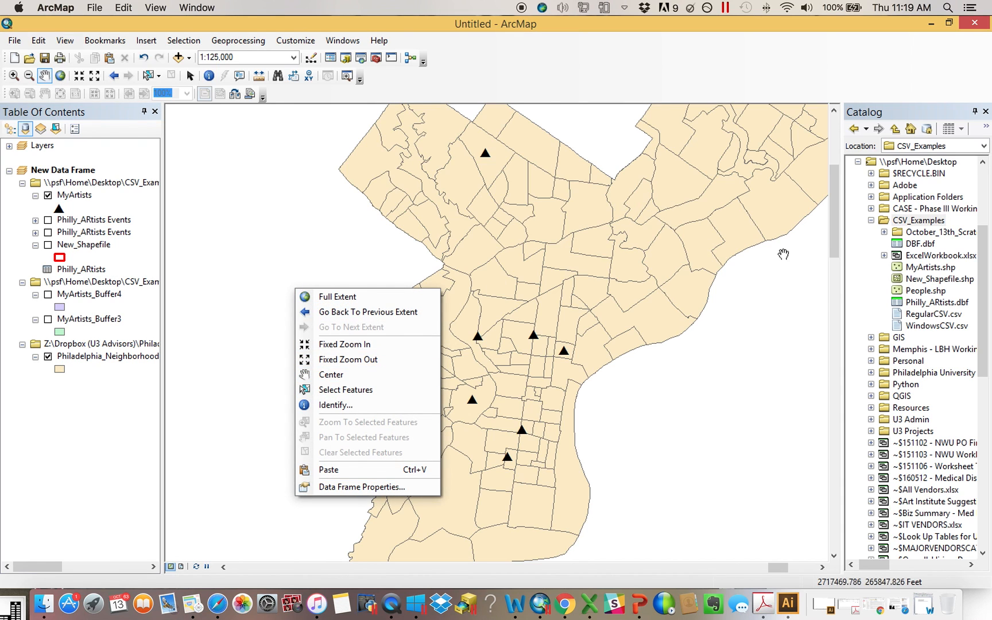
Browse the CSV_Examples folder's options for creating new items in the Catalog, then dismiss them
right_click(922, 220)
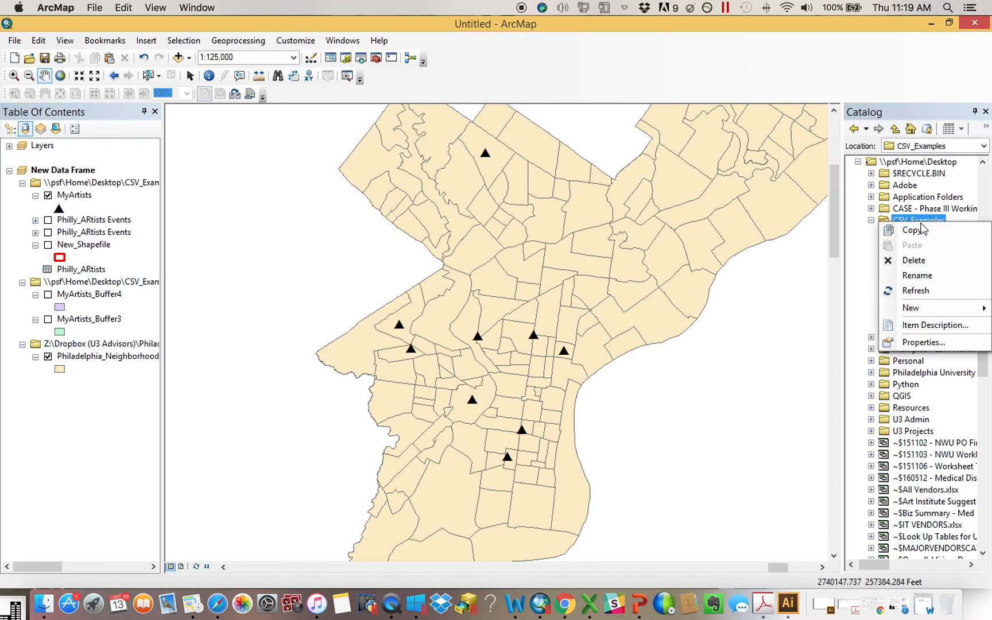
mouse_move(937, 309)
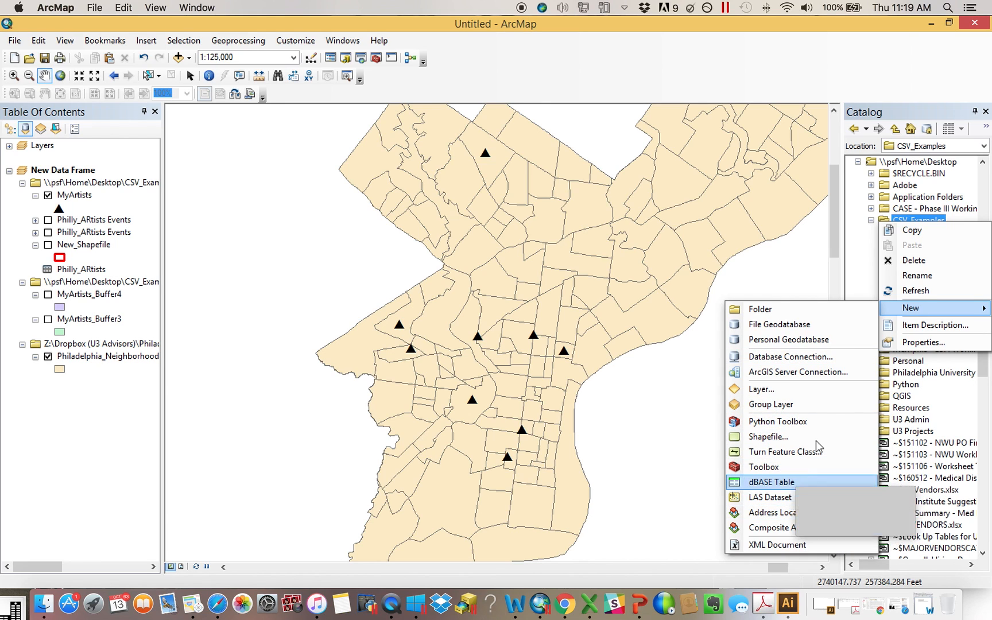
key(Escape)
right_click(930, 280)
click(916, 416)
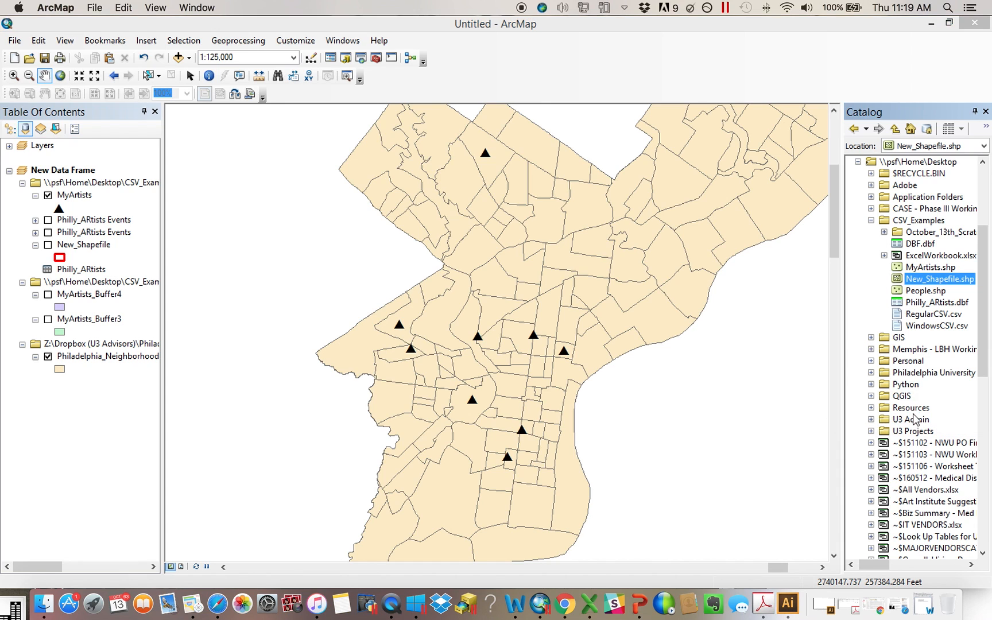
Open the Spatial Join tool from the Analysis Tools Overlay toolset in ArcToolbox
click(658, 102)
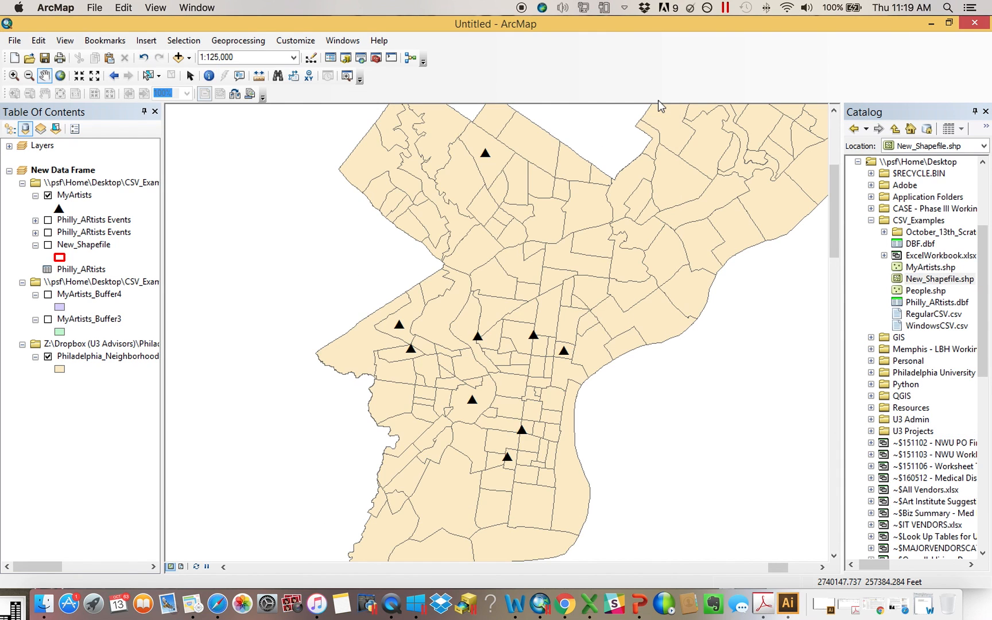
scroll(378, 60, up, 1)
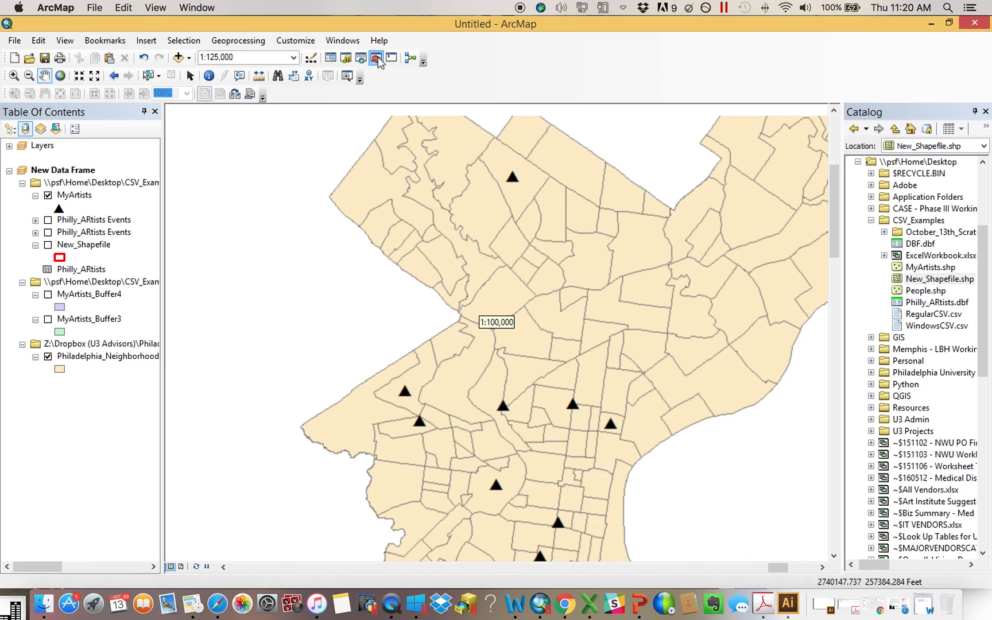
click(376, 57)
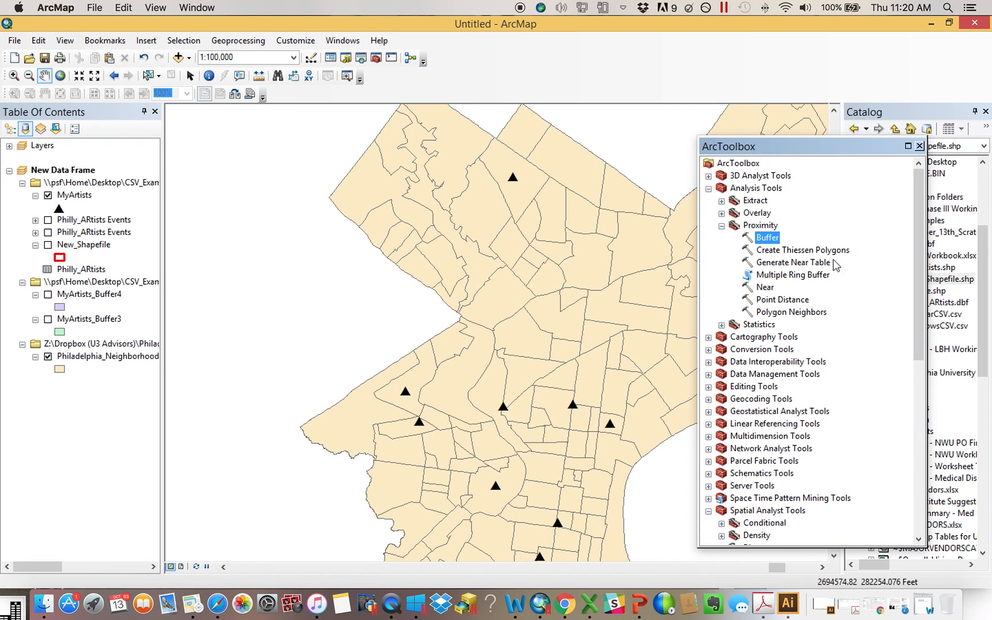
click(722, 226)
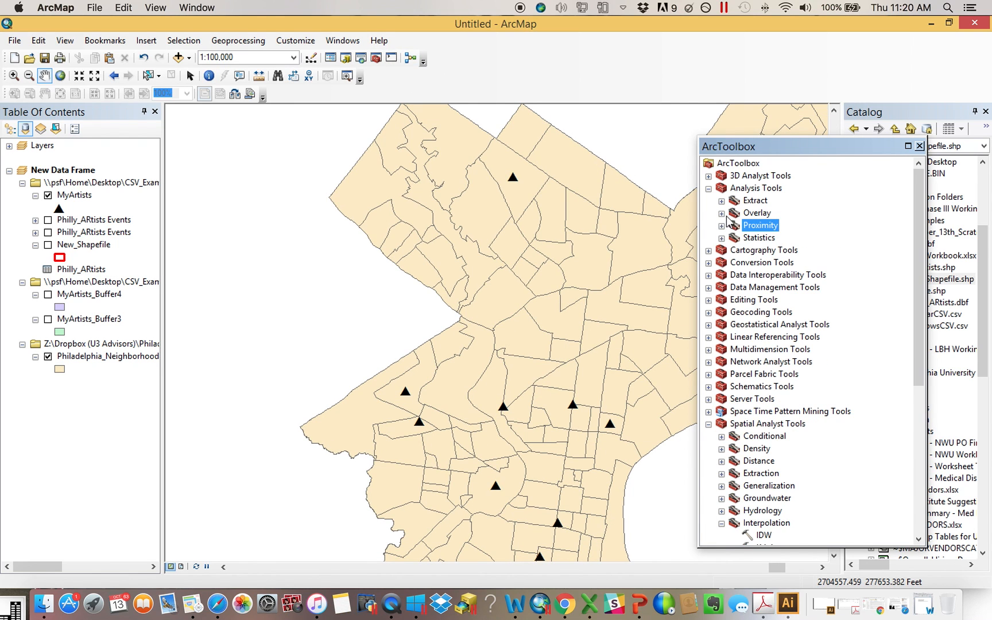
click(722, 213)
double_click(791, 263)
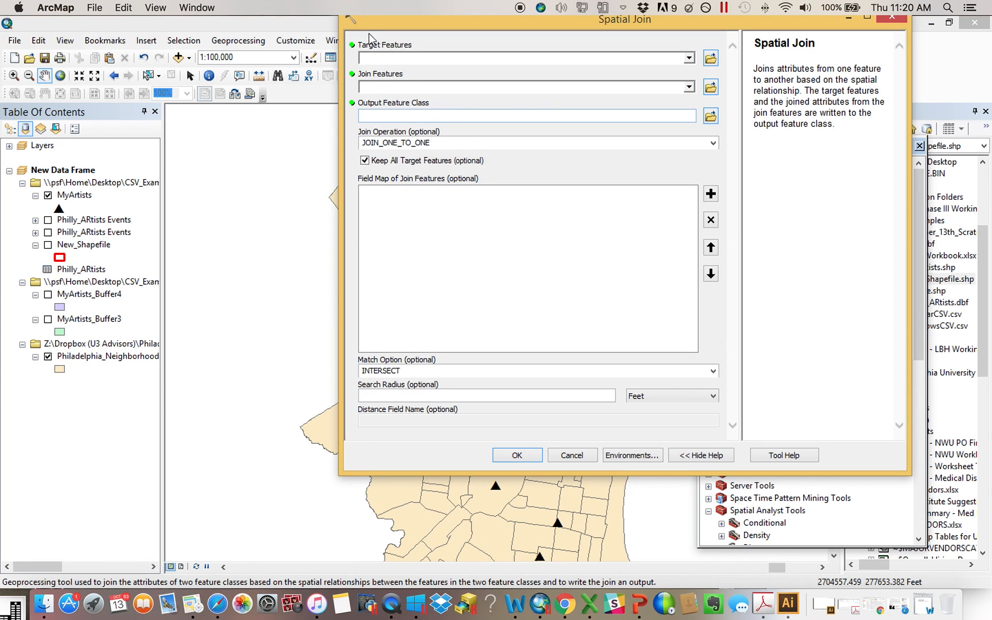
Set Philadelphia_Neighborhoods as the target features and MyArtists as the join features of the Spatial Join
click(331, 41)
click(402, 26)
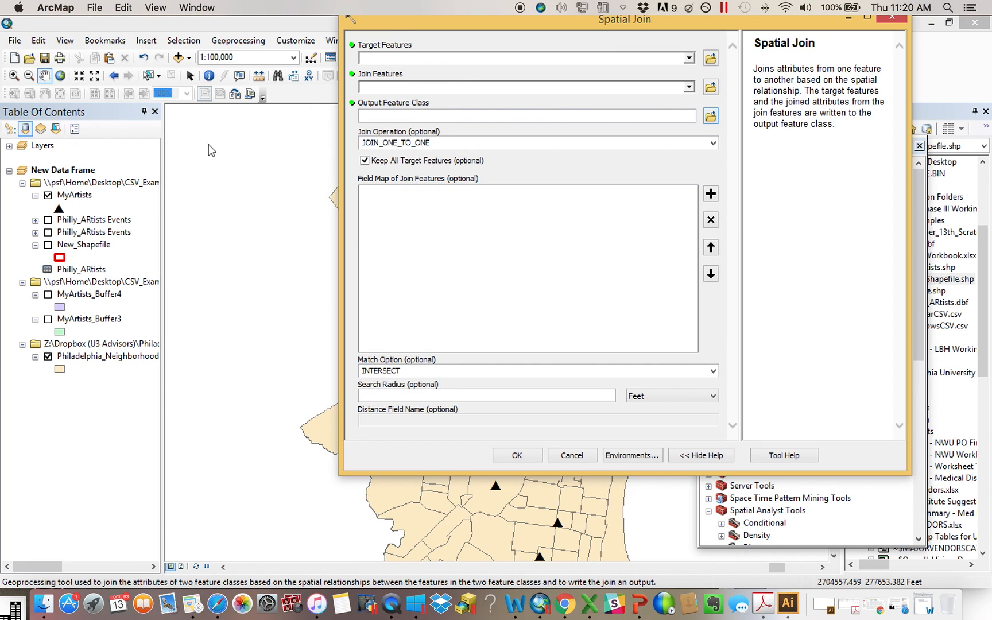
click(8, 132)
click(11, 130)
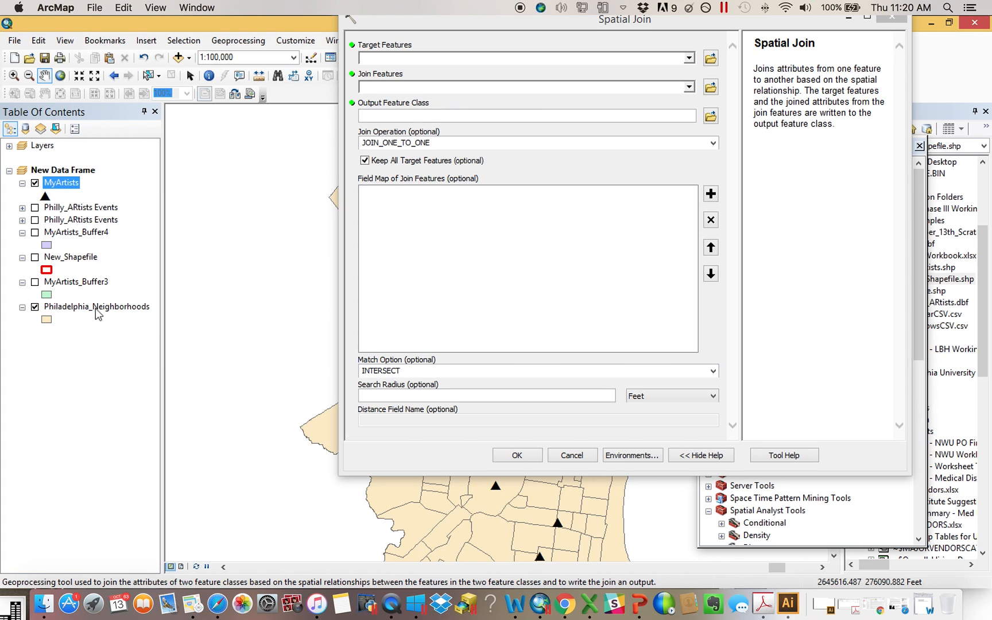
drag(80, 310, 388, 60)
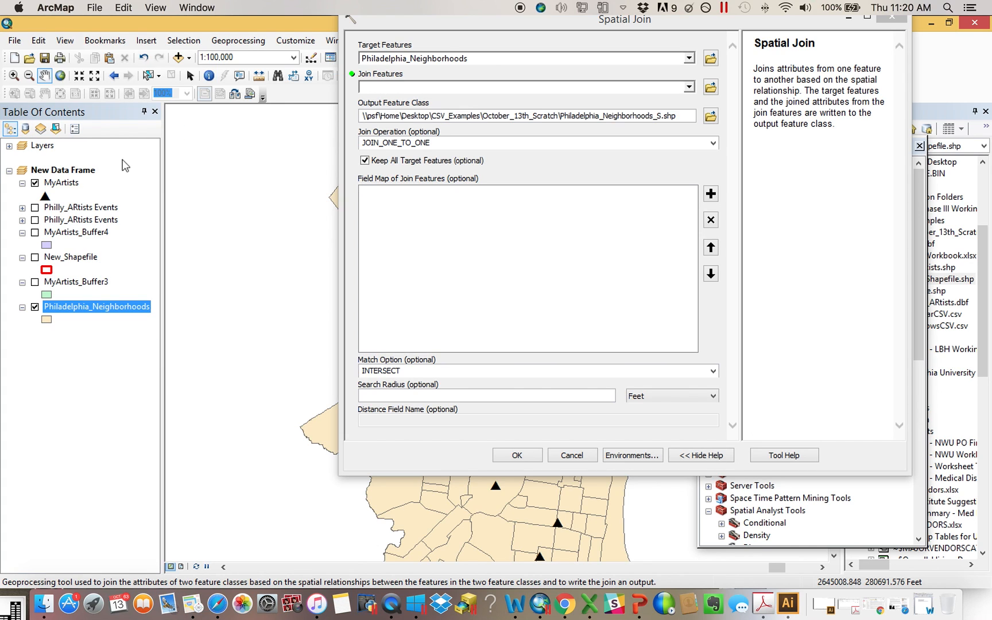
drag(72, 188, 422, 89)
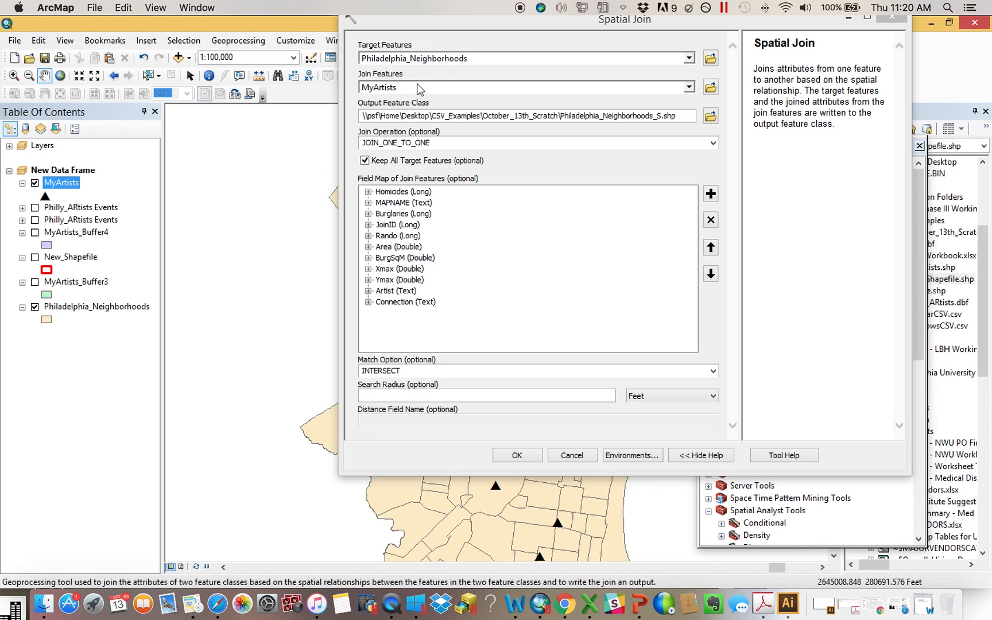
Try merge rules for the Ymax, Xmax and Artist join fields, then cancel the Spatial Join tool
click(368, 280)
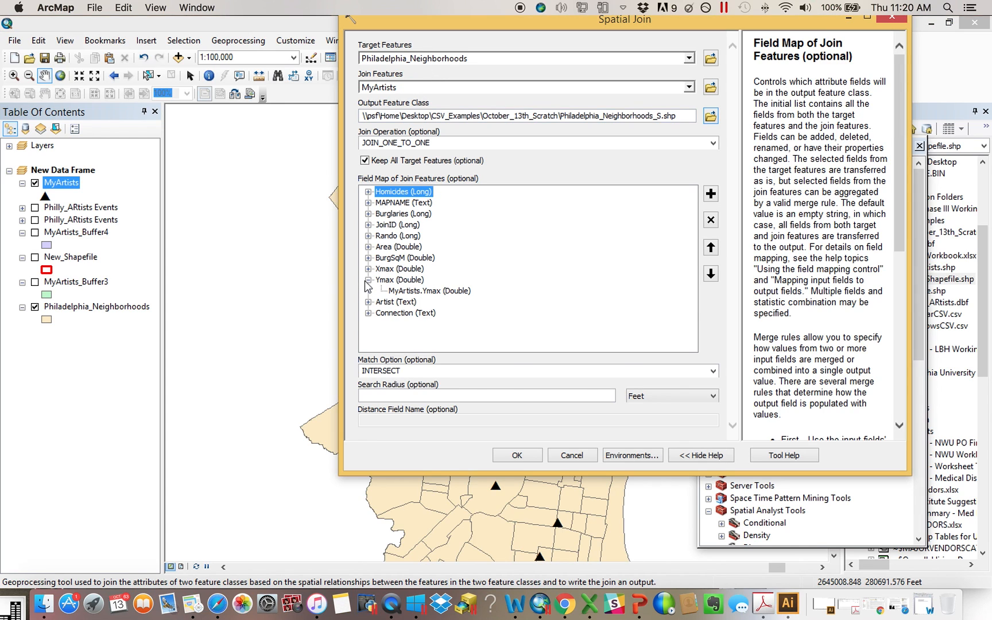
right_click(407, 281)
mouse_move(470, 329)
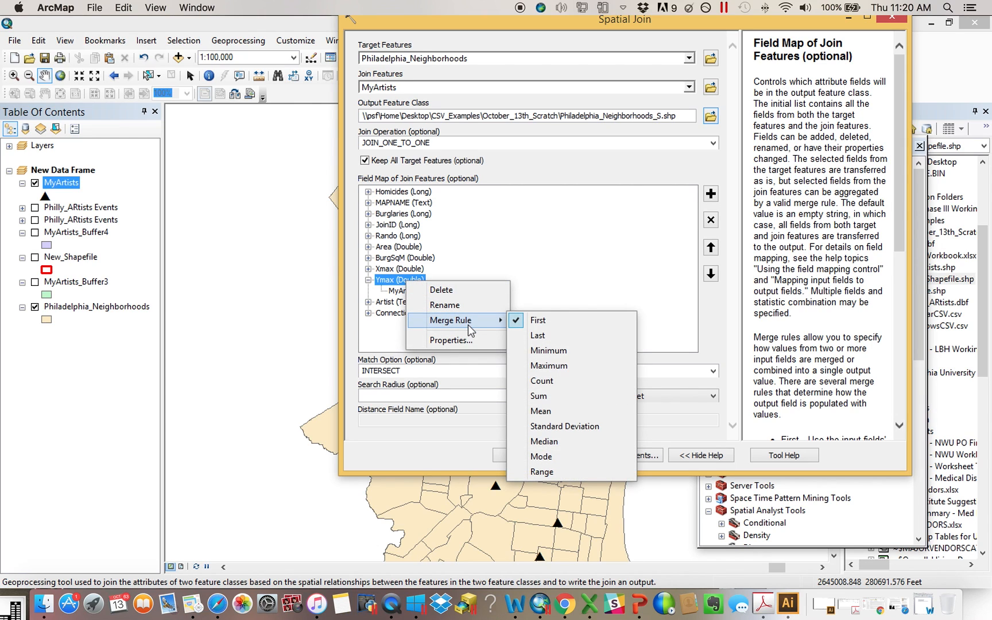
click(590, 396)
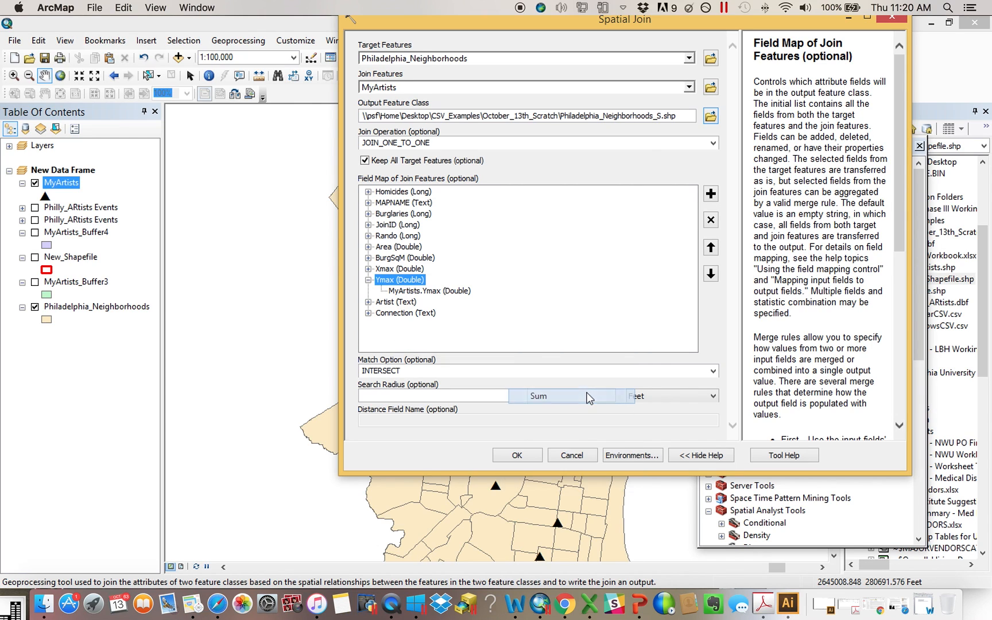
right_click(399, 269)
mouse_move(464, 311)
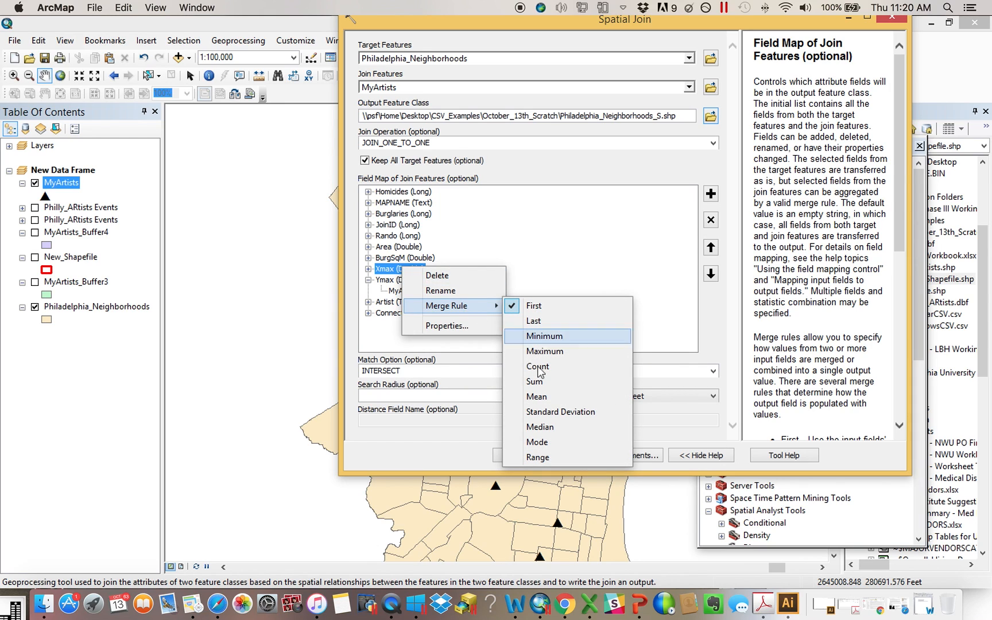
click(563, 431)
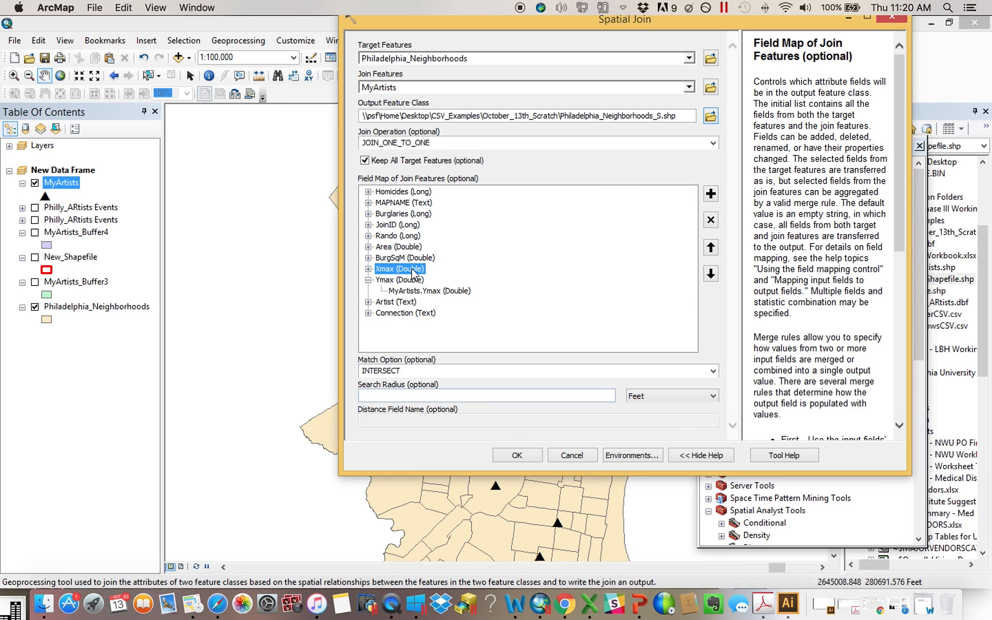
right_click(395, 303)
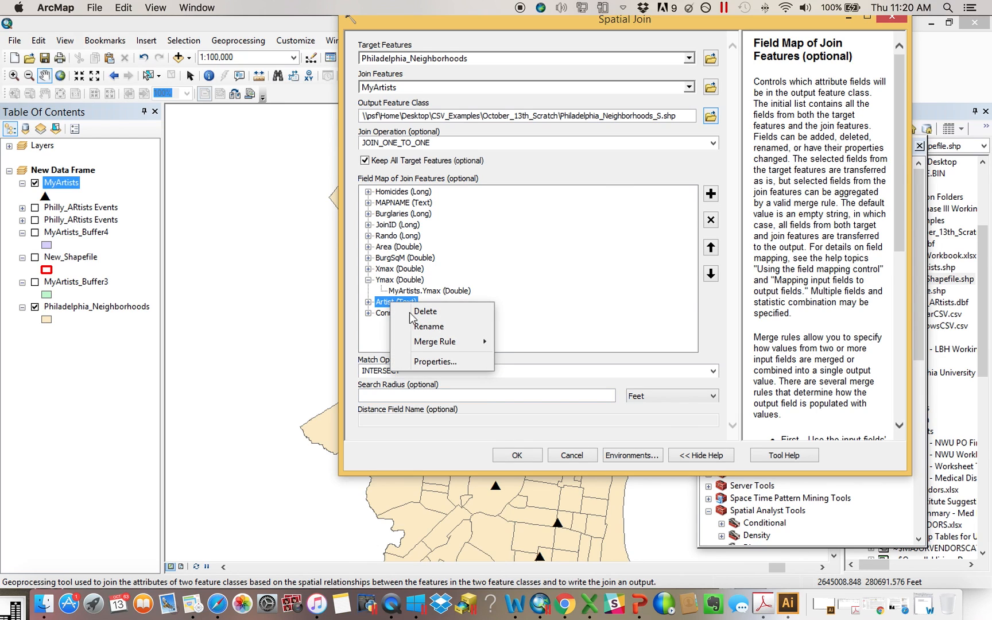
mouse_move(447, 345)
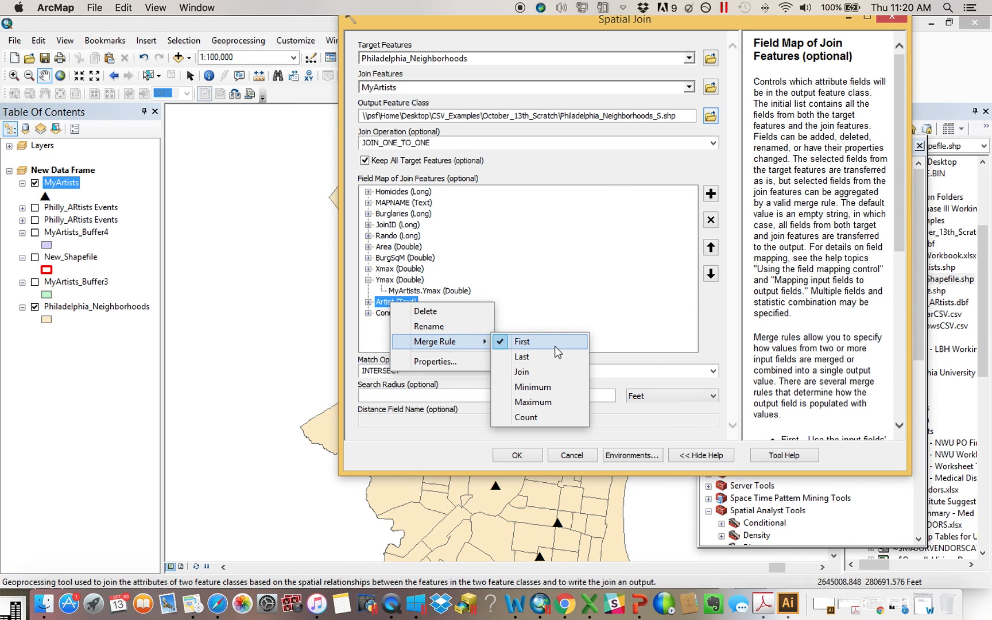
click(553, 417)
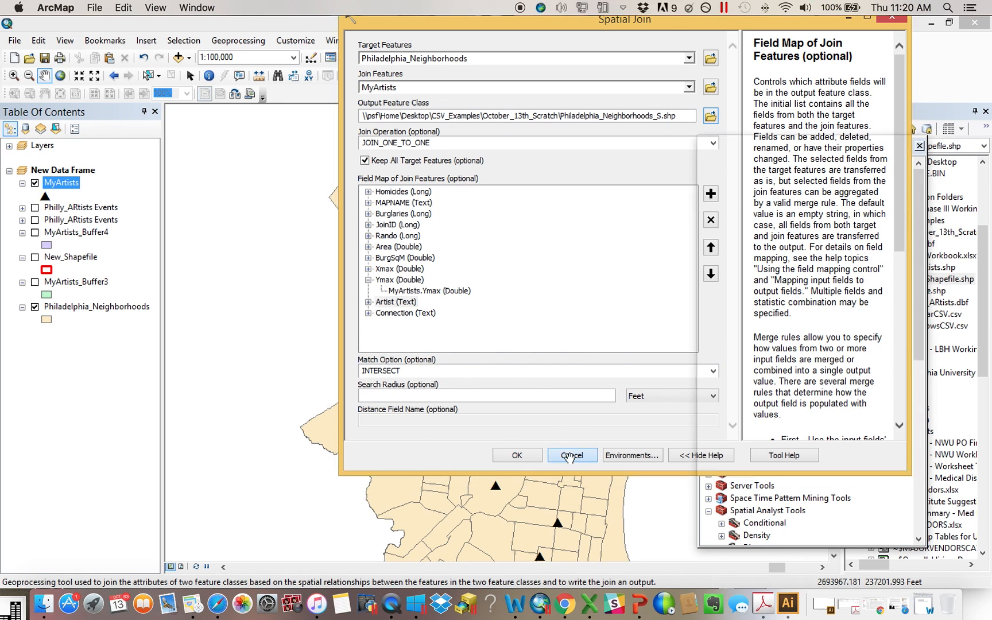
click(572, 456)
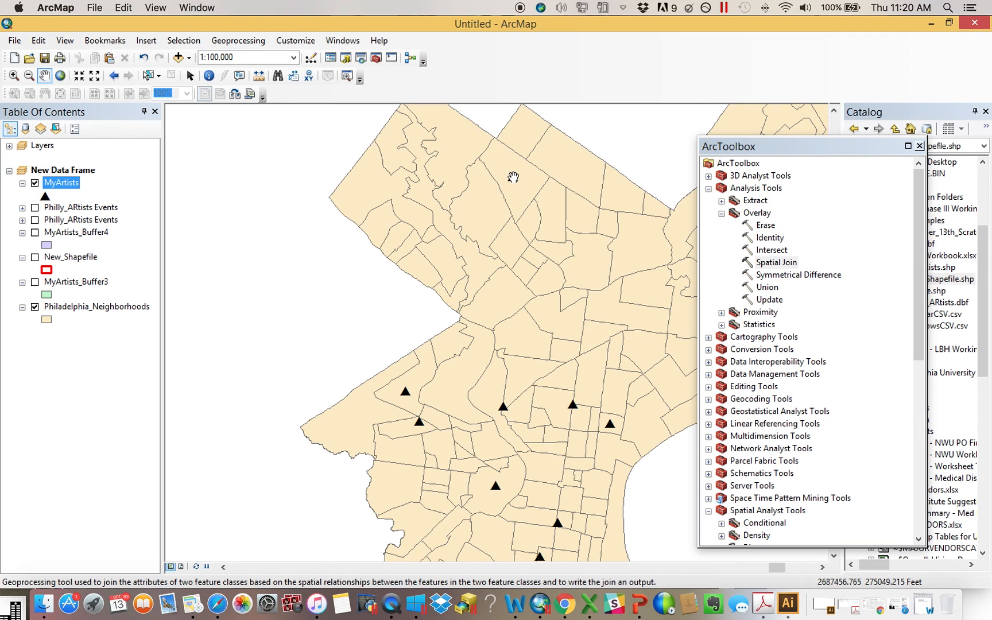